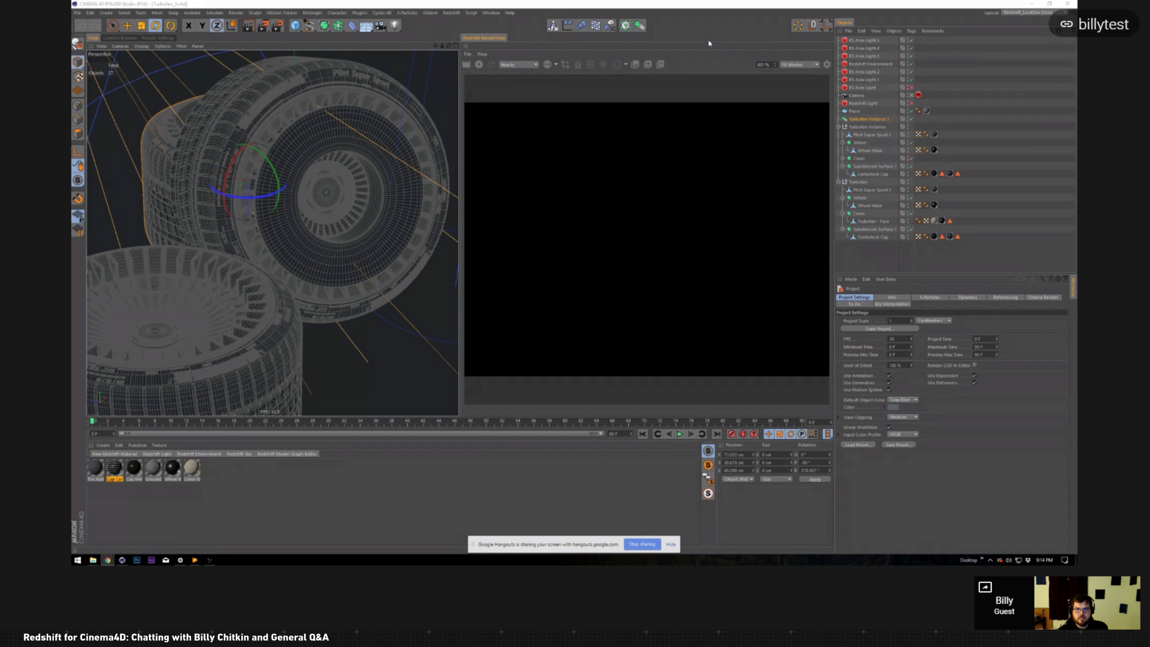
# Step: Switch the viewport to Gouraud shading and start the interactive render in the Redshift RenderView
pyautogui.click(414, 45)
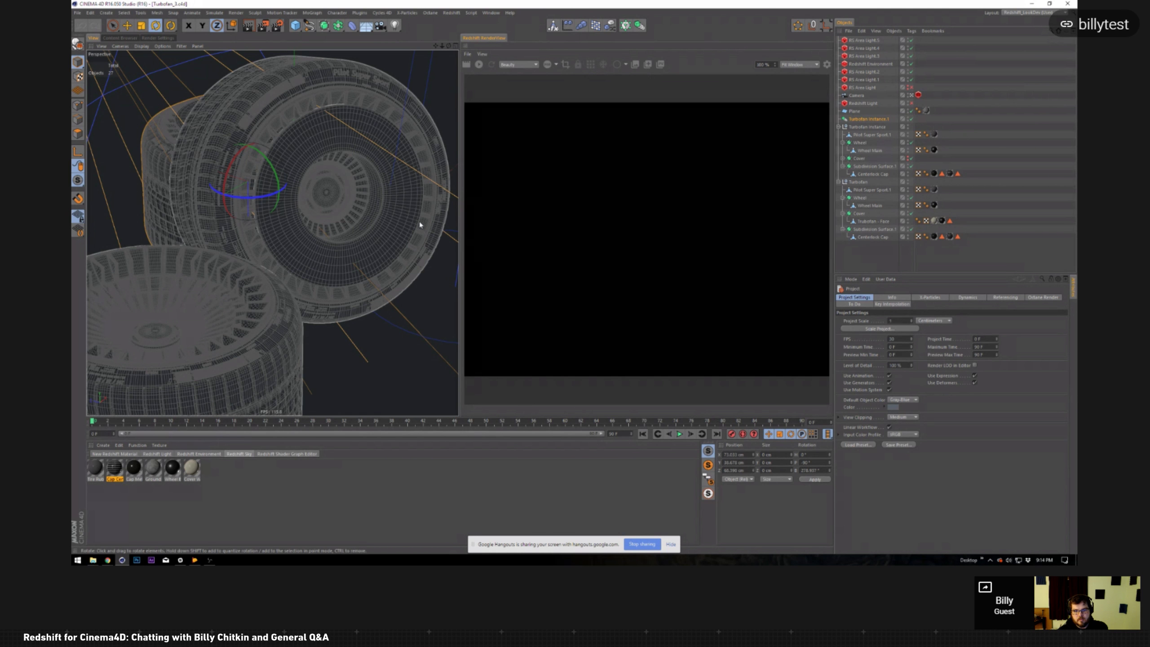
pyautogui.press('n')
pyautogui.press('a')
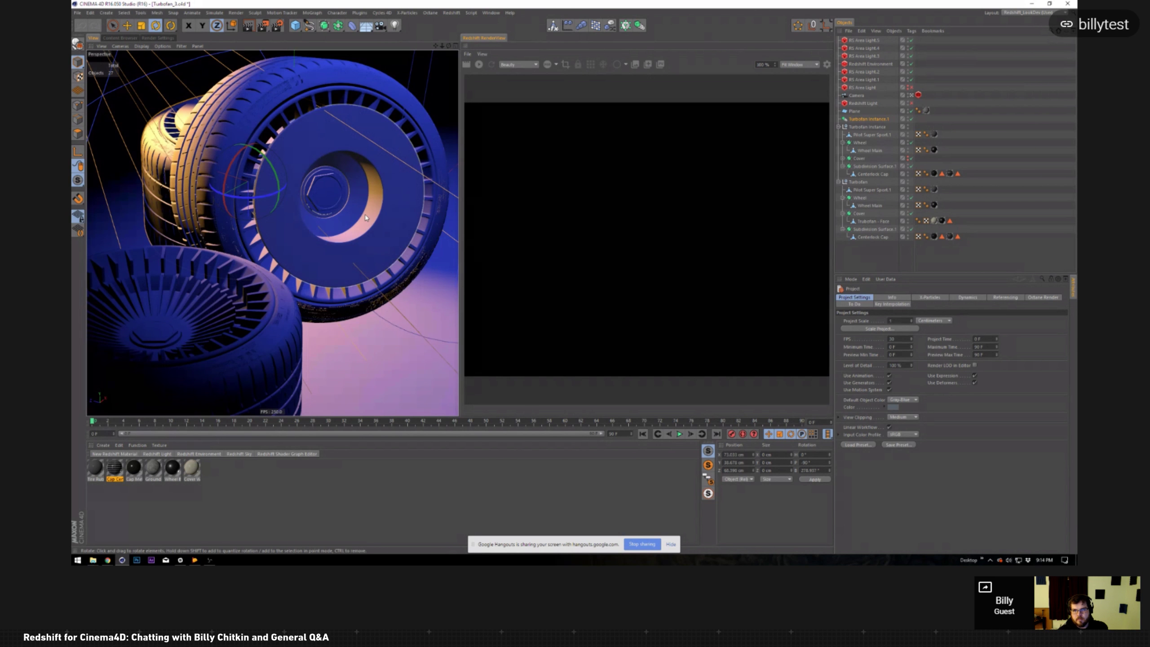
pyautogui.click(479, 65)
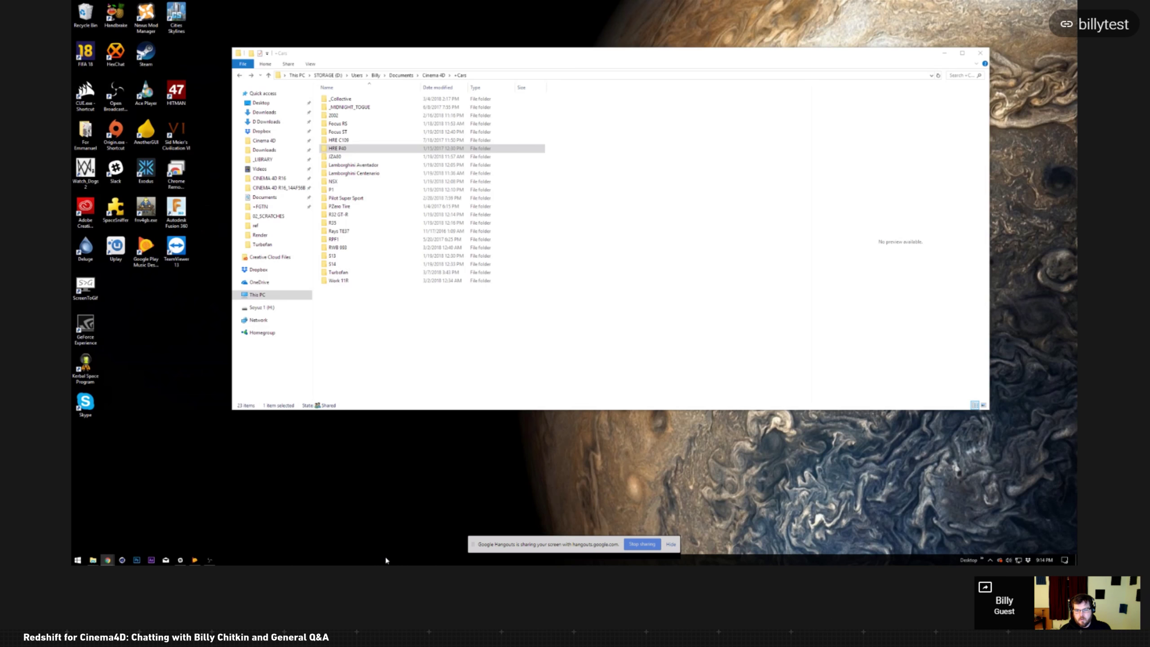
# Step: Relaunch Cinema 4D and open the scene file Turbofan_3.c4d from the Turbofan folder
pyautogui.click(122, 560)
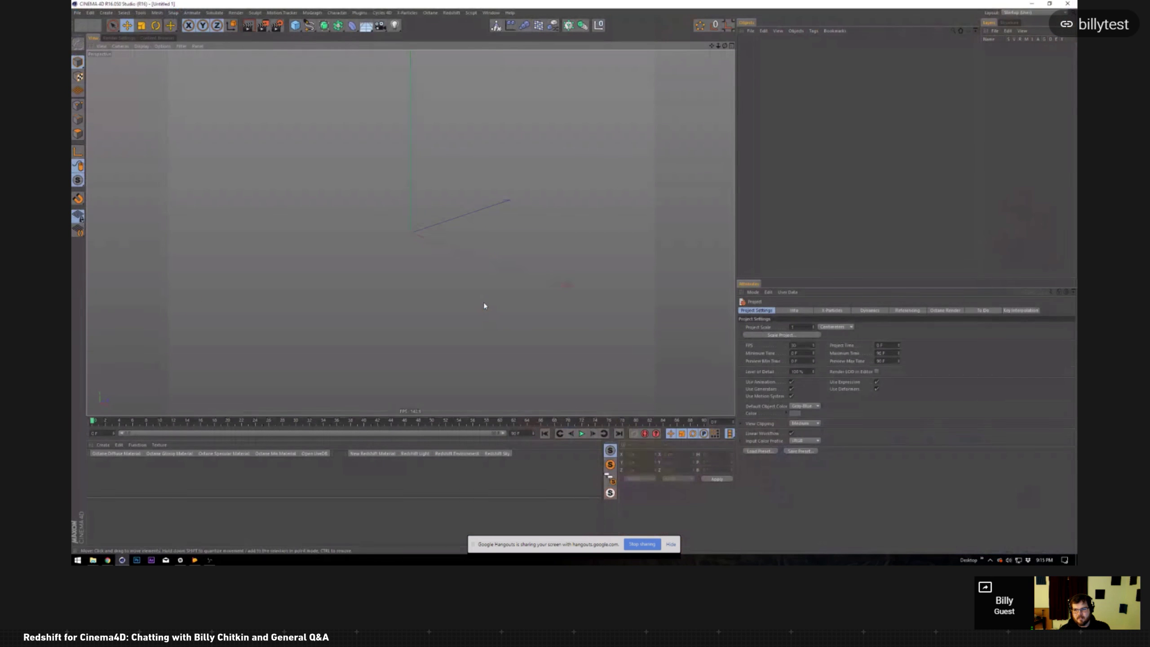
pyautogui.click(78, 12)
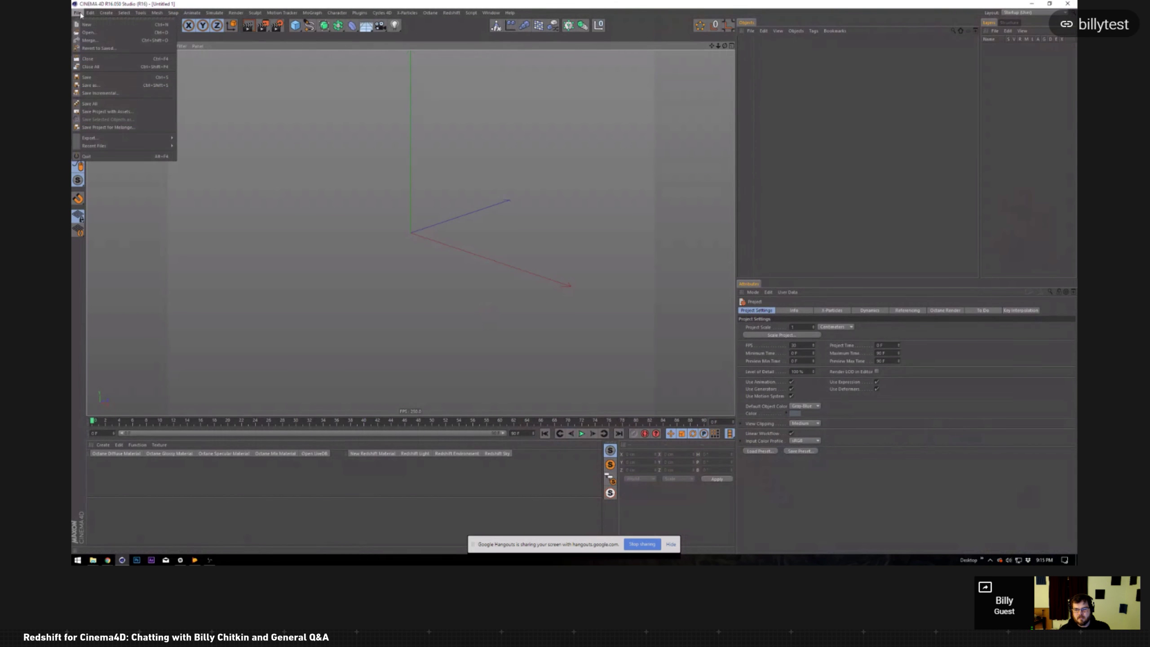
pyautogui.click(99, 34)
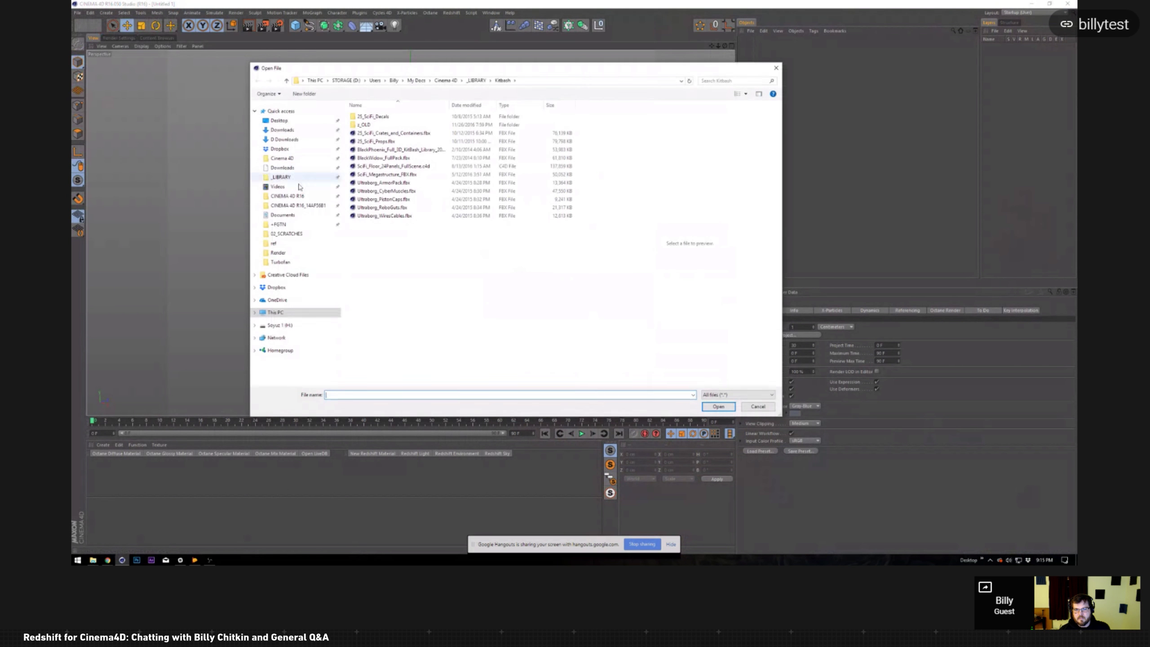
pyautogui.click(295, 262)
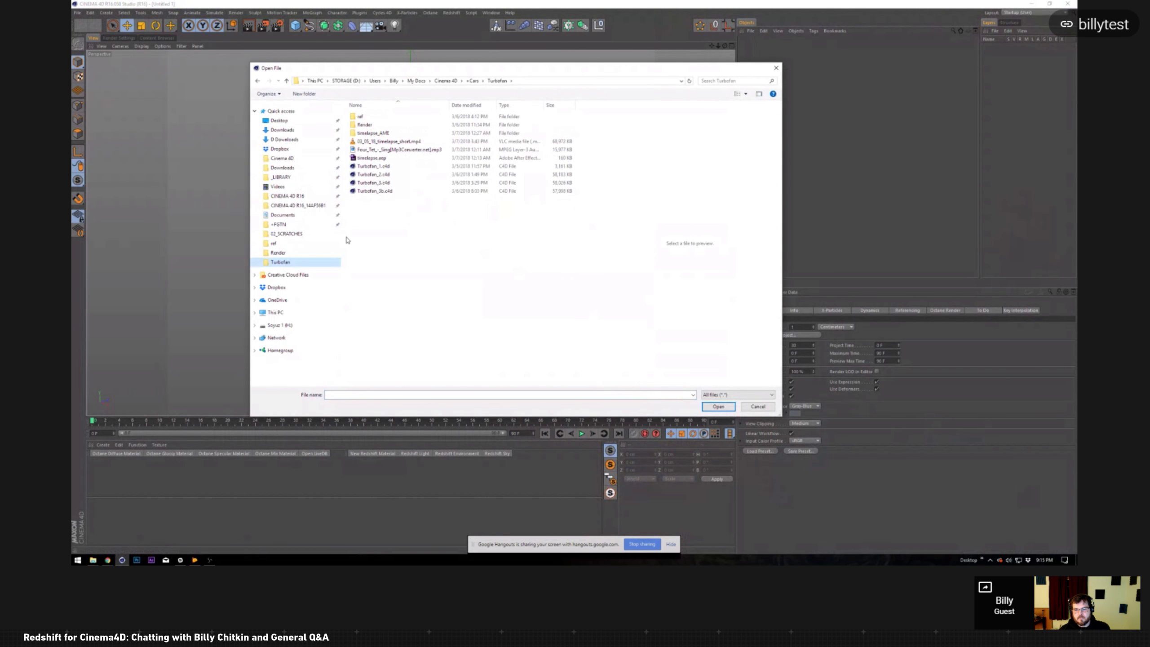
pyautogui.click(385, 183)
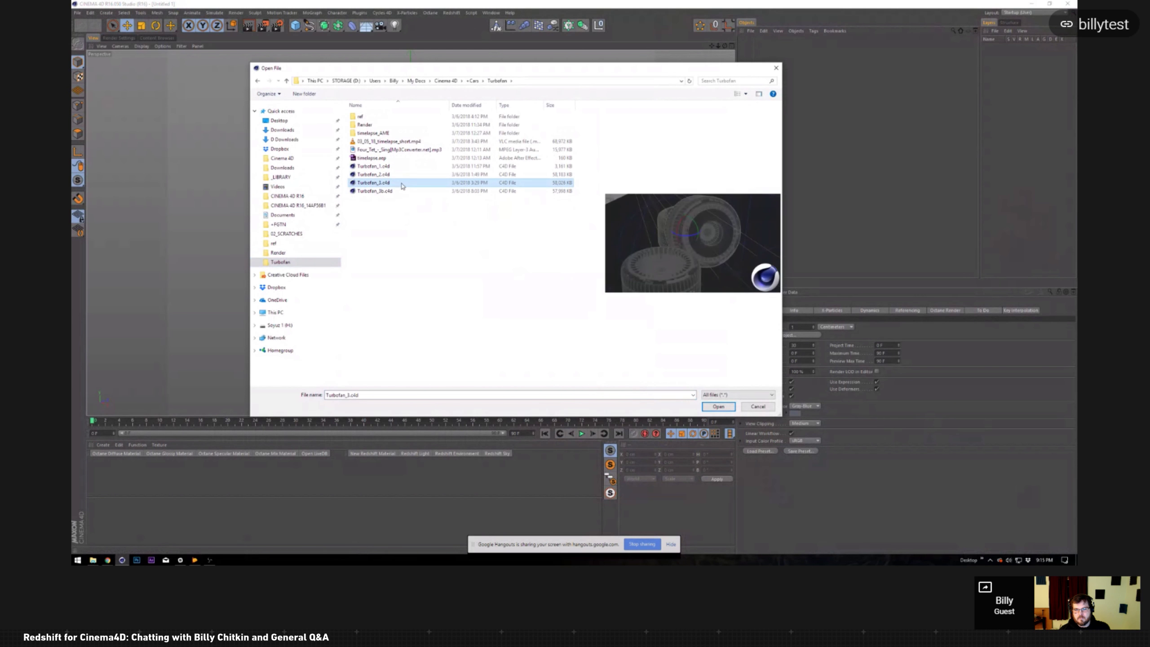
pyautogui.click(718, 408)
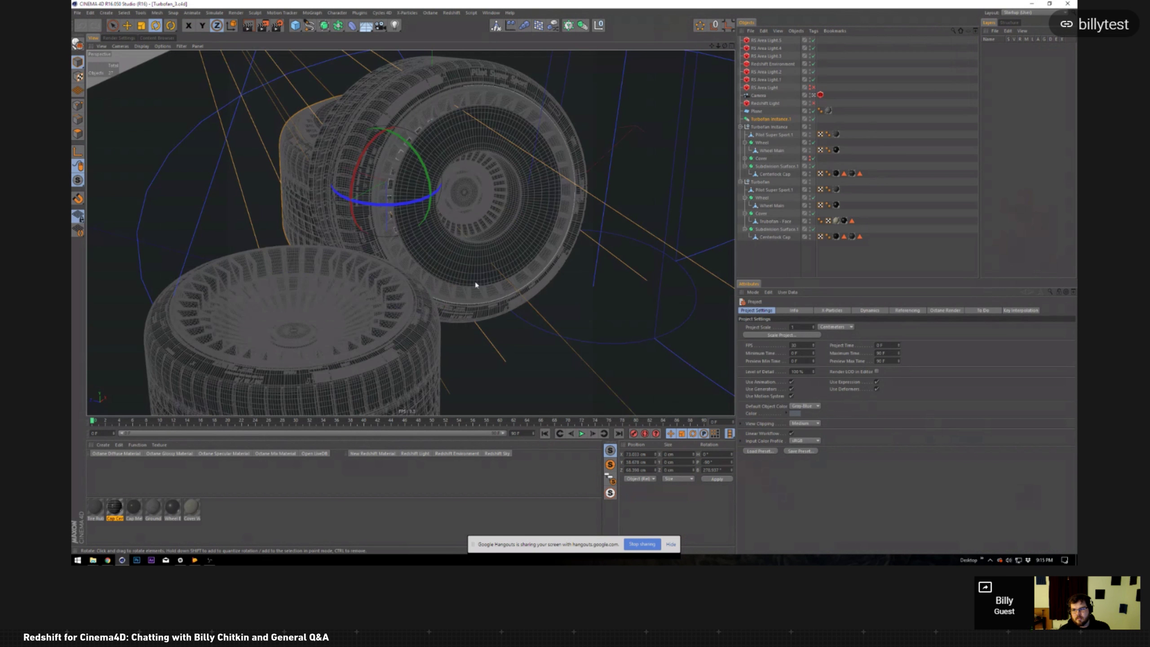
# Step: Switch the workspace to the Redshift layout and start the interactive render in the RenderView
pyautogui.press('v')
pyautogui.moveTo(499, 275)
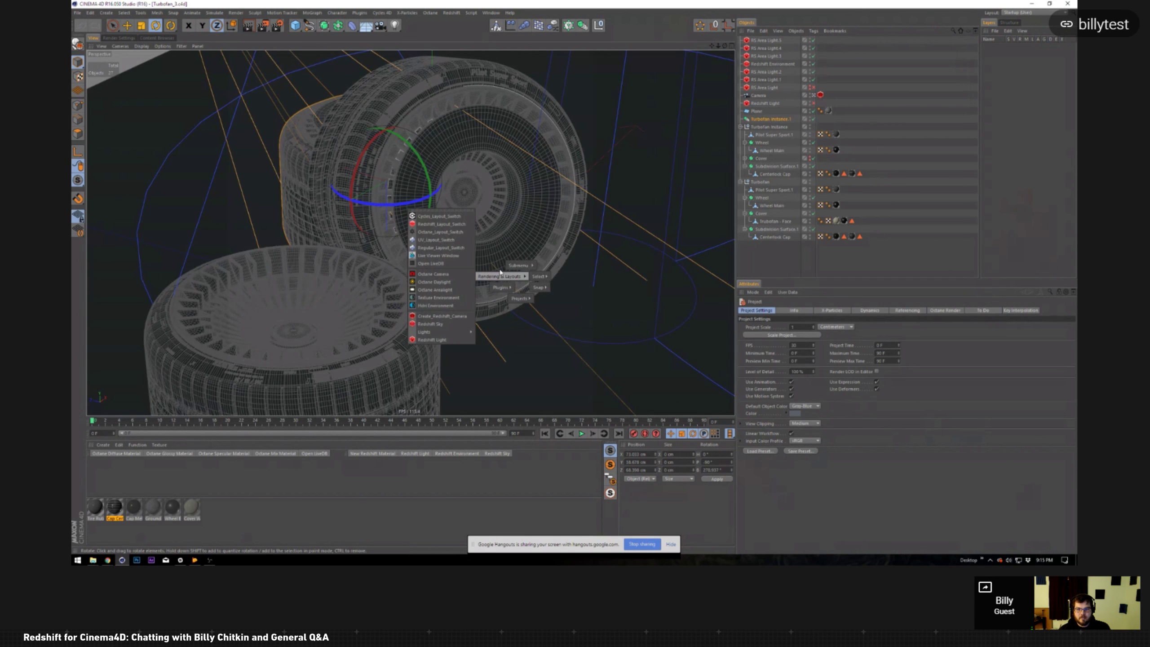
pyautogui.click(451, 232)
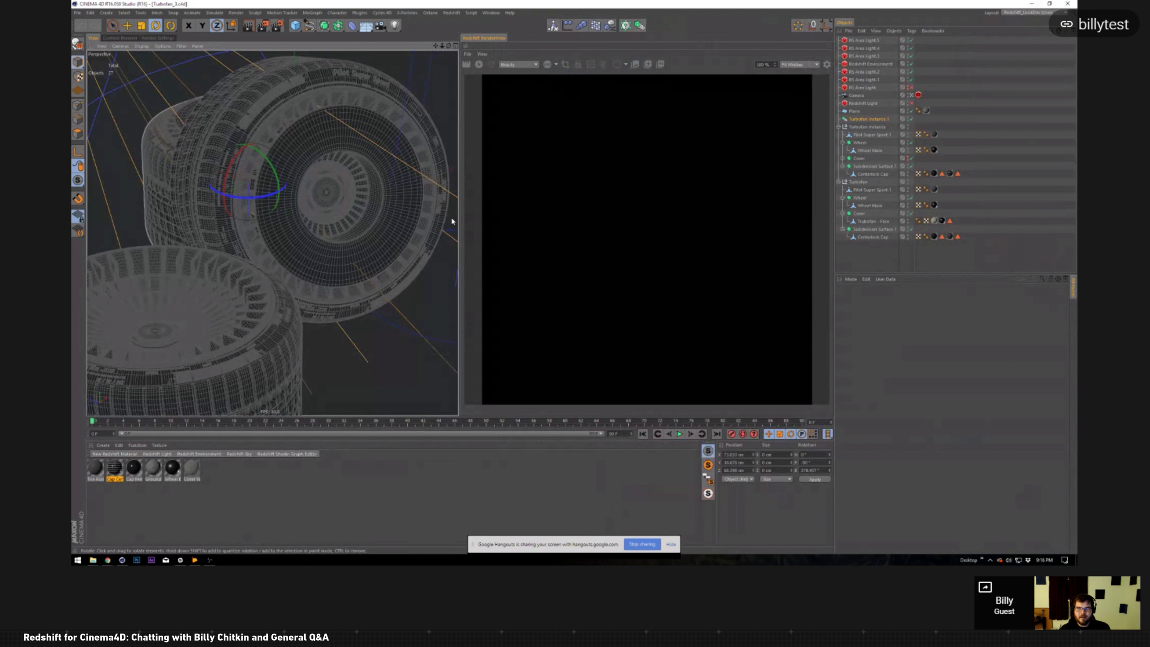
pyautogui.click(479, 65)
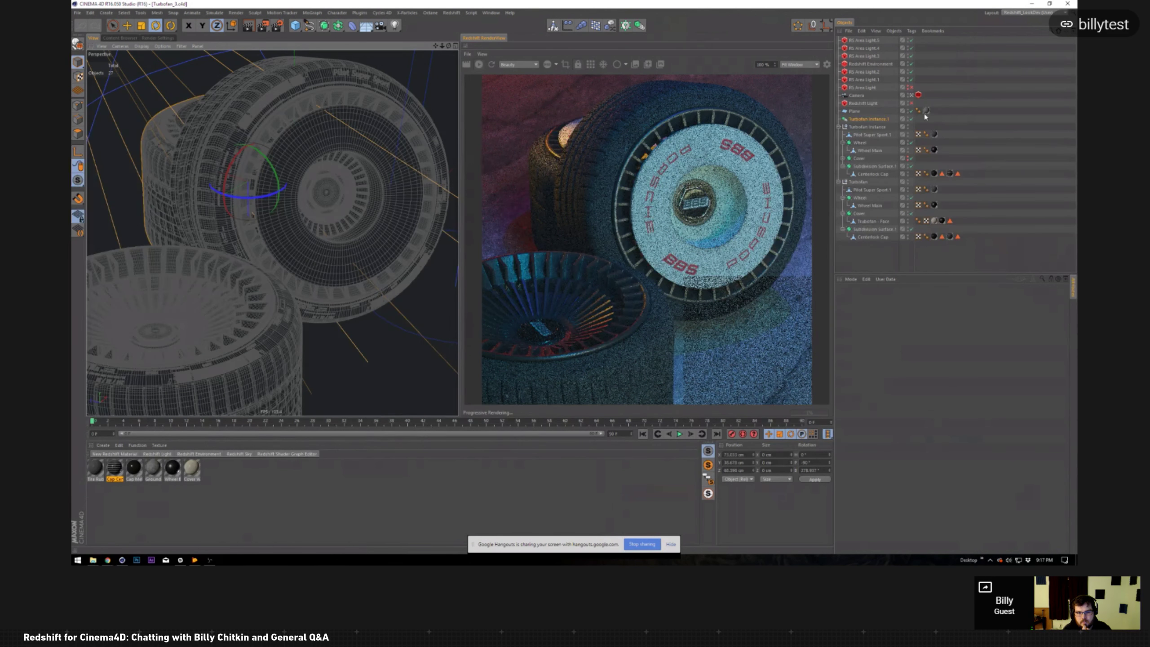
# Step: Leave the scene camera's view and frame the whole light rig around the wheels in the viewport
pyautogui.click(911, 95)
pyautogui.moveTo(285, 198)
pyautogui.keyDown('alt'); pyautogui.mouseDown()
pyautogui.moveTo(261, 206)
pyautogui.moveTo(284, 230)
pyautogui.moveTo(244, 226)
pyautogui.moveTo(291, 219)
pyautogui.mouseUp(); pyautogui.keyUp('alt')
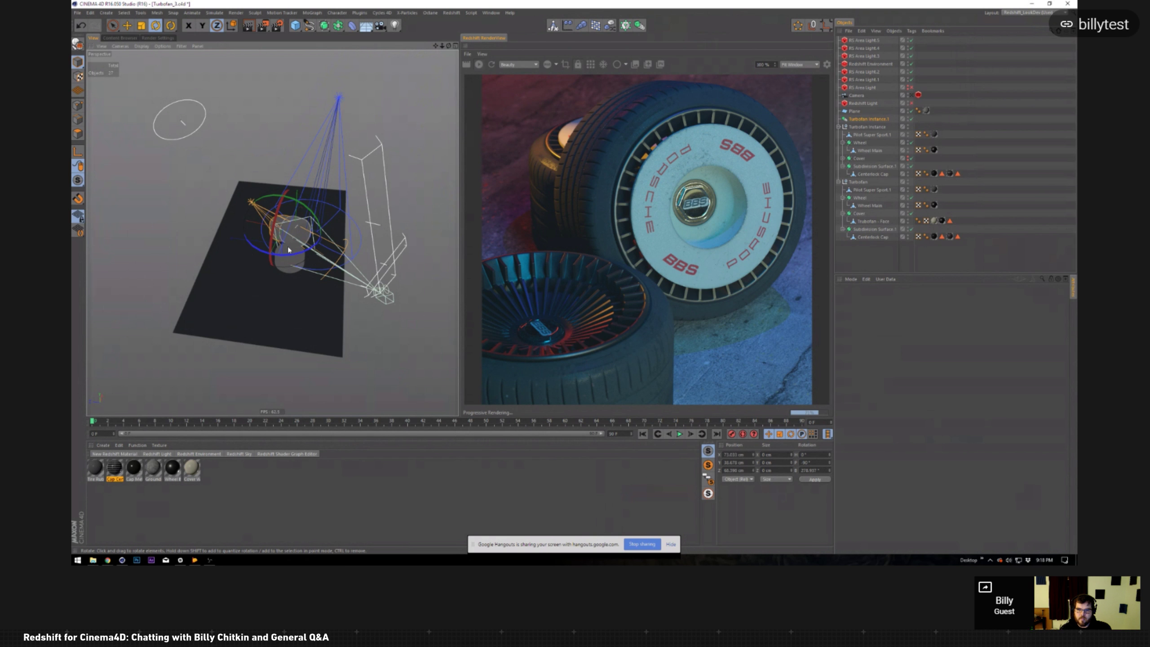
pyautogui.moveTo(292, 231)
pyautogui.keyDown('alt'); pyautogui.mouseDown()
pyautogui.moveTo(323, 181)
pyautogui.moveTo(301, 229)
pyautogui.mouseUp(); pyautogui.keyUp('alt')
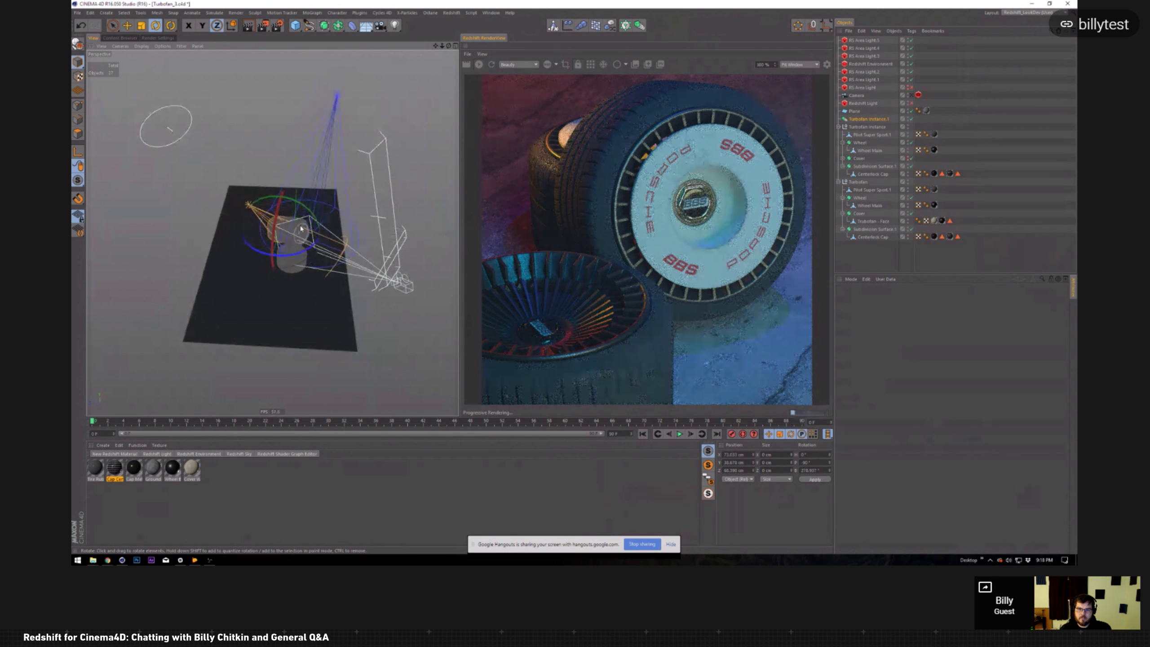
# Step: Review the RS Area Lights from 5 down to 1 and examine the color mode options of RS Area Light 1
pyautogui.click(865, 41)
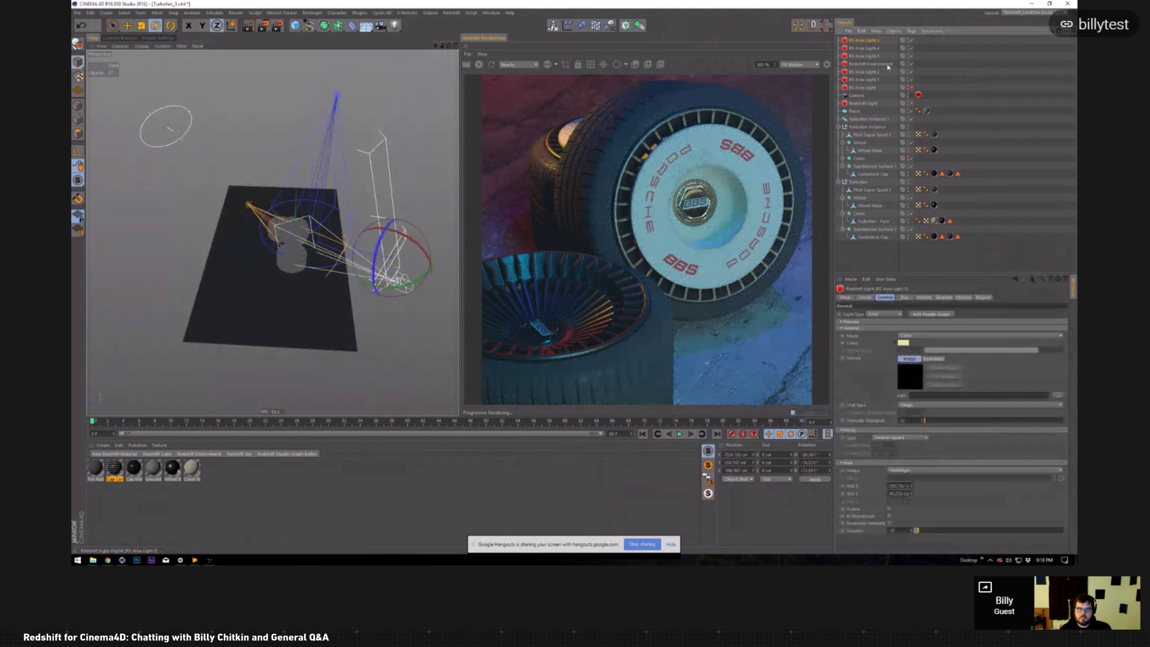
pyautogui.click(872, 48)
pyautogui.click(871, 56)
pyautogui.click(871, 72)
pyautogui.click(870, 79)
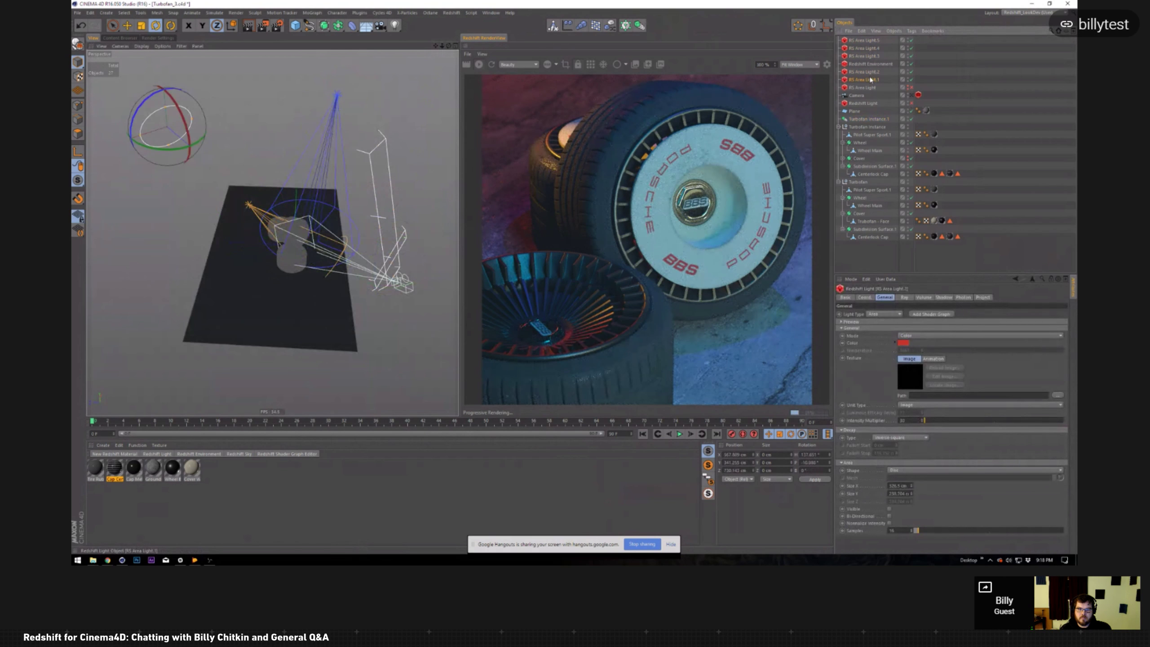
pyautogui.click(860, 337)
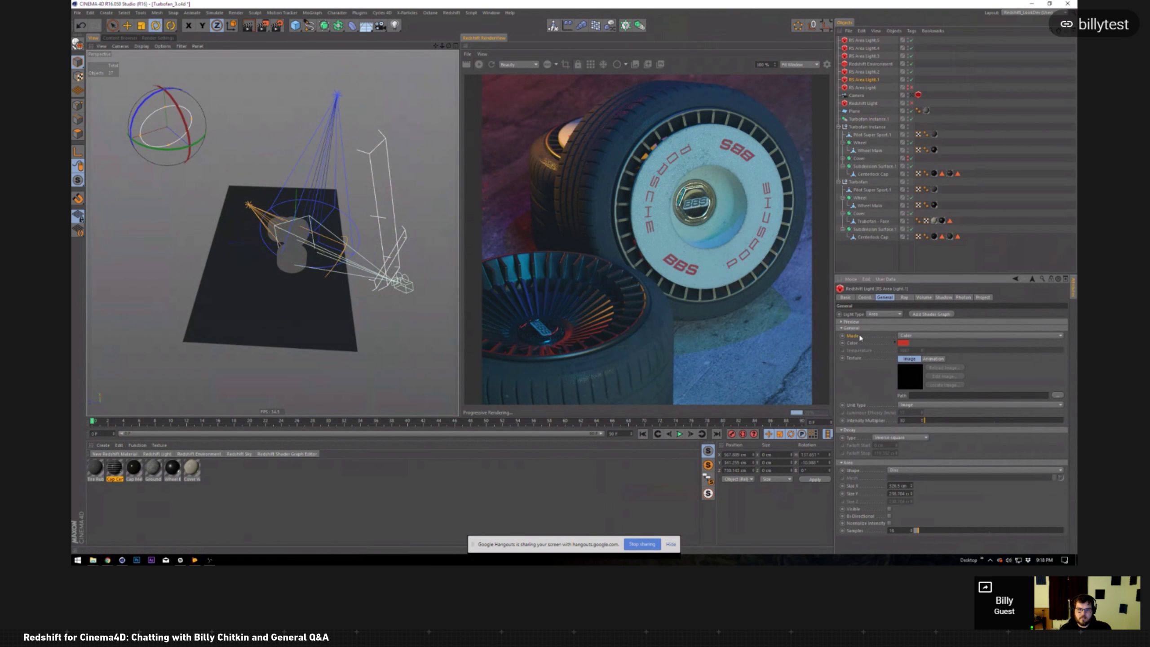
pyautogui.click(917, 335)
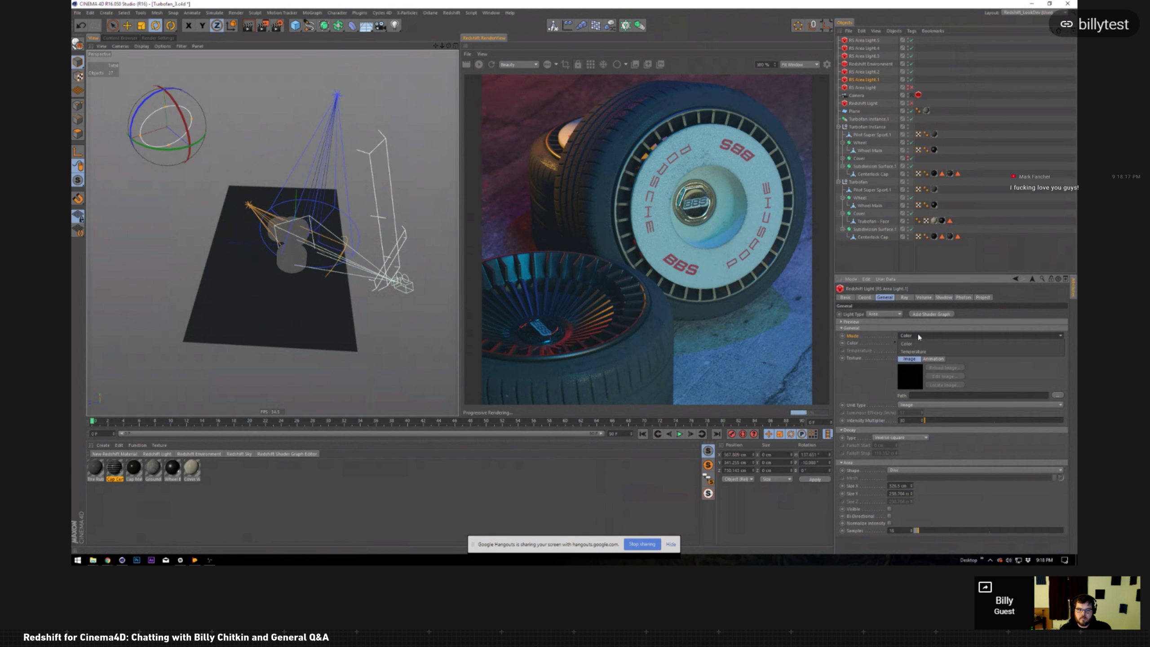
pyautogui.click(879, 339)
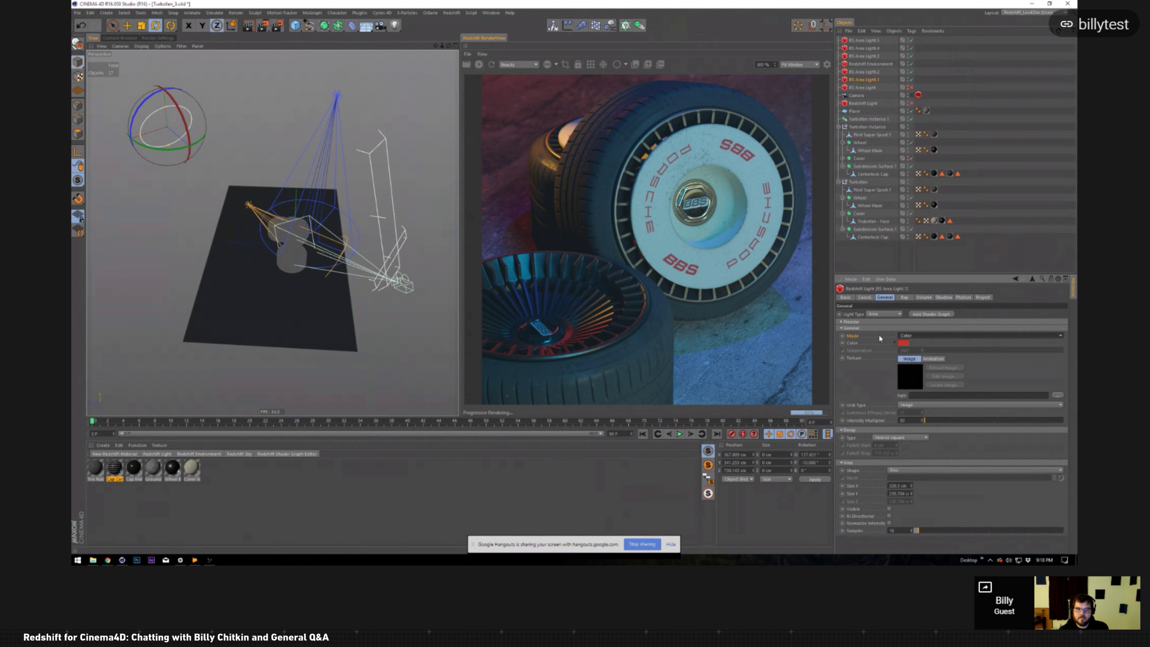
# Step: Examine the placement, color and intensity settings of RS Area Lights 2, 3, 4 and 5 in turn
pyautogui.click(869, 72)
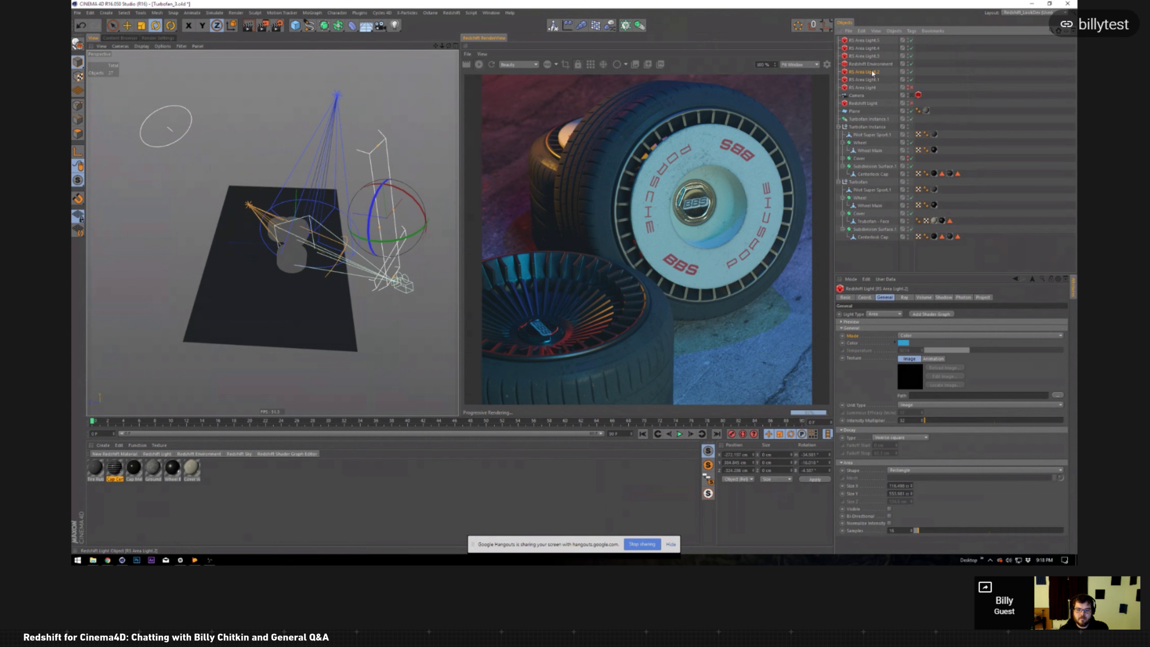
pyautogui.click(868, 56)
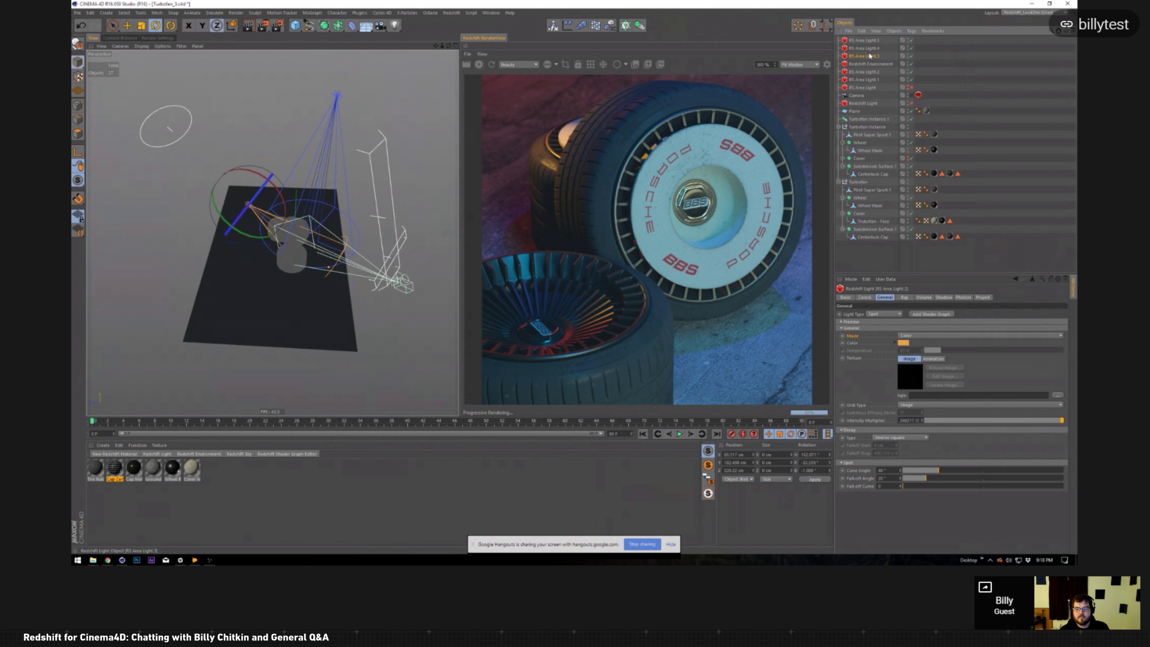
pyautogui.click(869, 48)
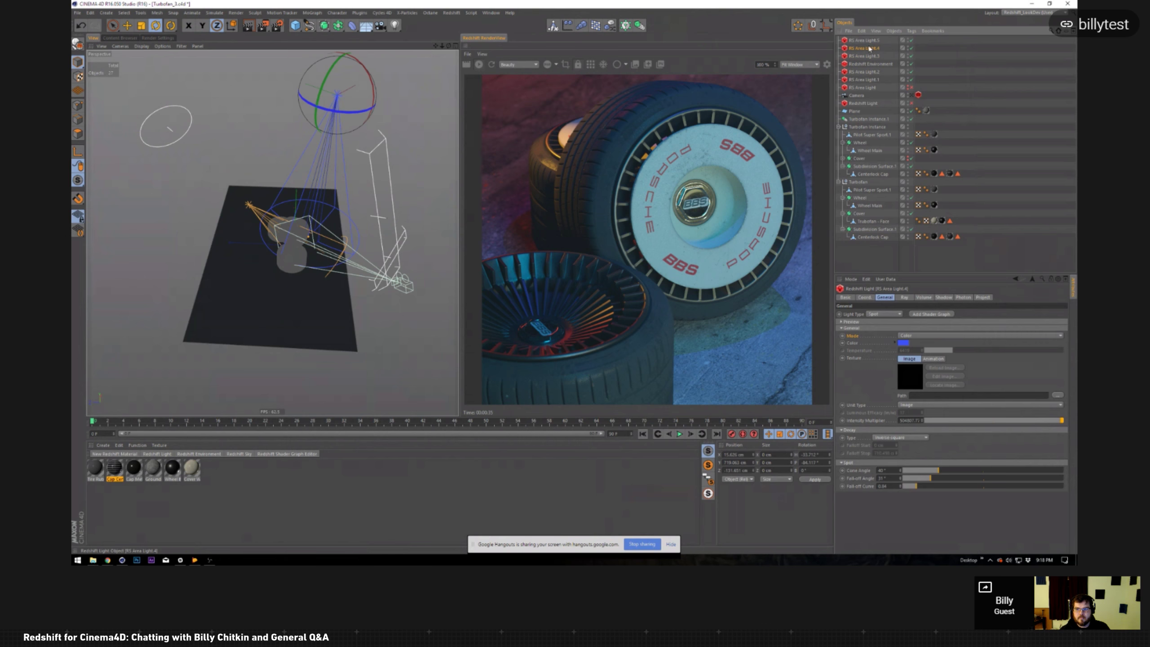
pyautogui.click(868, 40)
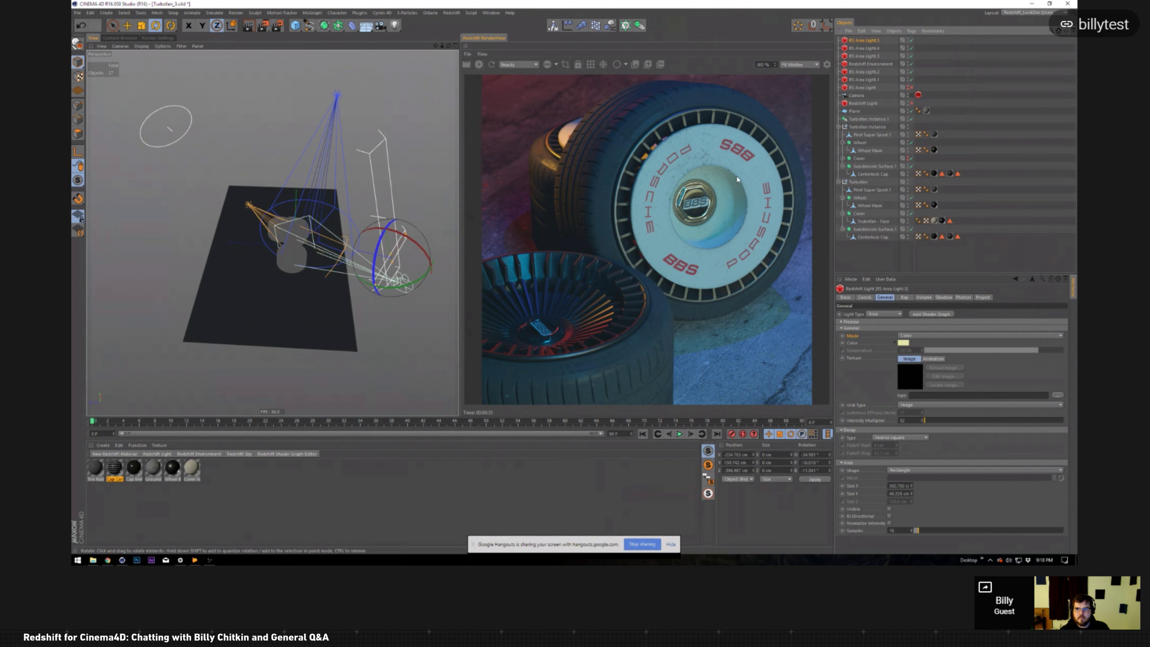
# Step: Lower the LUT strength in the RenderView's color management settings
pyautogui.click(827, 64)
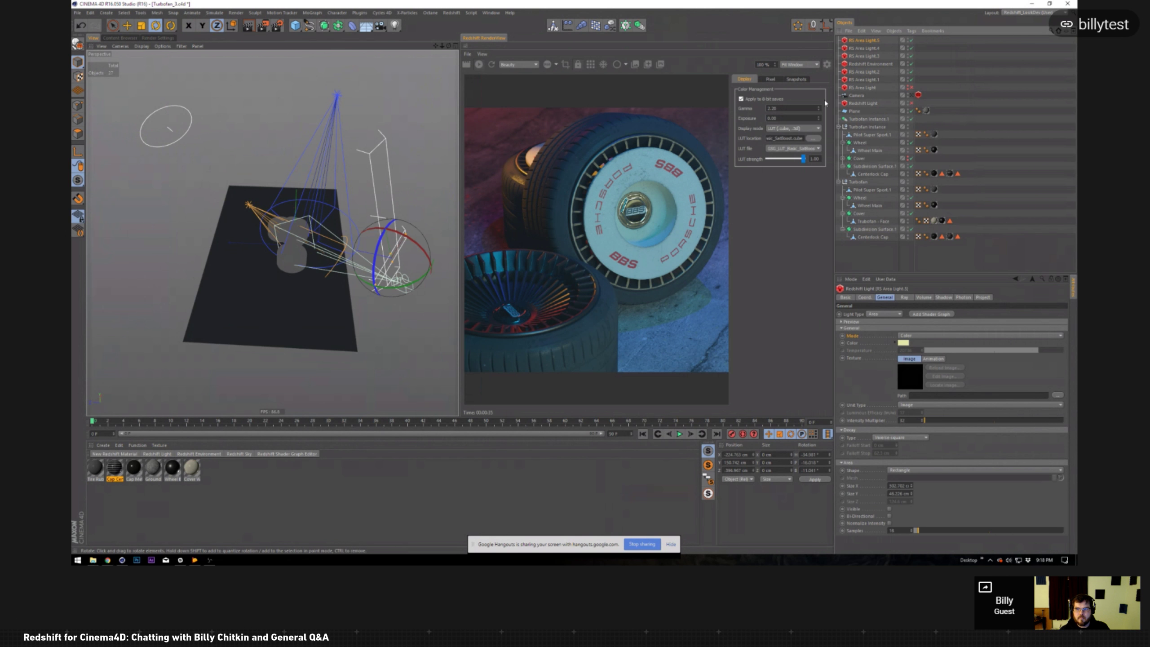
pyautogui.moveTo(802, 159); pyautogui.dragTo(774, 162)
pyautogui.click(826, 64)
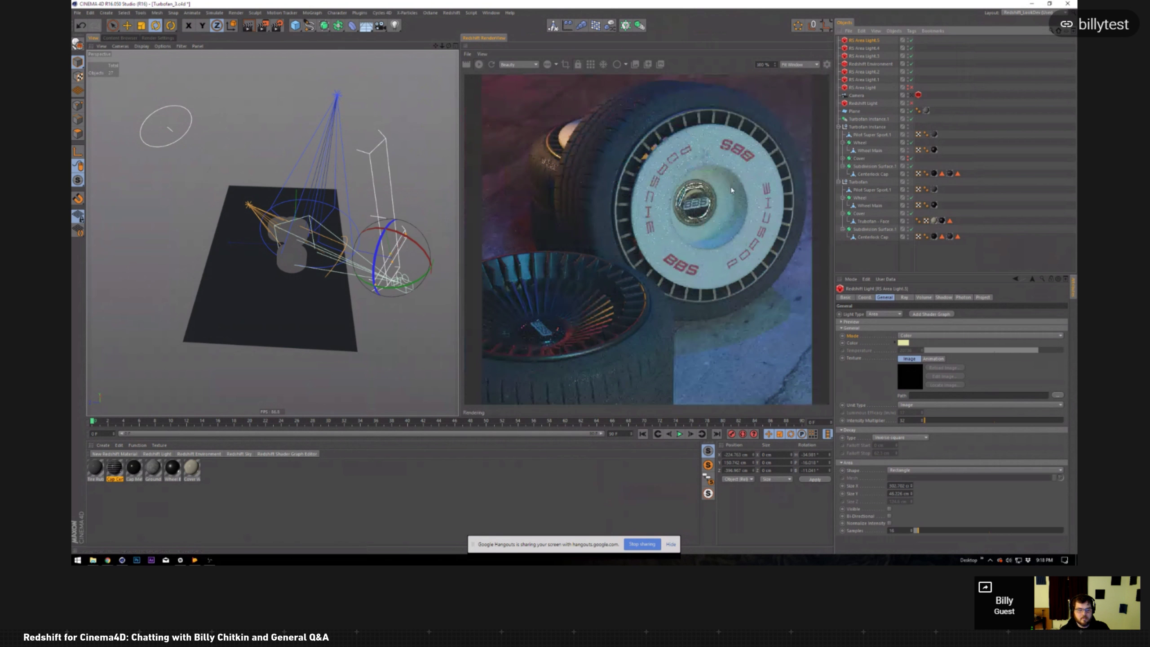
pyautogui.moveTo(344, 639); pyautogui.dragTo(156, 503)
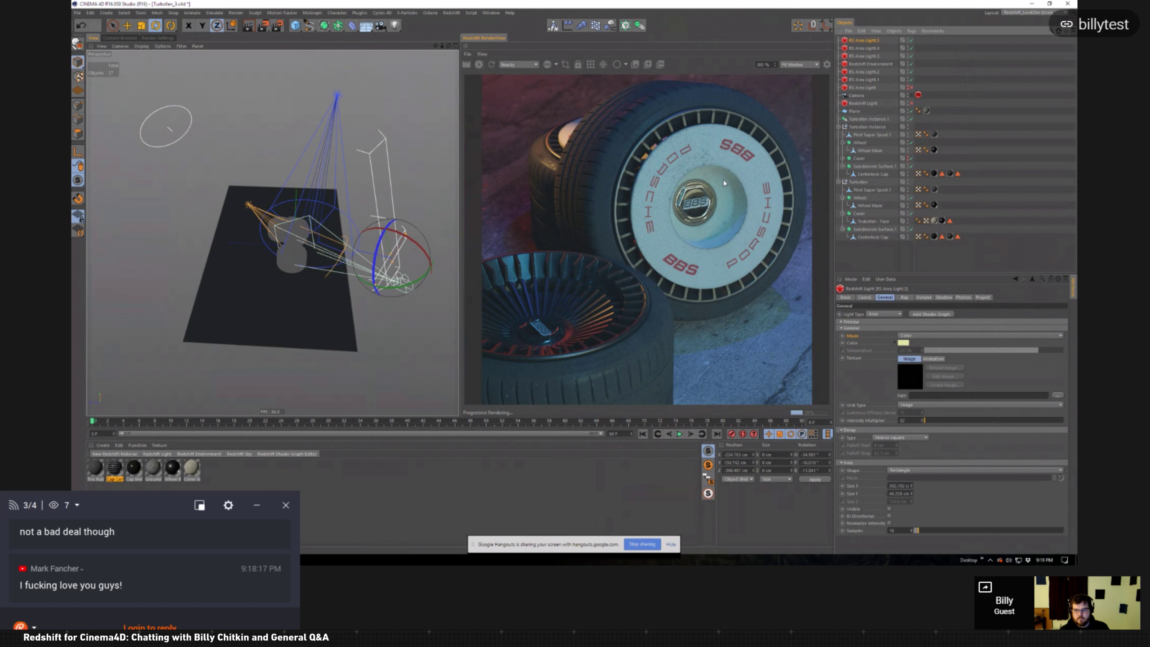
pyautogui.moveTo(150, 504); pyautogui.dragTo(145, 527)
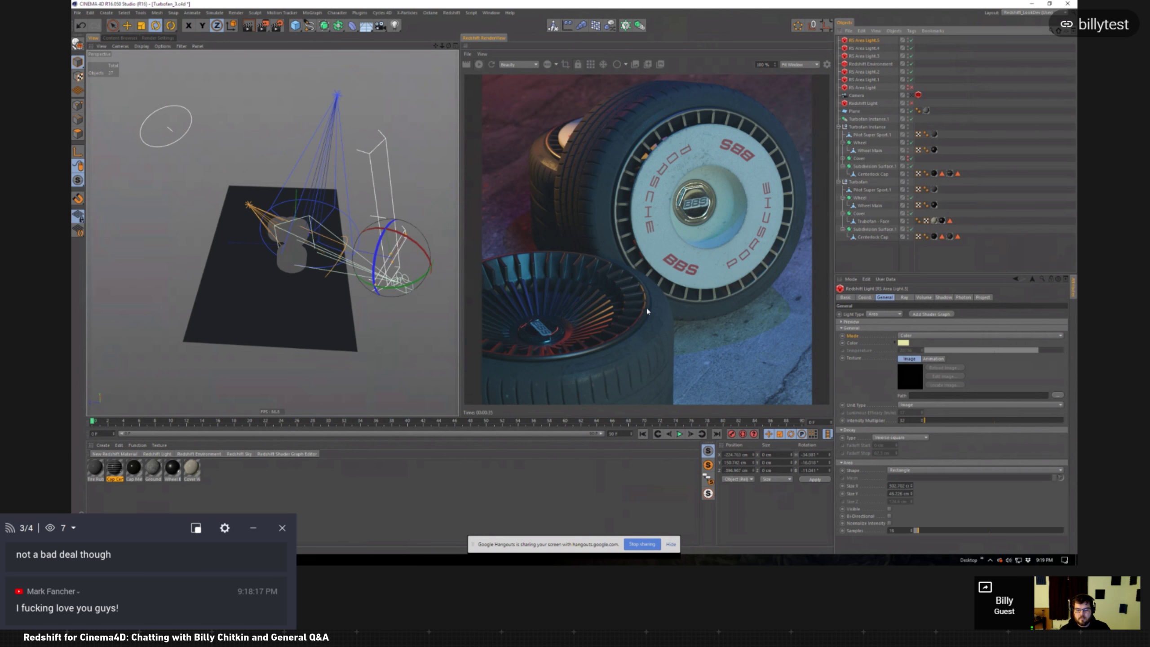
# Step: Inspect the camera's object properties and the exposure settings of its Redshift Camera tag
pyautogui.click(857, 96)
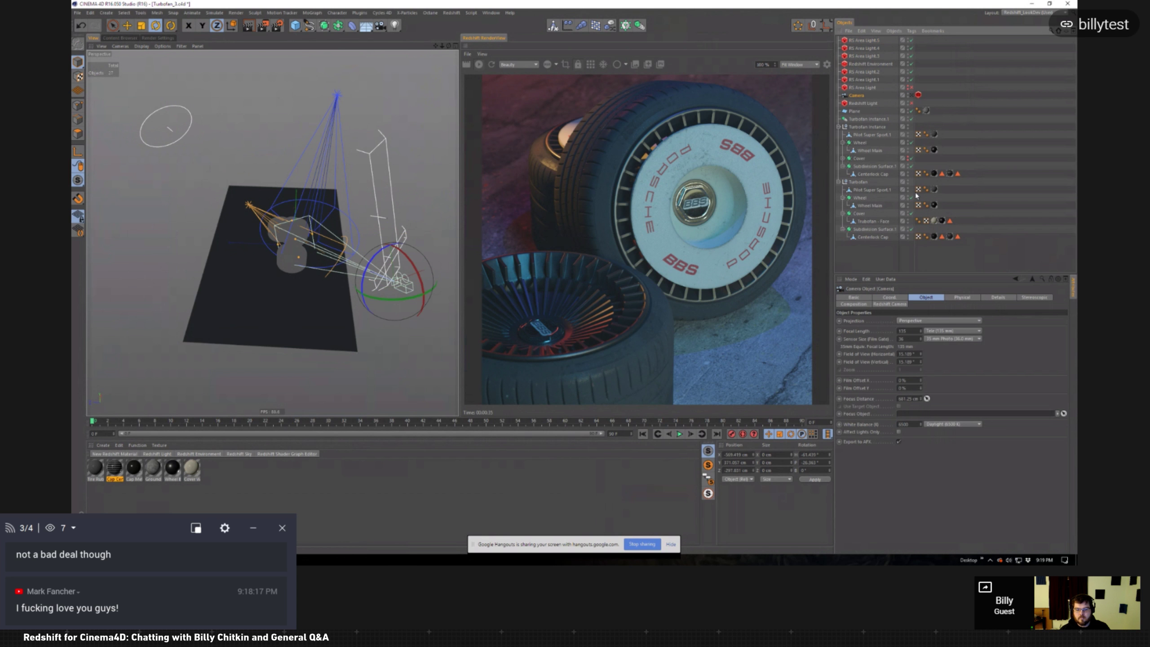
pyautogui.click(918, 95)
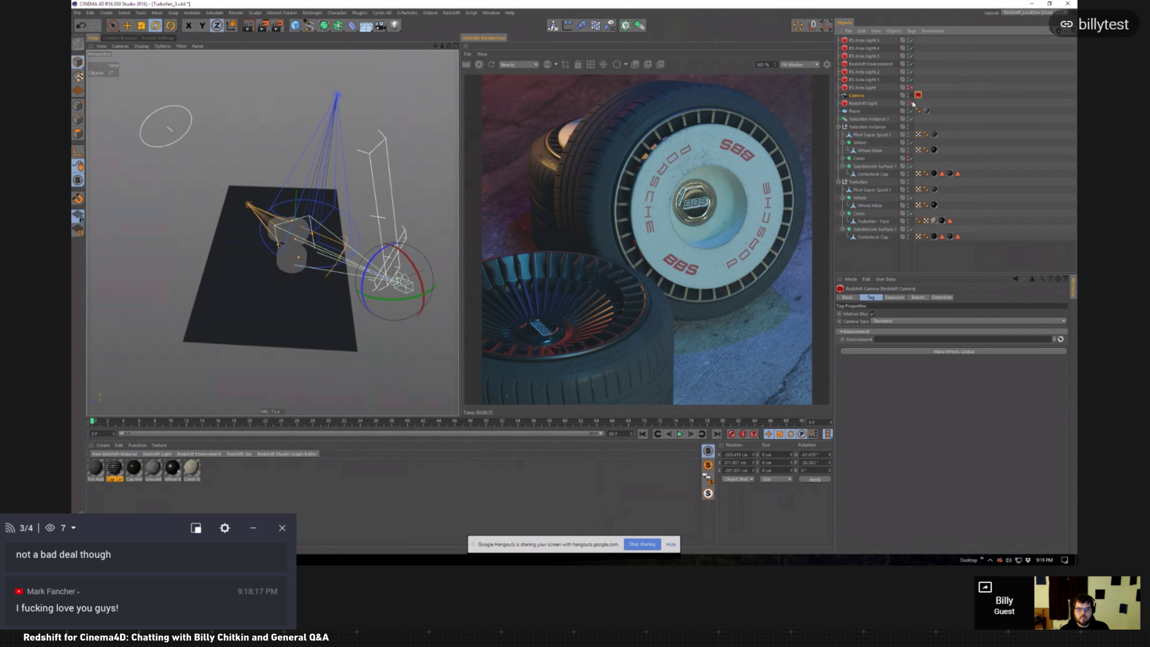
pyautogui.click(894, 297)
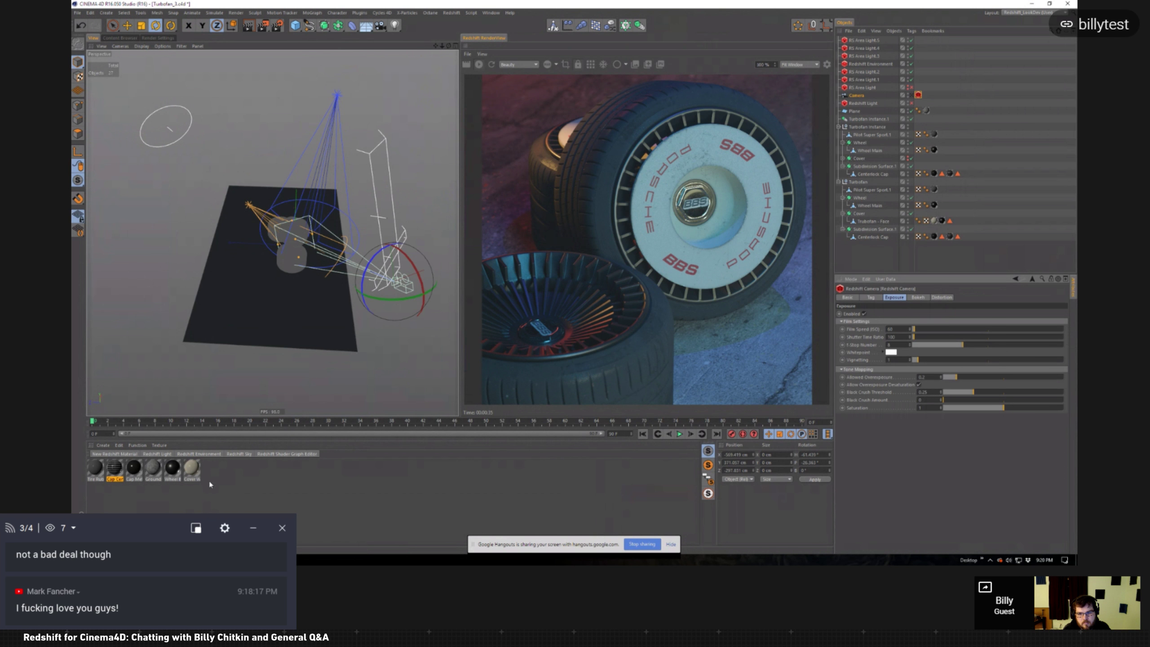
# Step: Open the Tire Rubber material and bring up its Redshift shader graph for editing
pyautogui.click(96, 469)
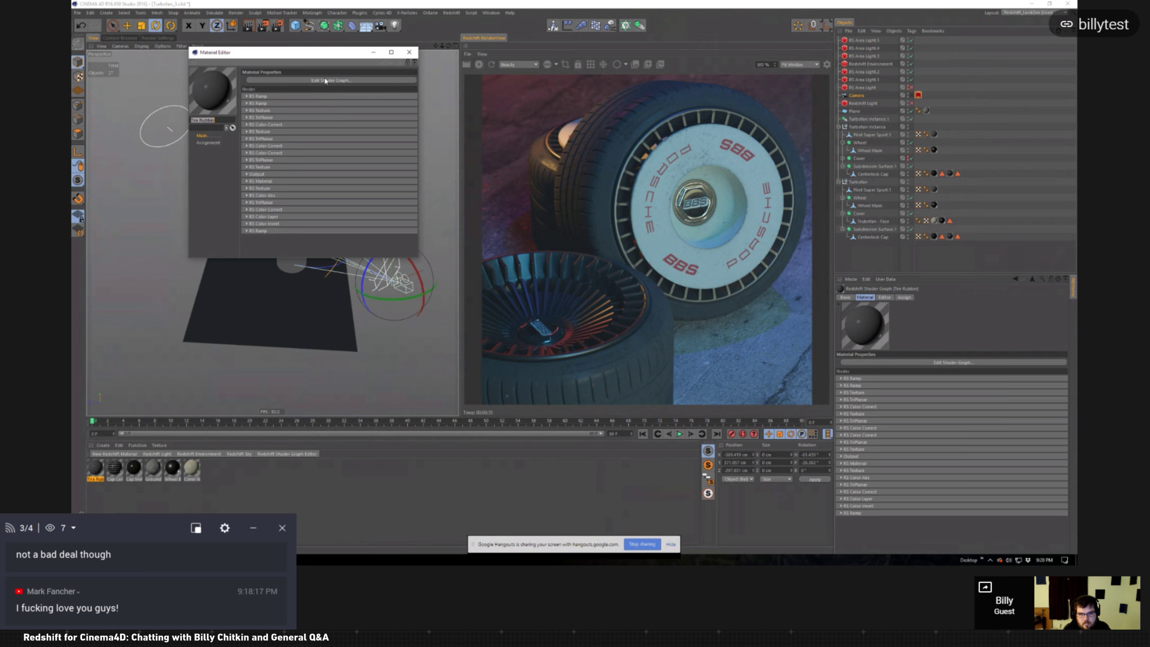
pyautogui.moveTo(324, 61); pyautogui.dragTo(263, 138)
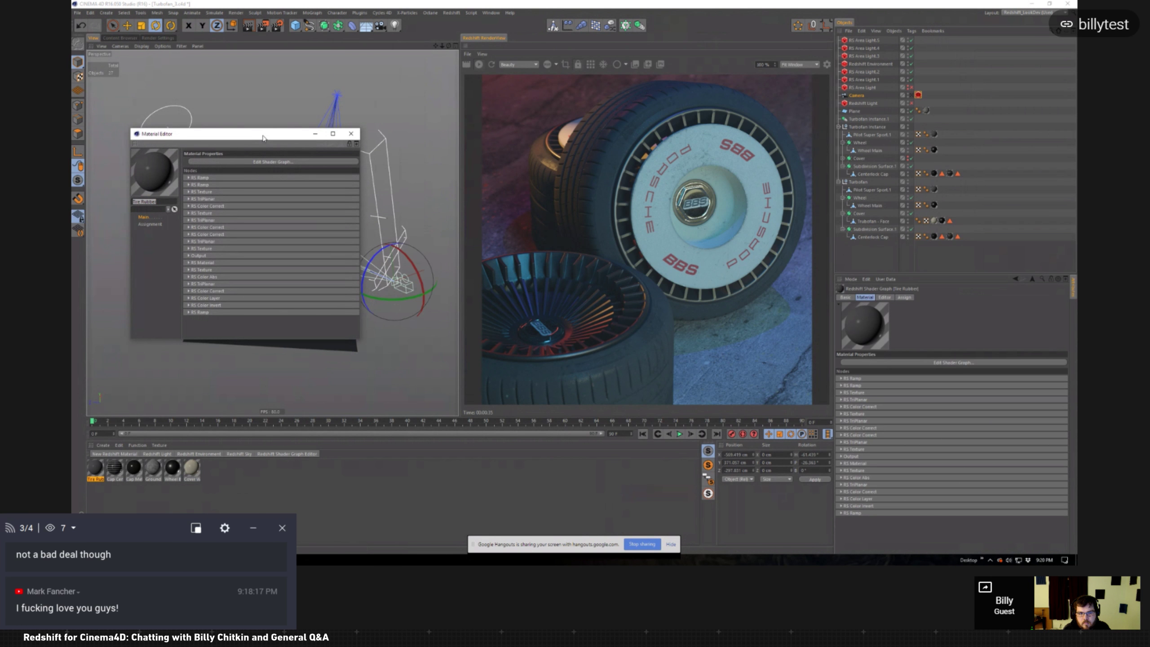
pyautogui.click(262, 161)
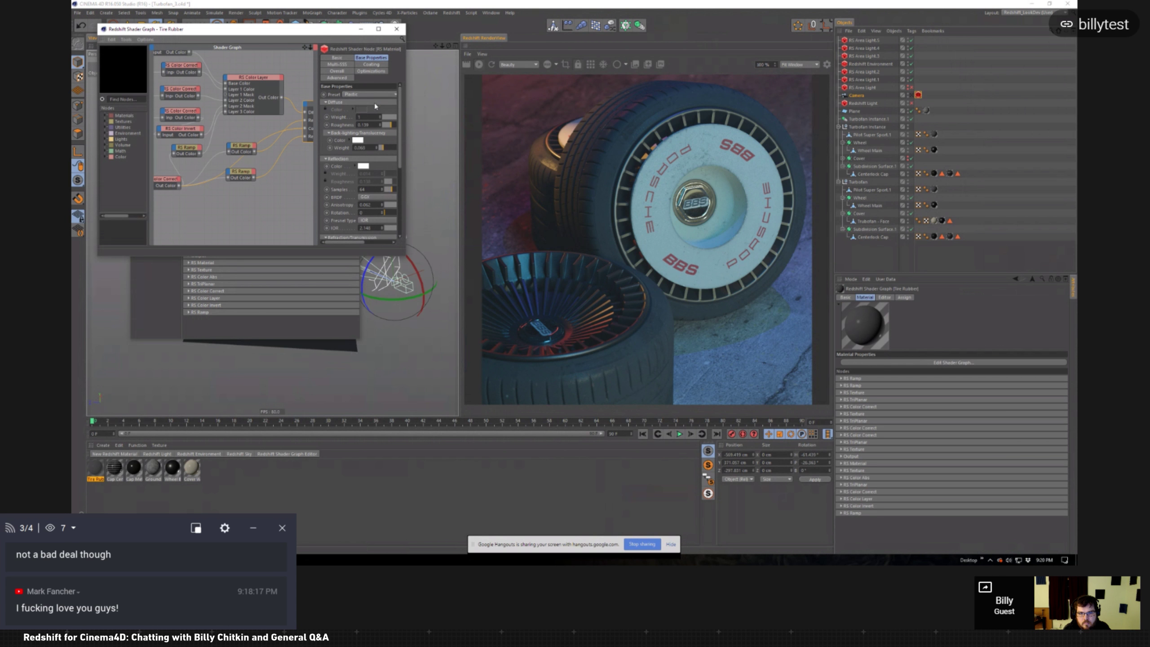
# Step: Reposition and enlarge the Tire Rubber shader graph window so more nodes and material properties fit in it
pyautogui.click(316, 33)
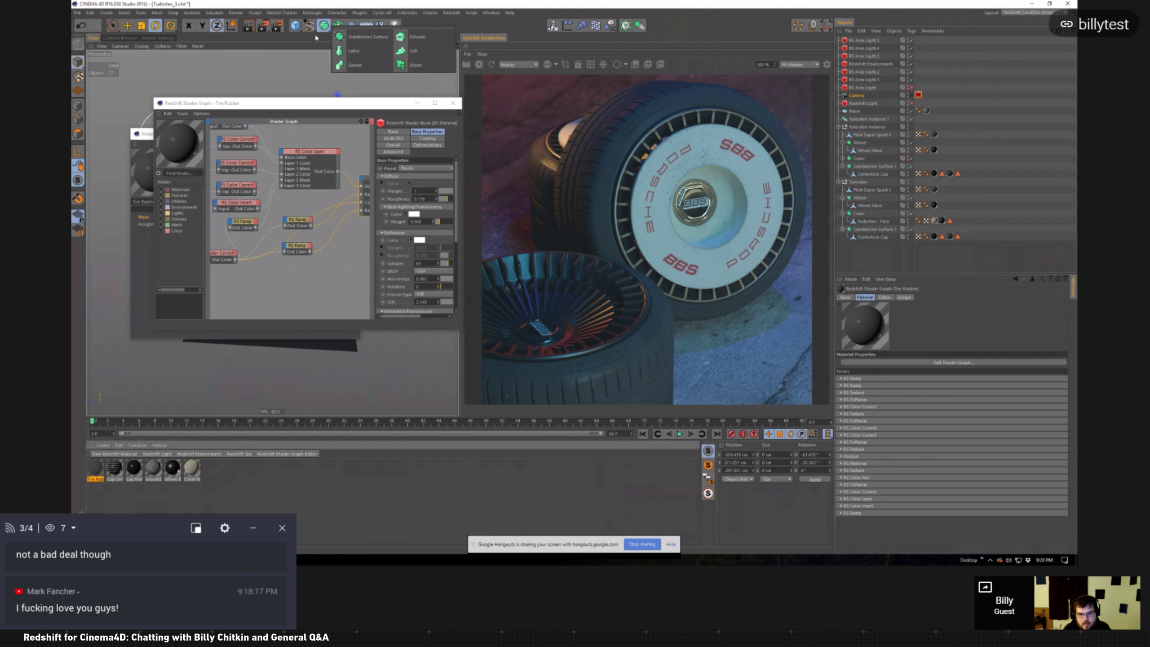
pyautogui.click(313, 43)
pyautogui.moveTo(309, 106); pyautogui.dragTo(255, 63)
pyautogui.moveTo(409, 287); pyautogui.dragTo(519, 455)
pyautogui.moveTo(318, 63); pyautogui.dragTo(292, 61)
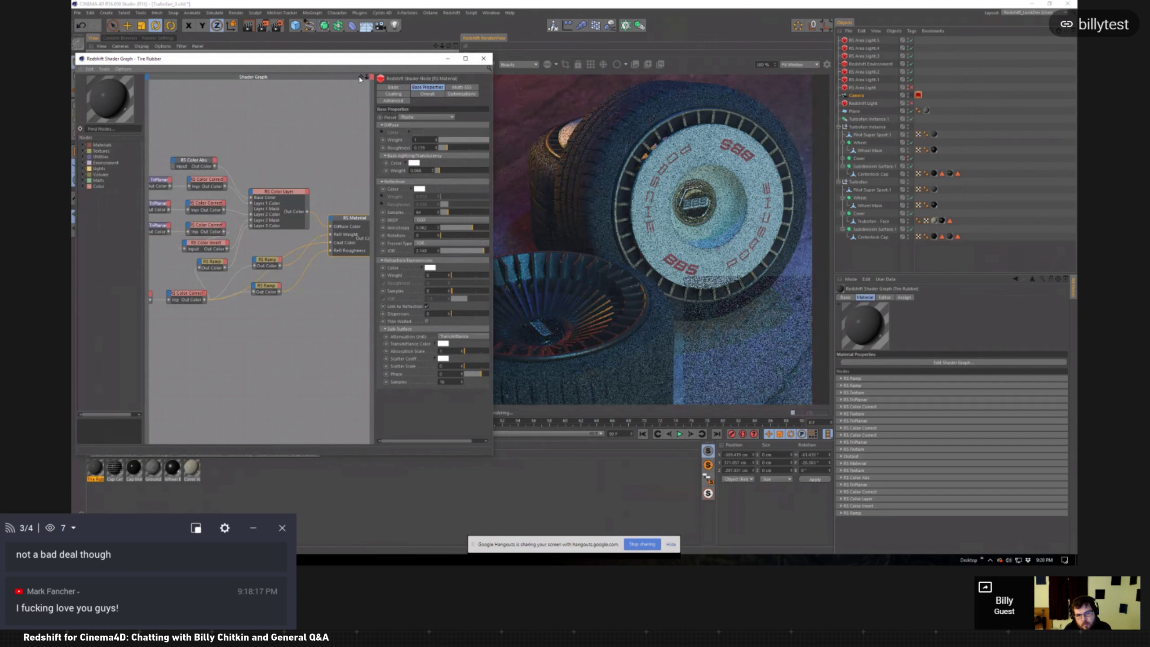
# Step: Examine the texture, triplanar and color correct nodes feeding the Tire Rubber material
pyautogui.moveTo(360, 77); pyautogui.dragTo(437, 66)
pyautogui.moveTo(360, 77); pyautogui.dragTo(361, 77)
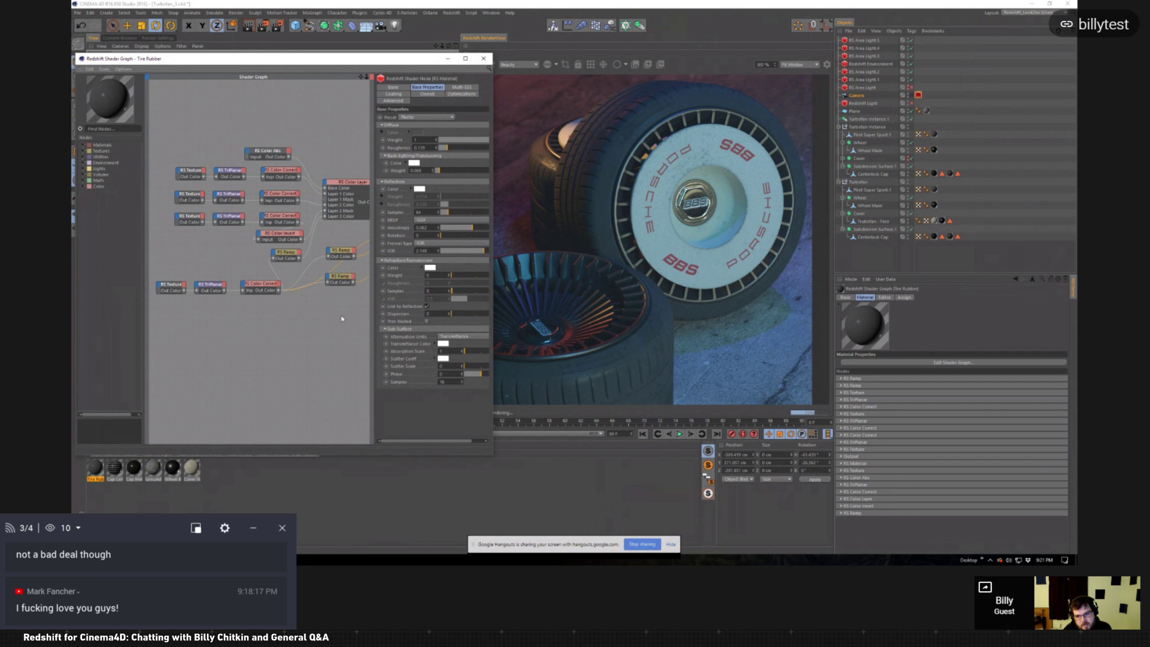
# Step: Switch to the +Cars folder in File Explorer and move its window to the other monitor
pyautogui.click(155, 560)
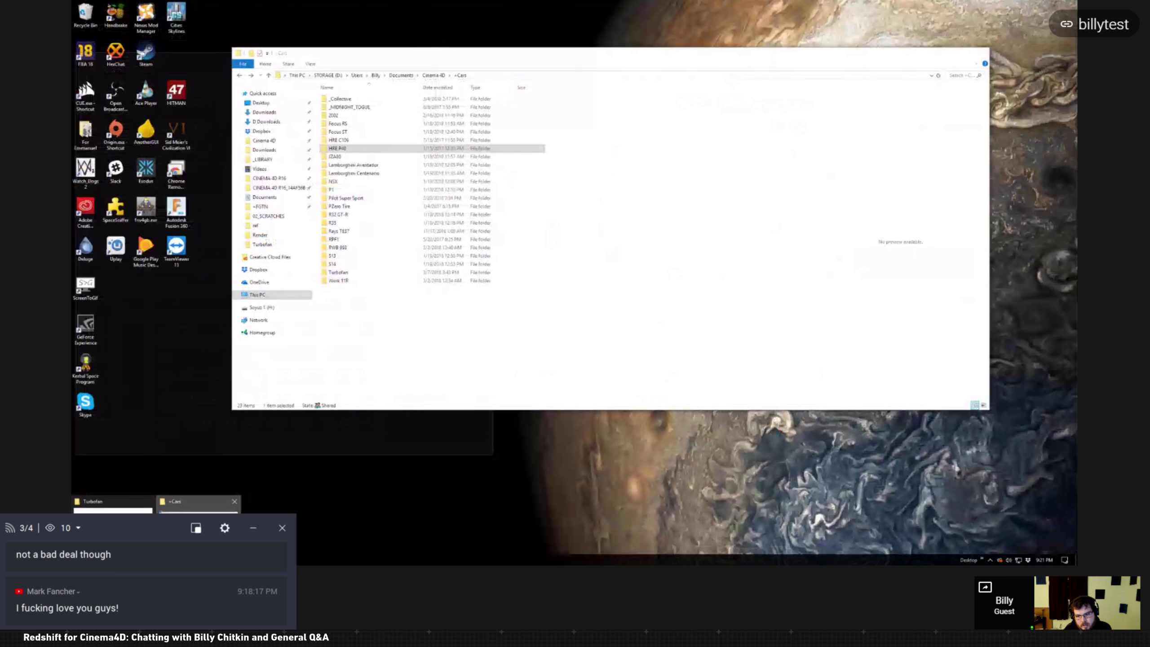
pyautogui.click(197, 504)
pyautogui.moveTo(532, 58); pyautogui.dragTo(1077, 112)
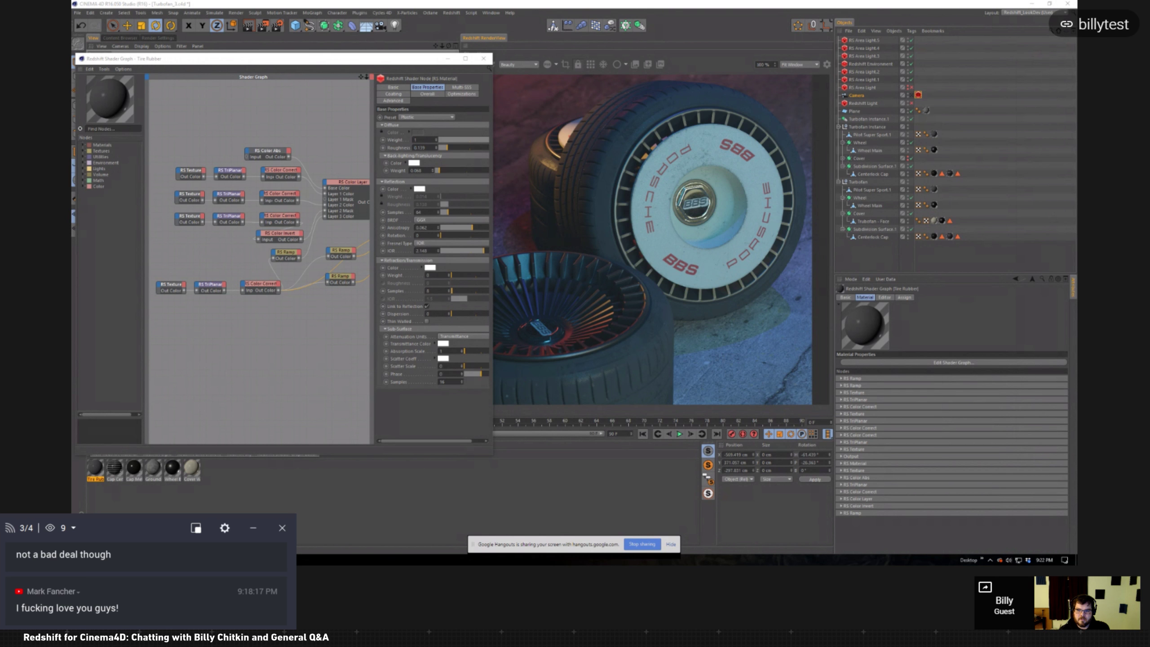
# Step: Bring the Dropbox Public folder window onto this screen, try to open 2002_Raw.jpg, and dismiss the error
pyautogui.moveTo(1077, 168); pyautogui.dragTo(548, 92)
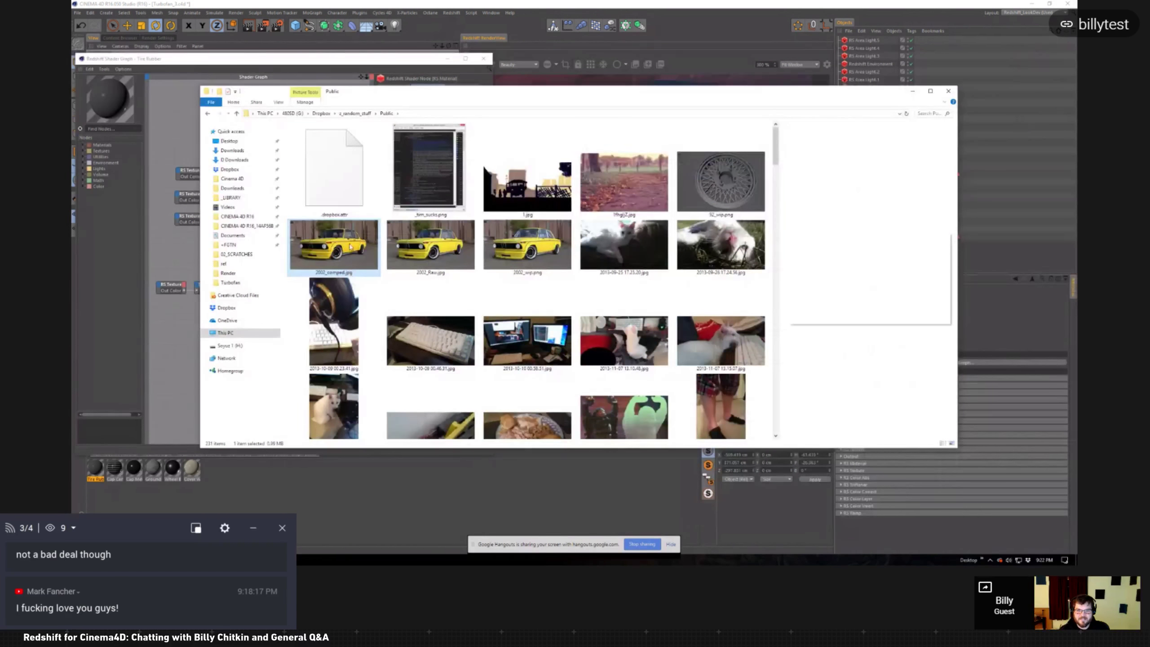
pyautogui.click(389, 256)
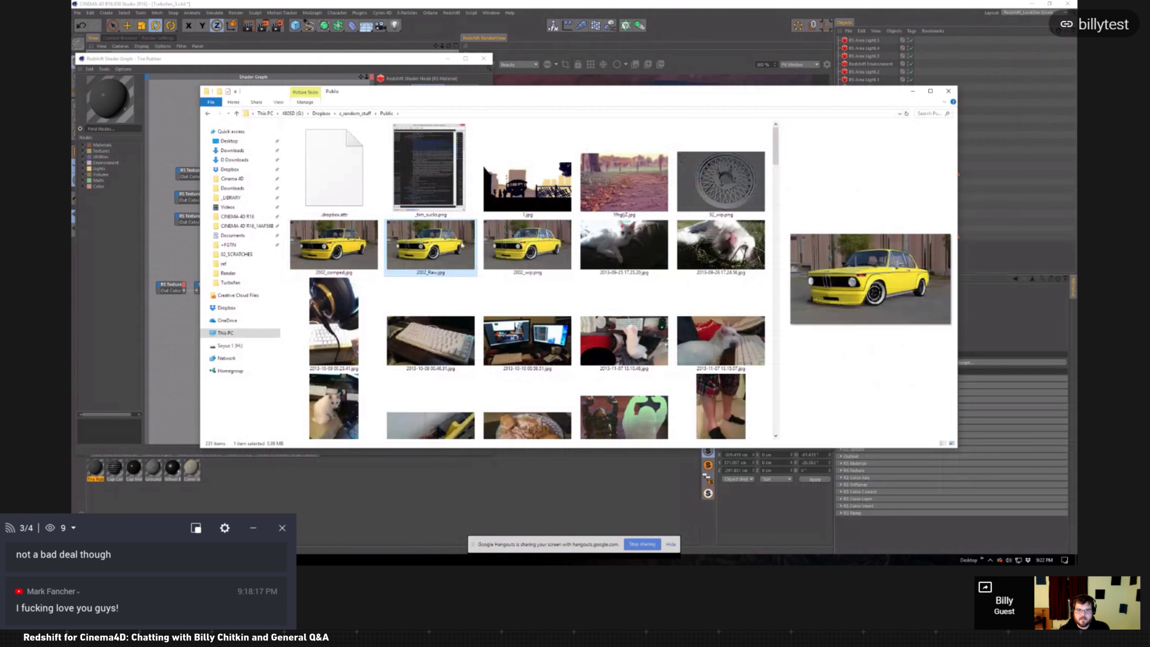
pyautogui.doubleClick(434, 244)
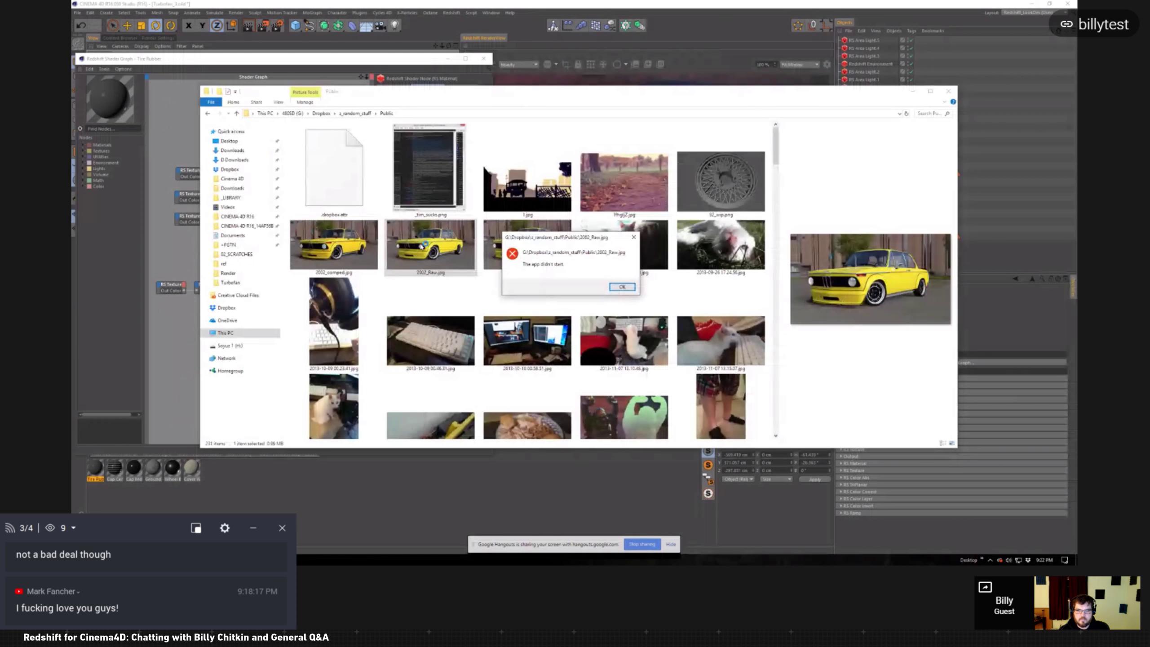
pyautogui.click(633, 236)
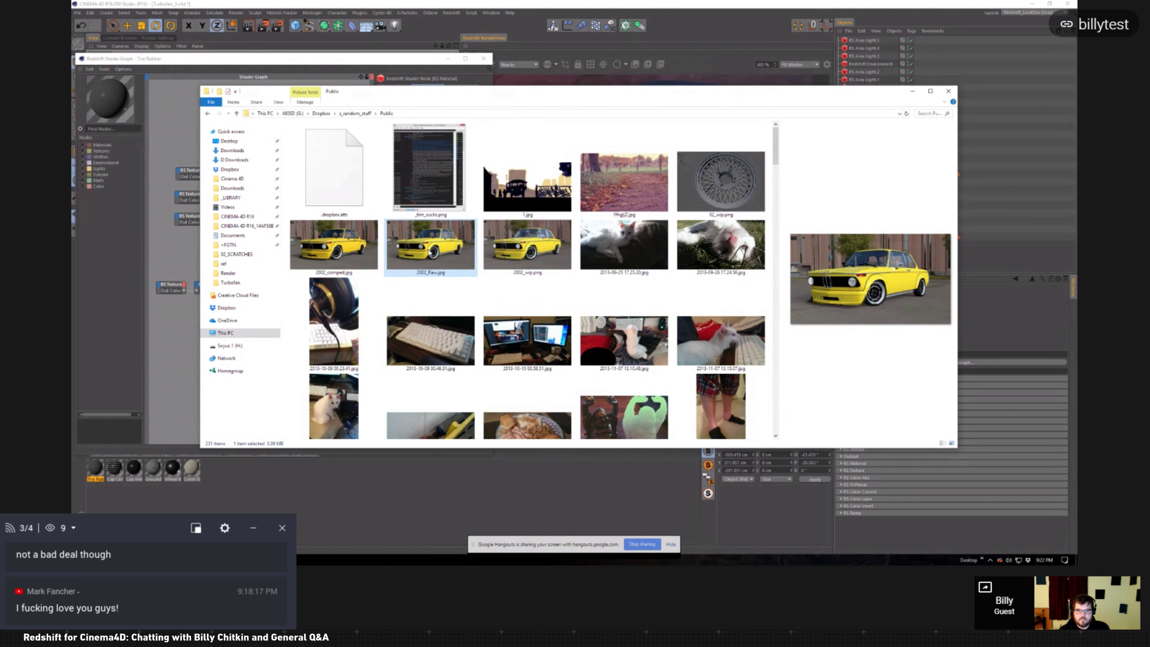
# Step: Check the file properties of 2002_Raw.jpg and close them
pyautogui.rightClick(421, 234)
pyautogui.click(474, 550)
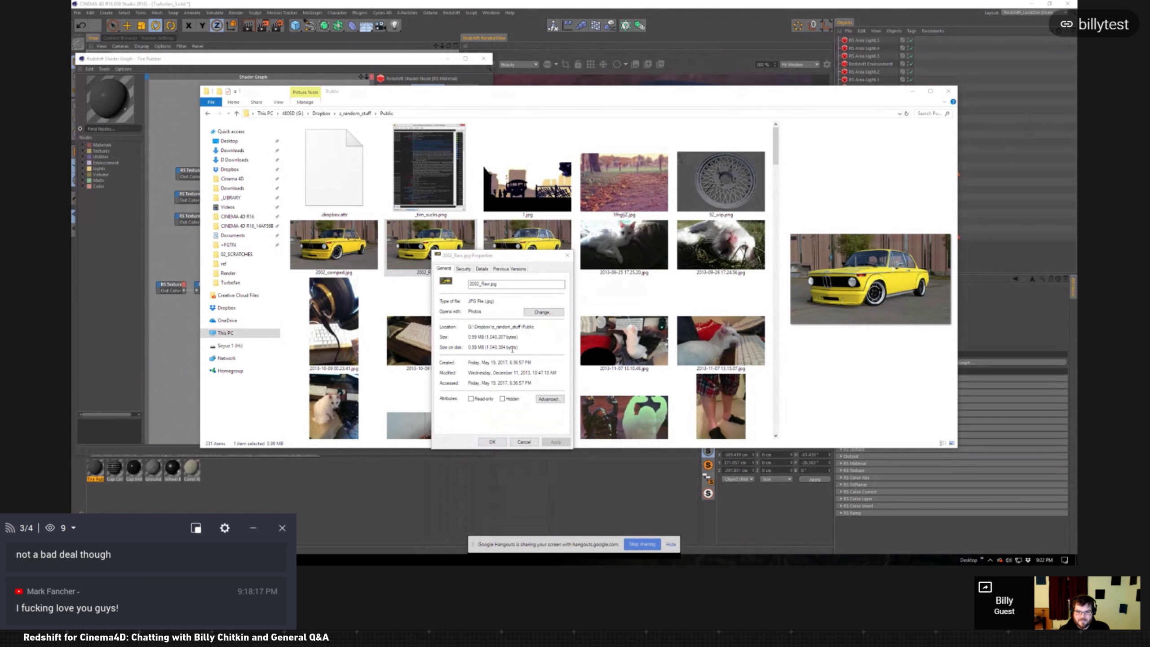
pyautogui.click(567, 255)
# Step: Select 2002_comped.jpg and widen the preview area to view the yellow car render at a larger size
pyautogui.click(358, 244)
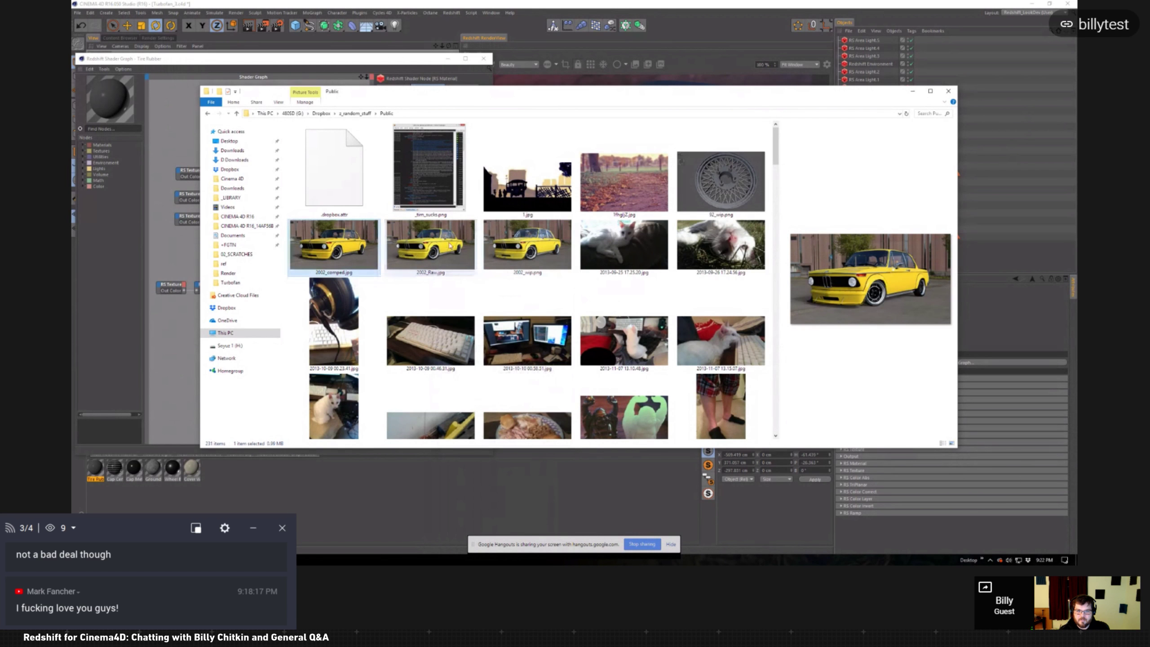
pyautogui.rightClick(339, 237)
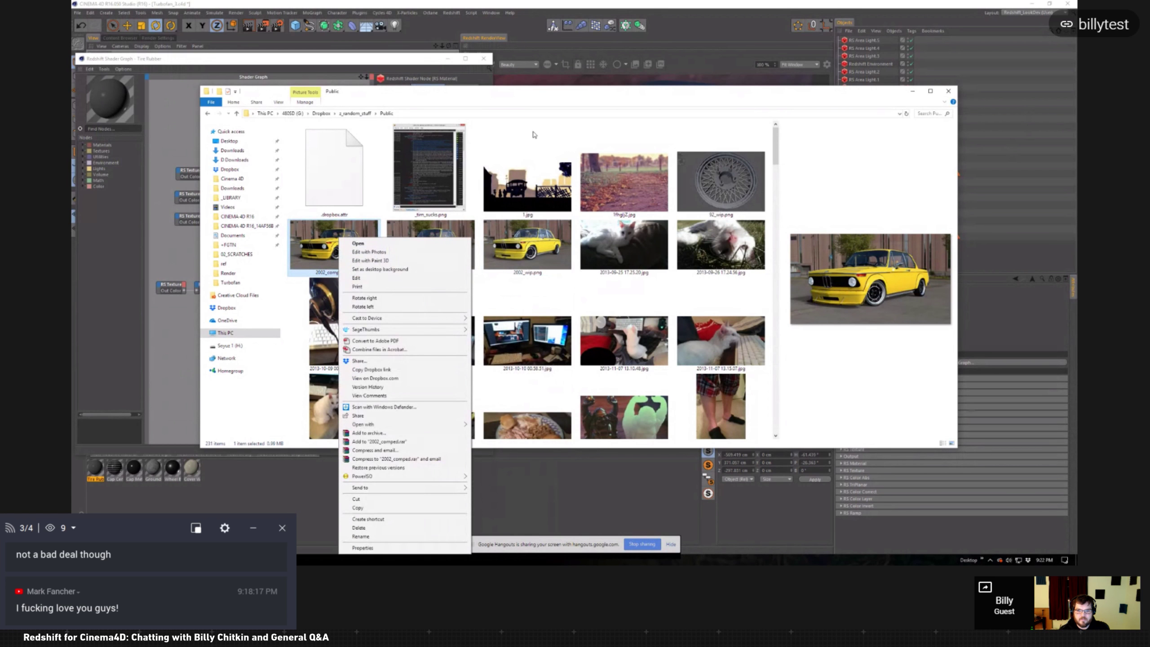
pyautogui.click(543, 97)
pyautogui.moveTo(779, 205); pyautogui.dragTo(479, 240)
pyautogui.scroll(-5, 386, 348)
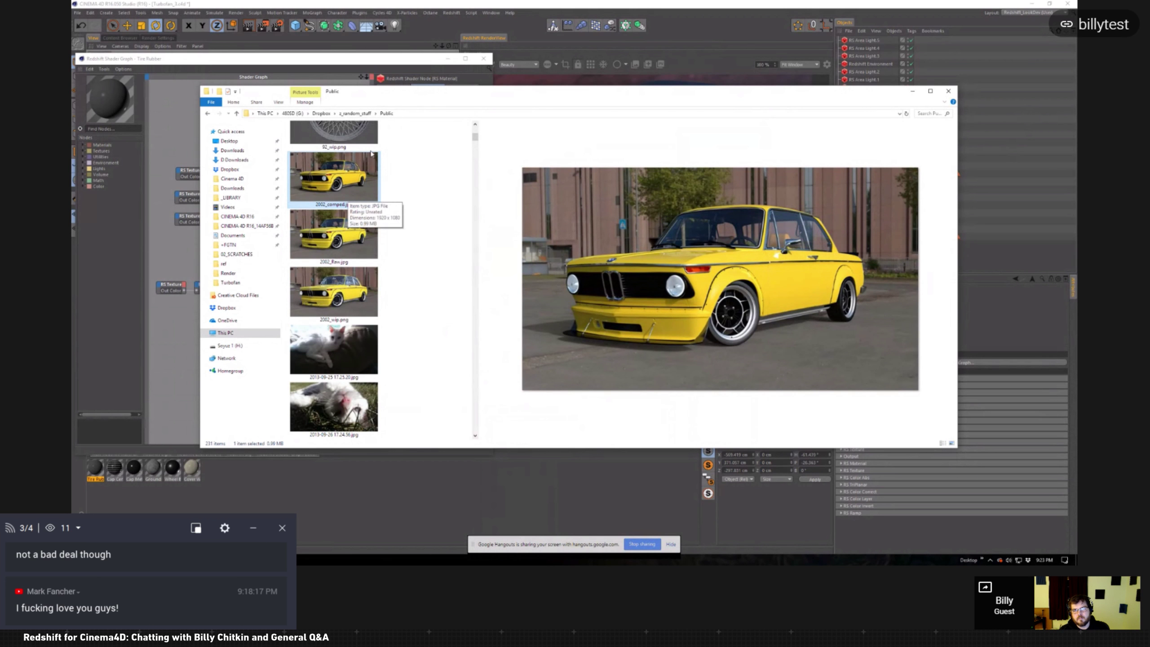
# Step: Move the Public folder window off to the other monitor and return to the Cinema 4D shader graph
pyautogui.moveTo(388, 91); pyautogui.dragTo(405, 91)
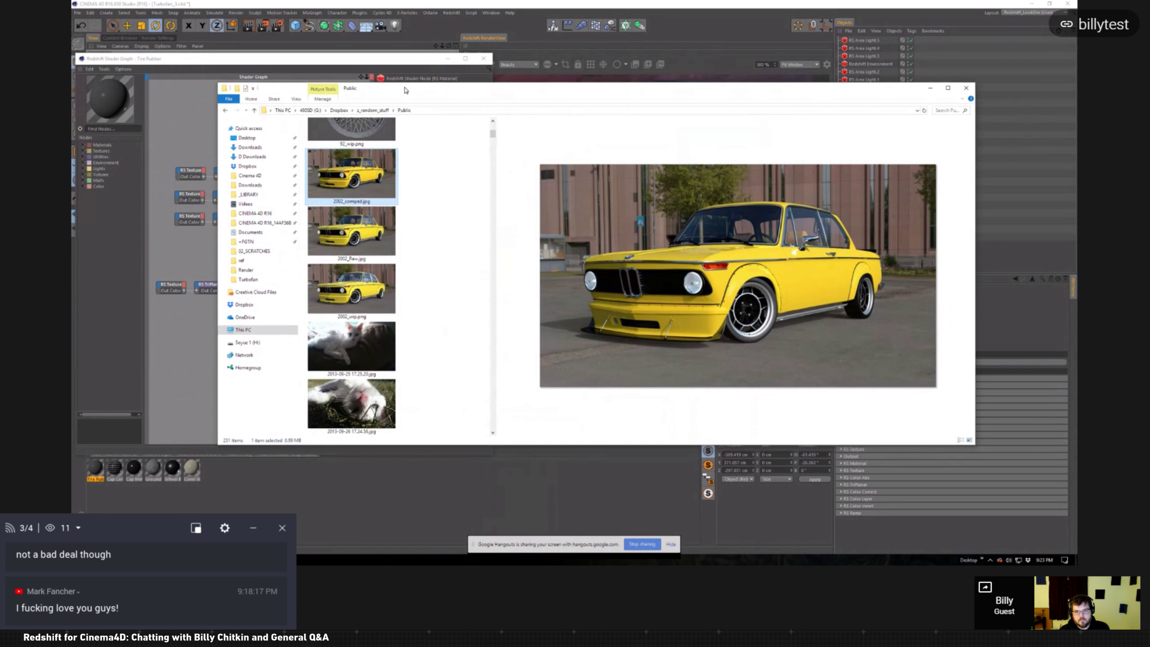
pyautogui.moveTo(405, 93); pyautogui.dragTo(410, 92)
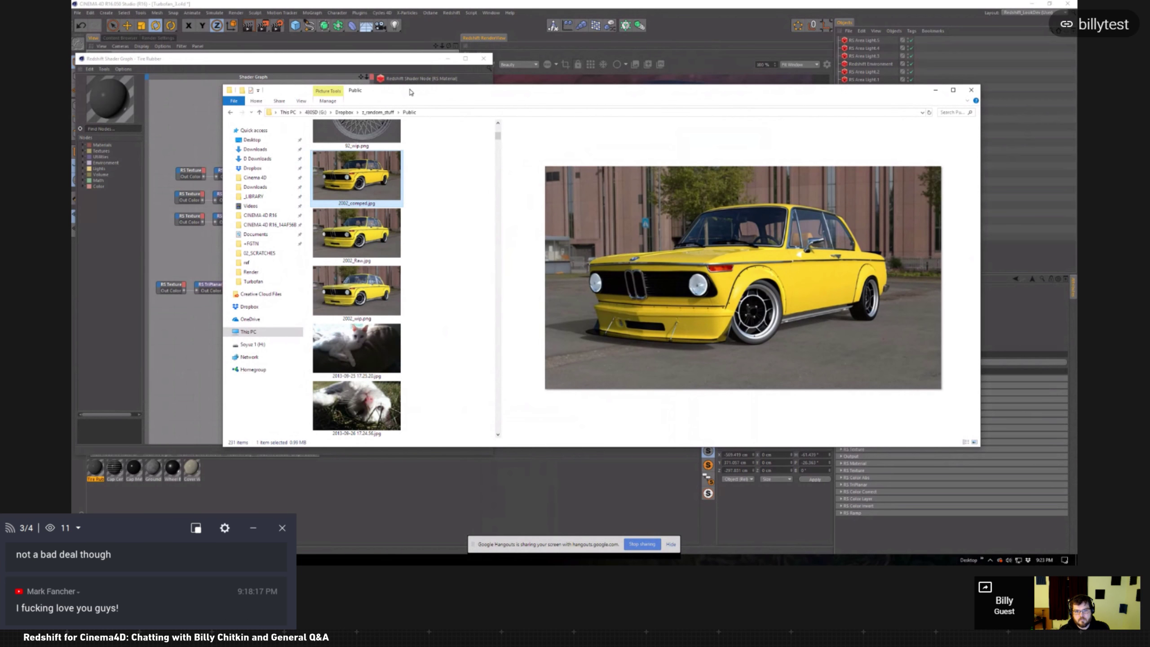
pyautogui.moveTo(410, 92); pyautogui.dragTo(1076, 76)
pyautogui.click(769, 117)
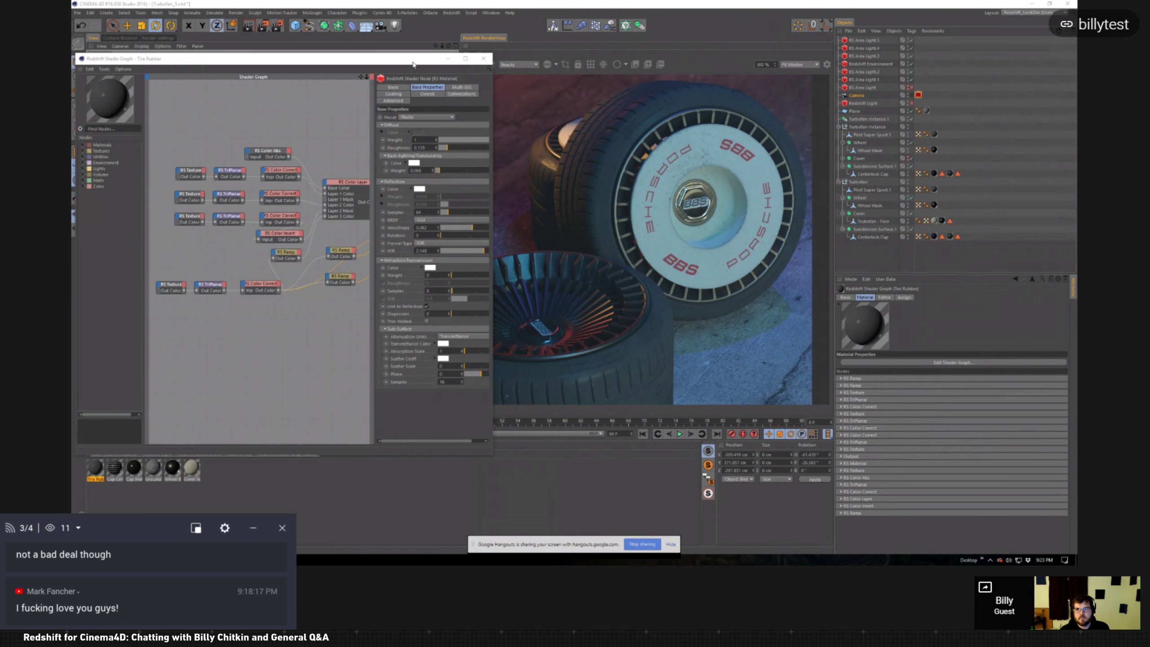
# Step: Narrow the node library and the material properties areas of the Tire Rubber shader graph to give the nodes more room
pyautogui.moveTo(145, 151); pyautogui.dragTo(119, 153)
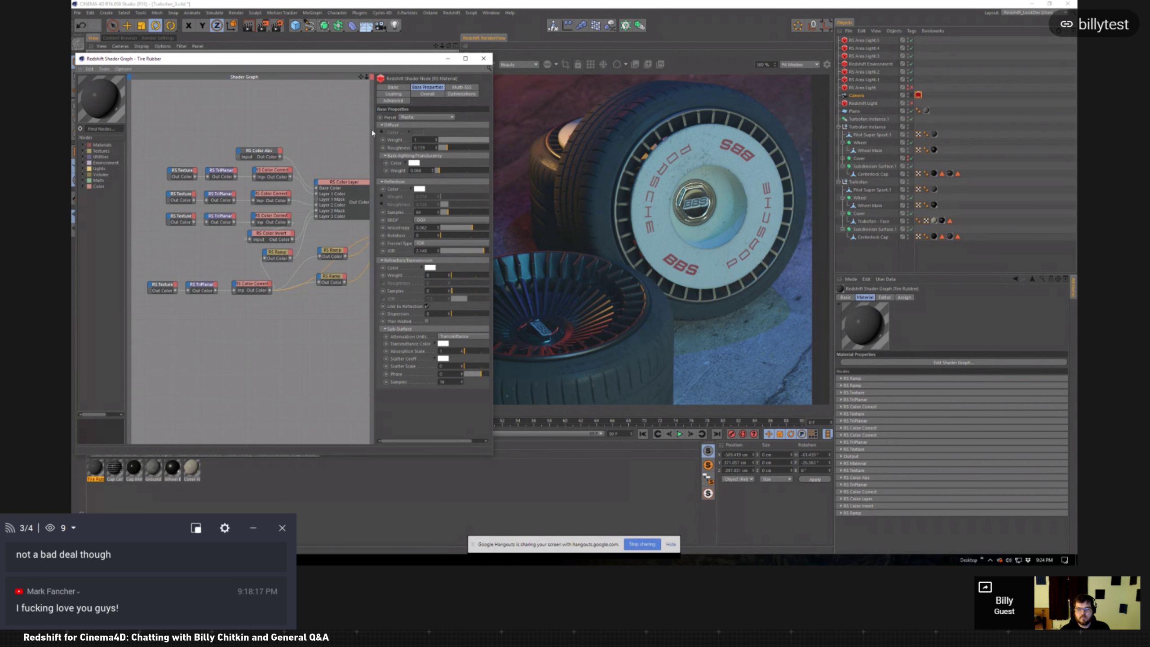
pyautogui.moveTo(375, 133); pyautogui.dragTo(417, 127)
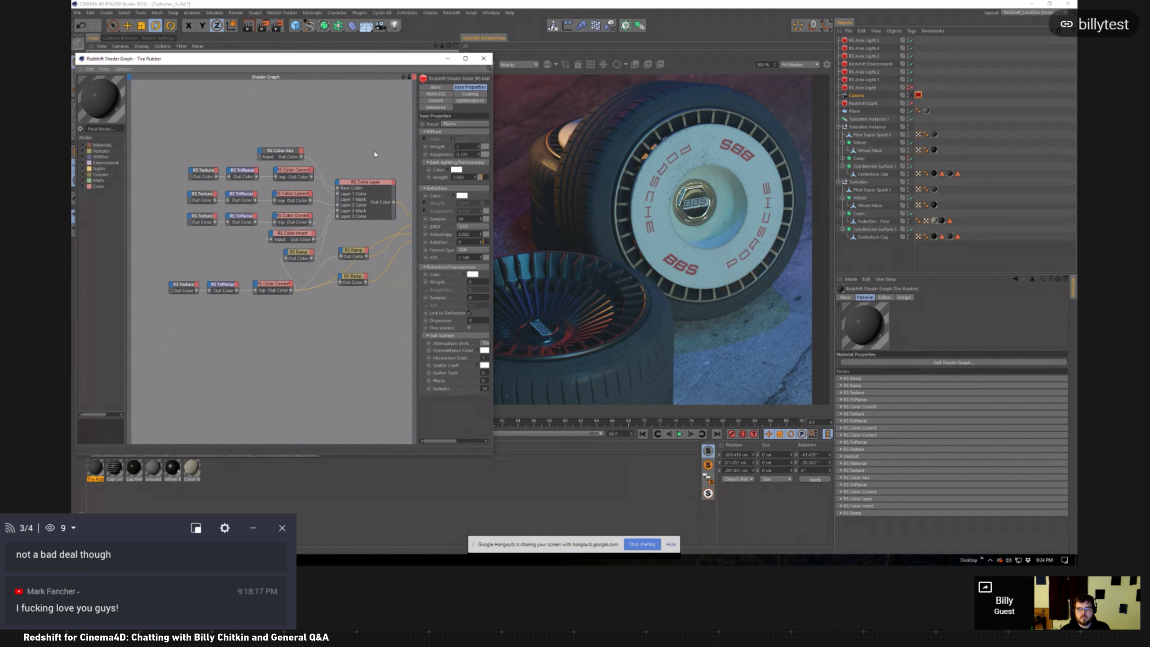
pyautogui.moveTo(348, 143)
pyautogui.keyDown('alt'); pyautogui.mouseDown(button='middle')
pyautogui.moveTo(243, 131)
pyautogui.moveTo(342, 125)
pyautogui.mouseUp(button='middle'); pyautogui.keyUp('alt')
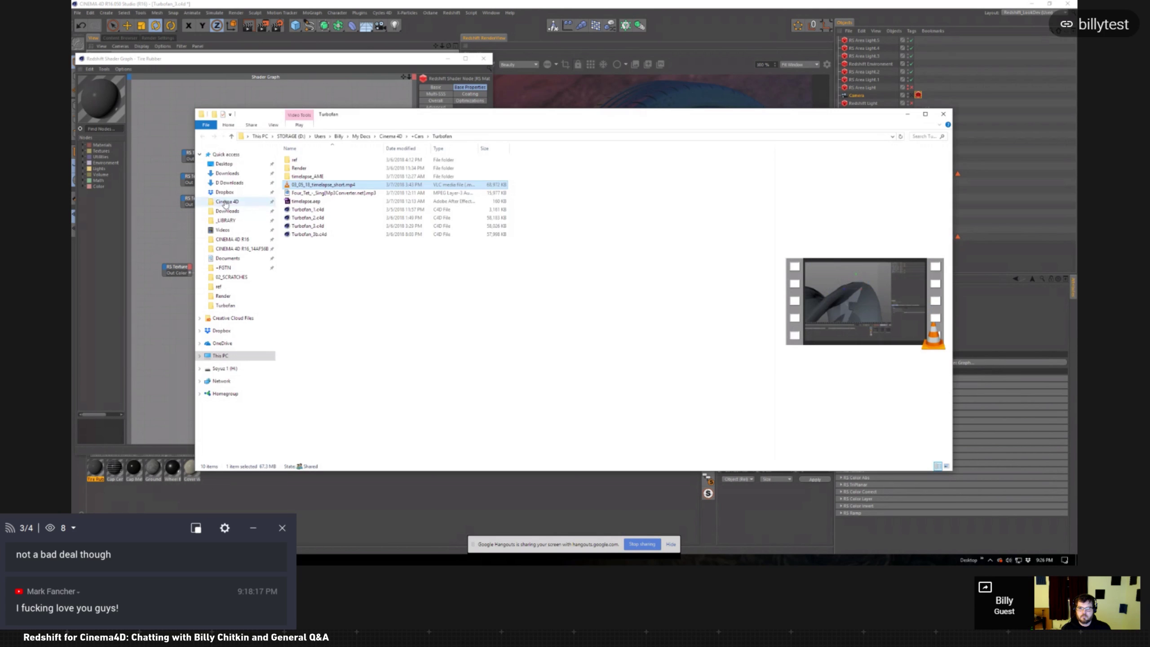
# Step: In File Explorer, browse to Cinema 4D, +Cars, Turbofan, ref and preview the white Porsche BBS wheel photo
pyautogui.click(226, 201)
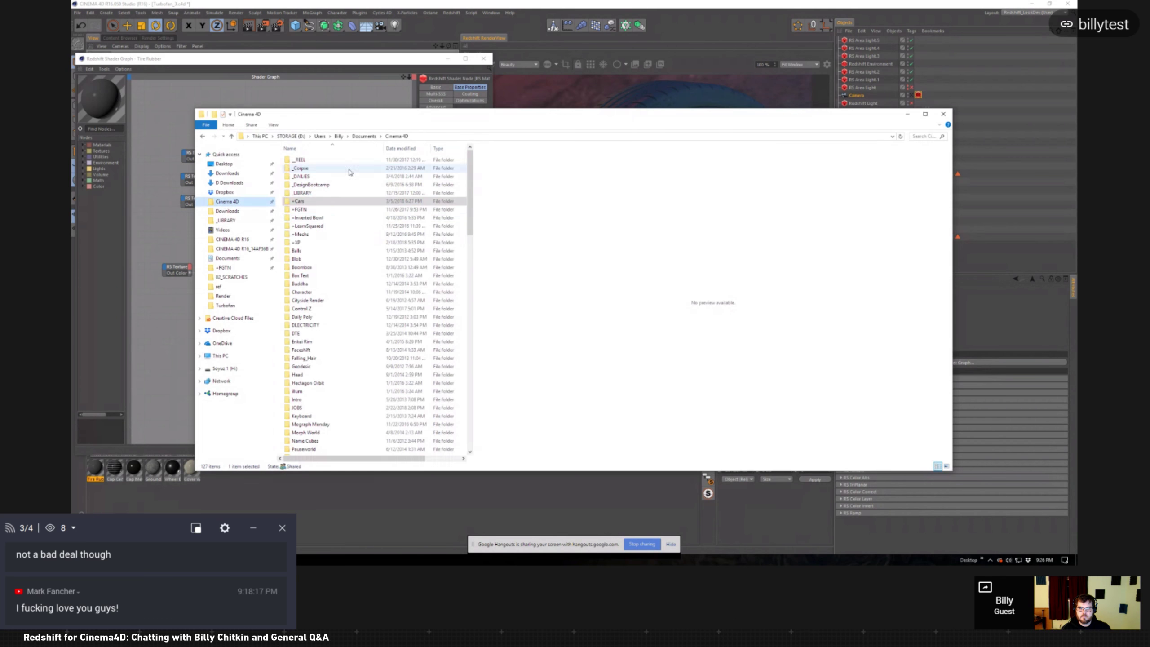
pyautogui.doubleClick(324, 203)
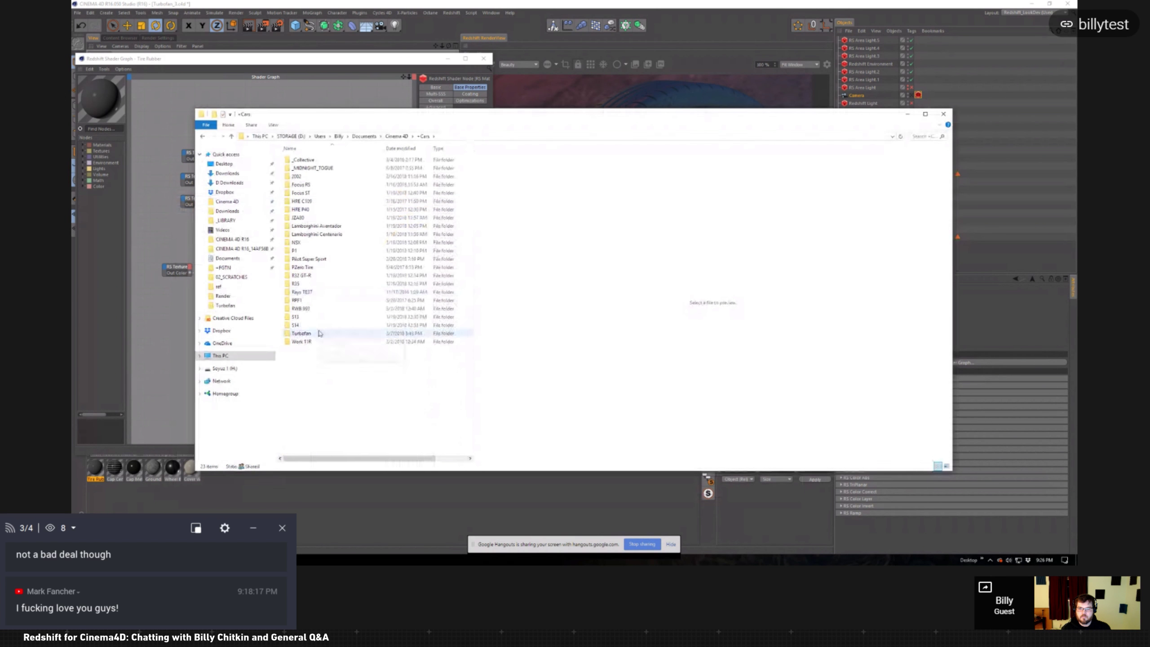
pyautogui.doubleClick(318, 335)
pyautogui.doubleClick(334, 160)
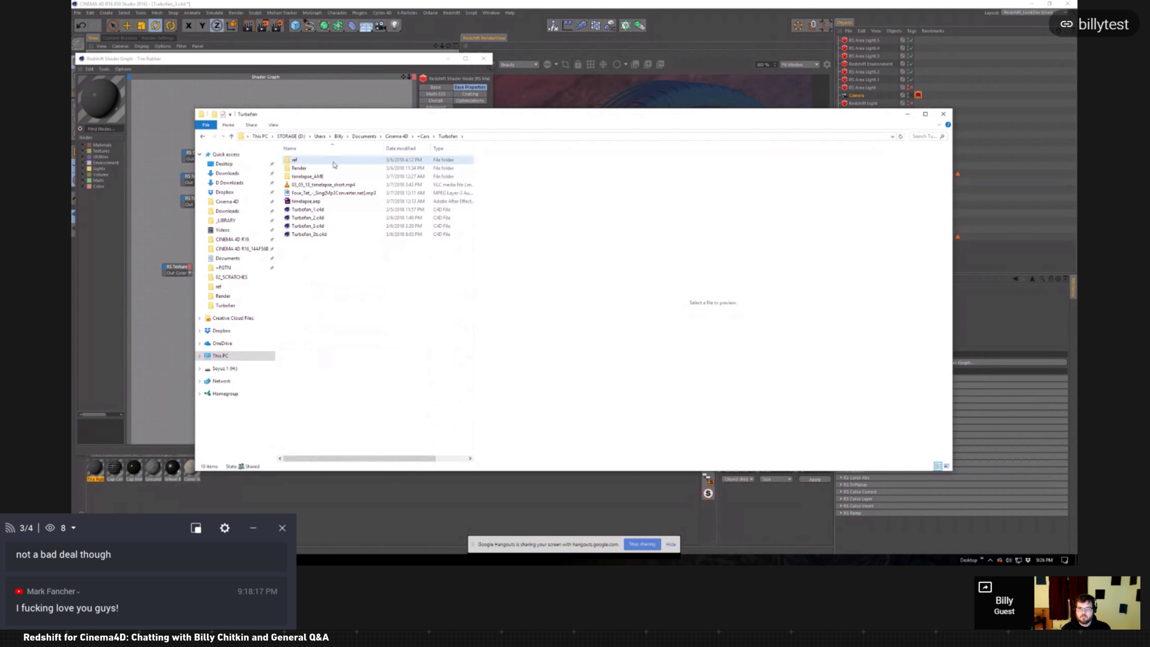
pyautogui.click(312, 166)
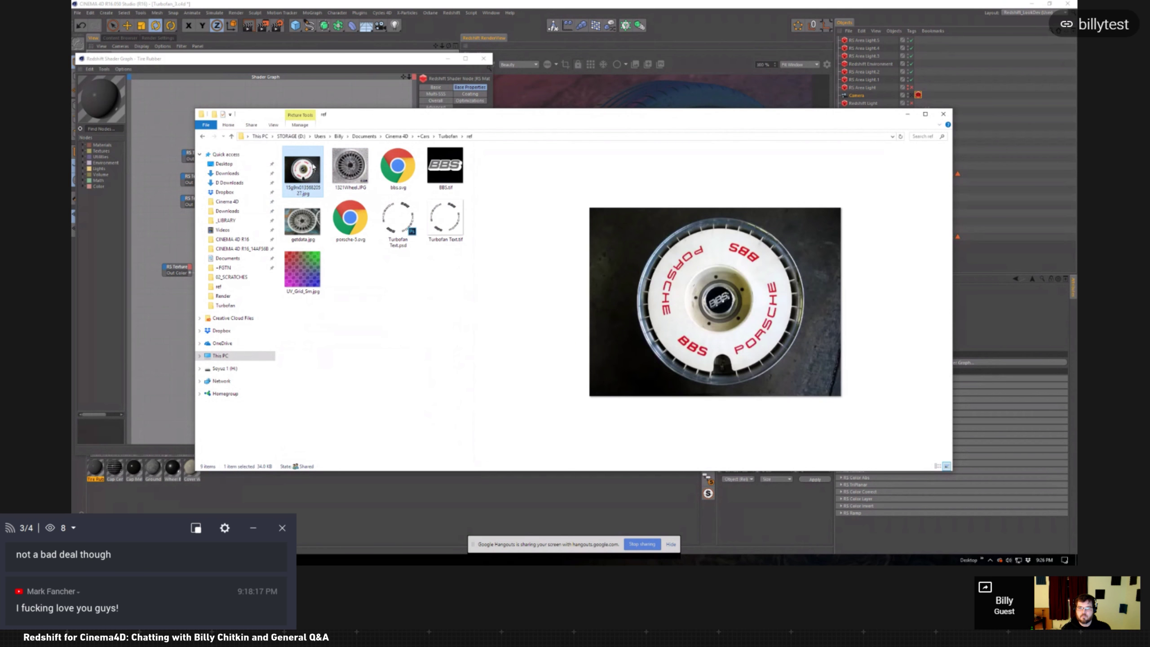
# Step: Compare the two bare-wheel reference photos with the white Porsche BBS cover photo, and minimize the ref folder window
pyautogui.click(306, 222)
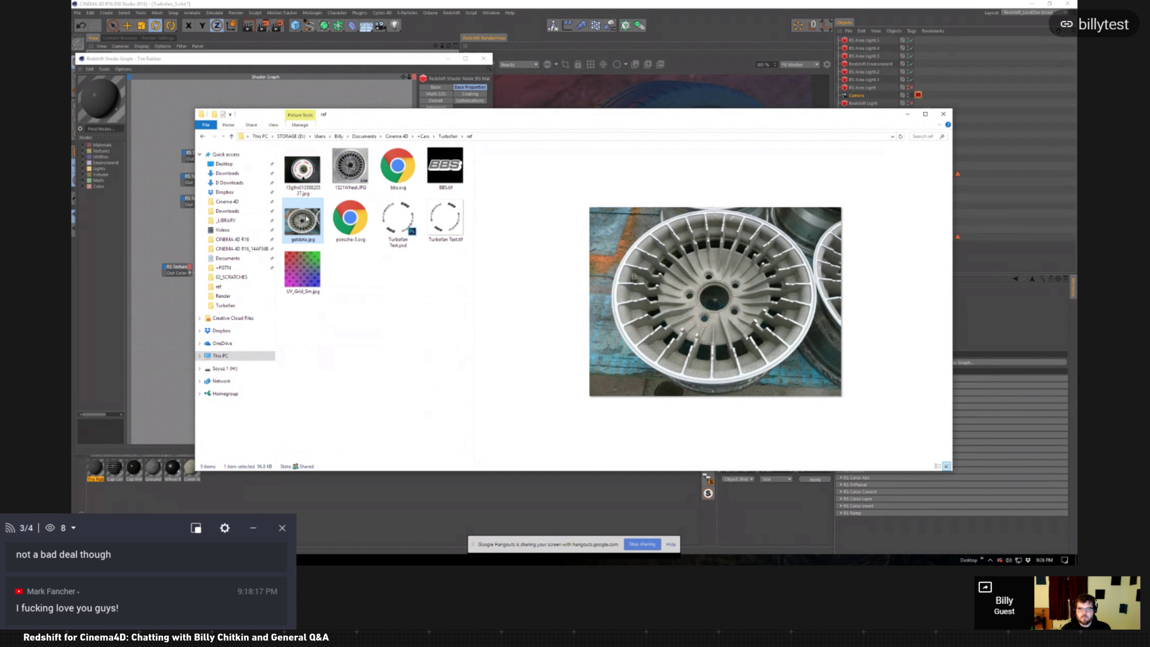
pyautogui.click(349, 166)
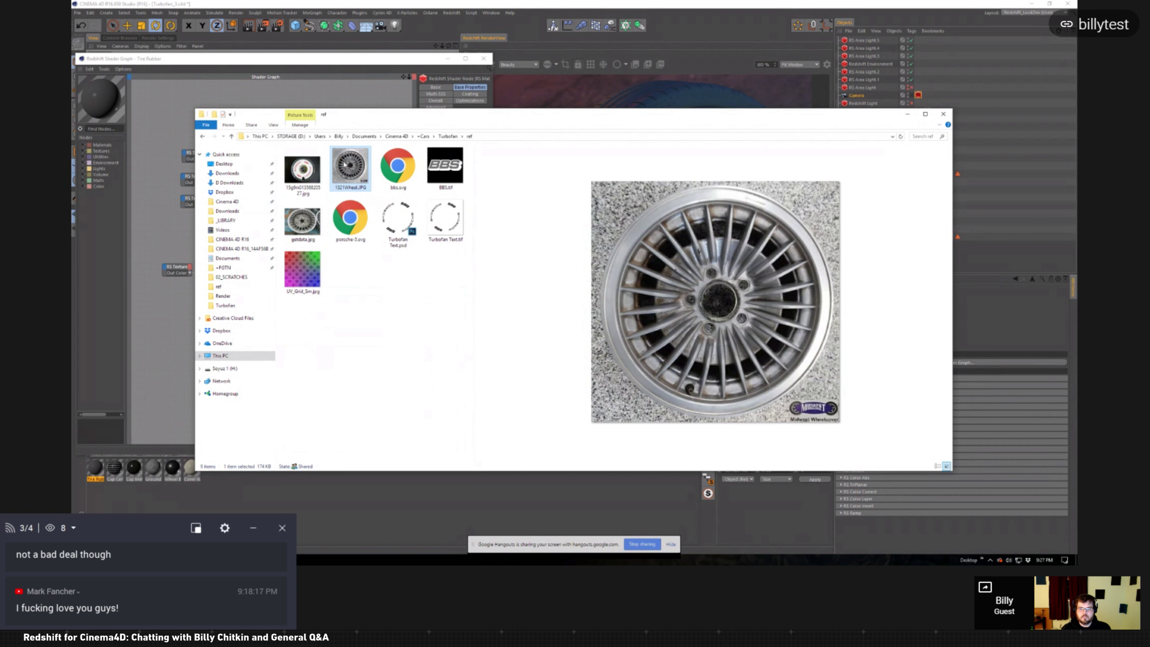
pyautogui.click(303, 170)
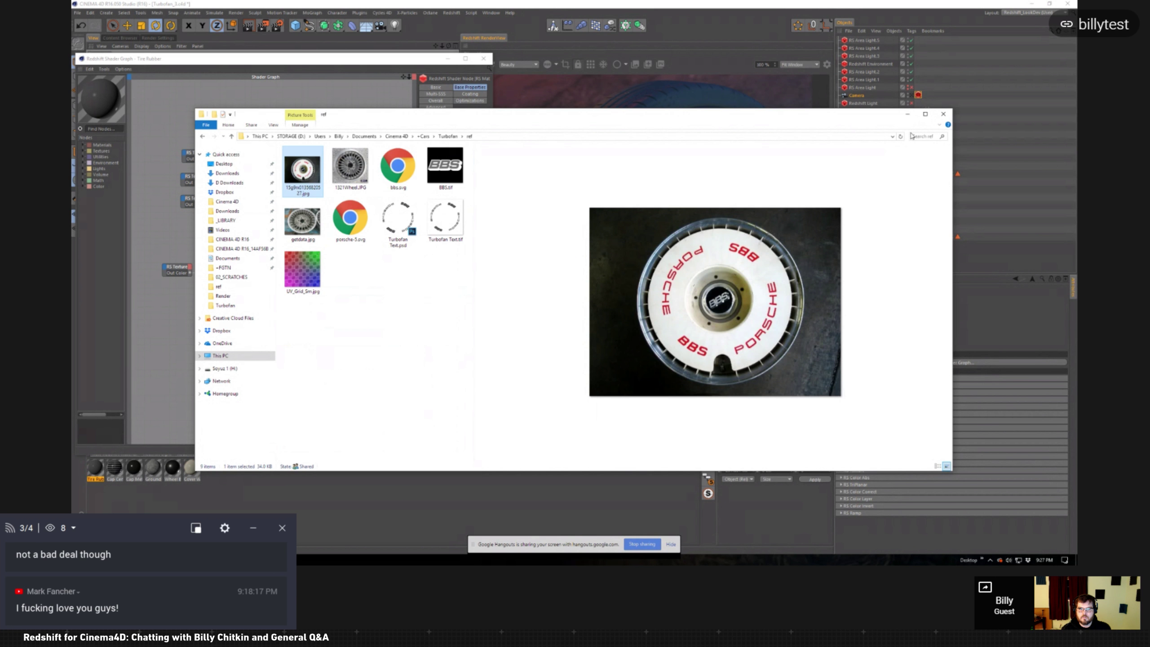
pyautogui.click(906, 114)
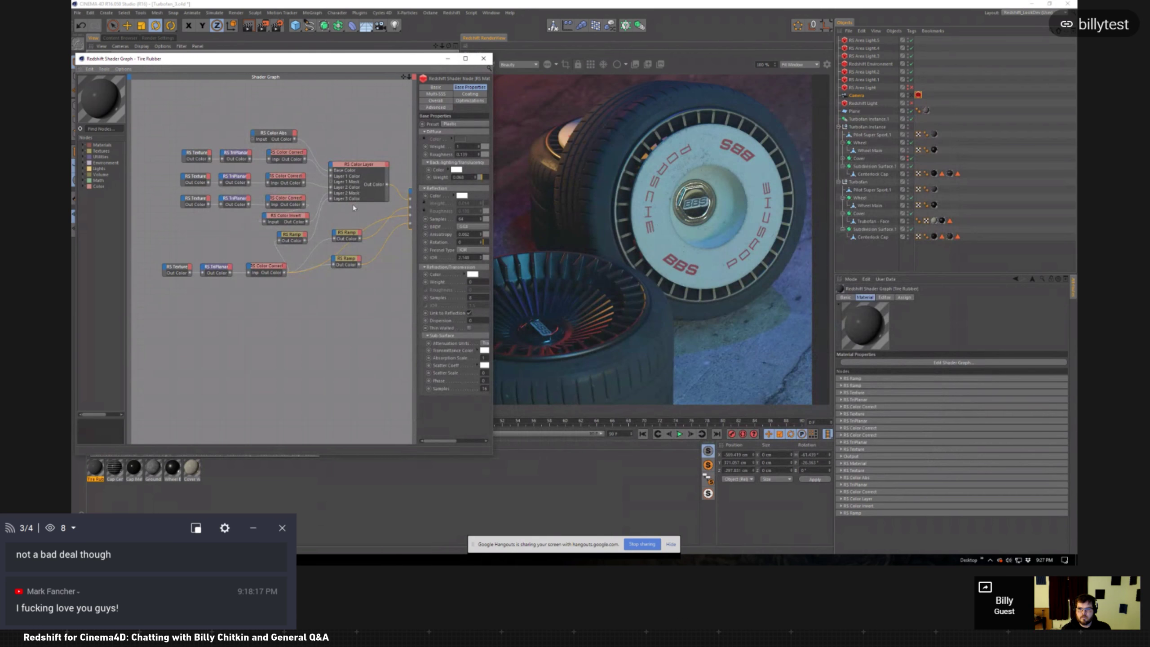
# Step: Select the lowest RS Color Correct node and widen the shader graph window and its properties area to show its settings
pyautogui.moveTo(285, 210)
pyautogui.mouseDown(button='middle')
pyautogui.moveTo(260, 201)
pyautogui.moveTo(298, 199)
pyautogui.mouseUp(button='middle')
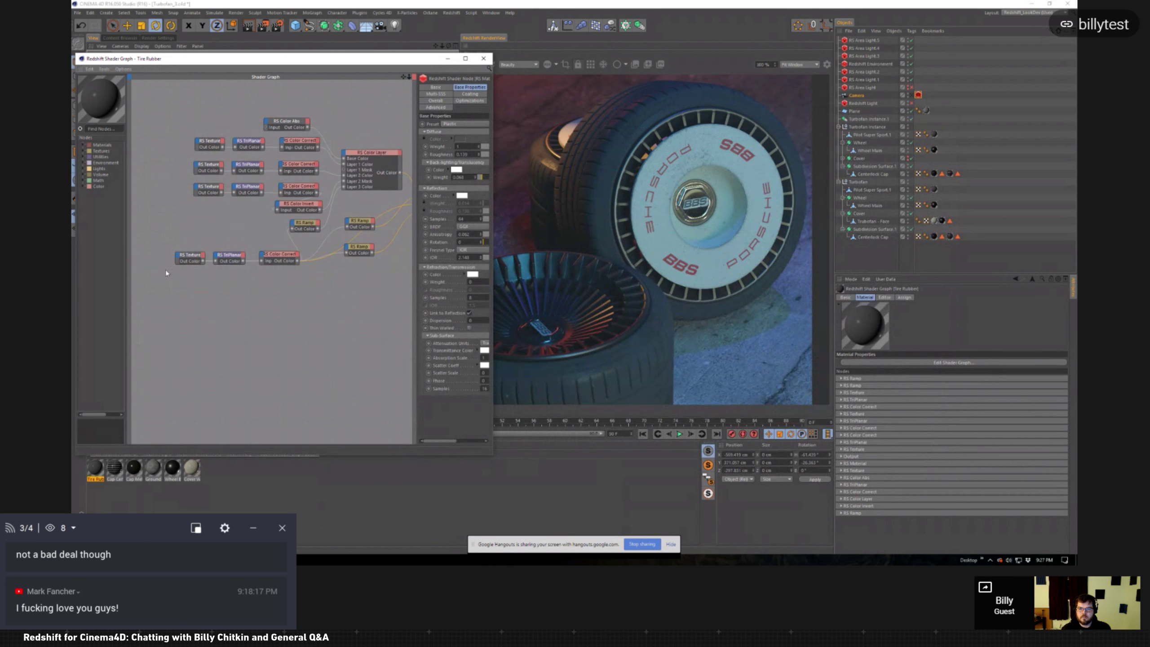
pyautogui.click(281, 258)
pyautogui.moveTo(493, 181); pyautogui.dragTo(578, 181)
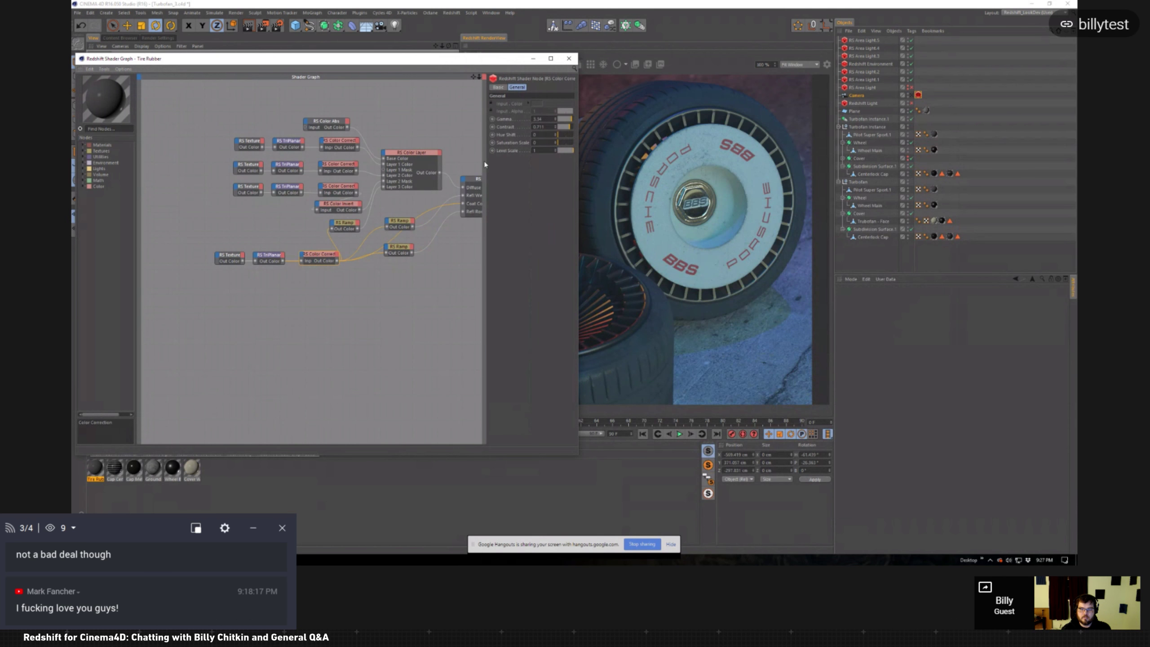
pyautogui.moveTo(485, 164); pyautogui.dragTo(442, 164)
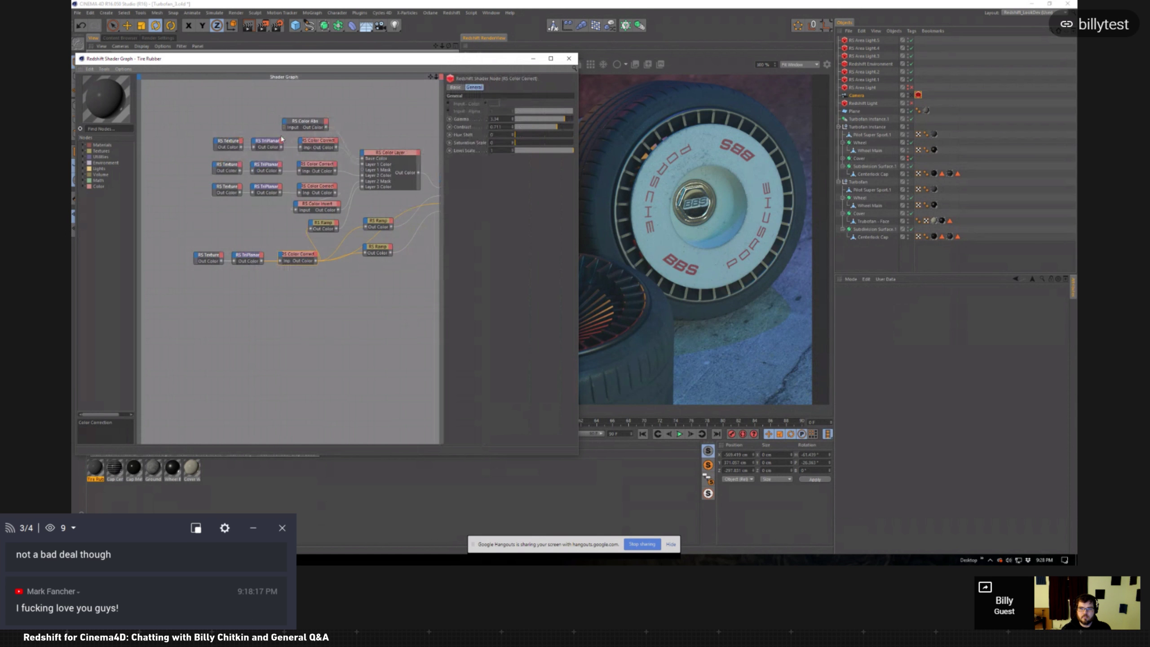
# Step: Inspect the input color of the RS Color Abs node in the color picker, leaving the color as it is
pyautogui.click(301, 122)
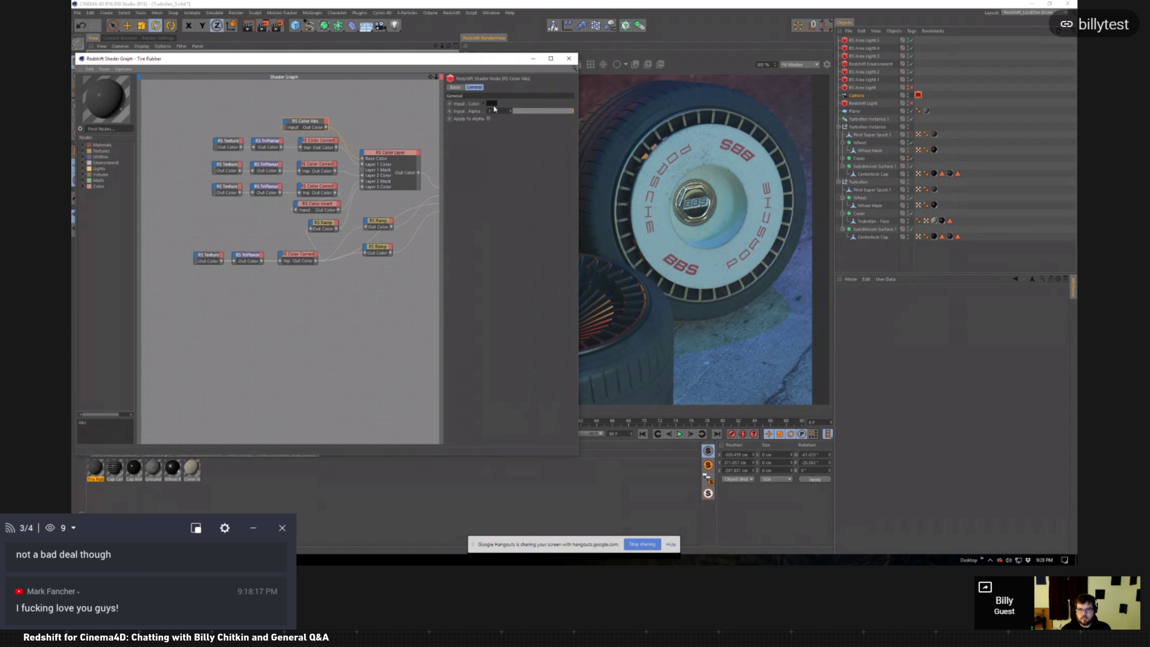
pyautogui.click(492, 103)
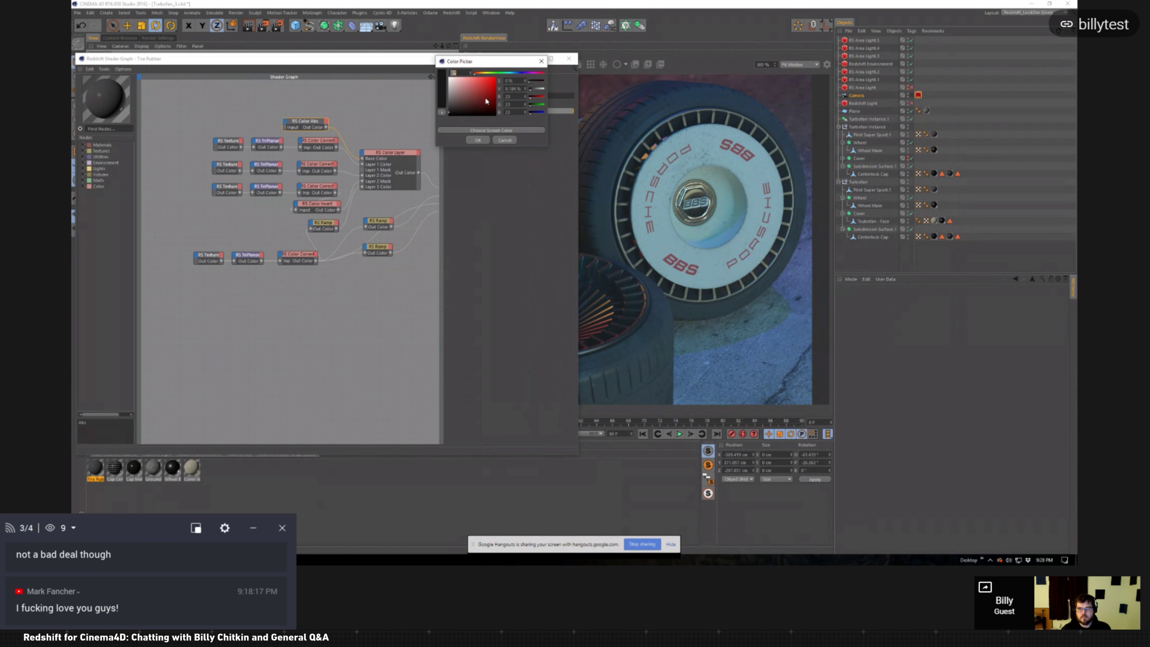
pyautogui.click(480, 142)
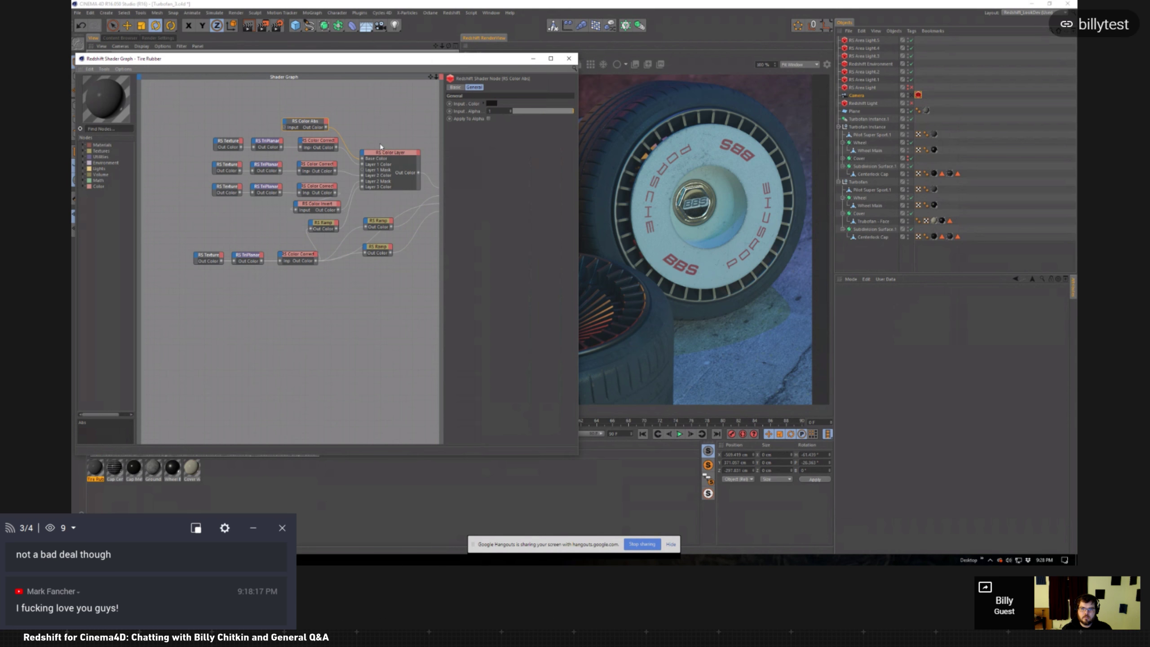
# Step: Show the RS Material node's base properties, and select the group of texture and color nodes feeding its diffuse color
pyautogui.keyDown('alt'); pyautogui.moveTo(412, 132); pyautogui.dragTo(364, 125, button='middle'); pyautogui.keyUp('alt')
pyautogui.click(416, 175)
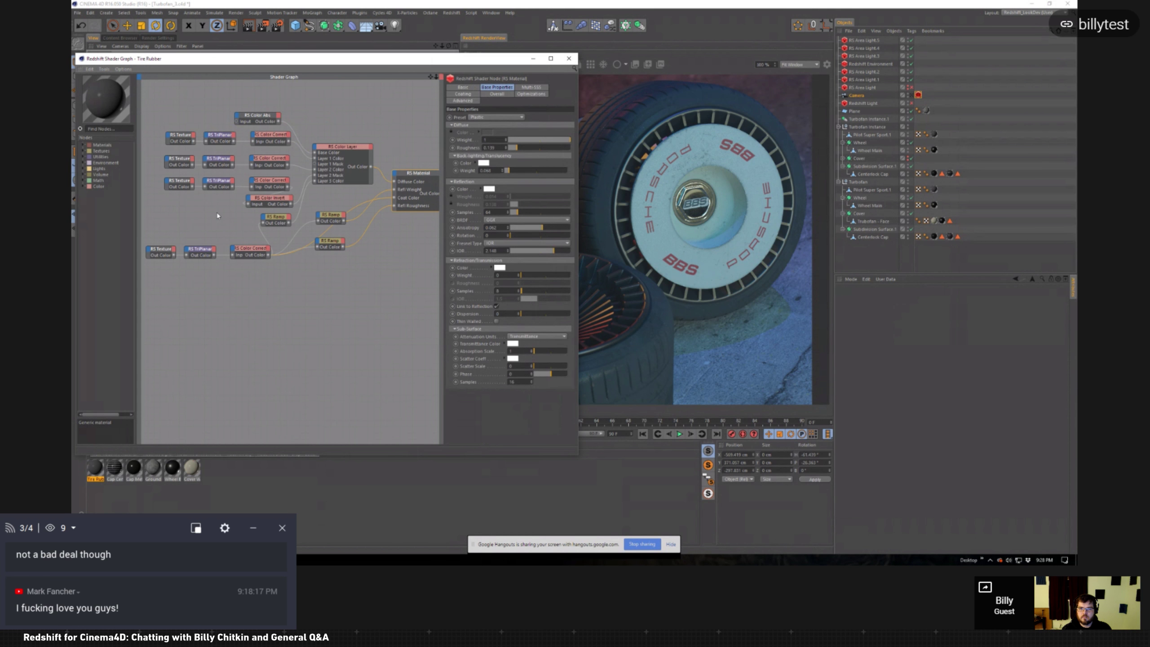
pyautogui.moveTo(169, 90); pyautogui.dragTo(353, 206)
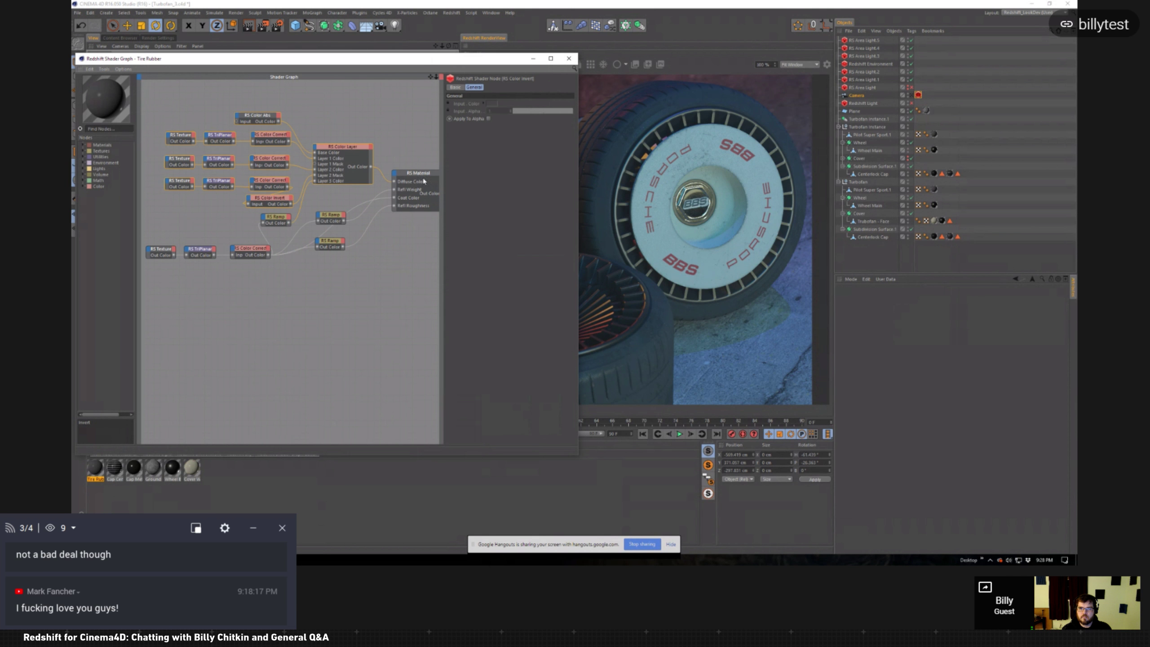
# Step: Minimize the Tire Rubber shader graph and examine the tire sidewall up close in the Redshift RenderView
pyautogui.click(532, 59)
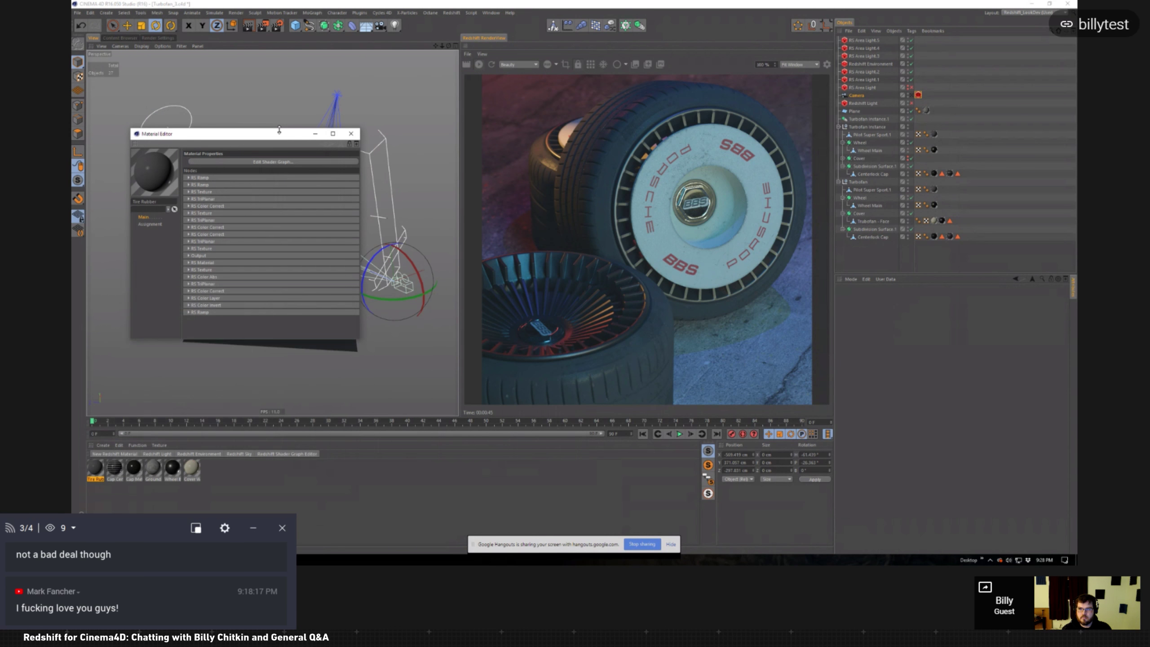
pyautogui.scroll(5, 617, 118)
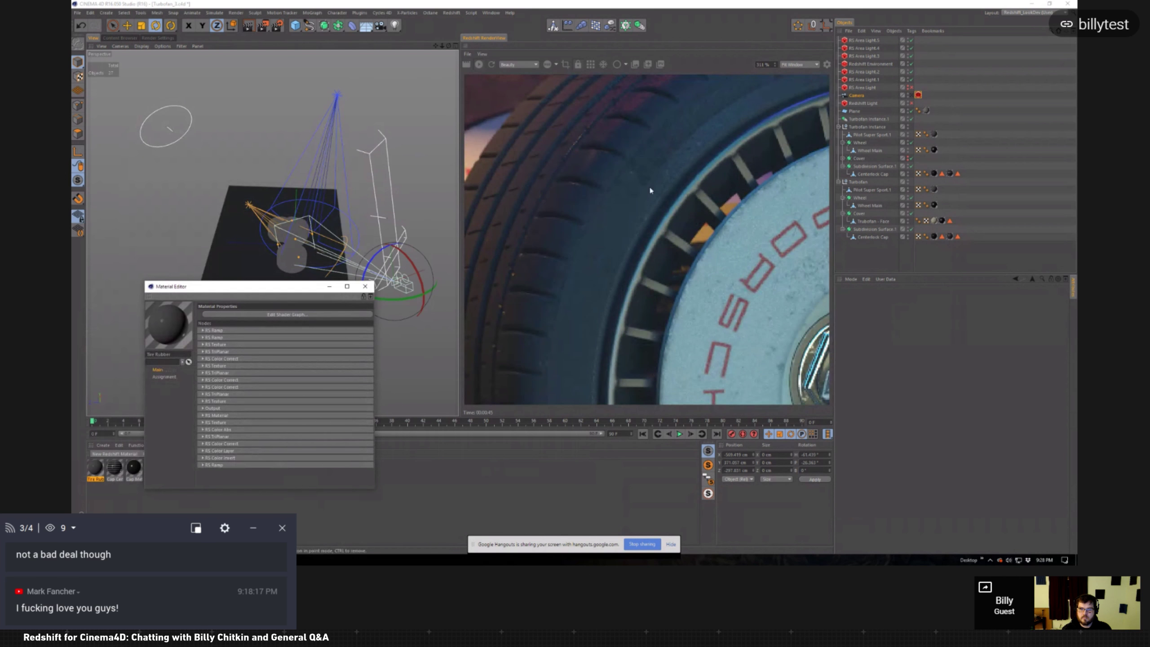
# Step: Examine the tires, rim slots and Porsche-lettered wheel cover up close in the Redshift RenderView
pyautogui.moveTo(597, 208); pyautogui.dragTo(612, 119, button='middle')
pyautogui.moveTo(596, 245); pyautogui.dragTo(639, 105, button='middle')
pyautogui.moveTo(662, 240); pyautogui.dragTo(549, 88, button='middle')
pyautogui.moveTo(604, 235); pyautogui.dragTo(548, 80, button='middle')
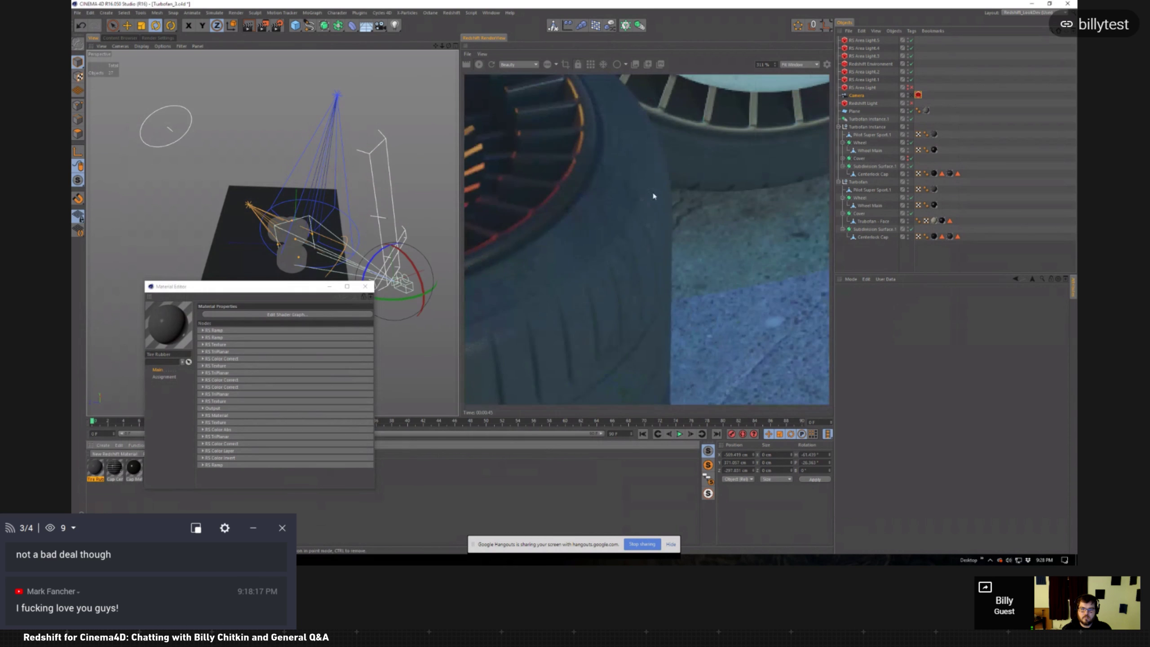
pyautogui.moveTo(696, 139); pyautogui.dragTo(565, 328, button='middle')
pyautogui.moveTo(782, 81); pyautogui.dragTo(707, 274, button='middle')
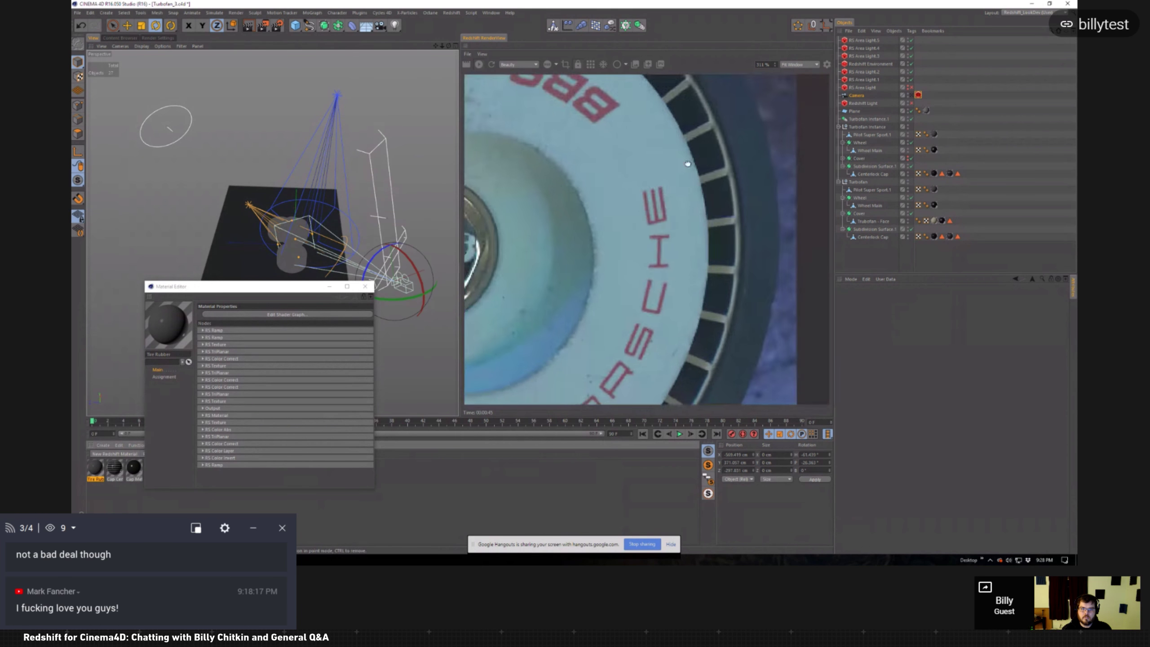
pyautogui.moveTo(657, 109); pyautogui.dragTo(709, 241, button='middle')
pyautogui.moveTo(639, 165); pyautogui.dragTo(828, 217, button='middle')
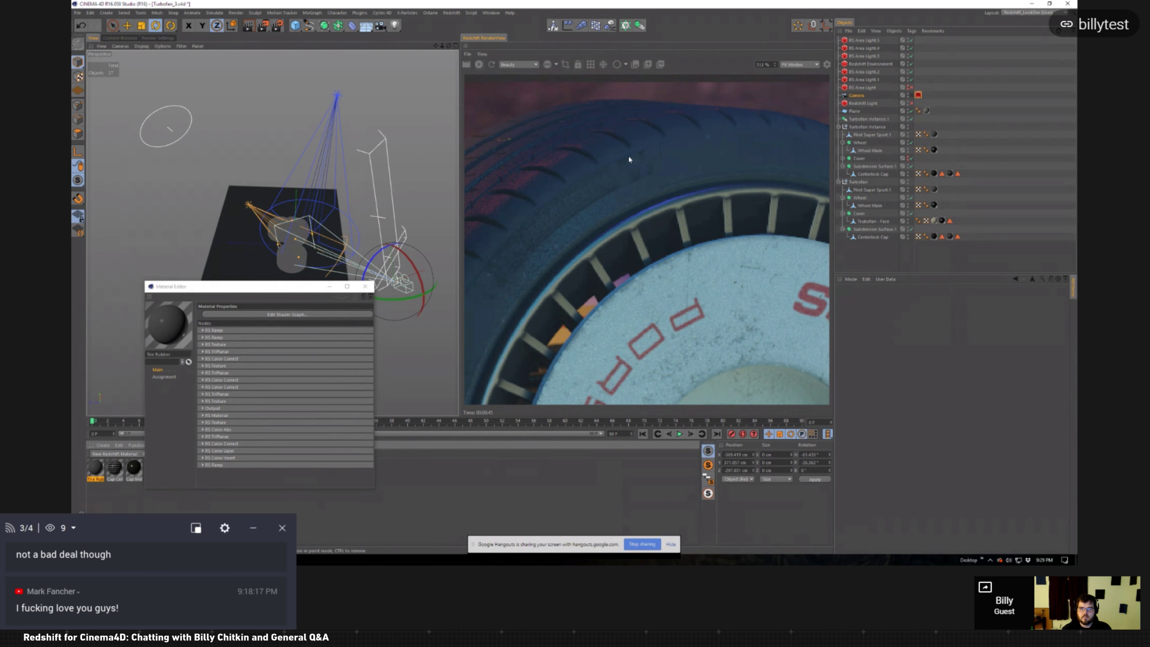
pyautogui.moveTo(548, 195); pyautogui.dragTo(657, 167)
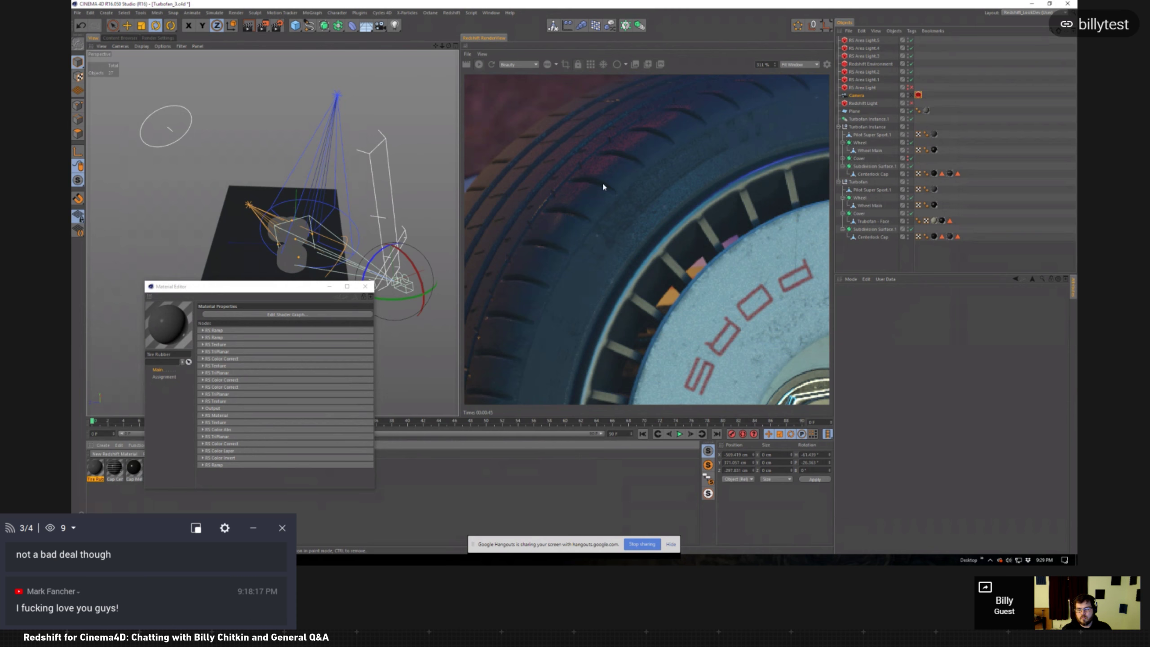
# Step: View the upright wheel as a whole in the render, and examine its tire tread up close
pyautogui.scroll(-4, 574, 199)
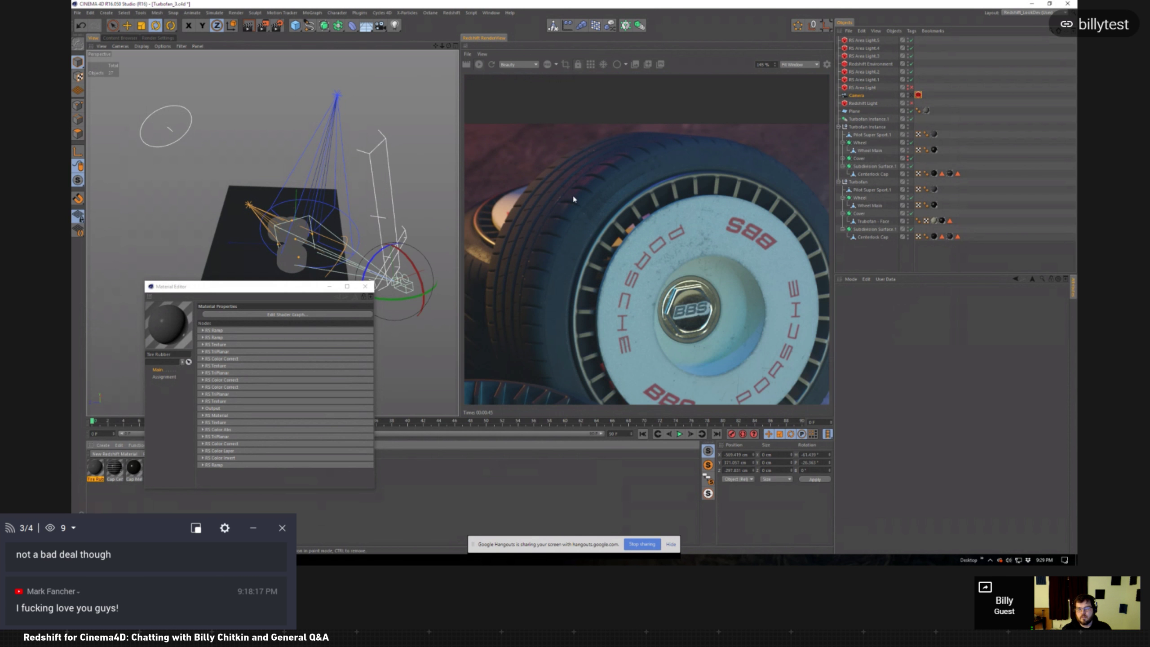
pyautogui.scroll(-3, 573, 198)
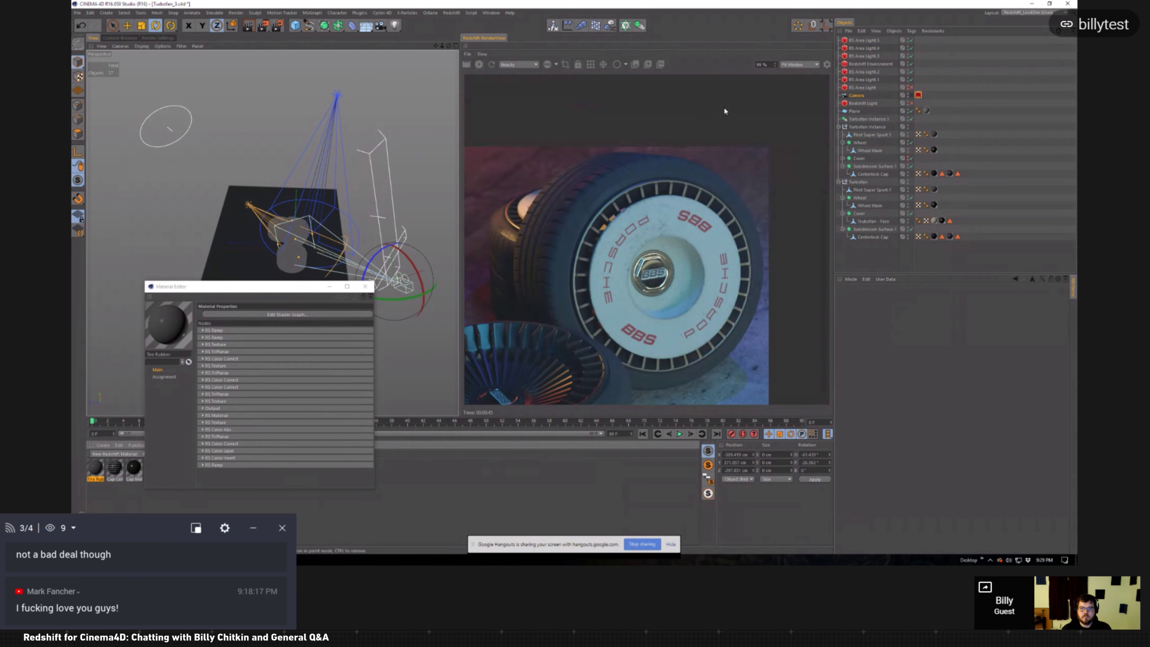
pyautogui.scroll(2, 595, 193)
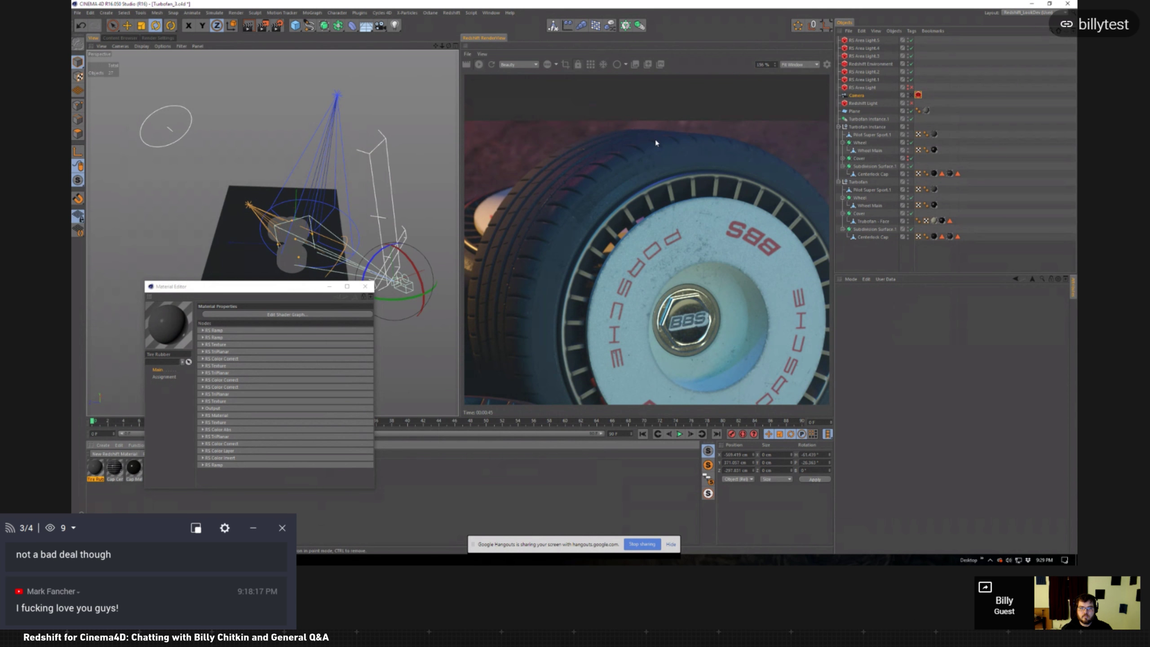
pyautogui.moveTo(588, 186); pyautogui.dragTo(642, 156)
pyautogui.moveTo(561, 225); pyautogui.dragTo(616, 180)
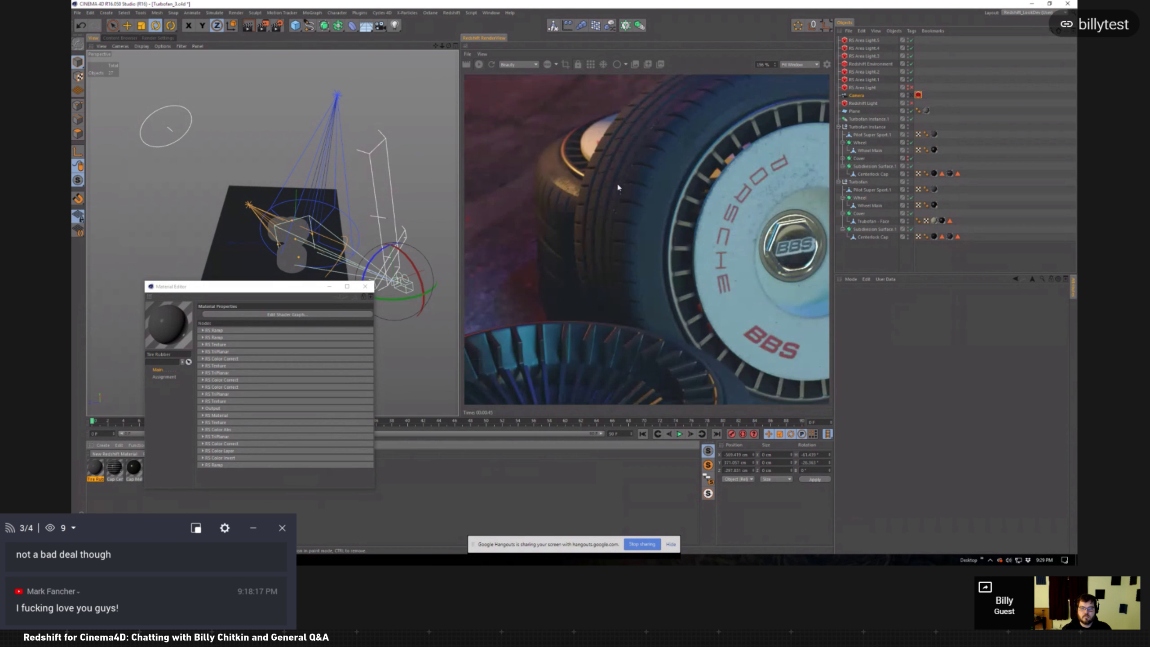
pyautogui.scroll(3, 619, 189)
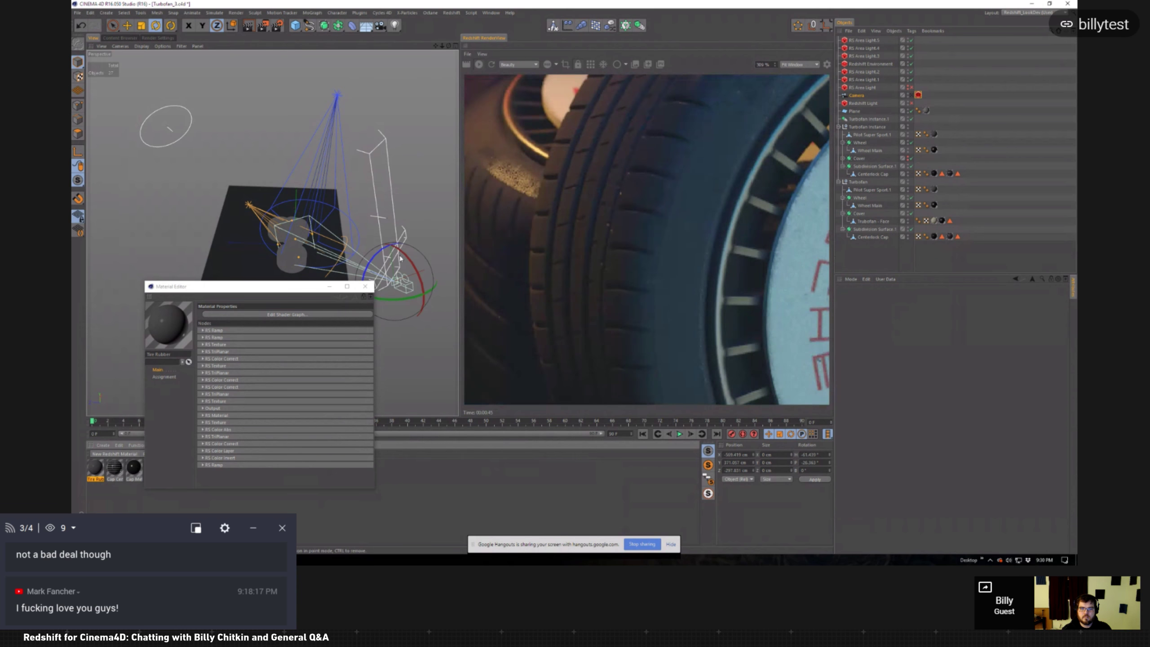
# Step: Reopen the Tire Rubber shader graph and show the general image settings of each of its four RS Texture nodes
pyautogui.click(287, 314)
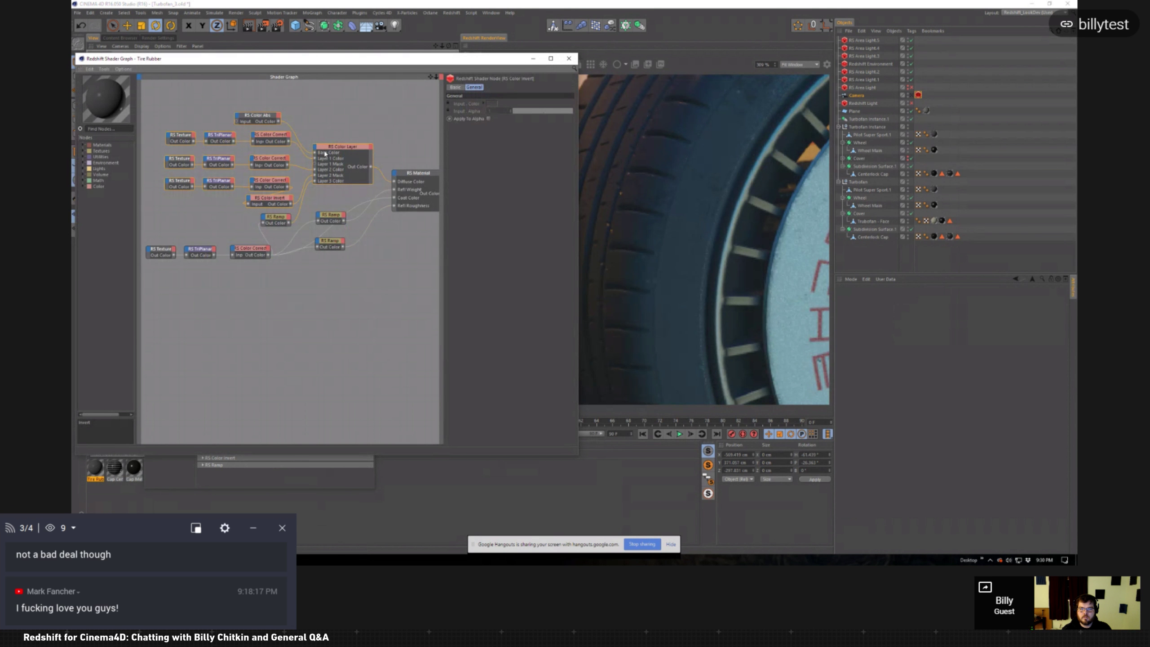
pyautogui.click(180, 140)
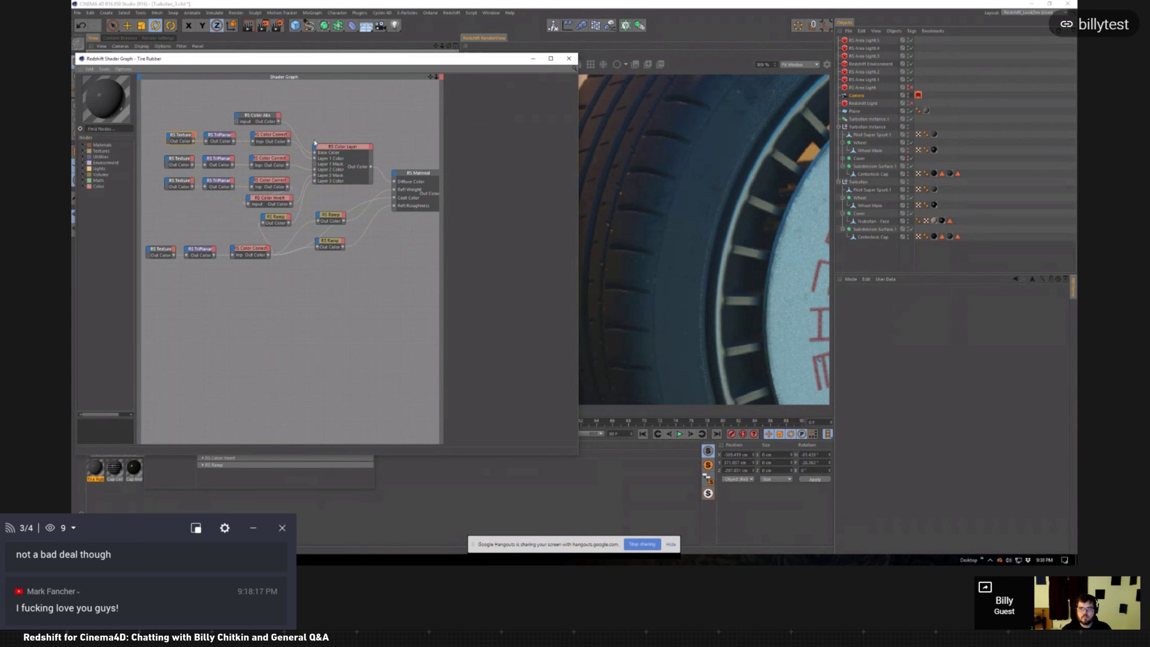
pyautogui.click(178, 142)
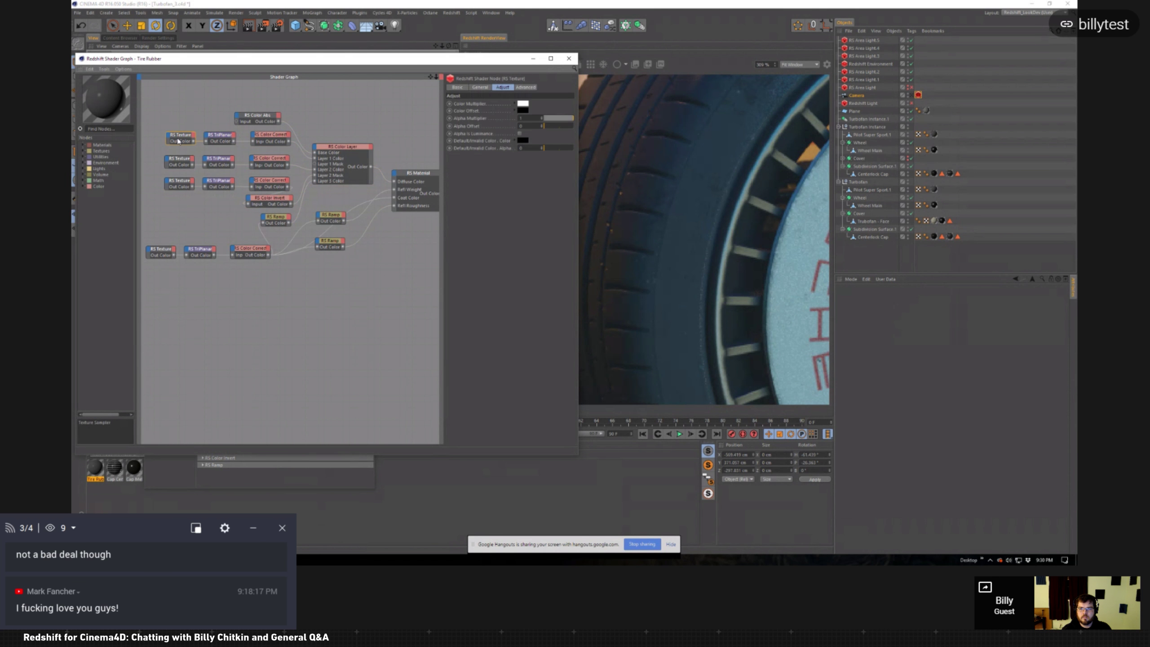
pyautogui.click(481, 87)
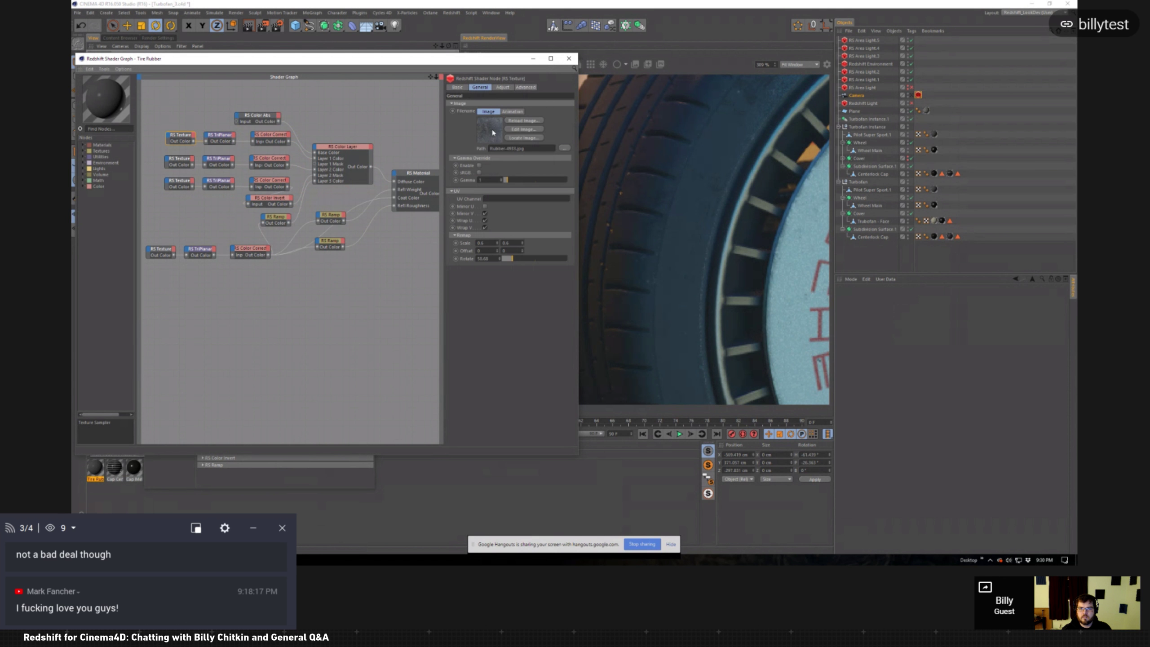
pyautogui.click(174, 162)
pyautogui.click(181, 186)
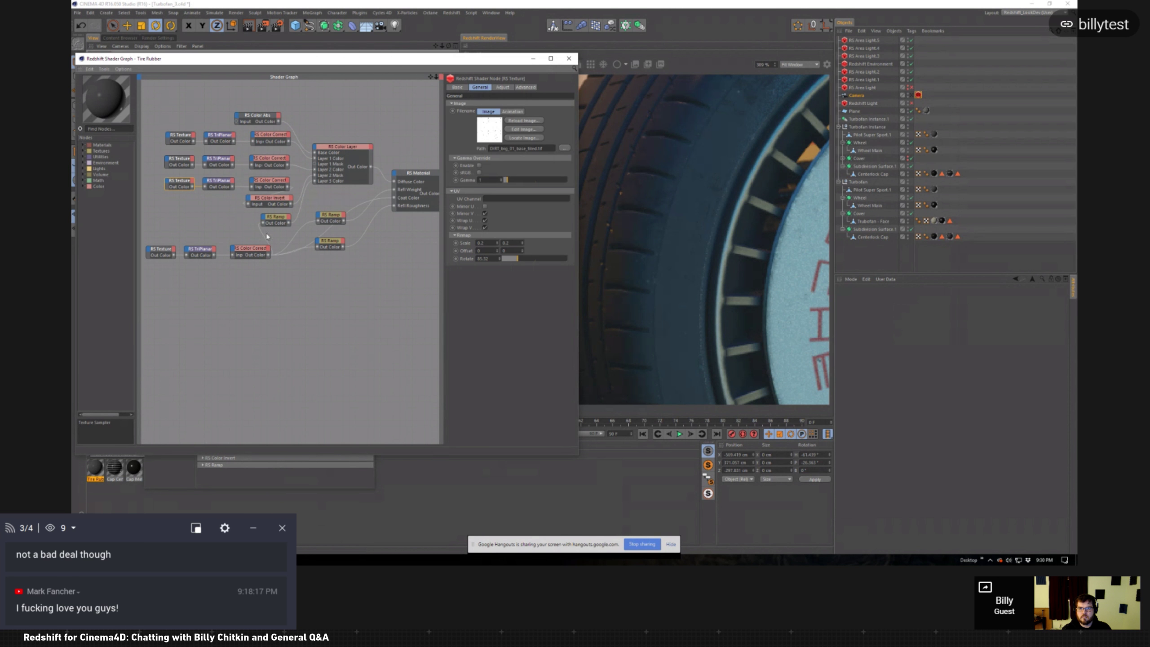
pyautogui.click(162, 255)
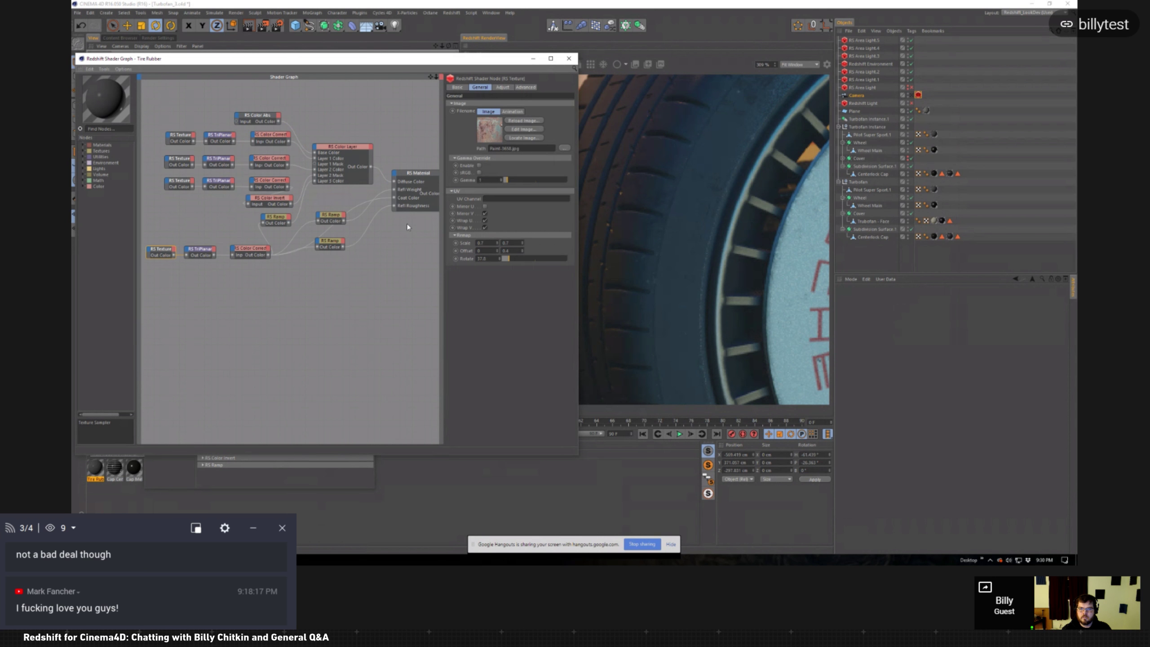
# Step: Inspect the RS Material node, the two RS Ramp nodes feeding its reflection, and the lowest RS Color Correct node
pyautogui.click(416, 178)
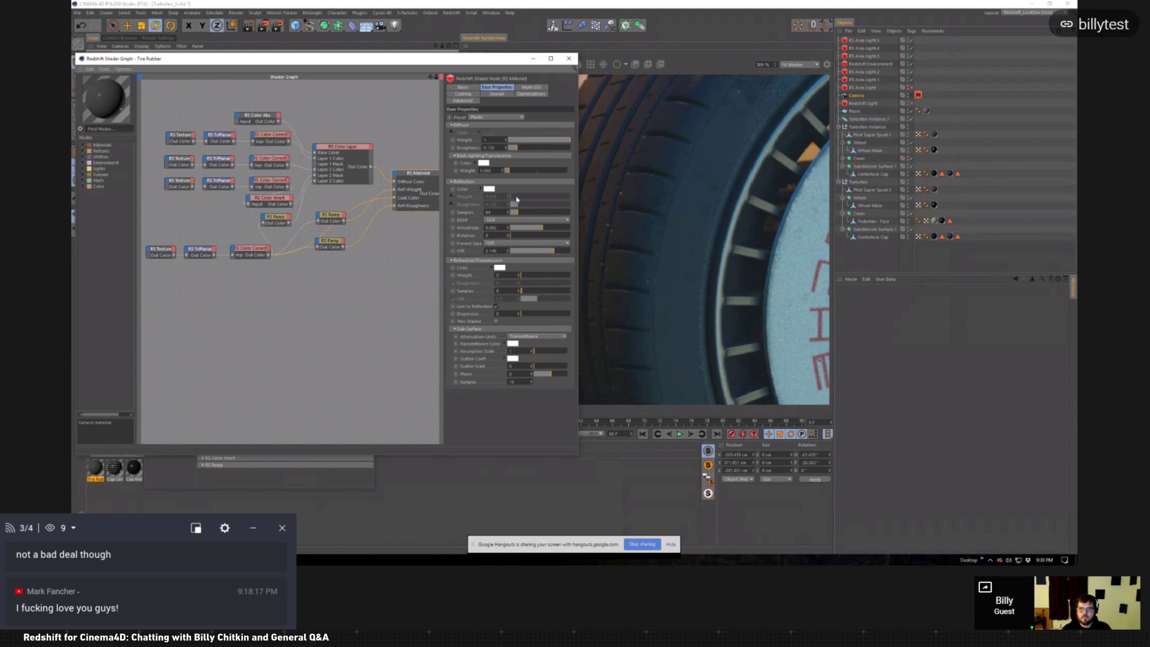
pyautogui.click(332, 217)
pyautogui.click(330, 243)
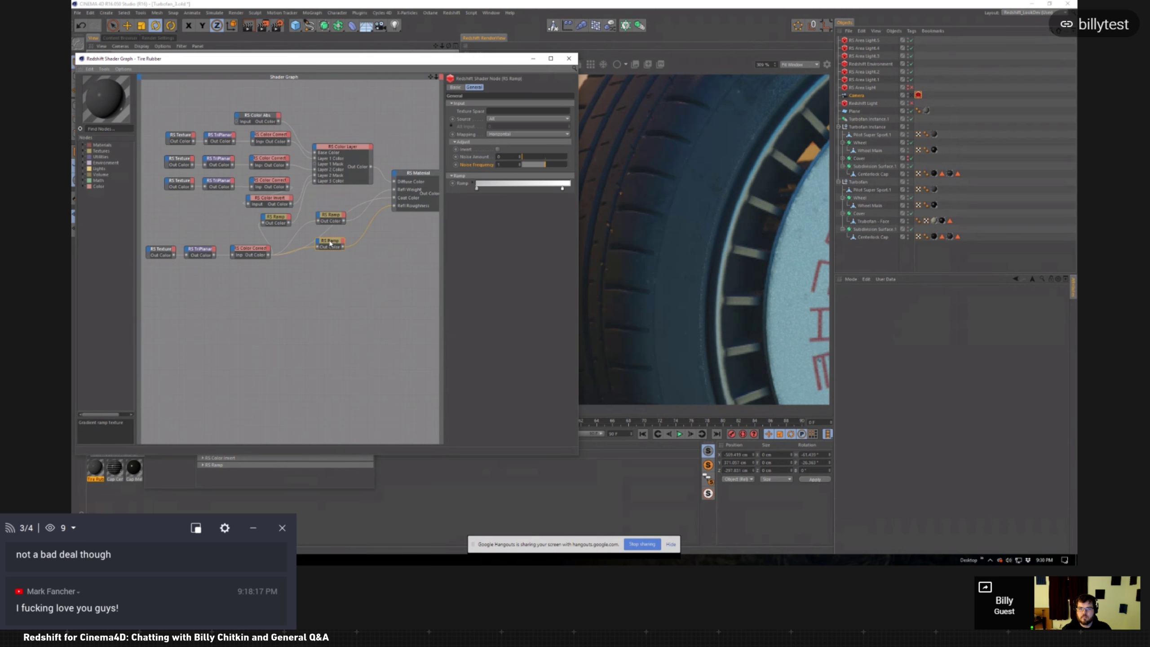
pyautogui.click(243, 252)
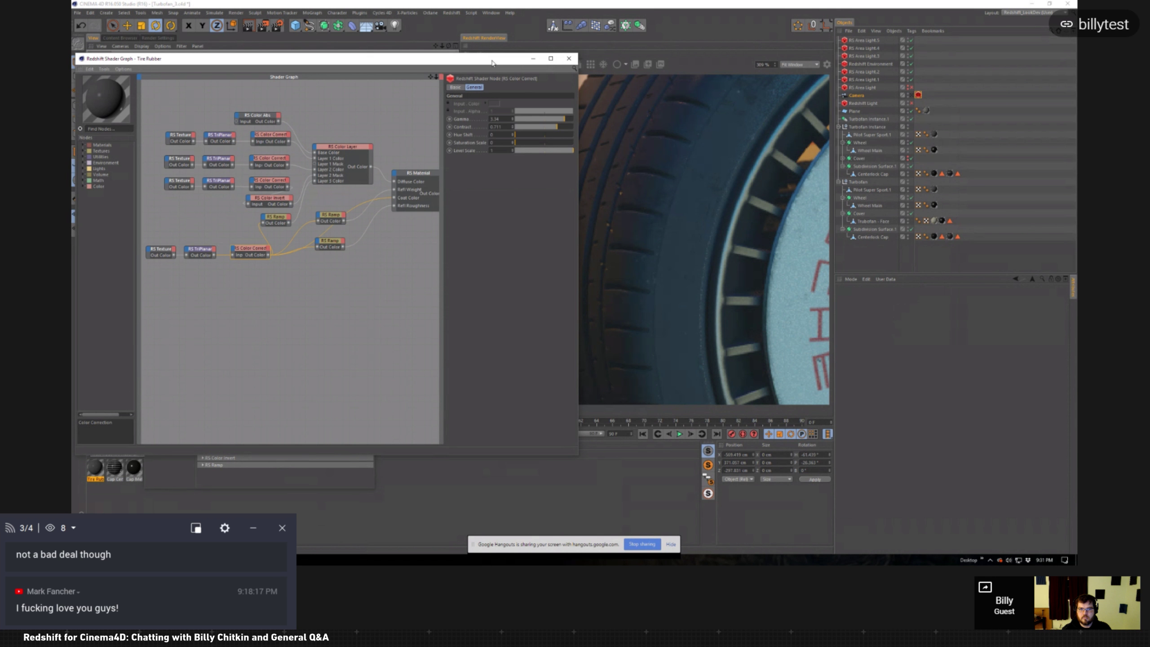
# Step: Lower the shader graph window, review the RS Material node's base properties and output connection, and minimize the graph
pyautogui.moveTo(493, 62); pyautogui.dragTo(505, 154)
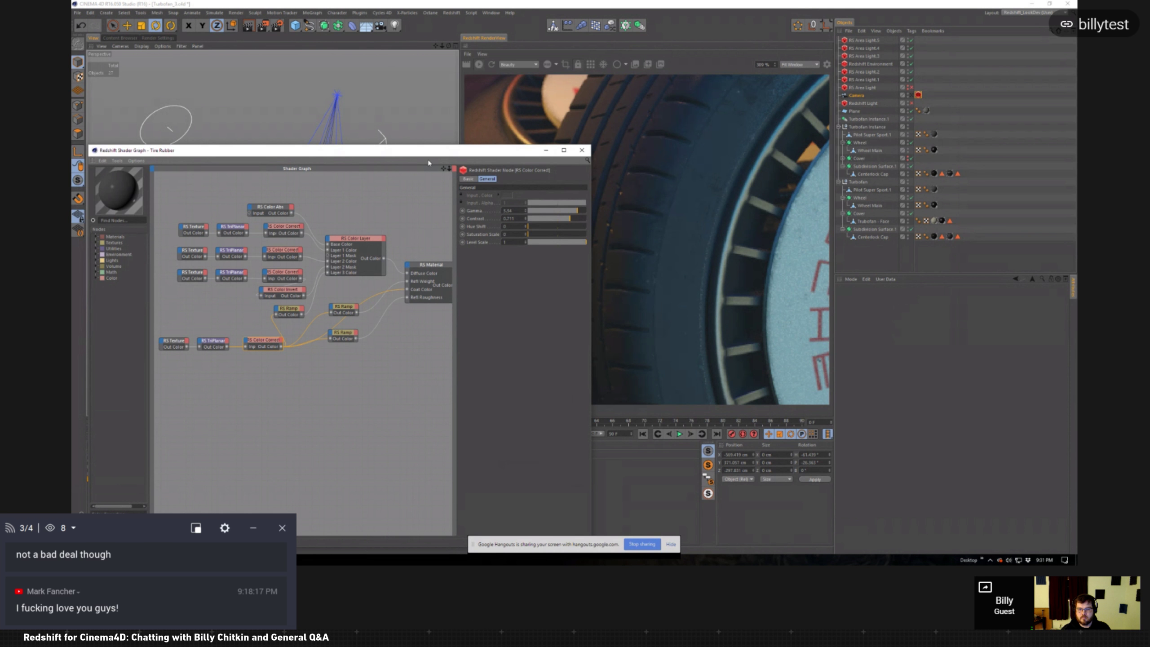
pyautogui.click(442, 270)
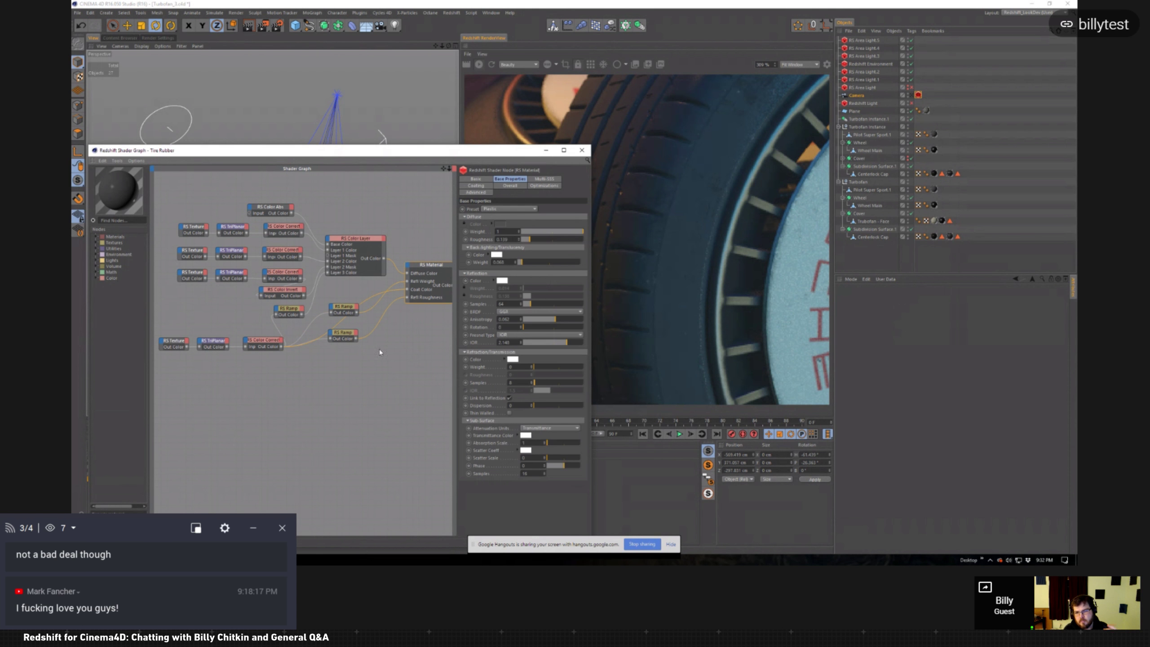
pyautogui.moveTo(396, 345); pyautogui.dragTo(333, 356, button='middle')
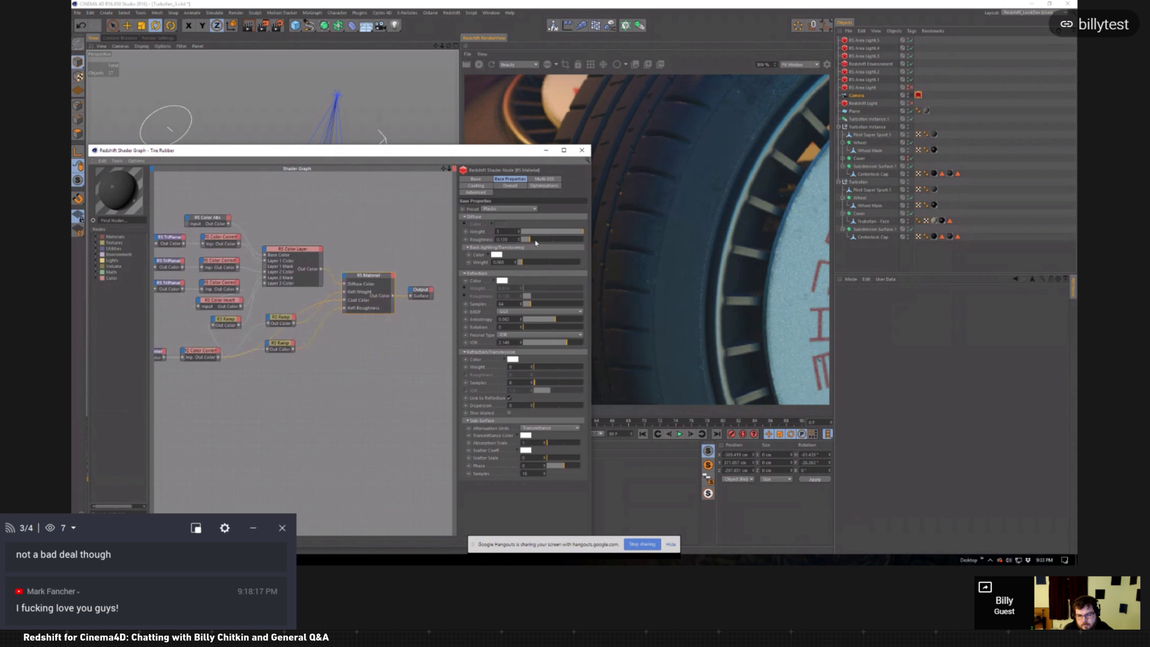
pyautogui.click(544, 152)
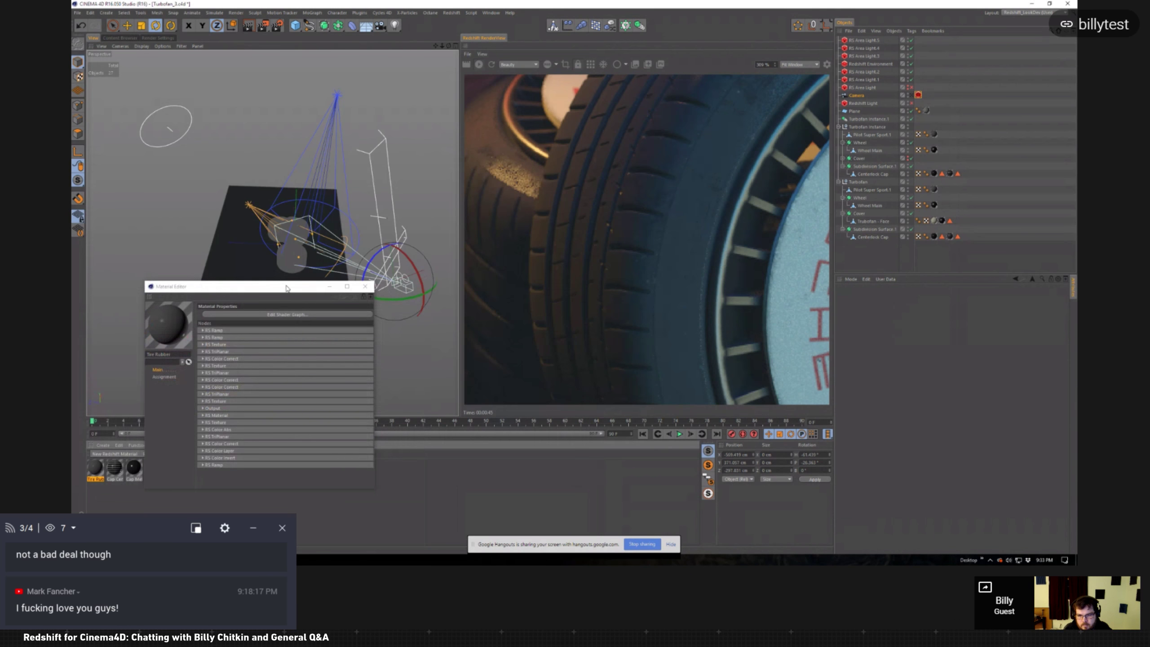
# Step: Move the Material Editor above the material list, load the Cover White material, and frame the wheel cover in the render
pyautogui.moveTo(286, 286); pyautogui.dragTo(249, 88)
pyautogui.click(192, 468)
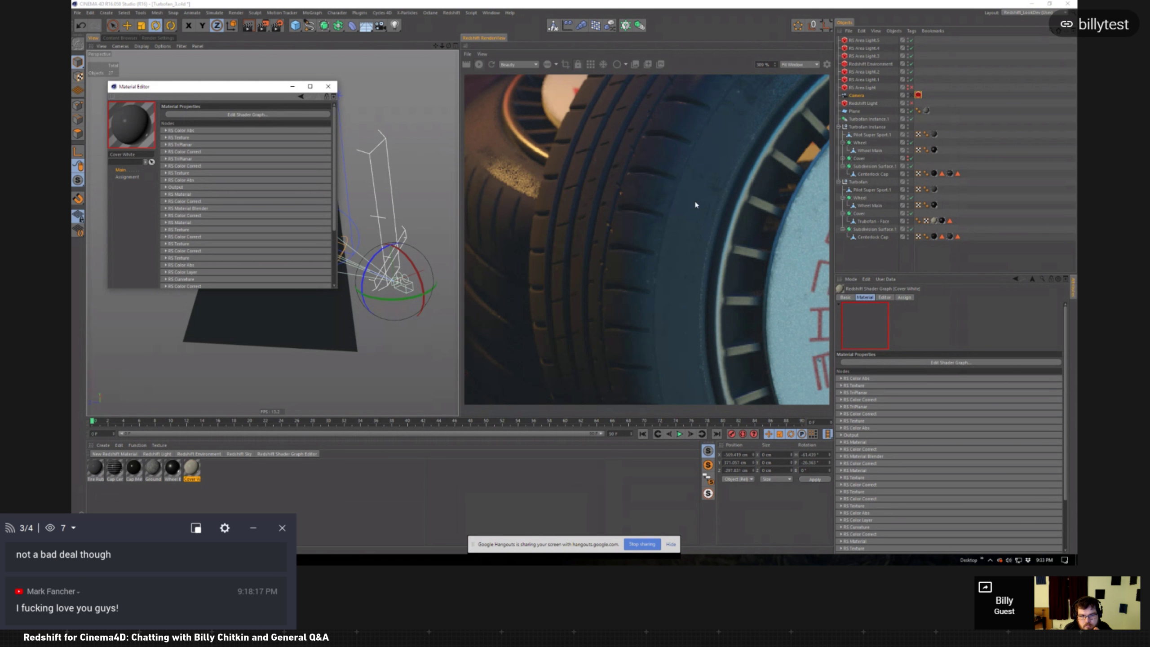
pyautogui.scroll(-10, 679, 205)
pyautogui.scroll(6, 643, 185)
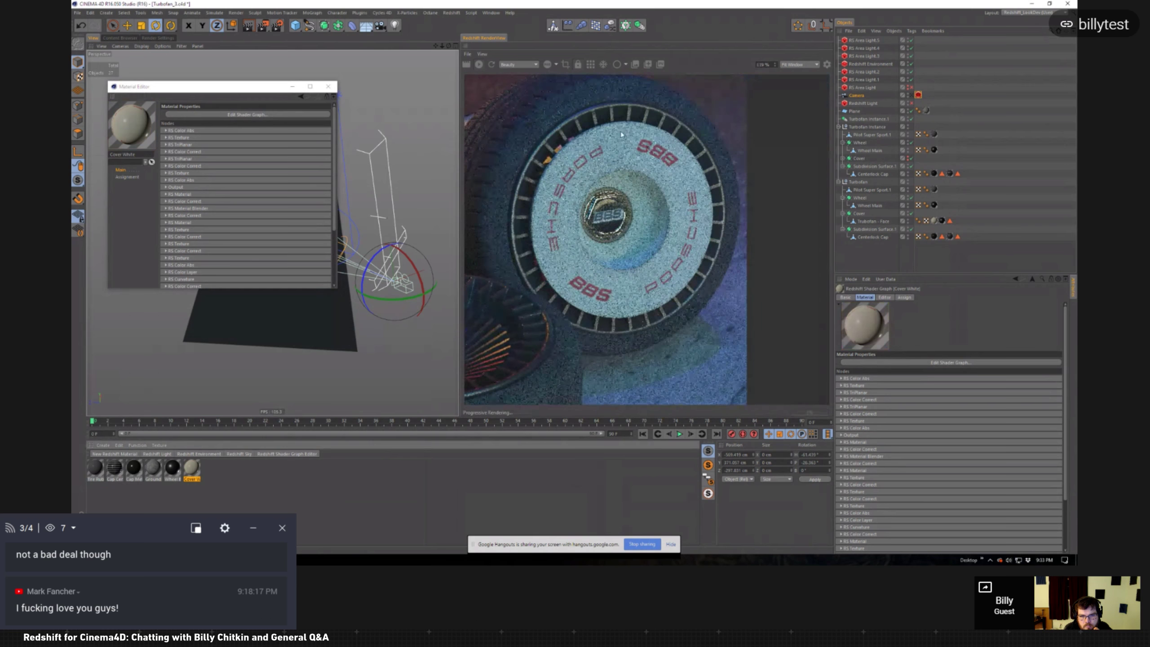
# Step: Set the RenderView scaling to Original Size and limit the render region to the cover area around the upper Porsche lettering
pyautogui.click(799, 64)
pyautogui.click(797, 71)
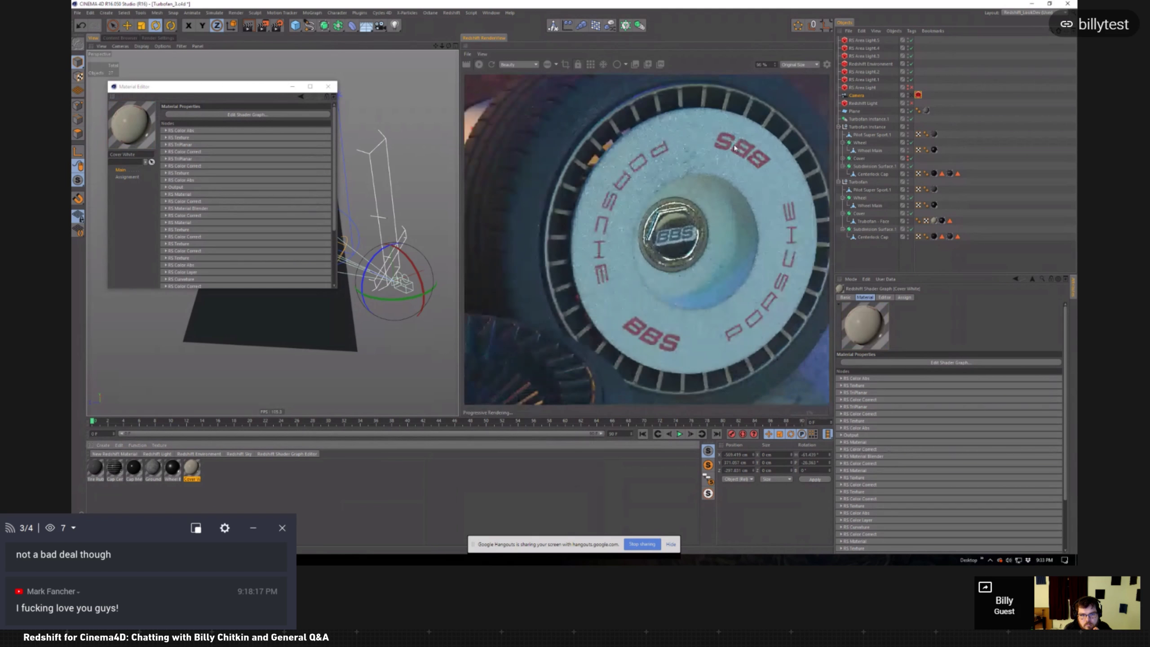
pyautogui.scroll(1, 734, 148)
pyautogui.moveTo(541, 94); pyautogui.dragTo(821, 394)
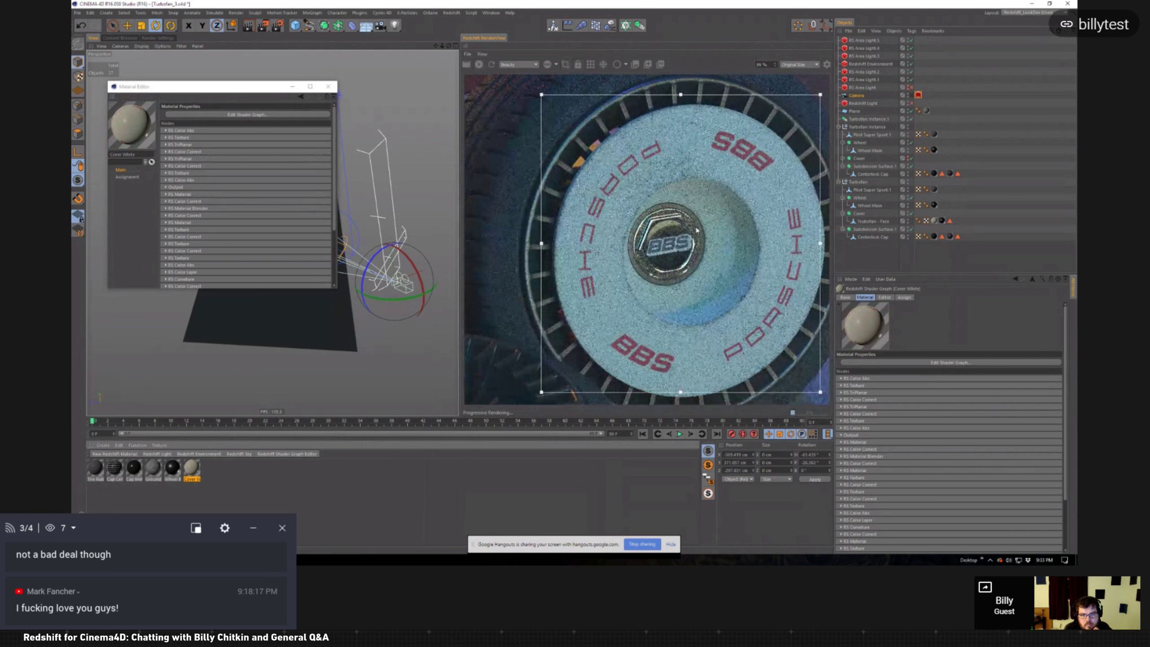
pyautogui.moveTo(600, 124); pyautogui.dragTo(715, 204)
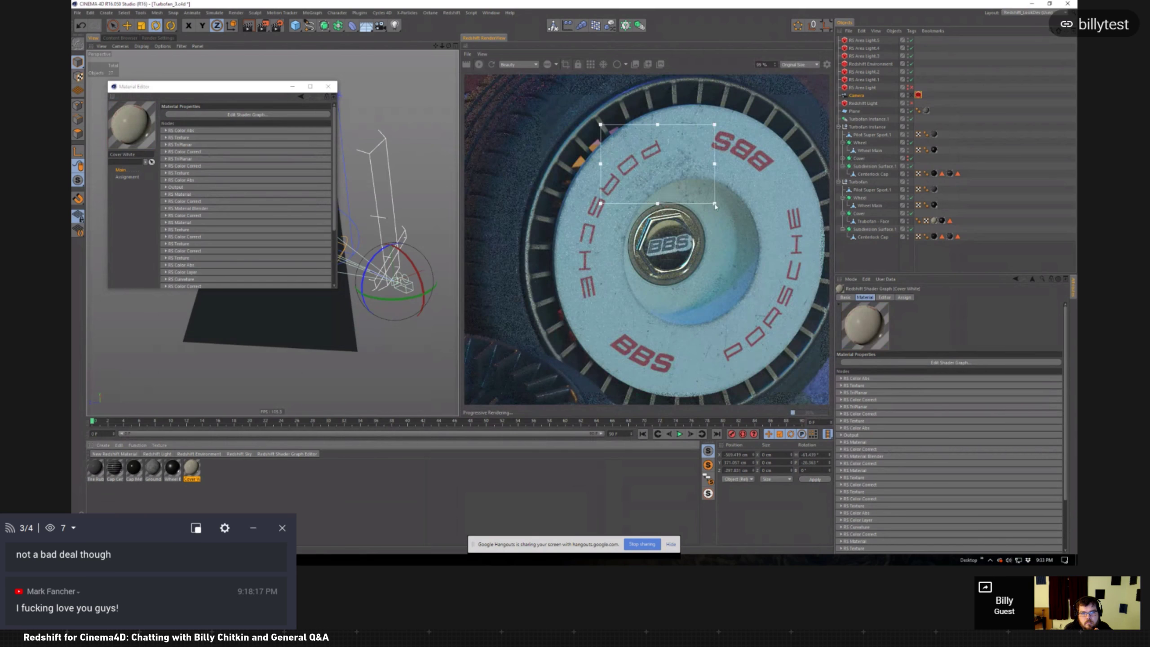
# Step: Open the Cover White shader graph and position its window and nodes so both the network and the render region can be seen
pyautogui.click(236, 114)
pyautogui.moveTo(343, 154); pyautogui.dragTo(366, 112)
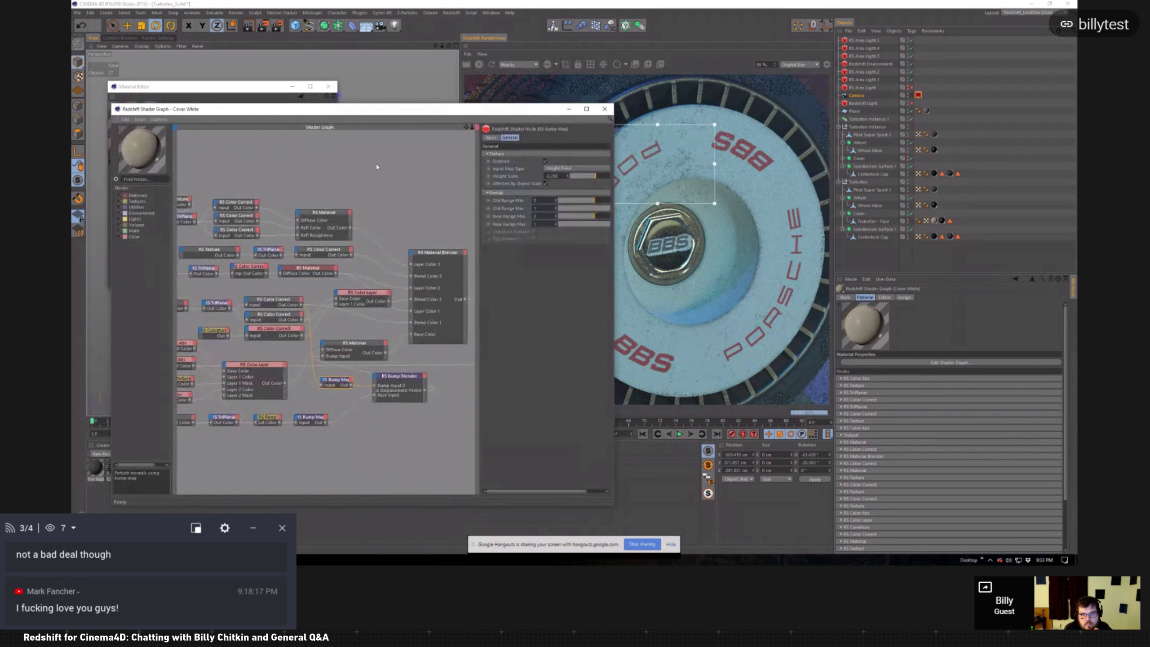
pyautogui.moveTo(466, 127); pyautogui.dragTo(501, 107)
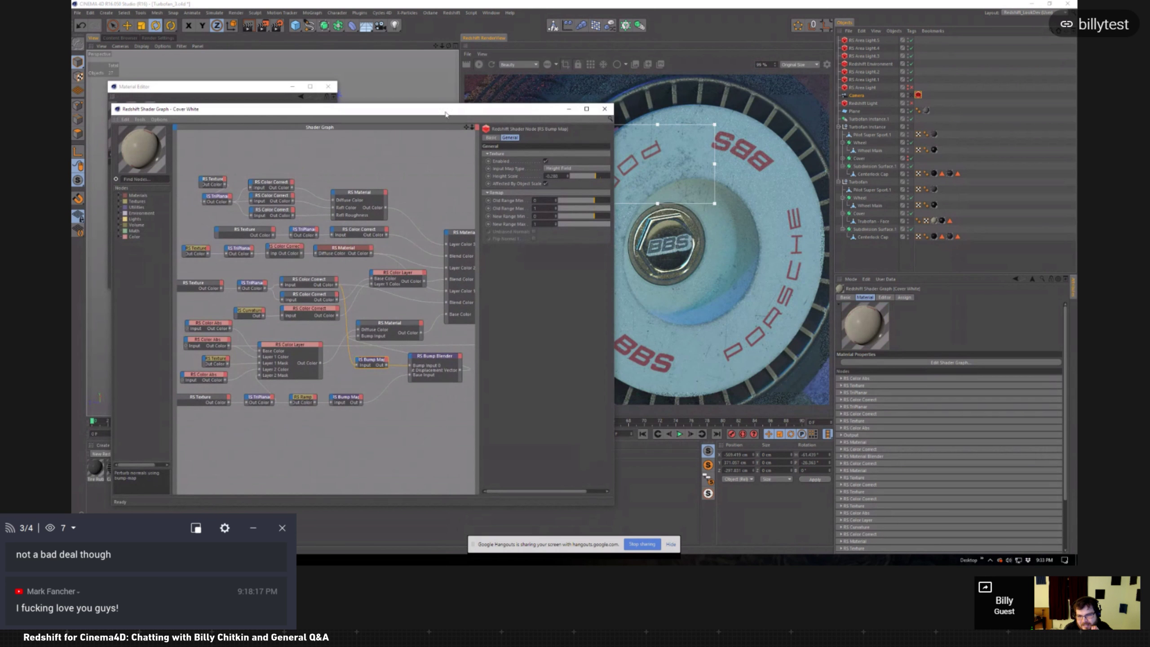
pyautogui.moveTo(446, 114); pyautogui.dragTo(422, 111)
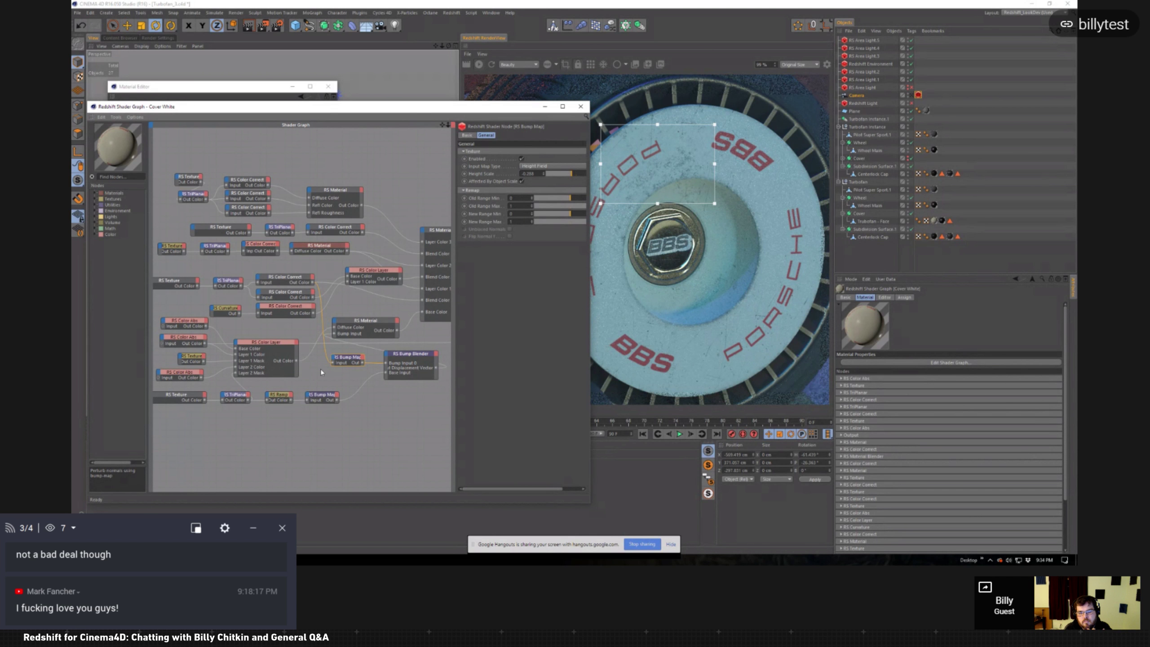
pyautogui.moveTo(302, 308); pyautogui.dragTo(330, 274, button='middle')
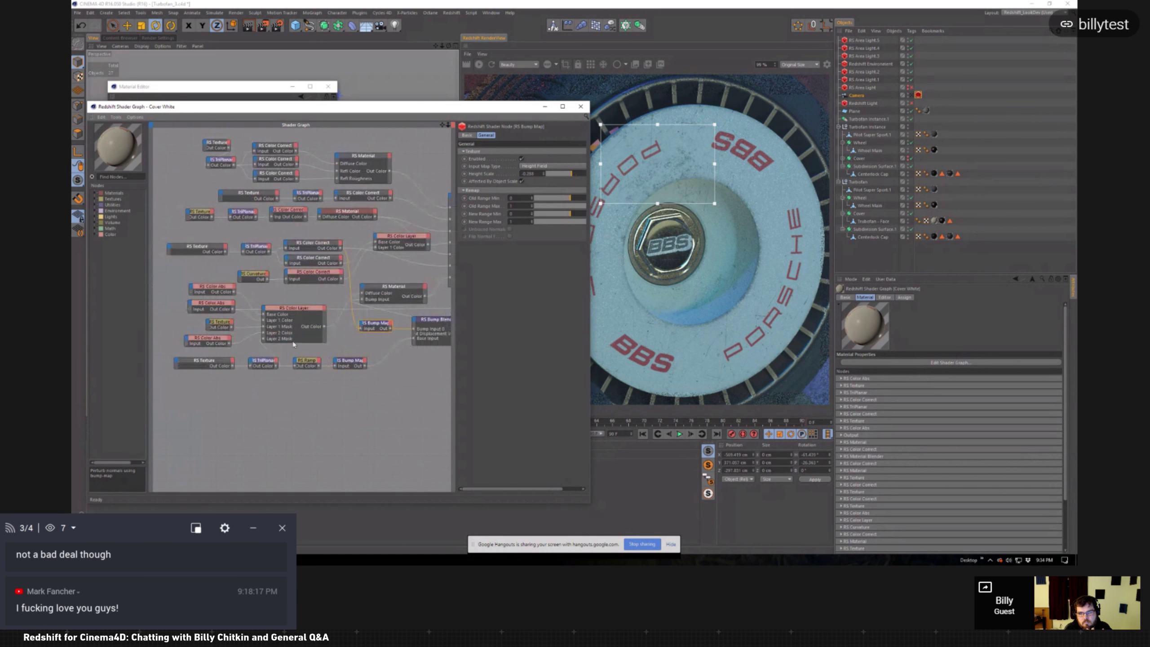
# Step: Inspect the lower RS Color Layer node, the red and off-white RS Color Abs nodes feeding it, and its mask texture
pyautogui.click(297, 312)
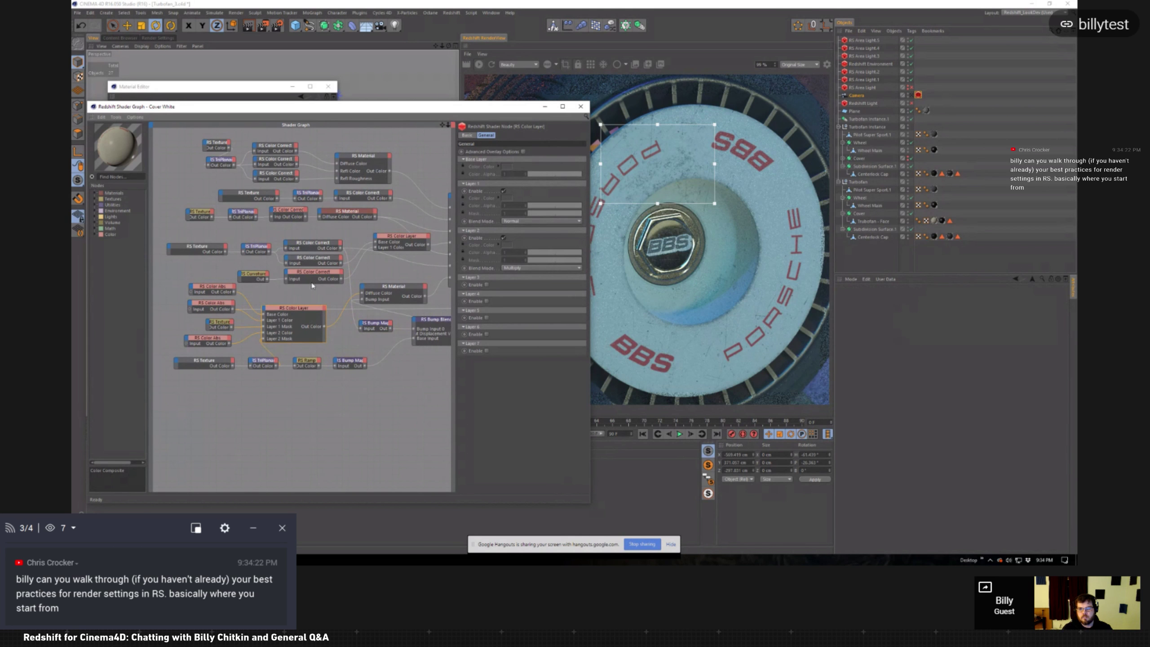
pyautogui.click(215, 290)
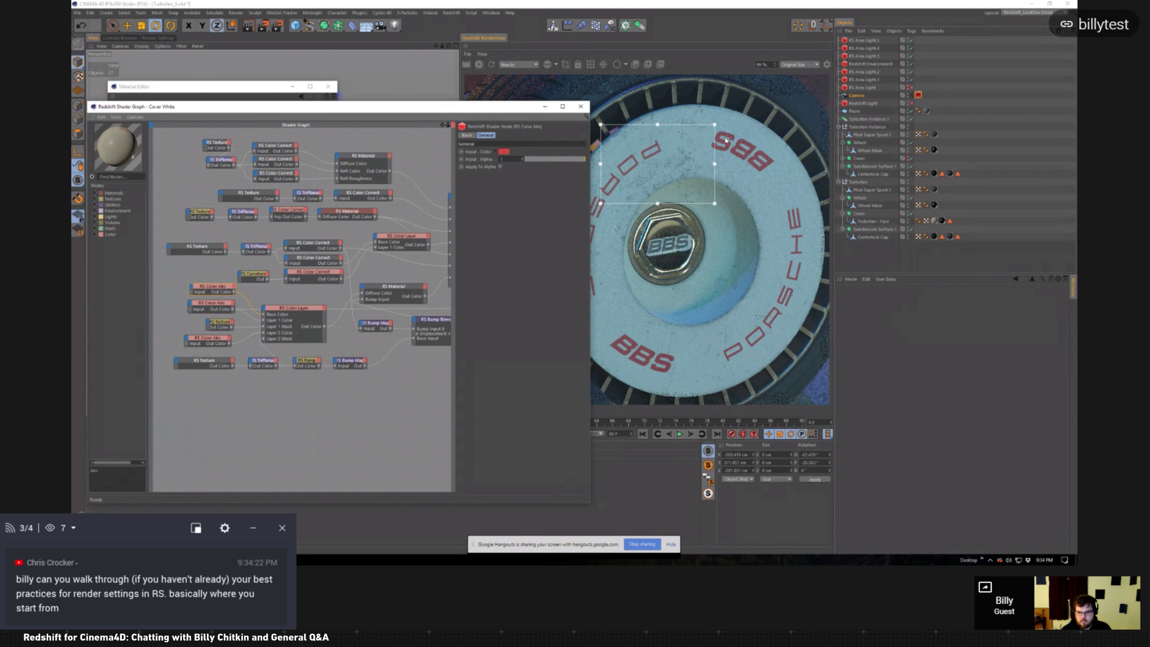
pyautogui.click(226, 305)
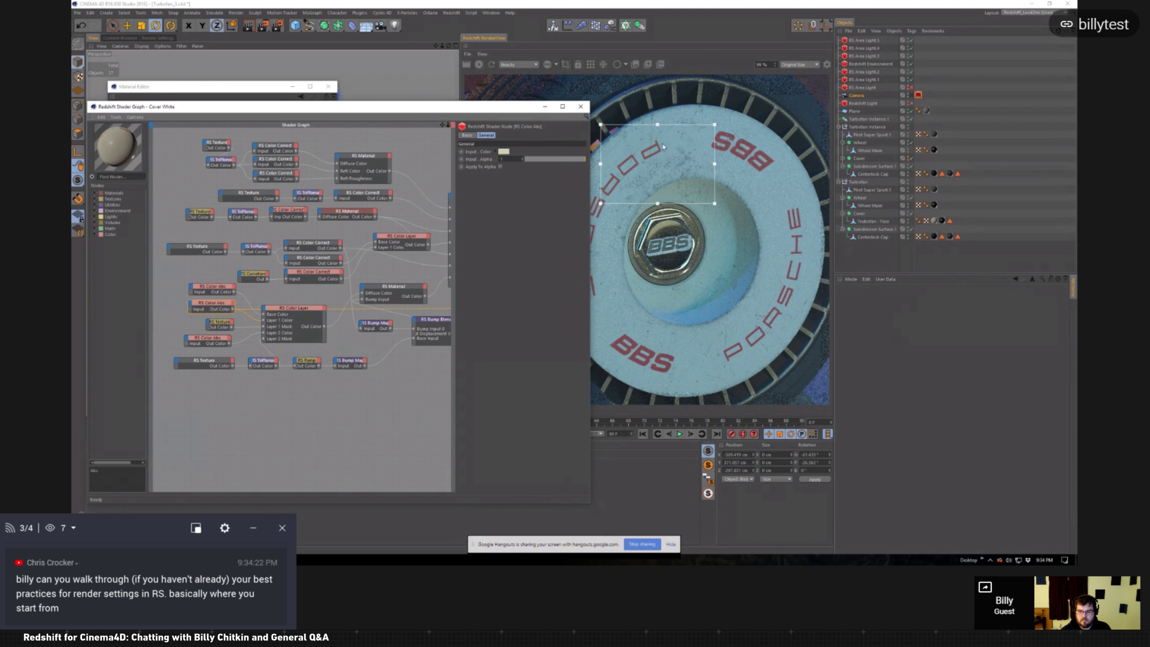
pyautogui.click(217, 323)
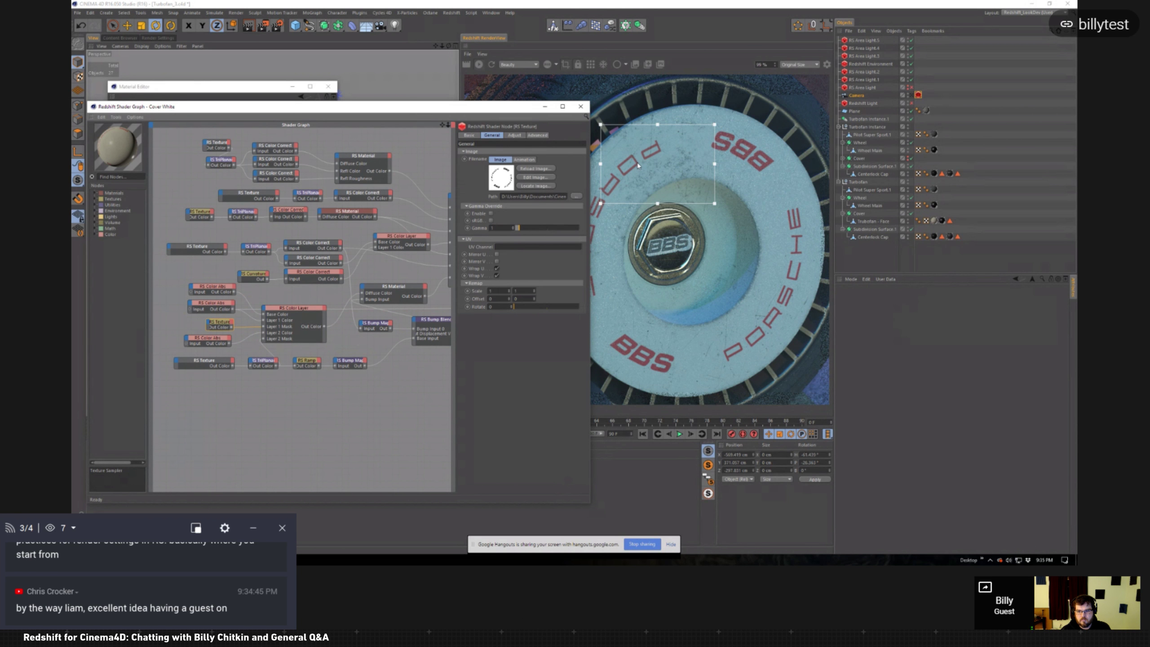
# Step: Inspect the lowest RS Color Abs node, the scratch texture feeding the bump chain, and the dust texture in the Cover White graph
pyautogui.click(206, 340)
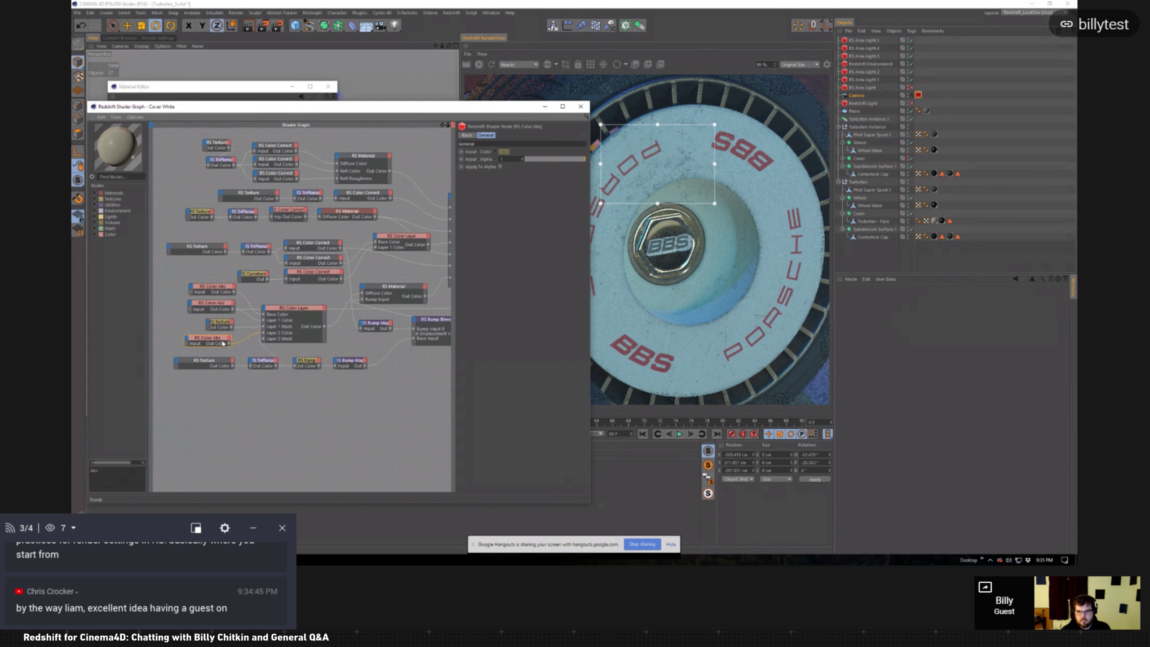
pyautogui.click(213, 364)
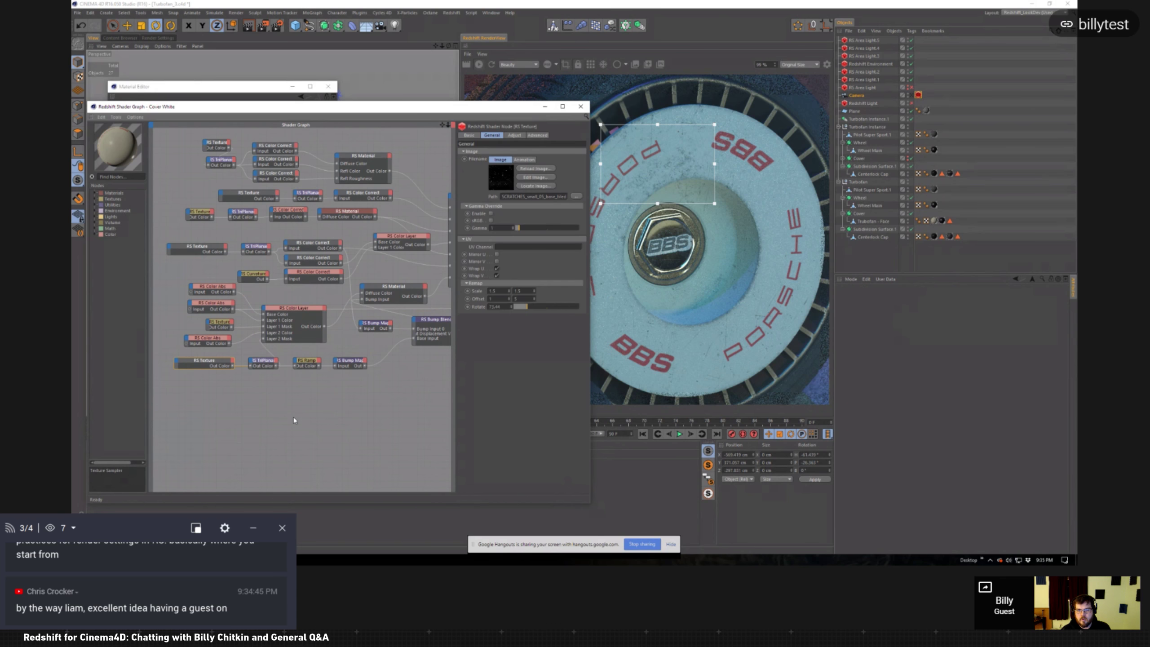
pyautogui.keyDown('alt'); pyautogui.moveTo(347, 400); pyautogui.dragTo(327, 429, button='middle'); pyautogui.keyUp('alt')
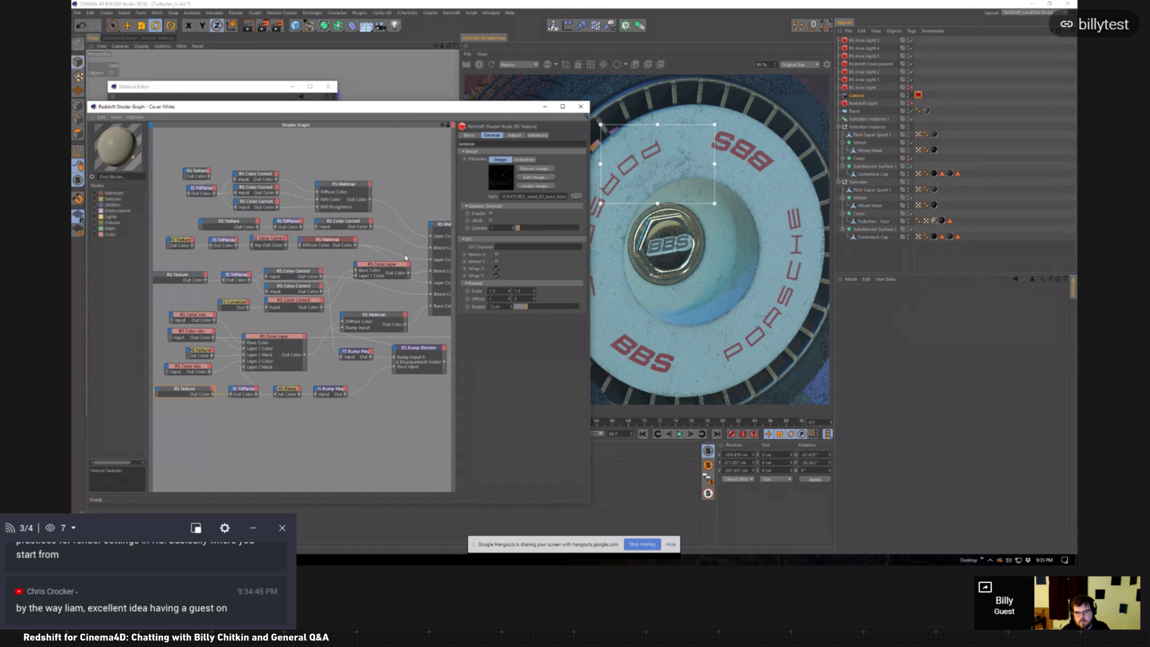
pyautogui.click(219, 223)
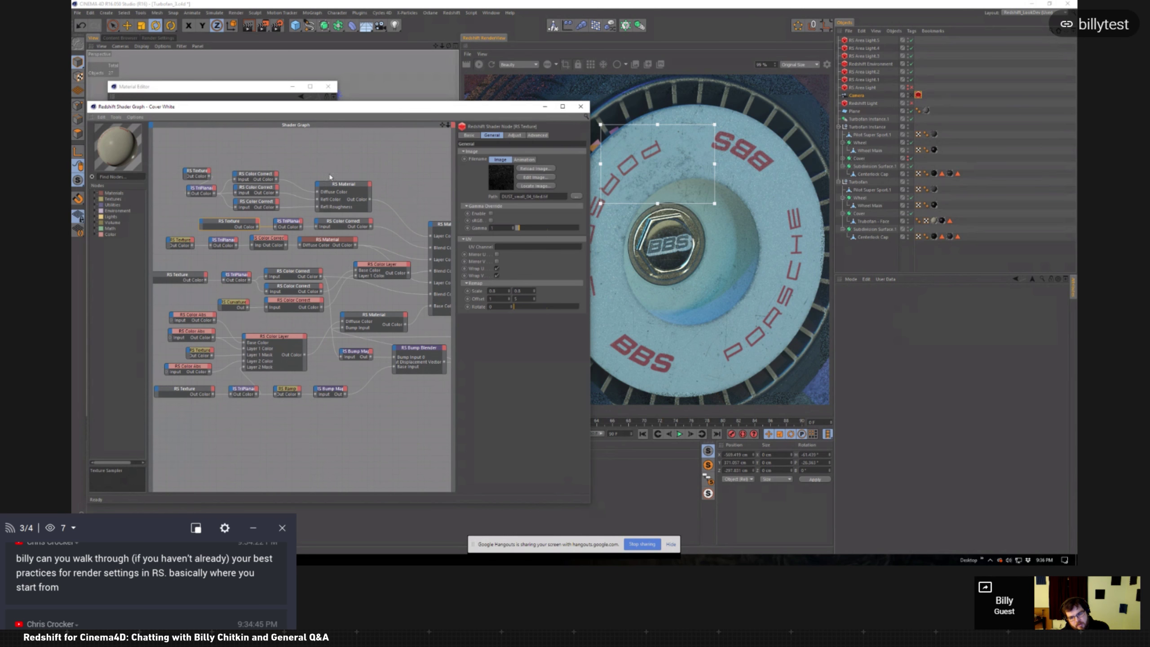
# Step: Clear the Cover White shader graph and Material Editor away from the viewport, and bring up the Redshift render settings
pyautogui.moveTo(426, 110); pyautogui.dragTo(481, 103)
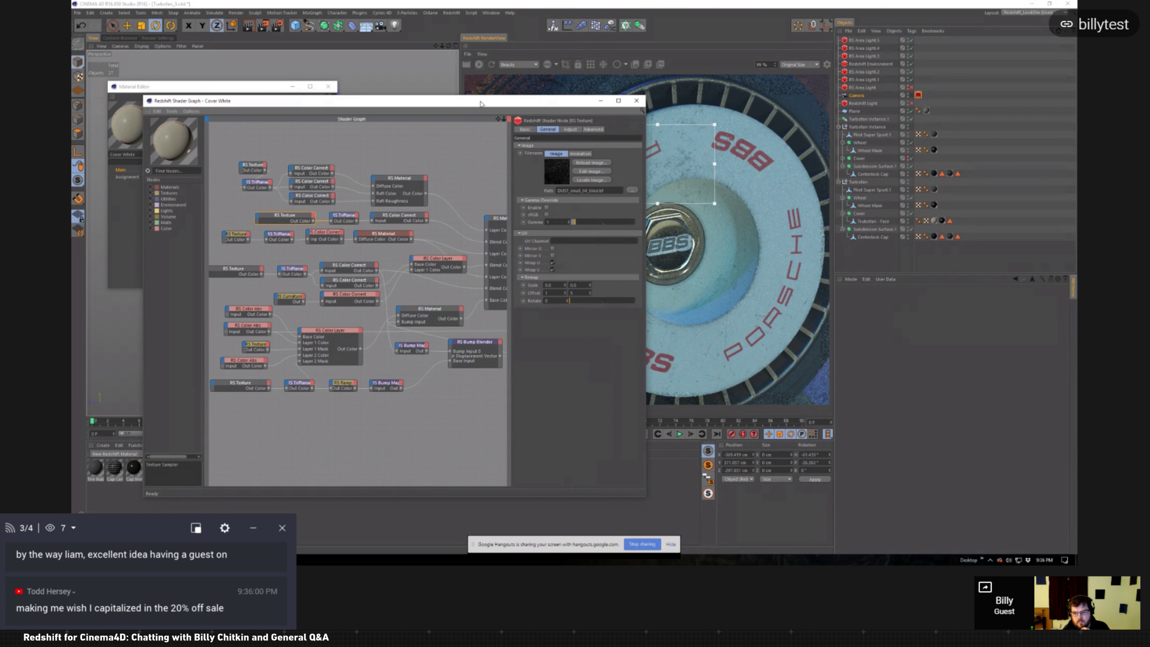
pyautogui.moveTo(402, 105); pyautogui.dragTo(558, 207)
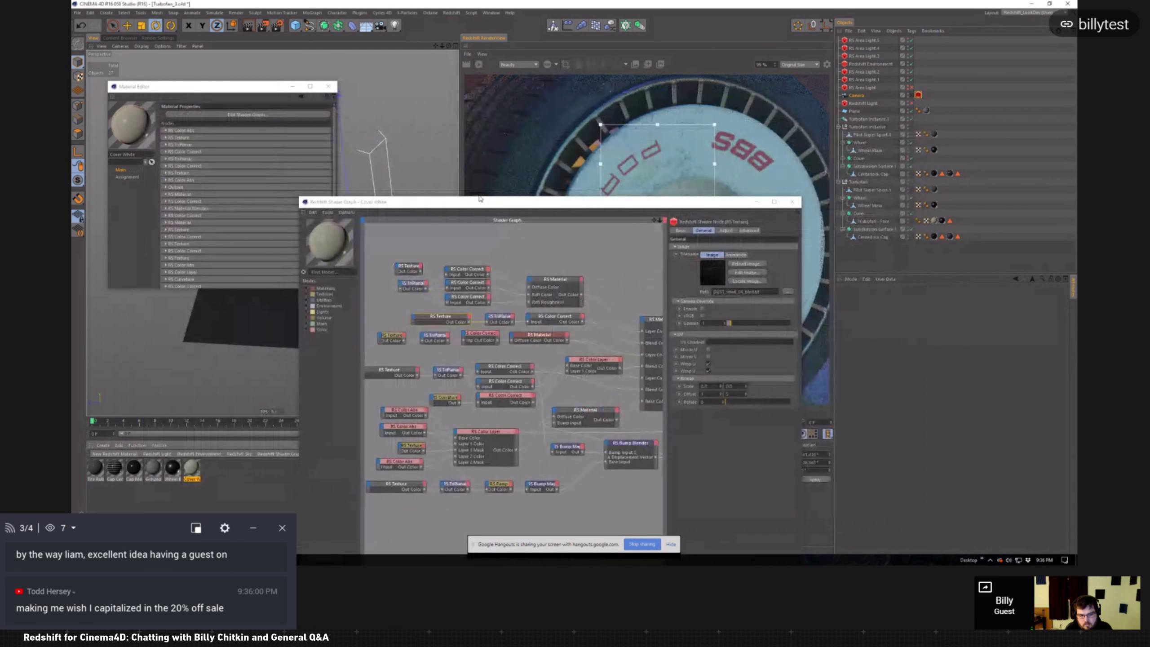
pyautogui.moveTo(474, 202); pyautogui.dragTo(654, 83)
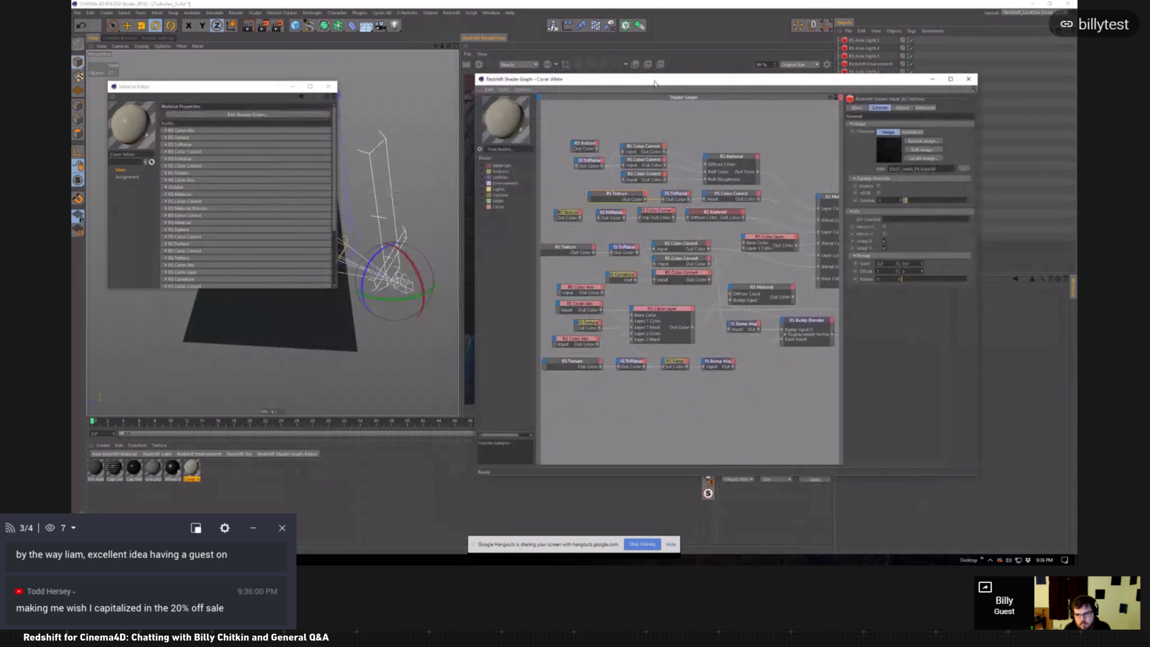
pyautogui.click(327, 86)
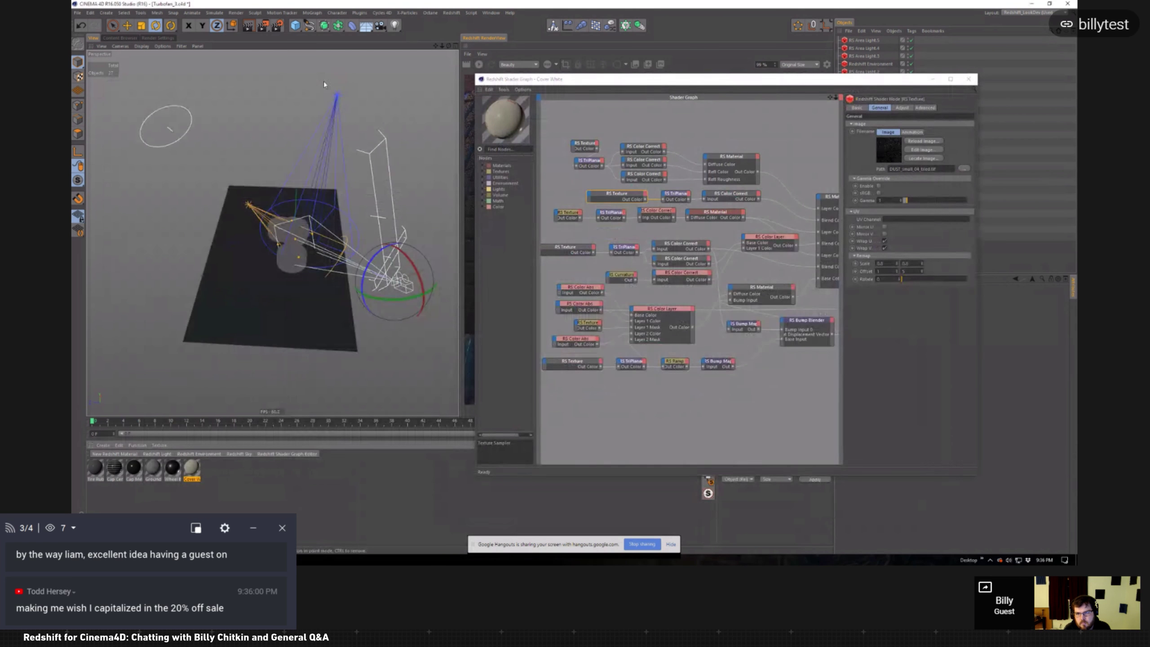
pyautogui.click(277, 26)
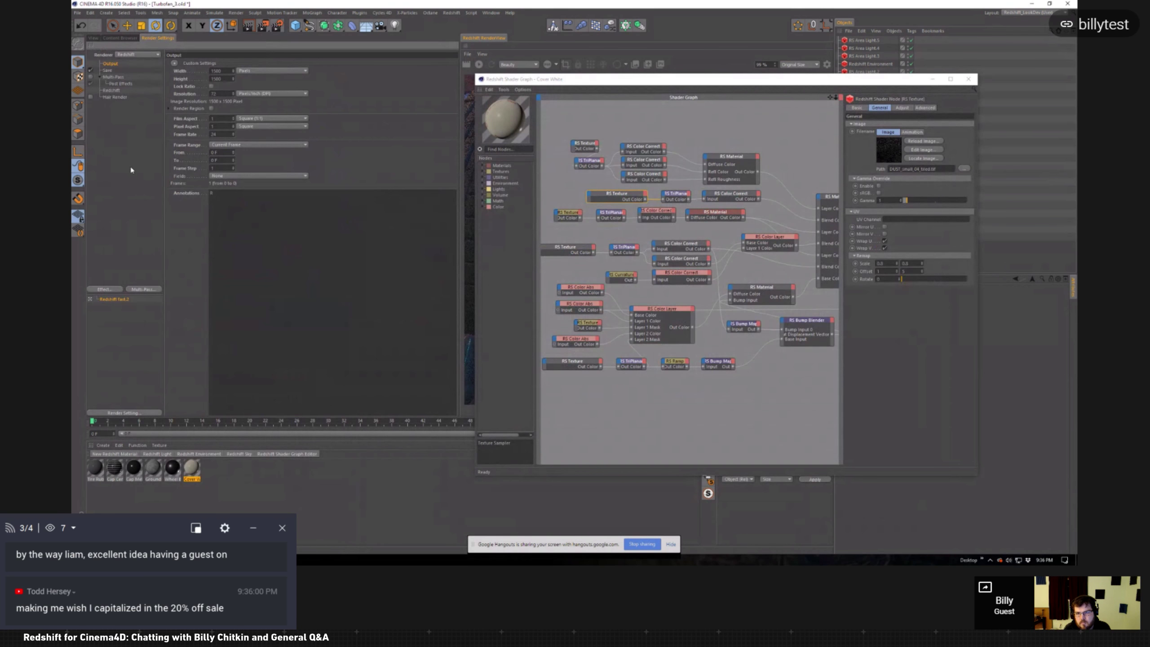
pyautogui.click(116, 92)
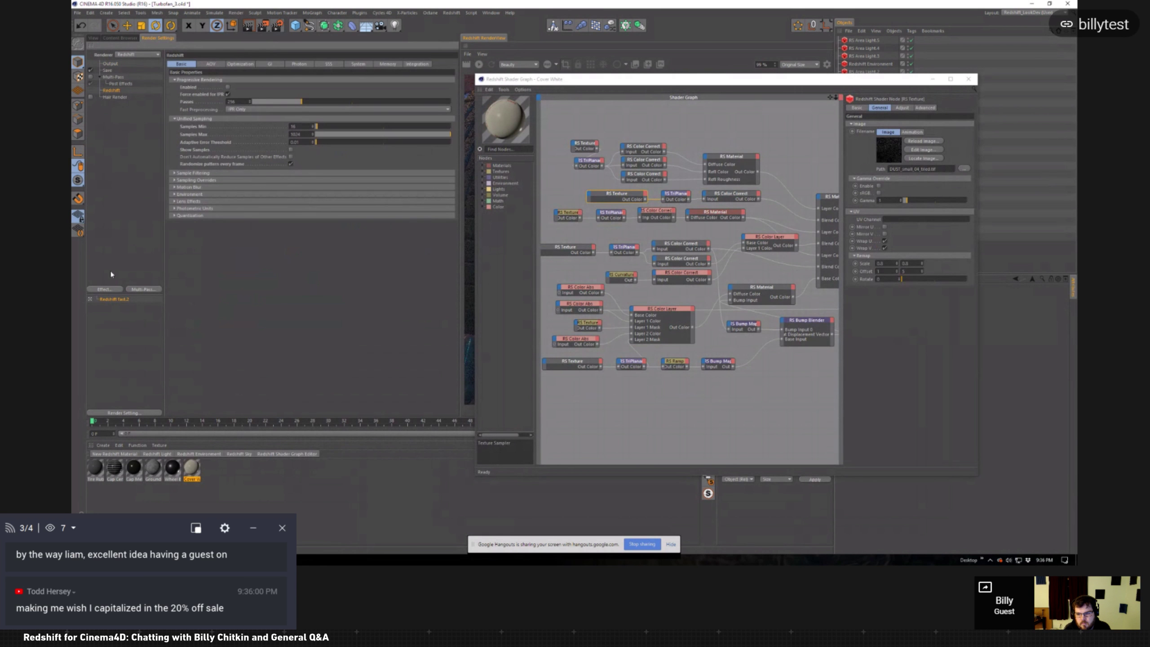
# Step: Expand the Sampling Overrides and review the reflection, refraction, AO and light samples alongside the Unified Sampling values
pyautogui.click(193, 180)
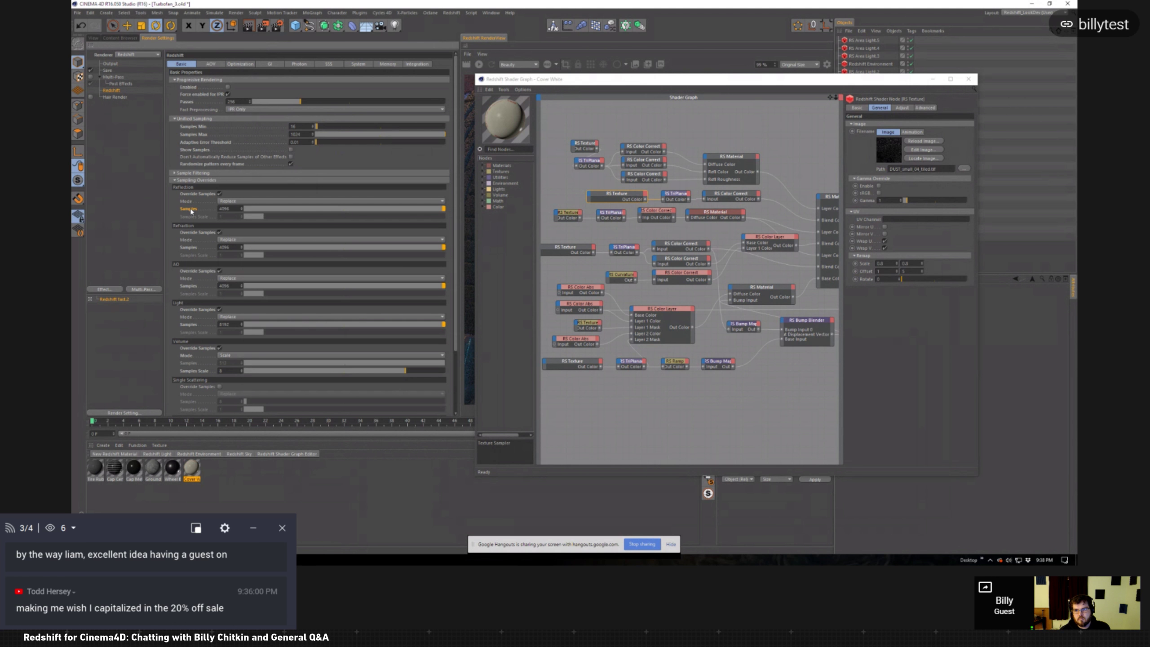
pyautogui.scroll(-4, 191, 211)
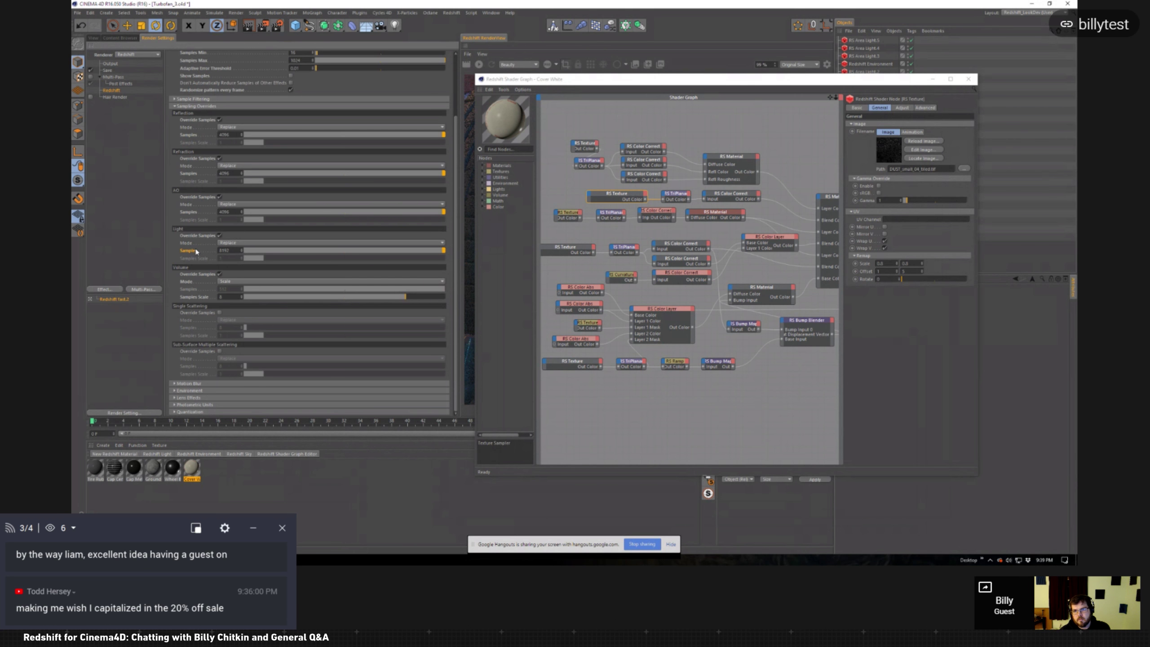
pyautogui.scroll(3, 195, 252)
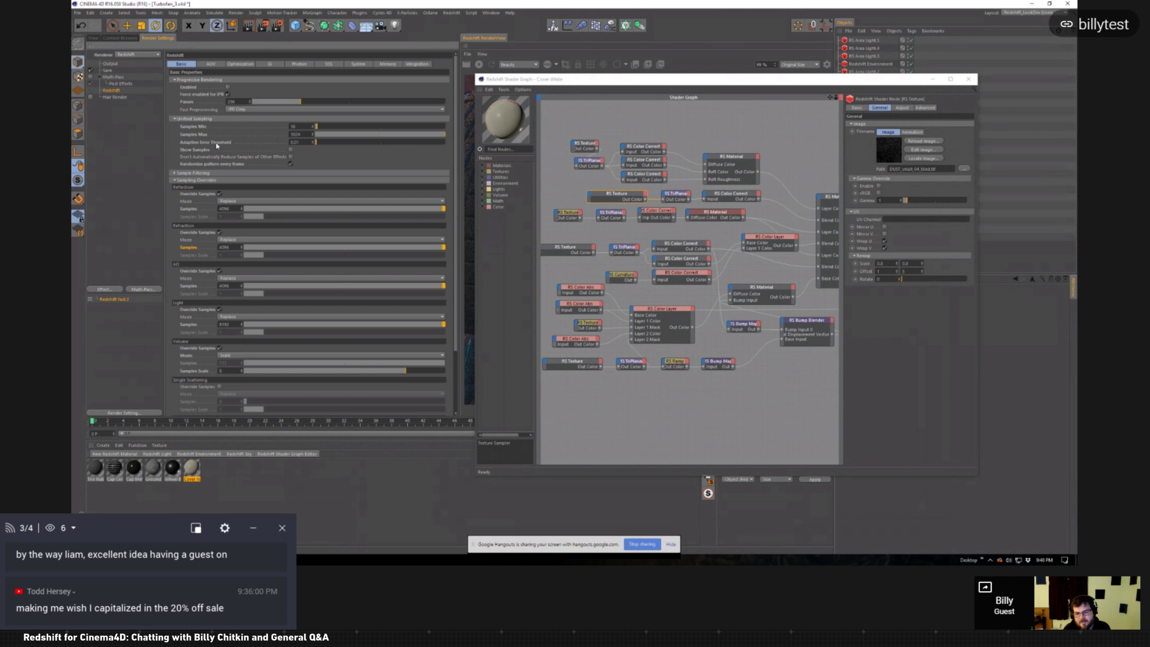
# Step: Look through the Optimization, AOV and GI render settings, and return to the Basic properties
pyautogui.click(240, 64)
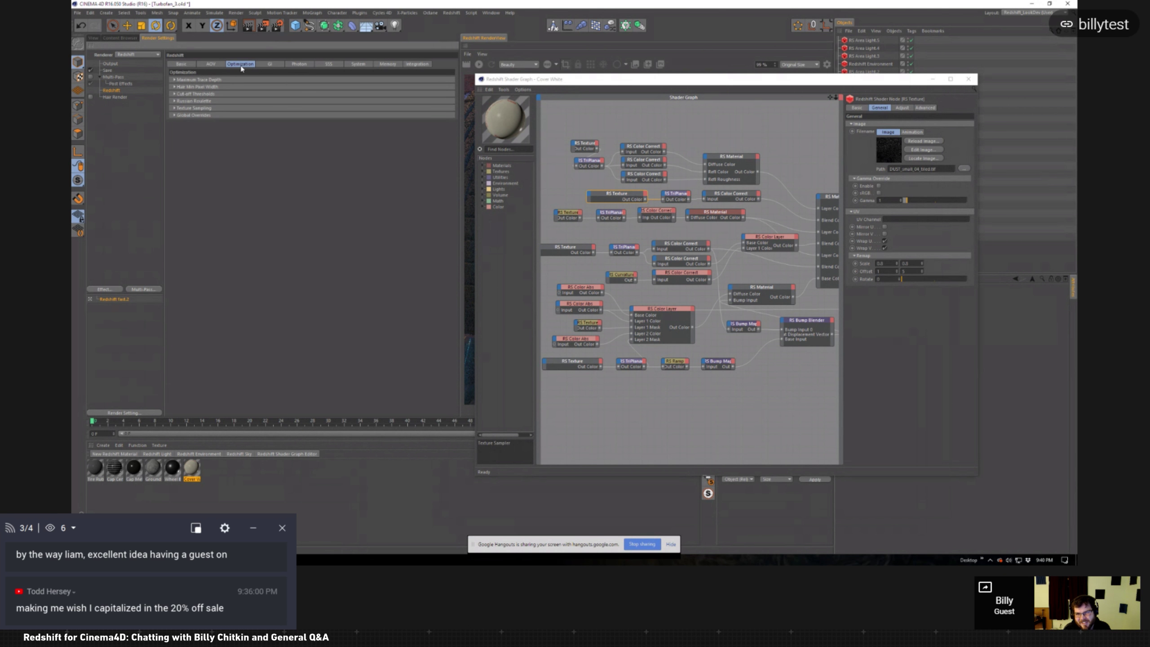
pyautogui.click(211, 64)
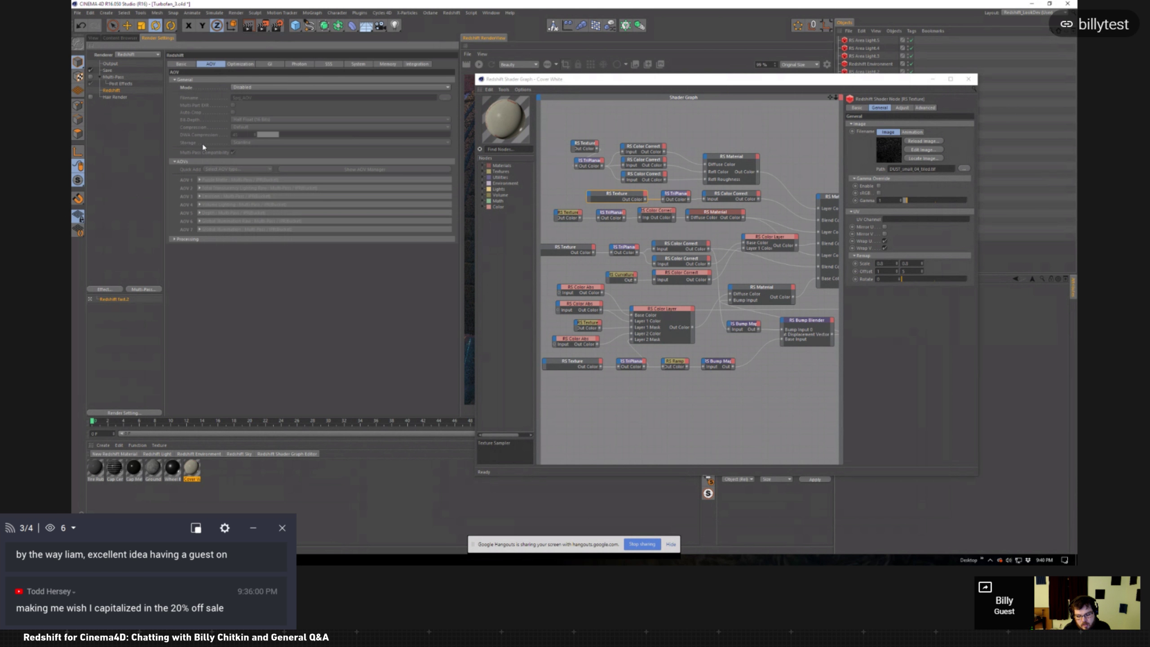
pyautogui.click(267, 64)
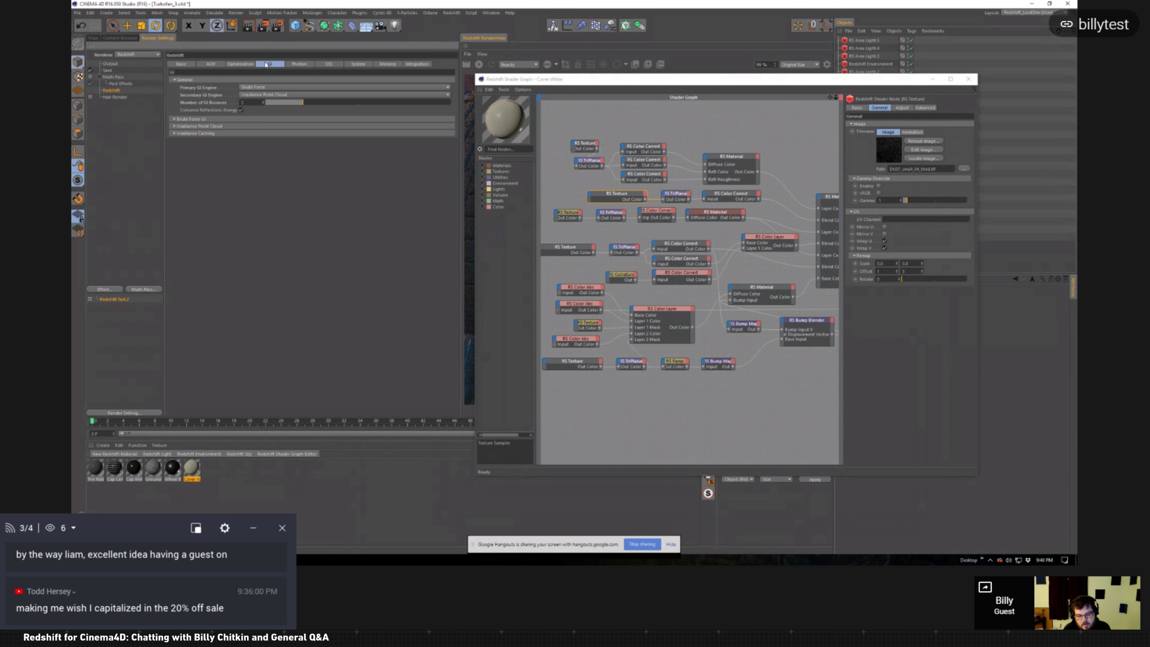
pyautogui.click(183, 64)
pyautogui.click(211, 64)
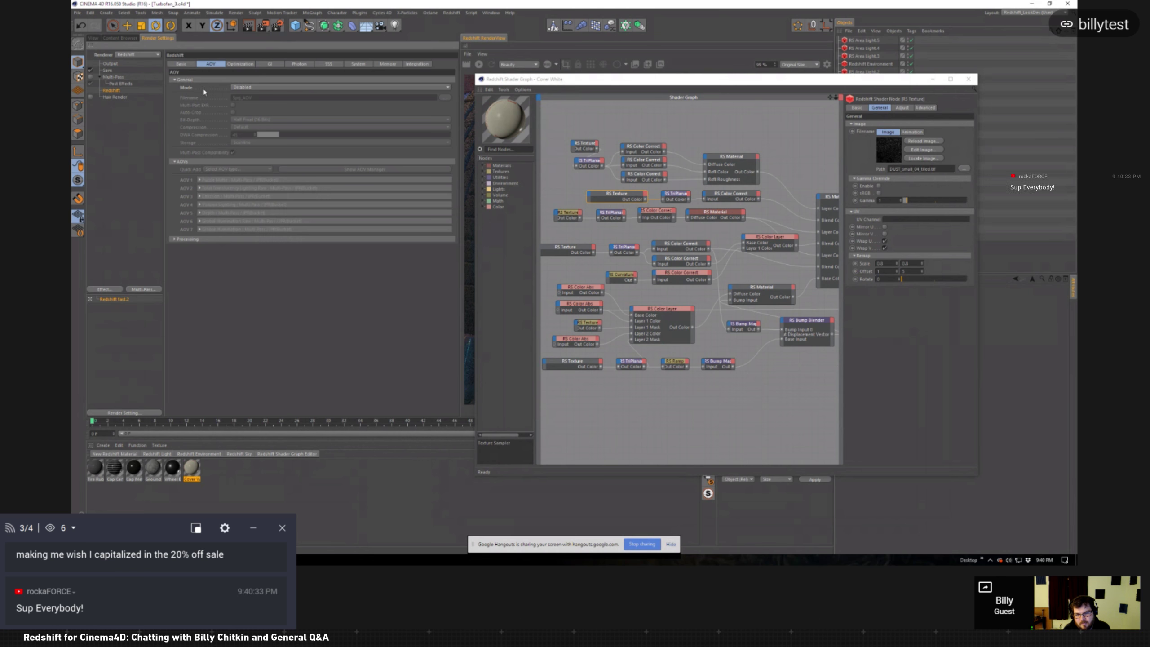
pyautogui.click(187, 64)
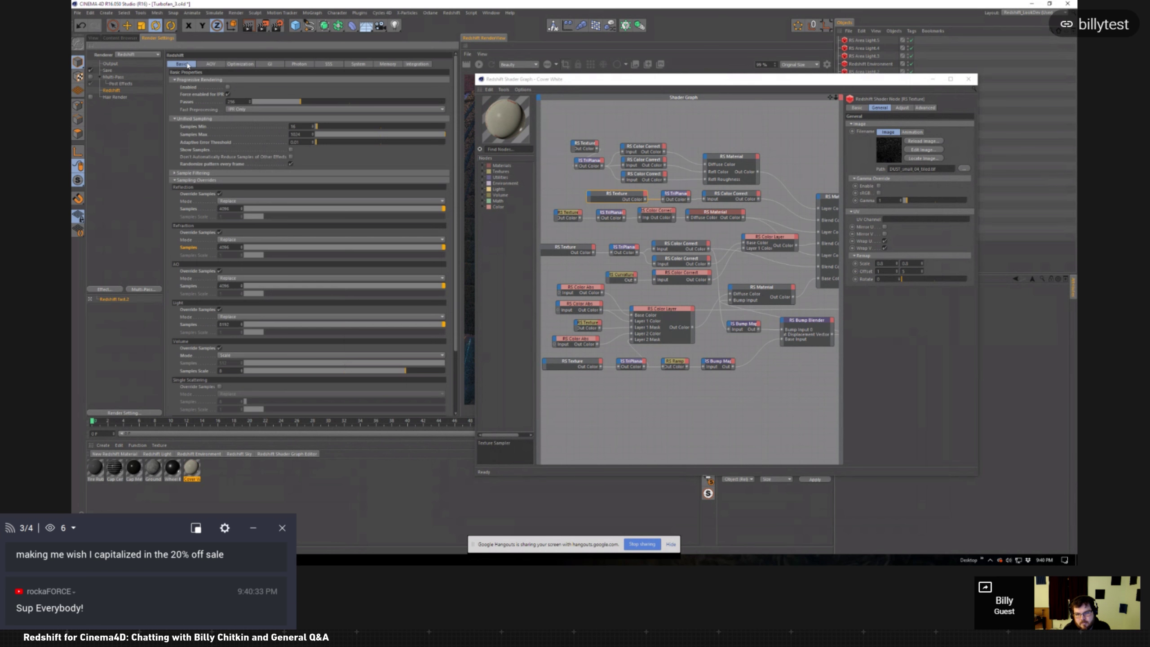
# Step: Check the Sample Filtering section and go over the full list of sampling overrides again
pyautogui.click(194, 173)
pyautogui.click(194, 173)
pyautogui.scroll(-3, 193, 208)
pyautogui.scroll(-2, 194, 208)
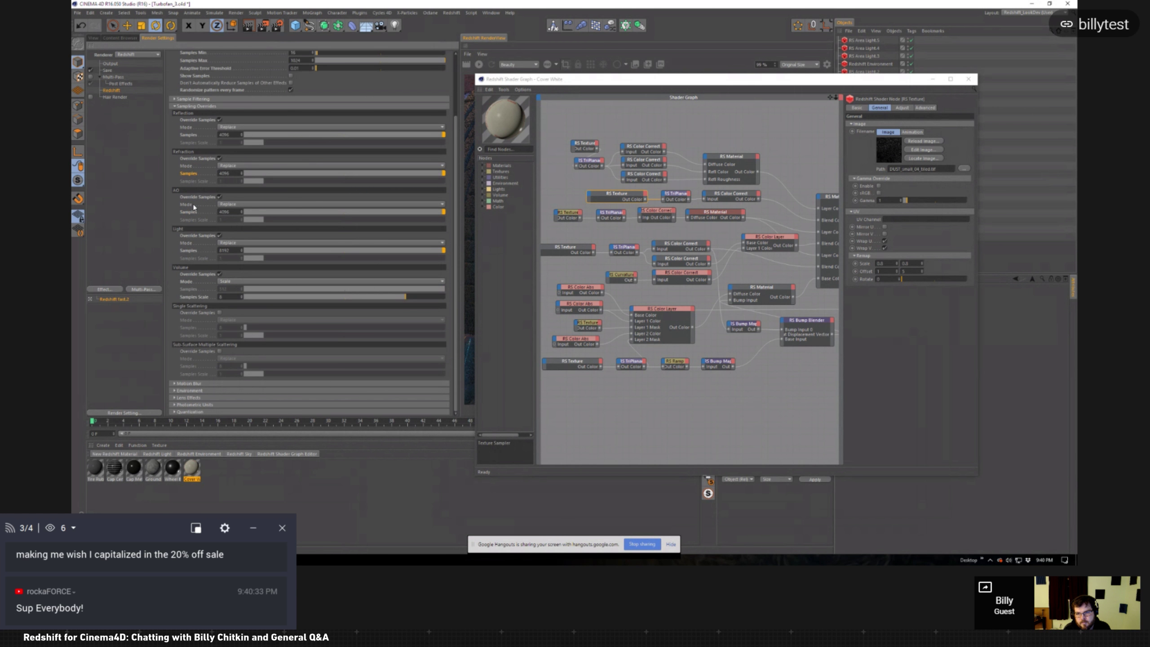
pyautogui.scroll(5, 193, 208)
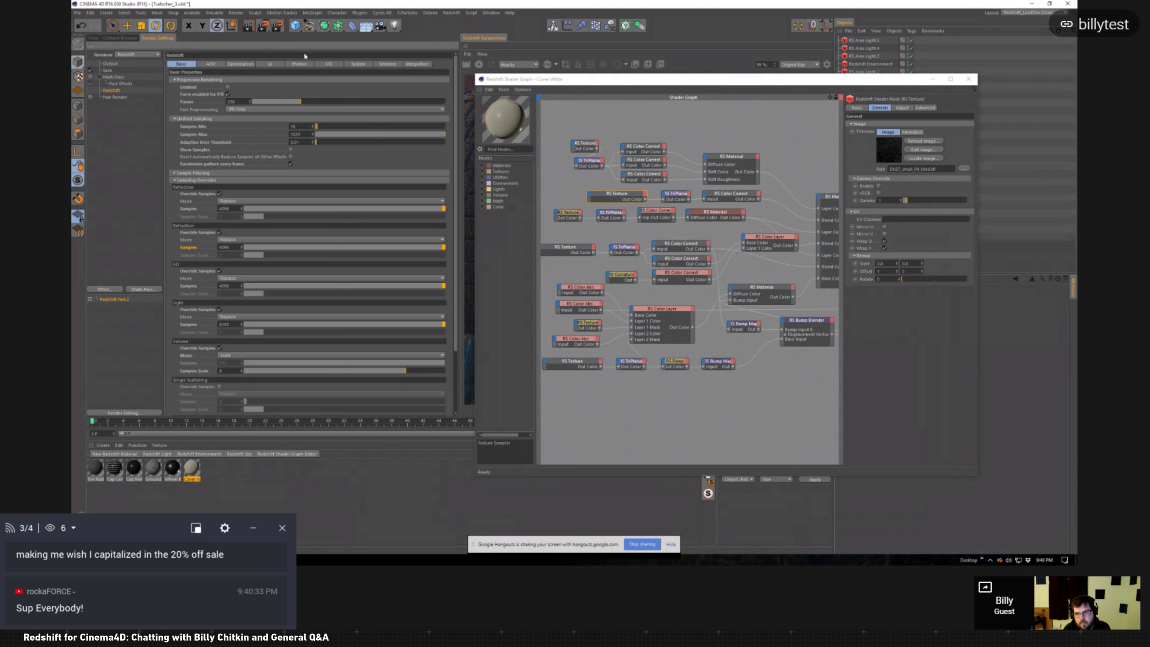
# Step: Review the primary and secondary GI engines, the Photon settings, and the Irradiance Point Cloud and Irradiance Caching options
pyautogui.click(272, 64)
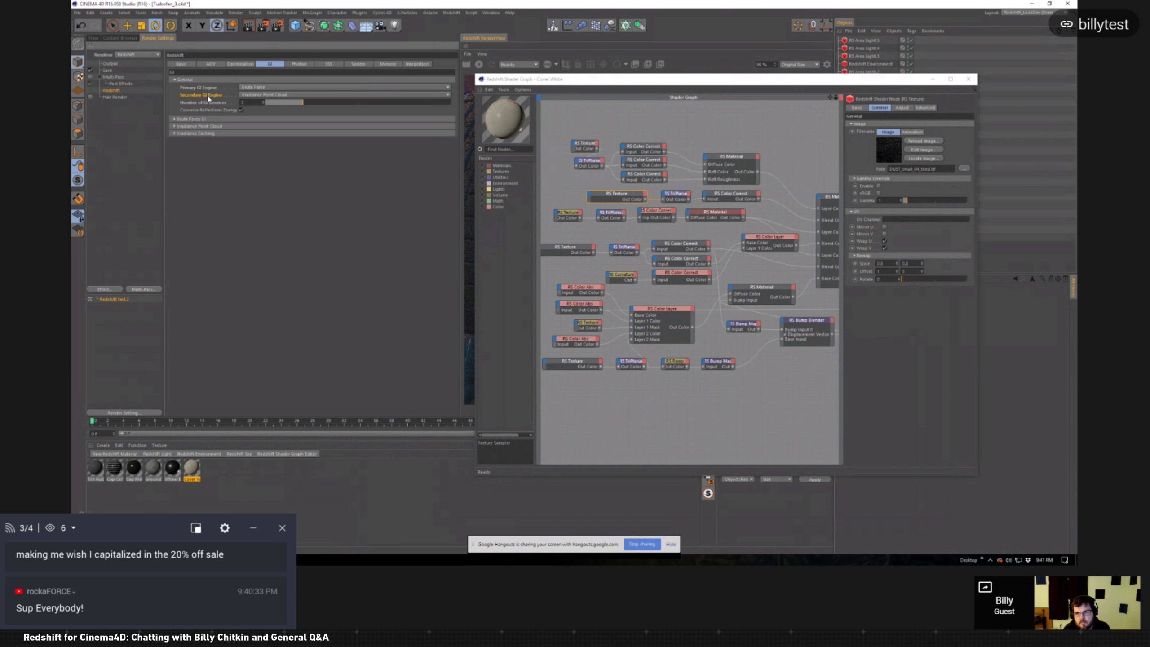
pyautogui.click(299, 64)
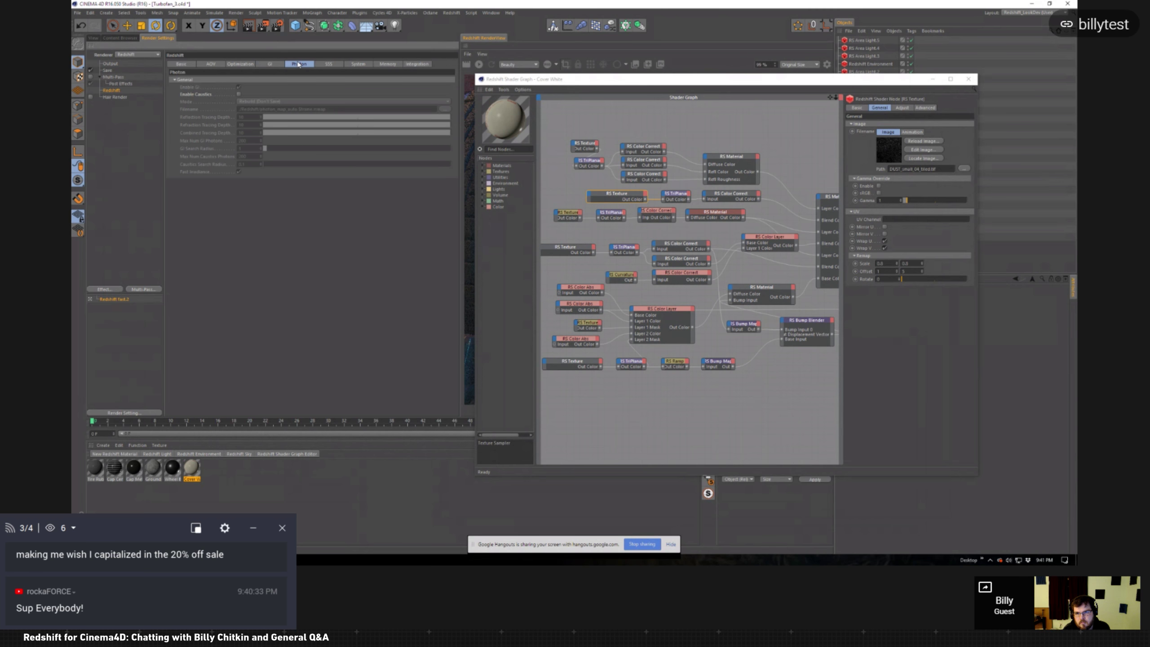
pyautogui.click(272, 64)
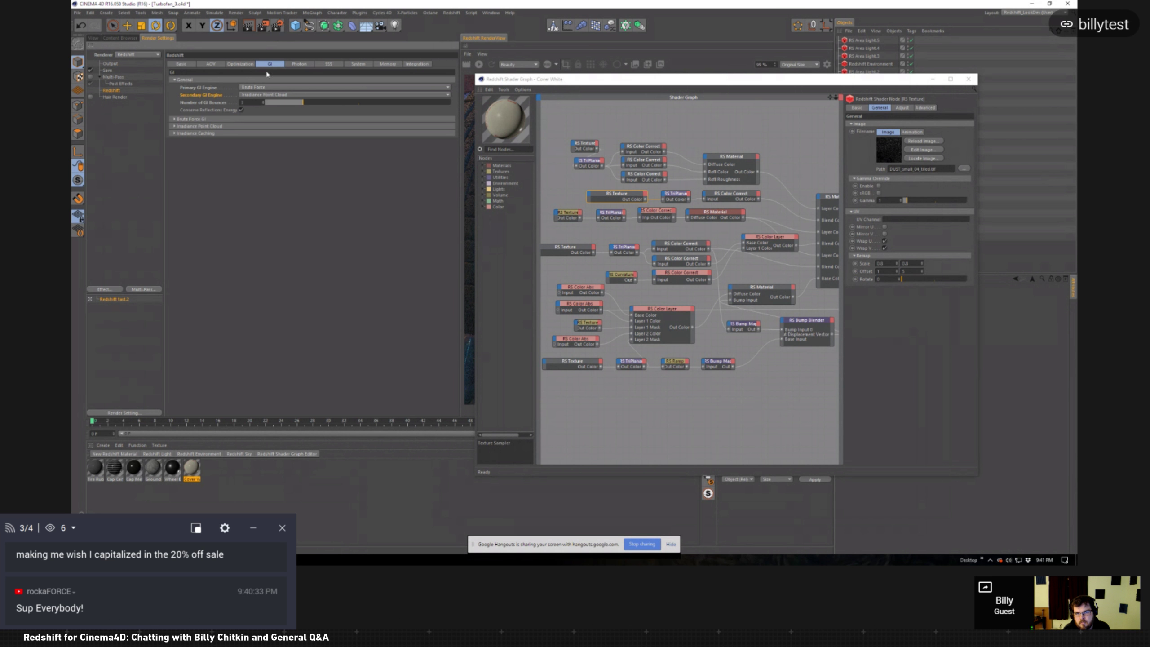
pyautogui.click(197, 126)
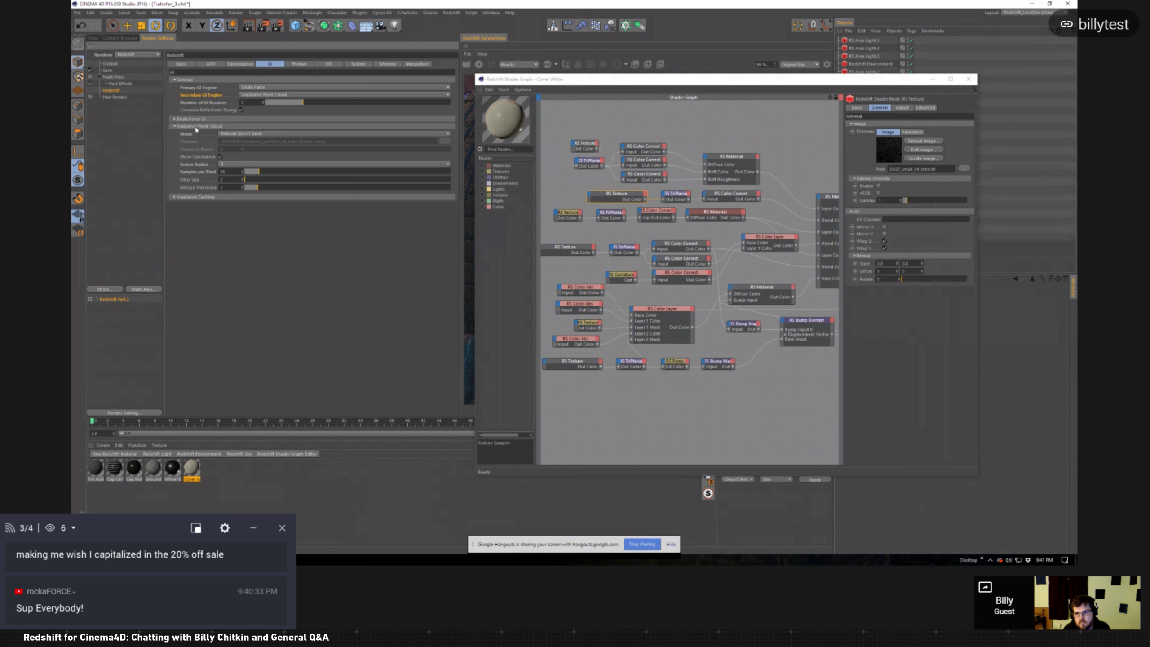
pyautogui.click(198, 197)
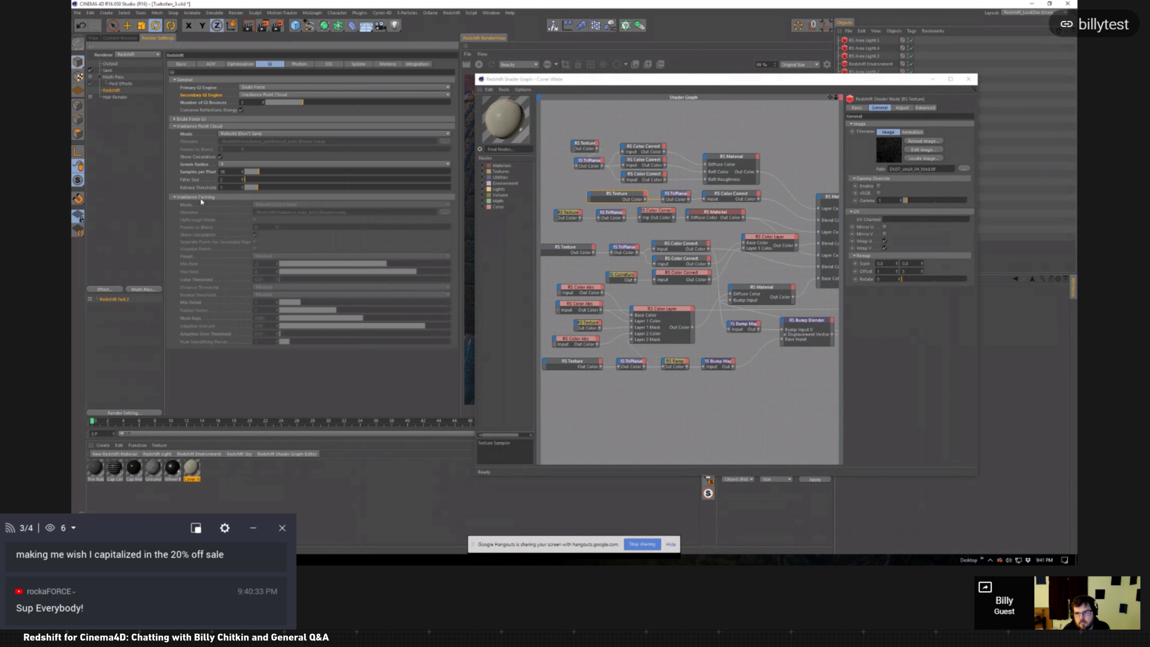
pyautogui.click(202, 199)
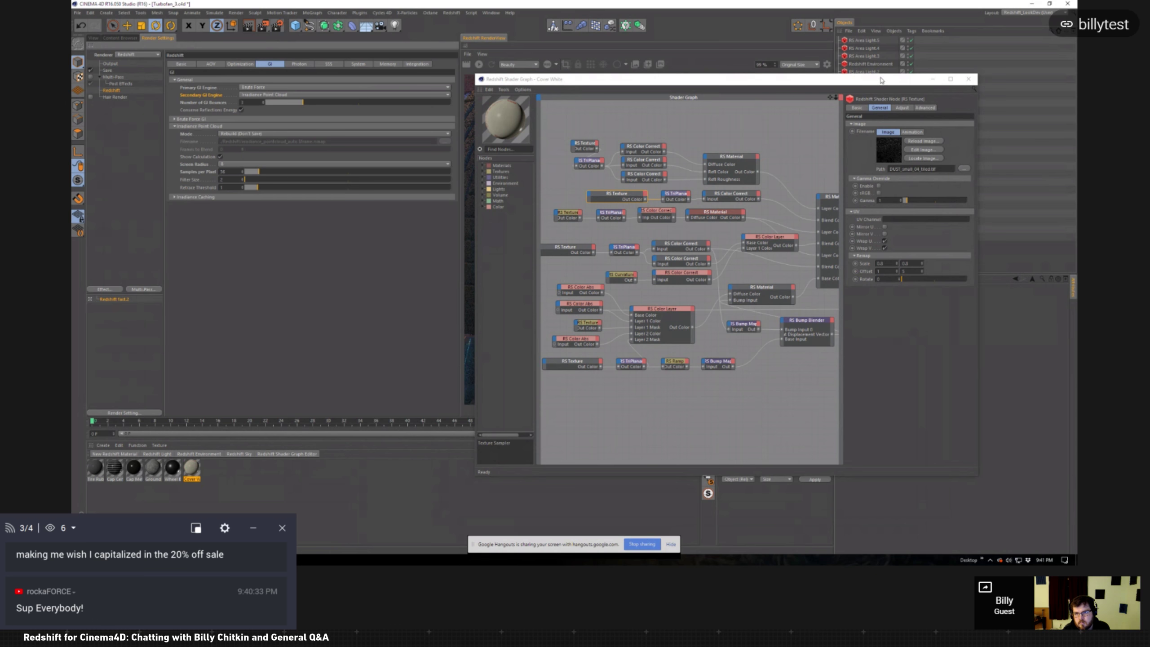
# Step: Minimize the shader graph and examine the Photon, Ray and General properties of the first area light in the object list
pyautogui.click(932, 78)
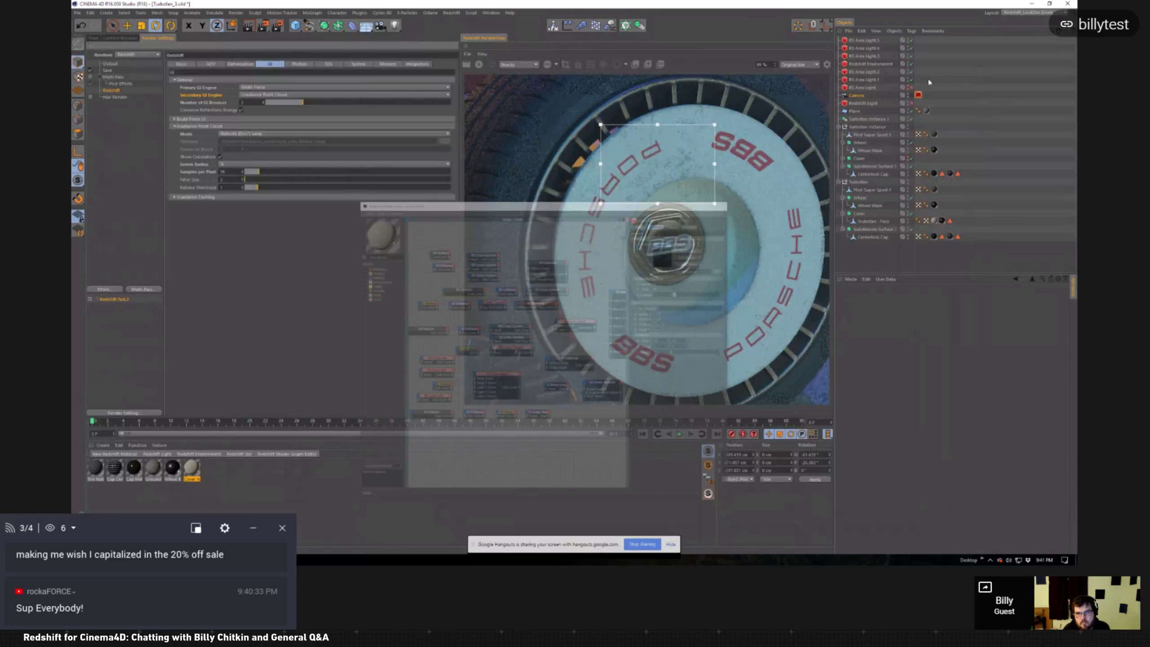
pyautogui.click(963, 298)
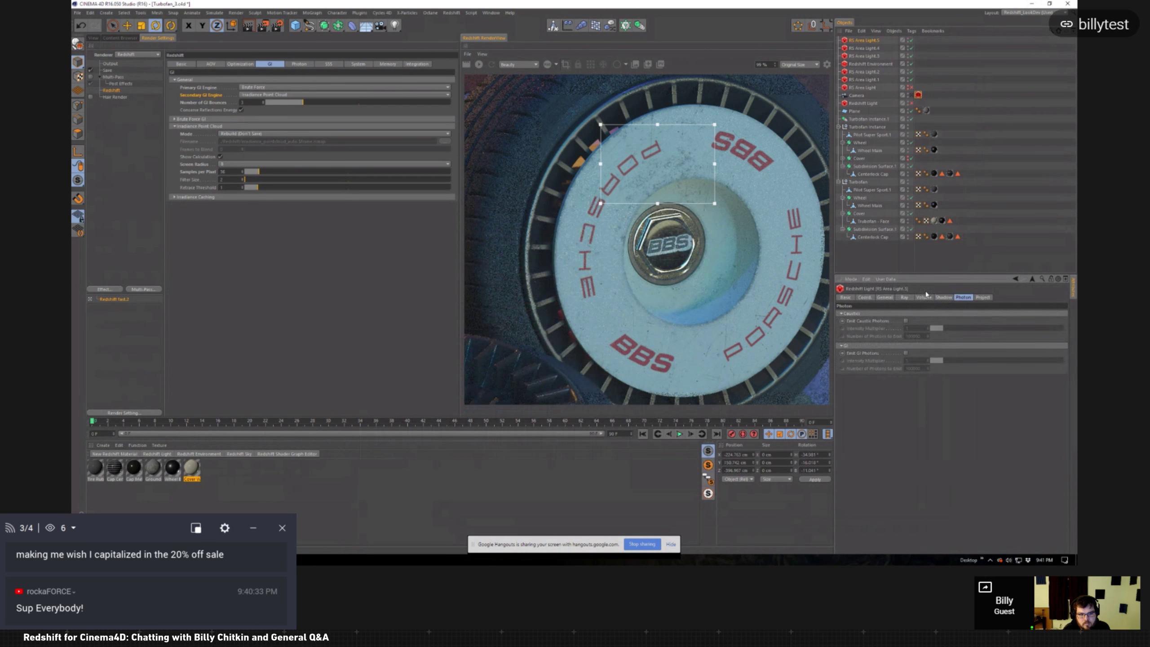
pyautogui.click(903, 298)
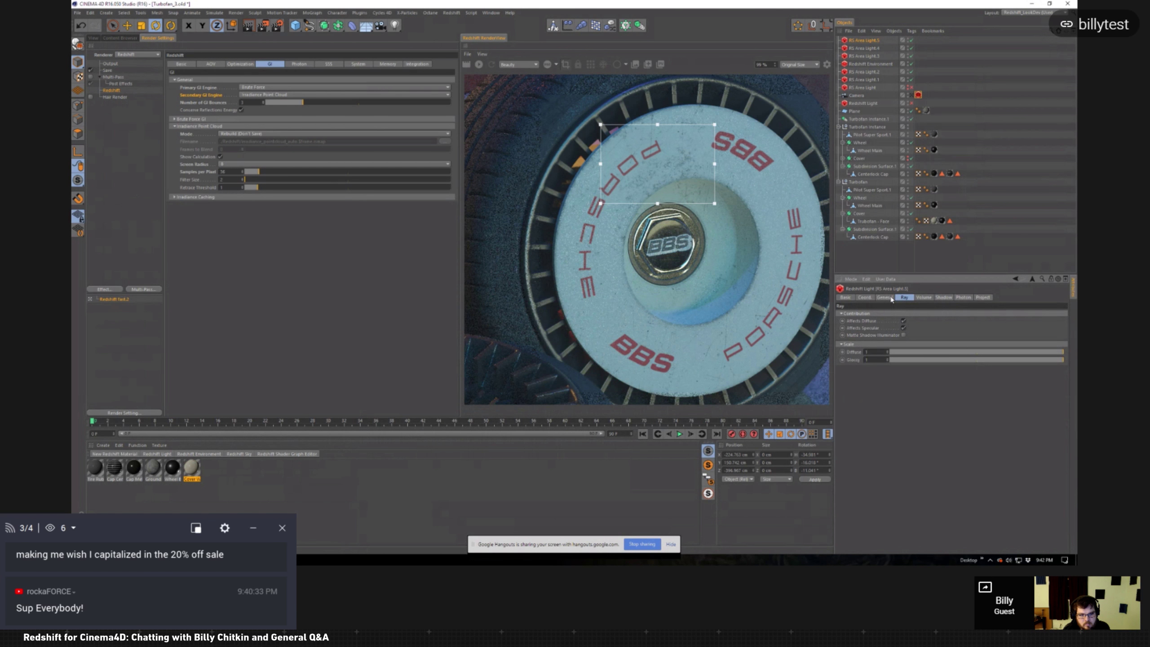
pyautogui.click(884, 298)
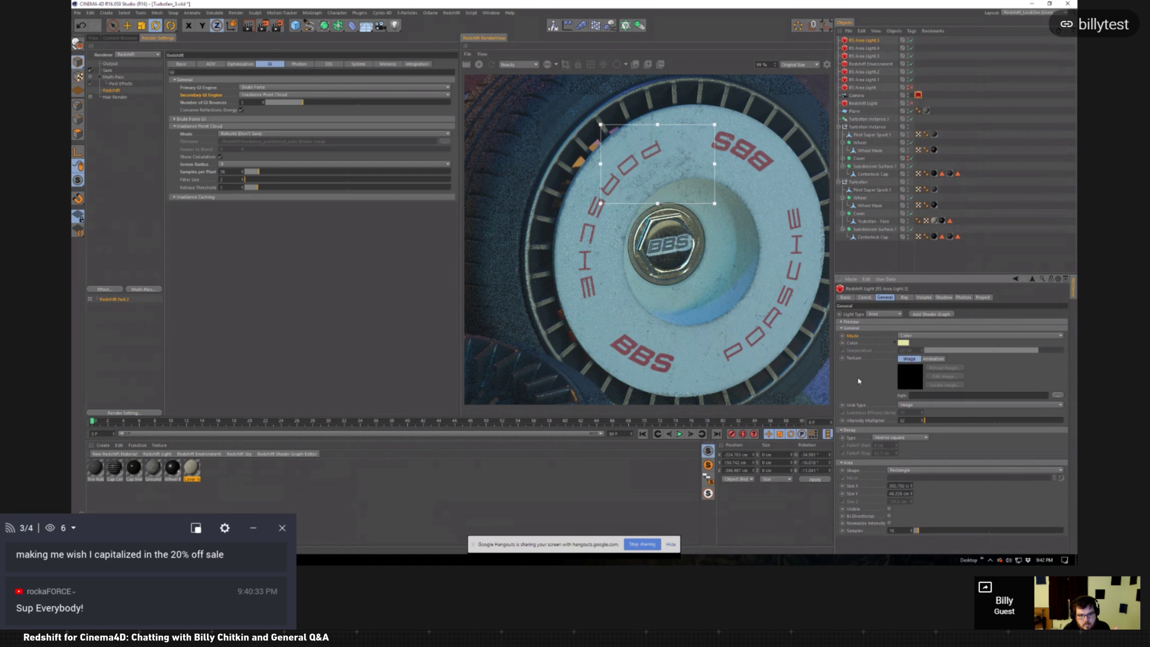
# Step: Enable Emit GI Photons on the selected area light
pyautogui.click(962, 298)
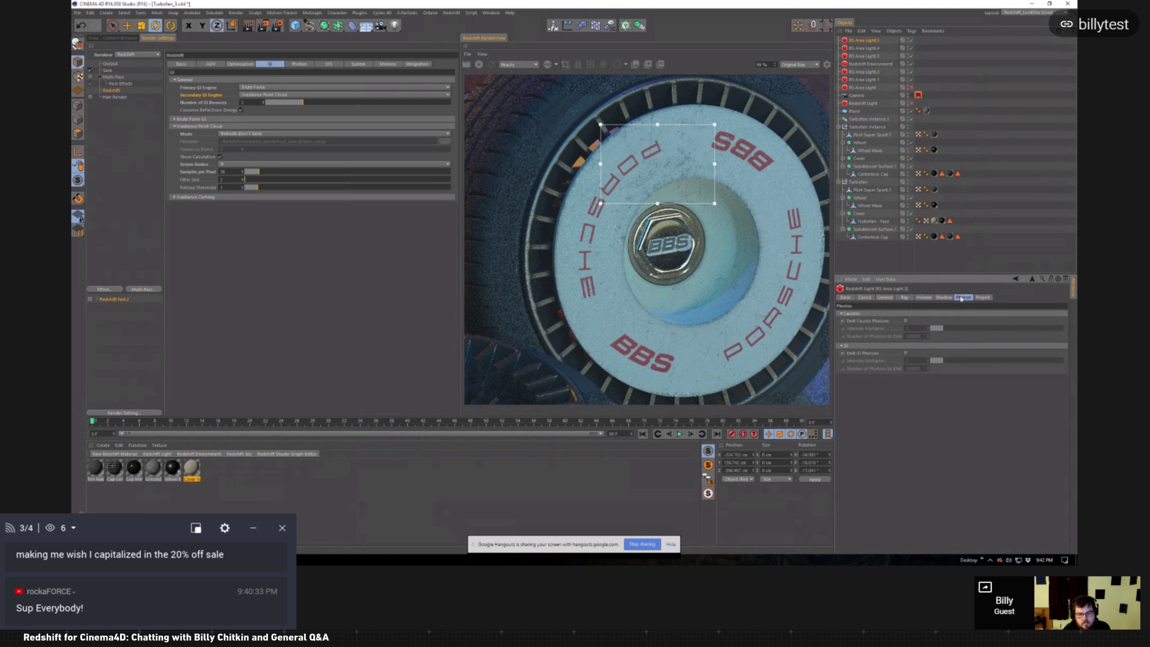
pyautogui.click(861, 355)
pyautogui.click(906, 354)
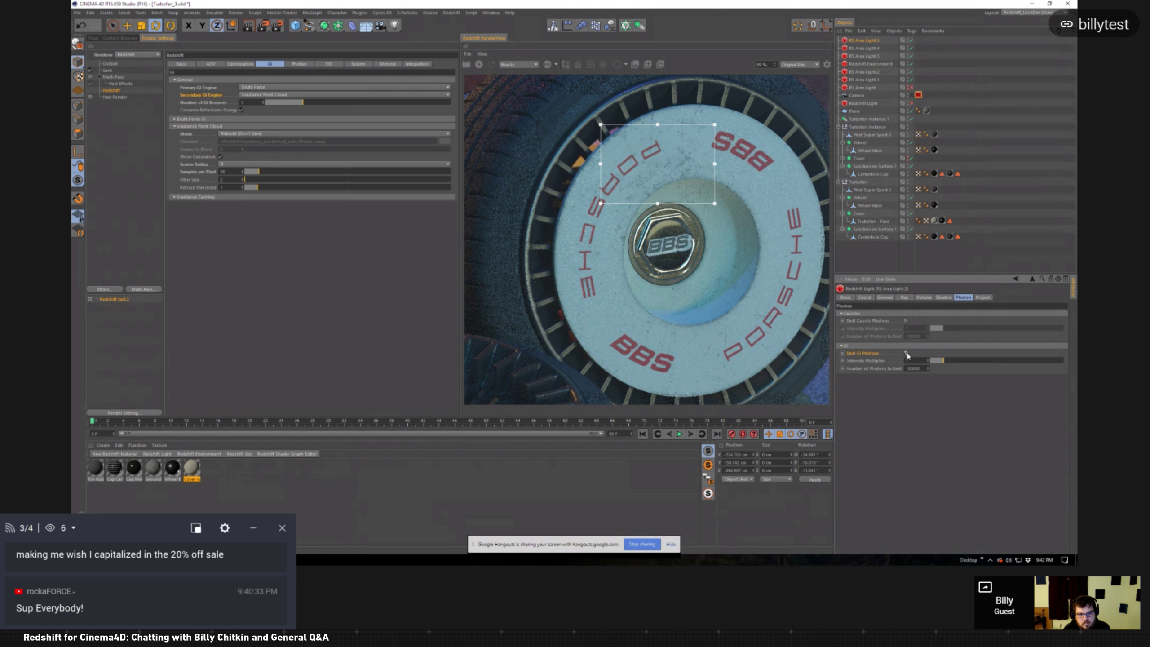
pyautogui.click(878, 364)
# Step: Enable Caustics in the Redshift Photon render settings, and show the AOV settings
pyautogui.click(292, 64)
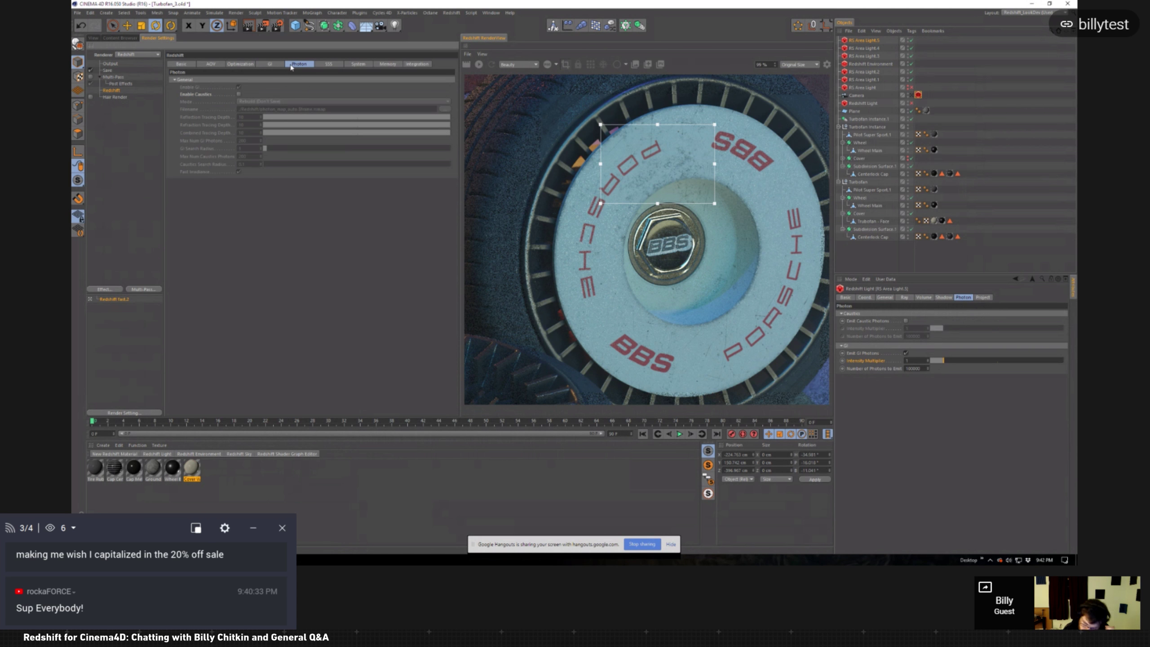
pyautogui.click(238, 94)
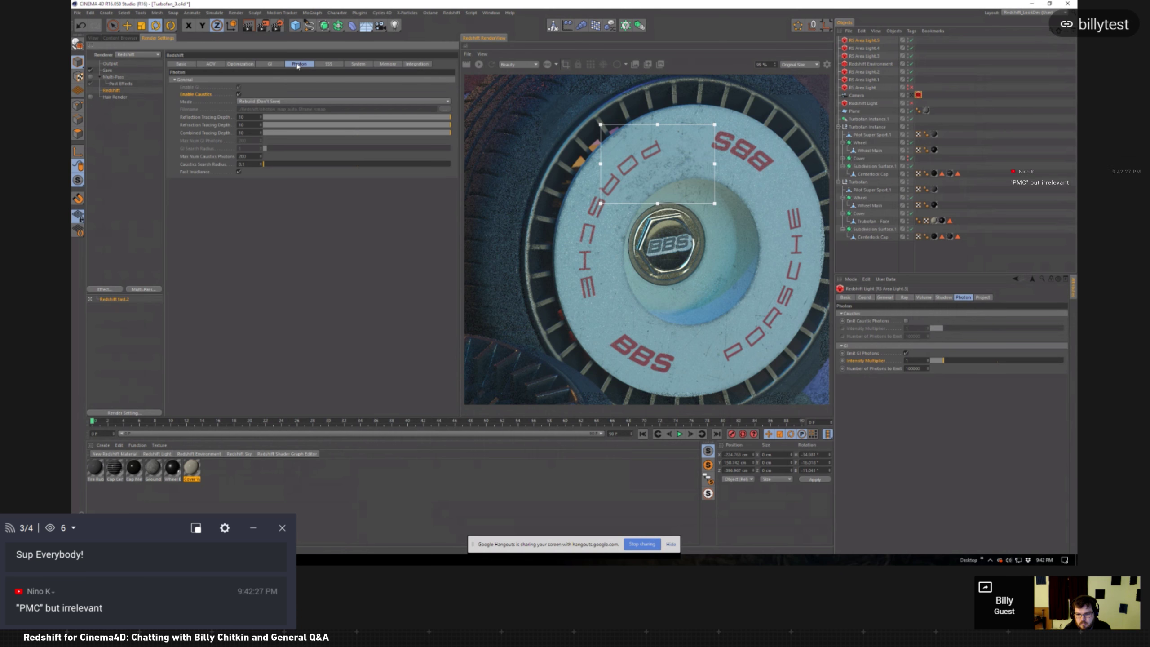
pyautogui.click(214, 65)
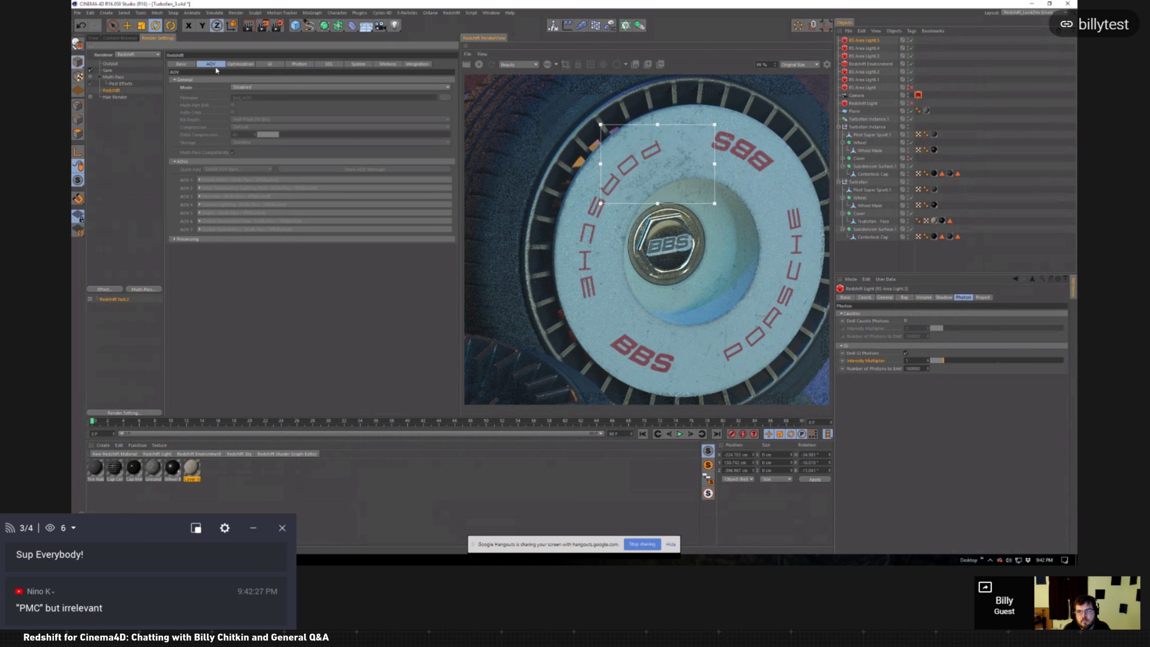
# Step: Enable AOVs in the Redshift render settings, change the first AOV's type to Caustics Raw, and return to the Basic settings
pyautogui.click(245, 87)
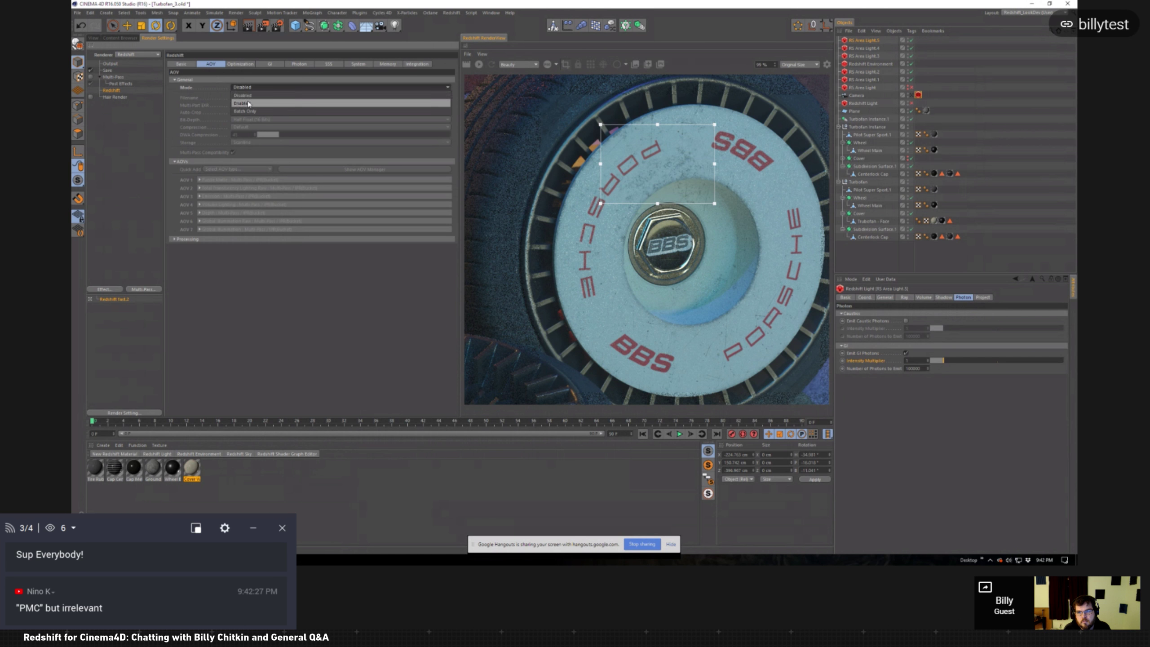
pyautogui.click(248, 104)
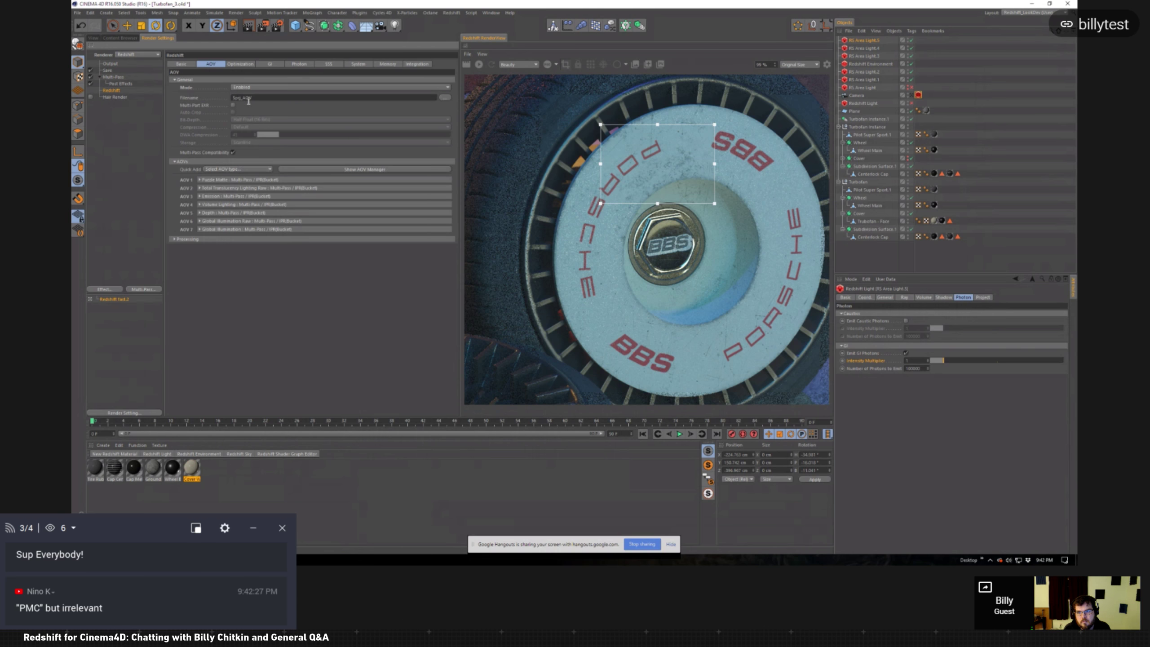
pyautogui.click(194, 239)
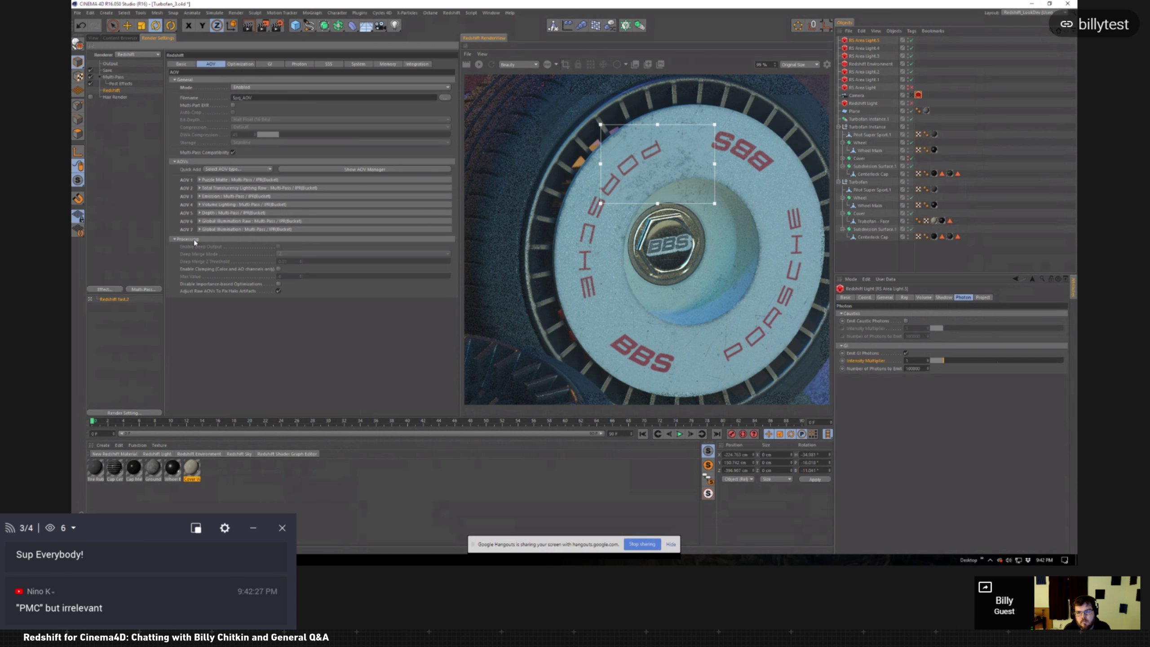
pyautogui.click(227, 179)
pyautogui.click(255, 194)
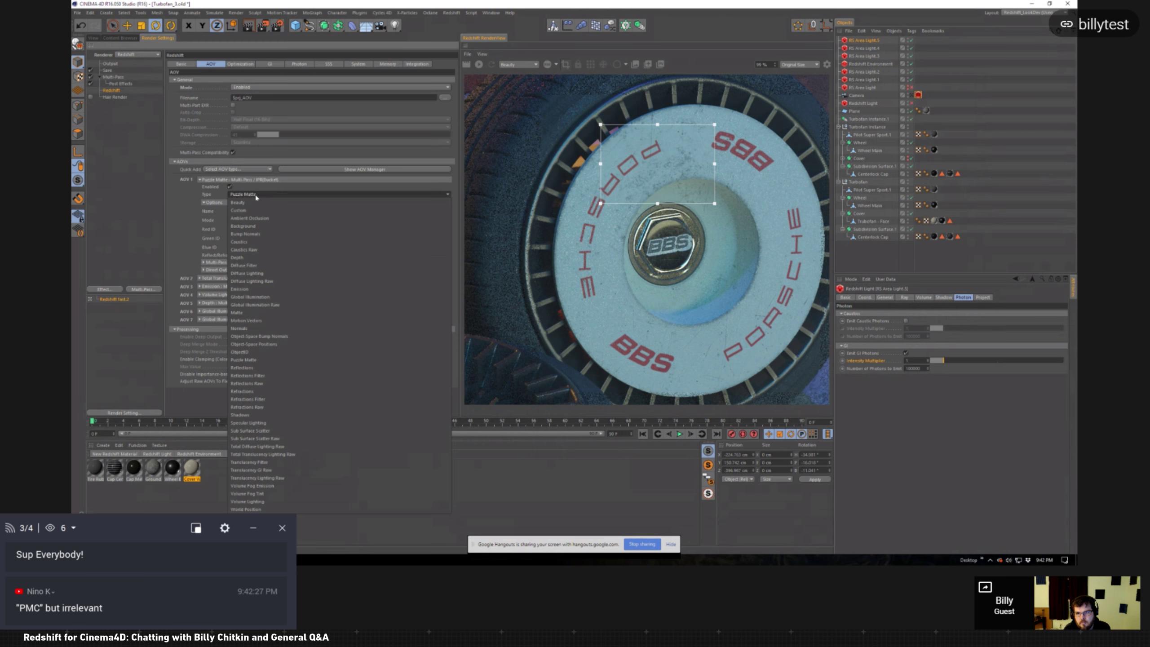
pyautogui.click(261, 249)
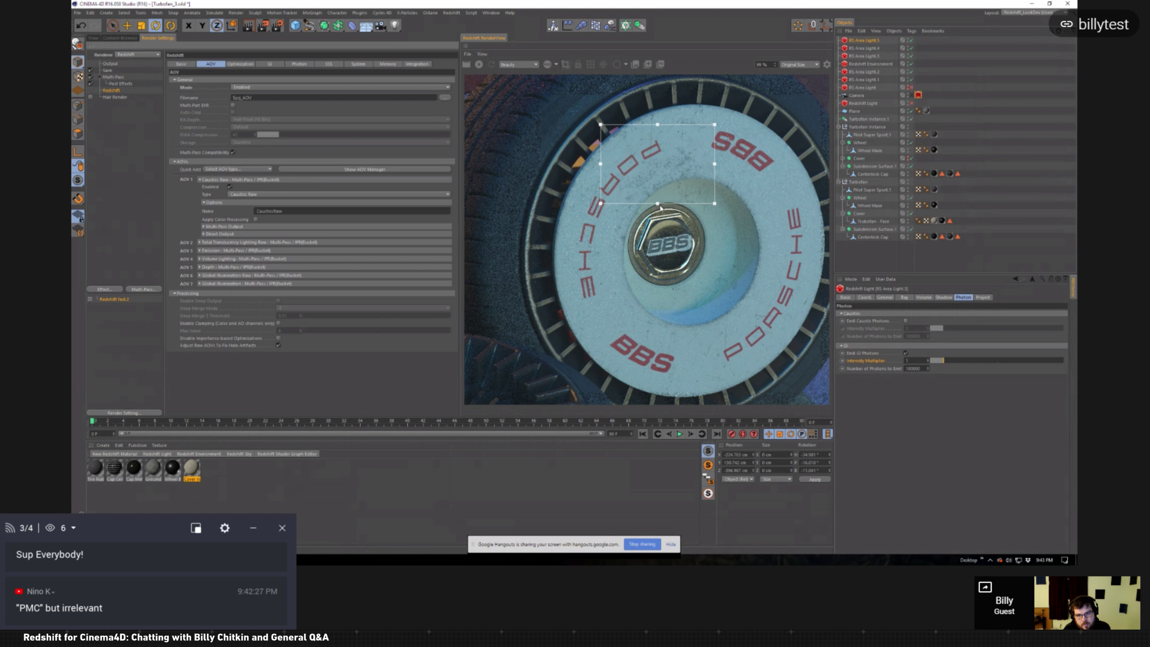
pyautogui.click(192, 162)
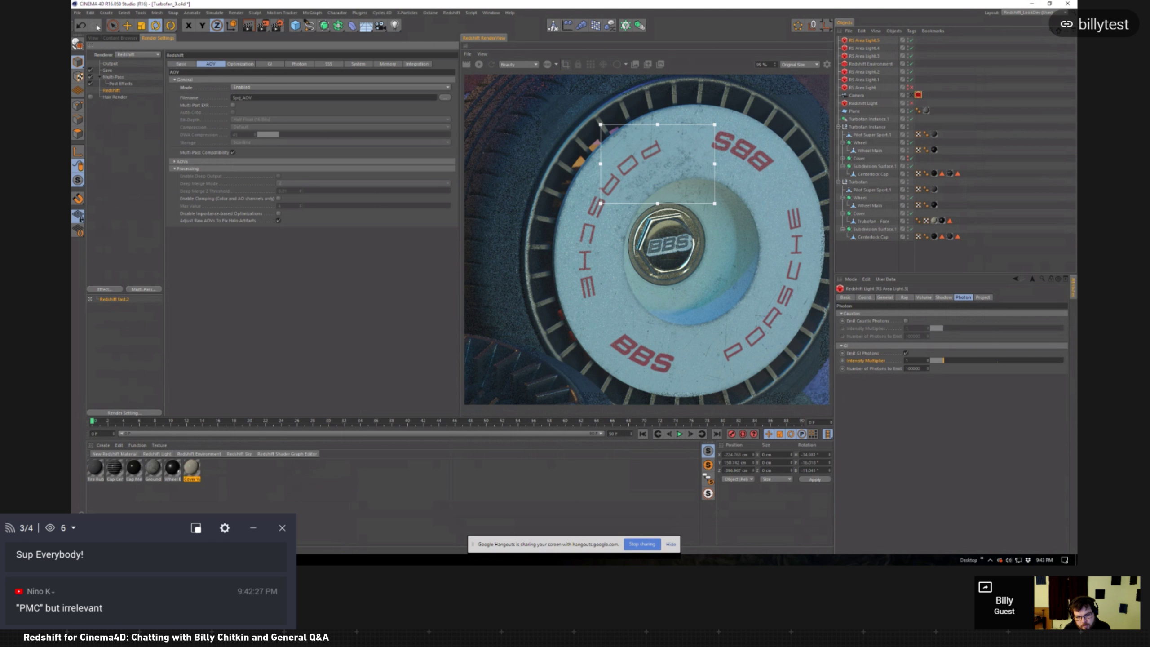
pyautogui.click(181, 64)
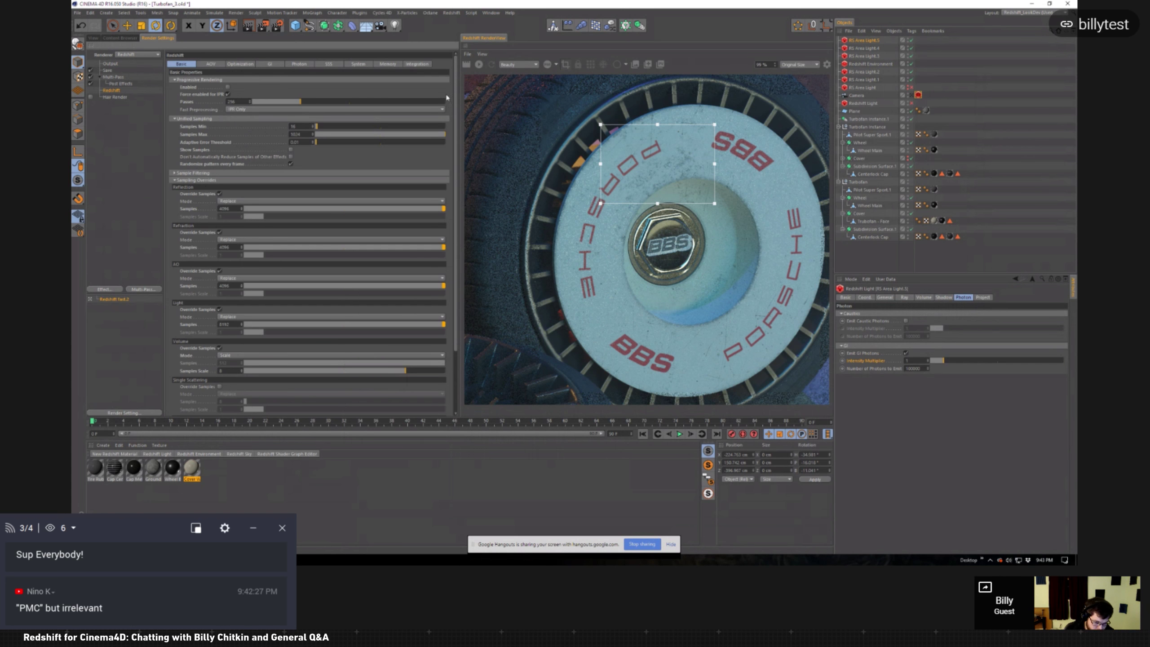
# Step: Open the car scene 03_03_18.c4d from the _Collective folder inside +Cars
pyautogui.click(79, 13)
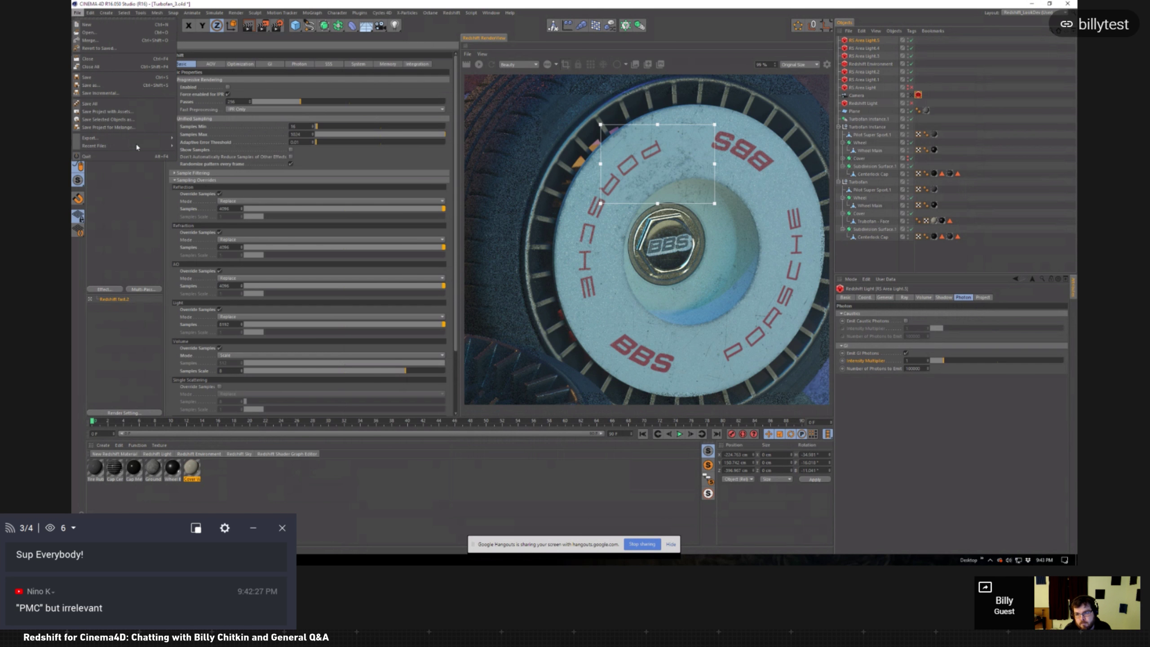
pyautogui.moveTo(137, 145)
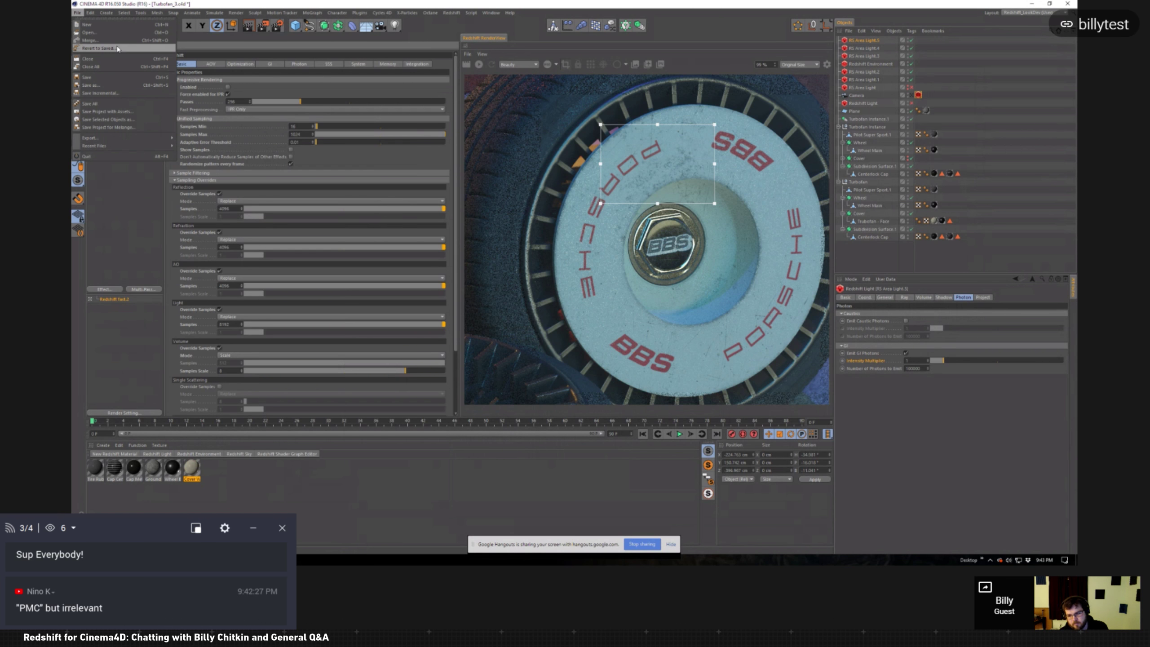
pyautogui.click(90, 33)
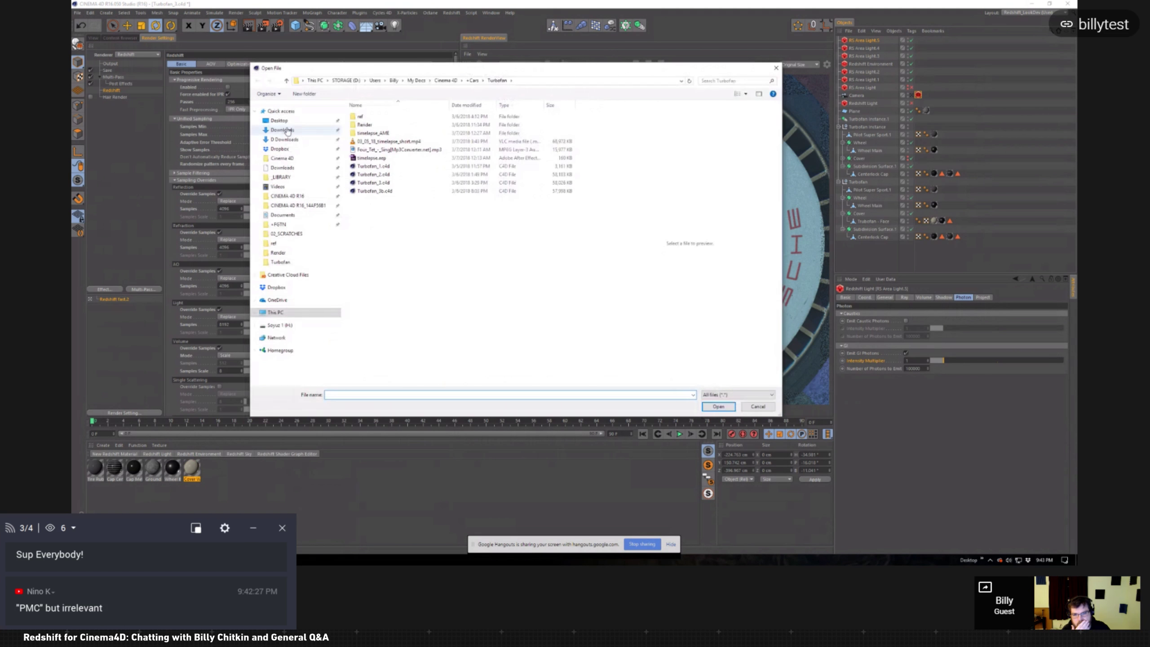
pyautogui.click(445, 80)
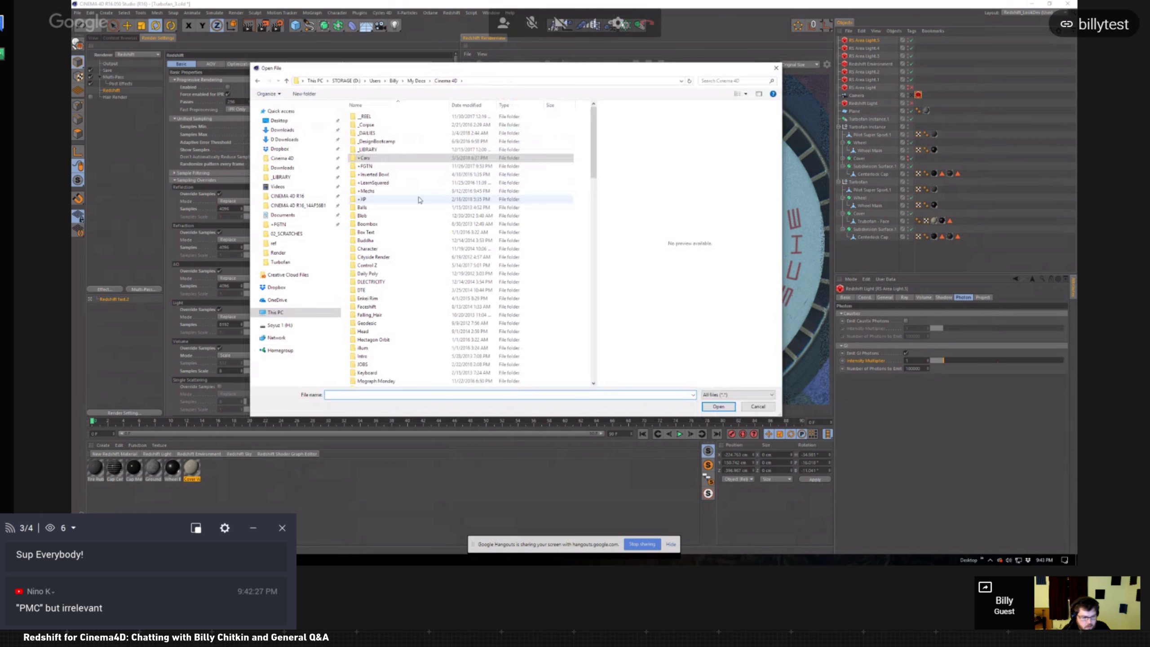
pyautogui.doubleClick(364, 158)
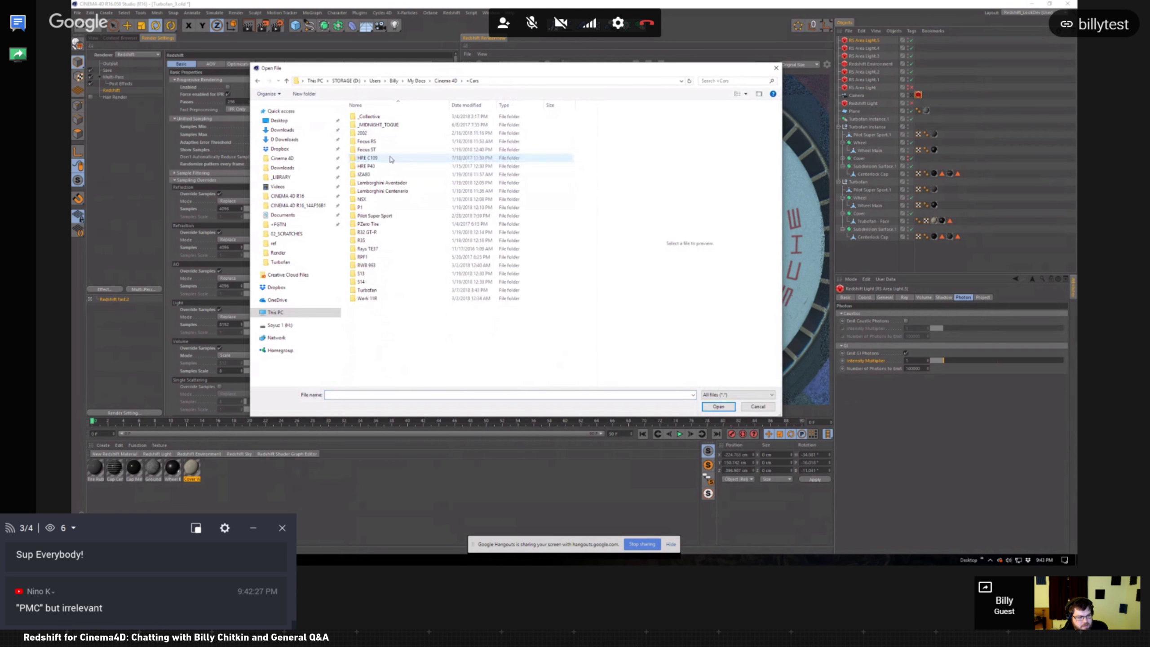
pyautogui.doubleClick(367, 118)
pyautogui.click(429, 200)
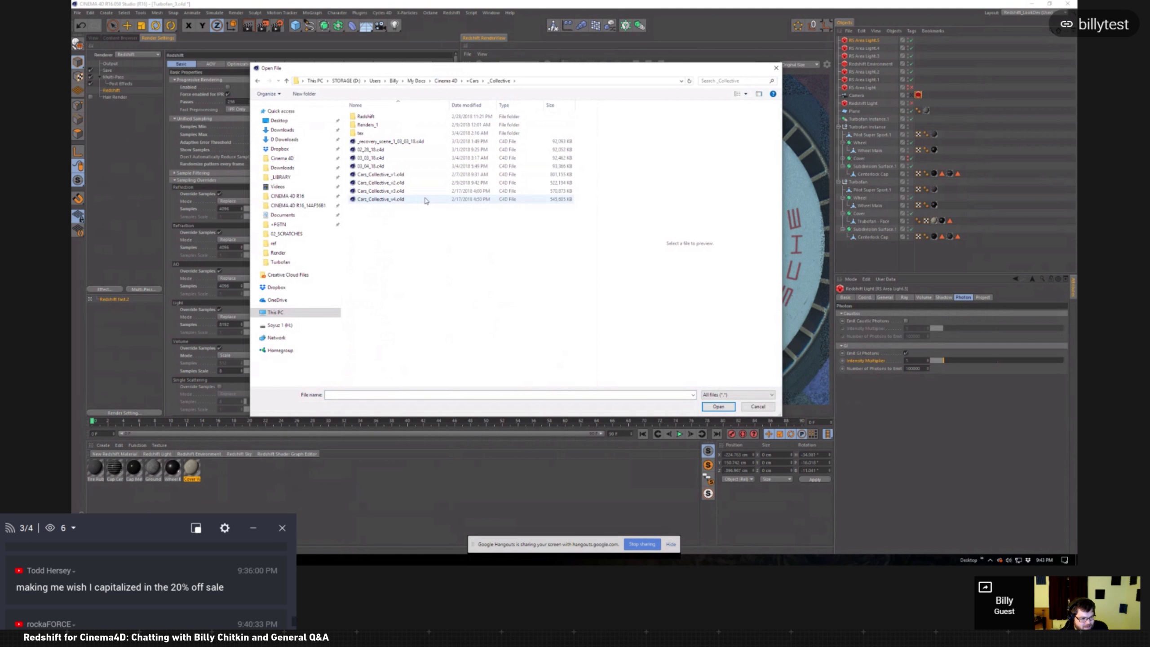
pyautogui.click(404, 158)
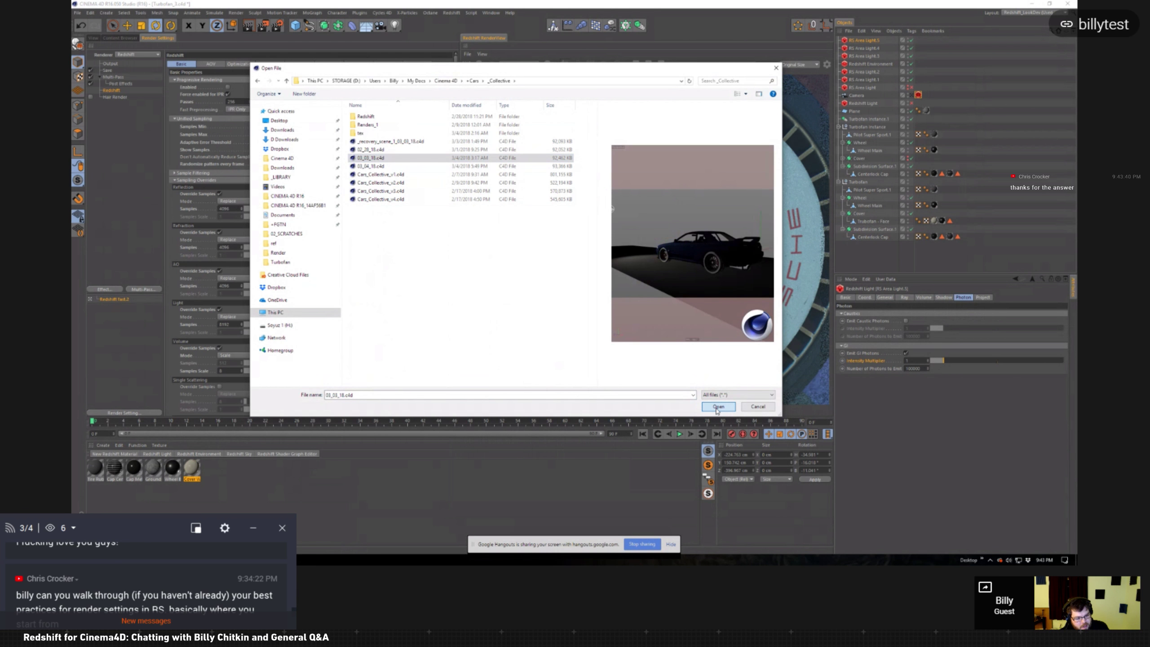
pyautogui.click(718, 406)
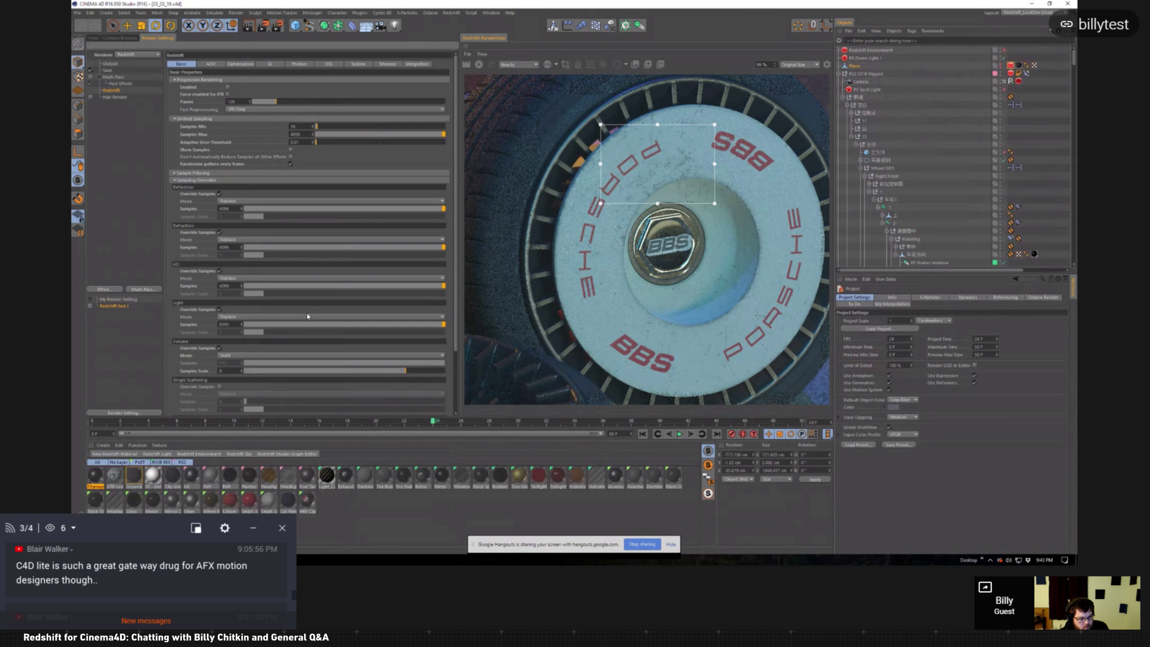
# Step: Show the car in the viewport and examine the shader graph of the Titanium Heated material
pyautogui.click(94, 38)
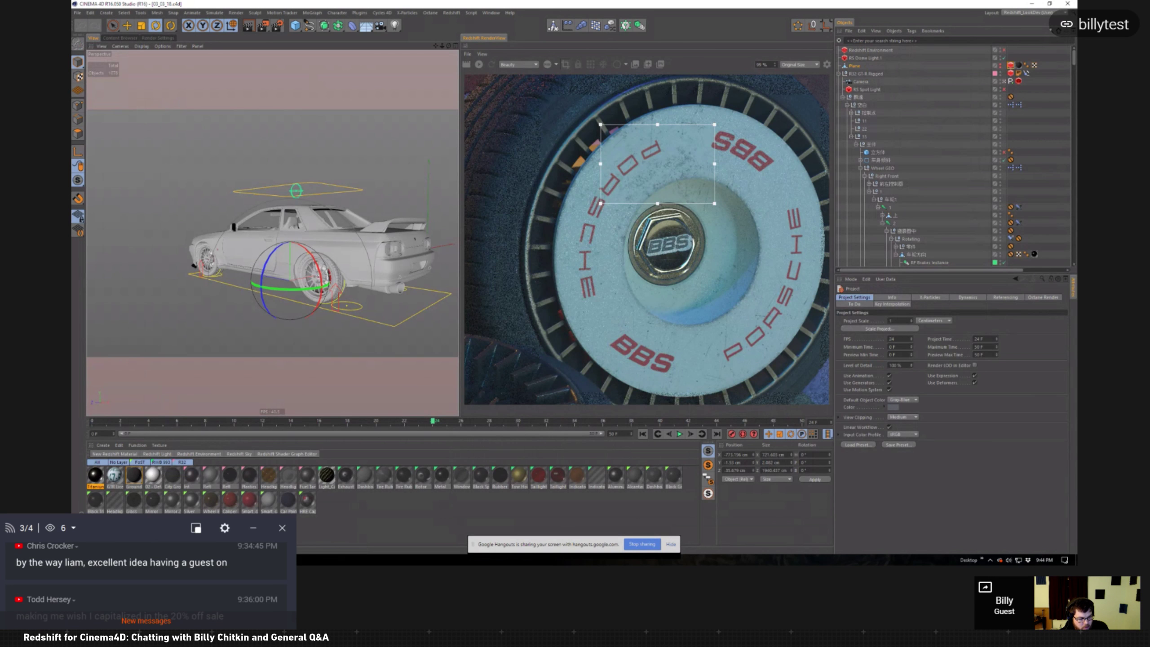
pyautogui.doubleClick(96, 475)
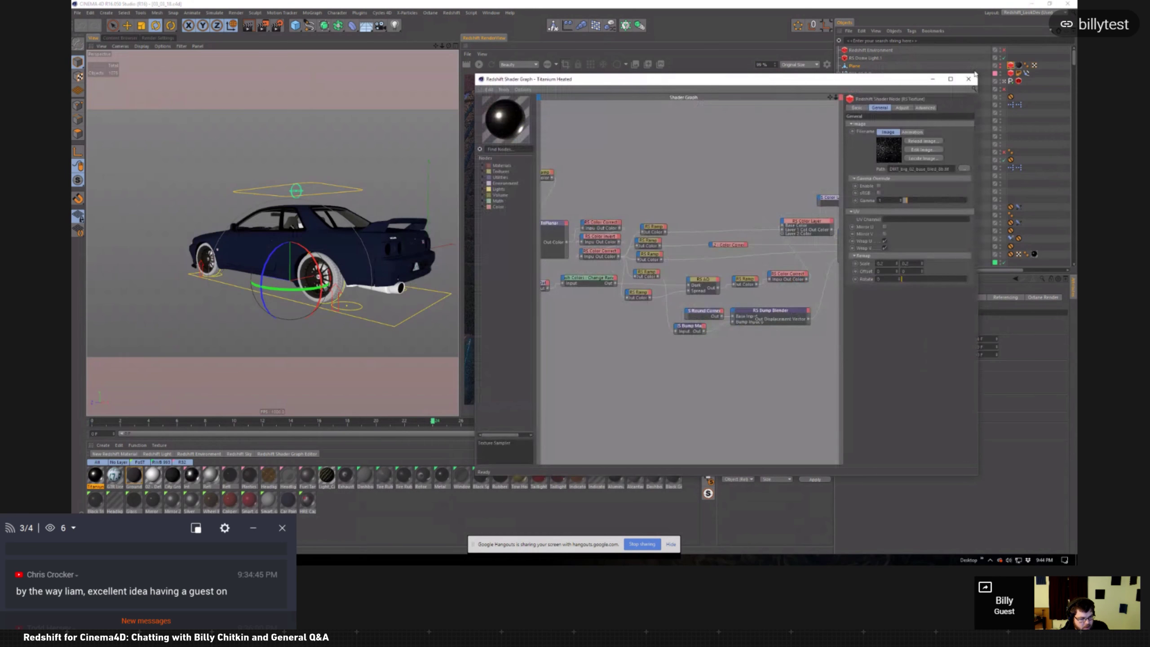
pyautogui.click(968, 79)
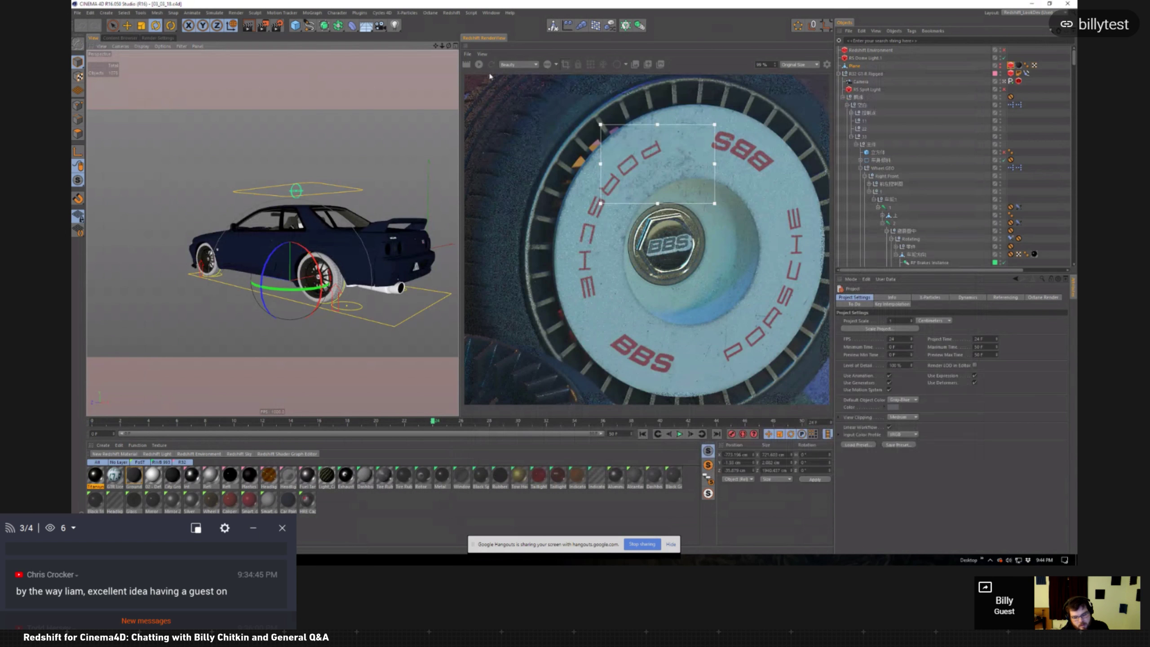
# Step: Run an interactive Redshift render of the car with the image fitted to the window and region rendering off, and stop it
pyautogui.click(479, 64)
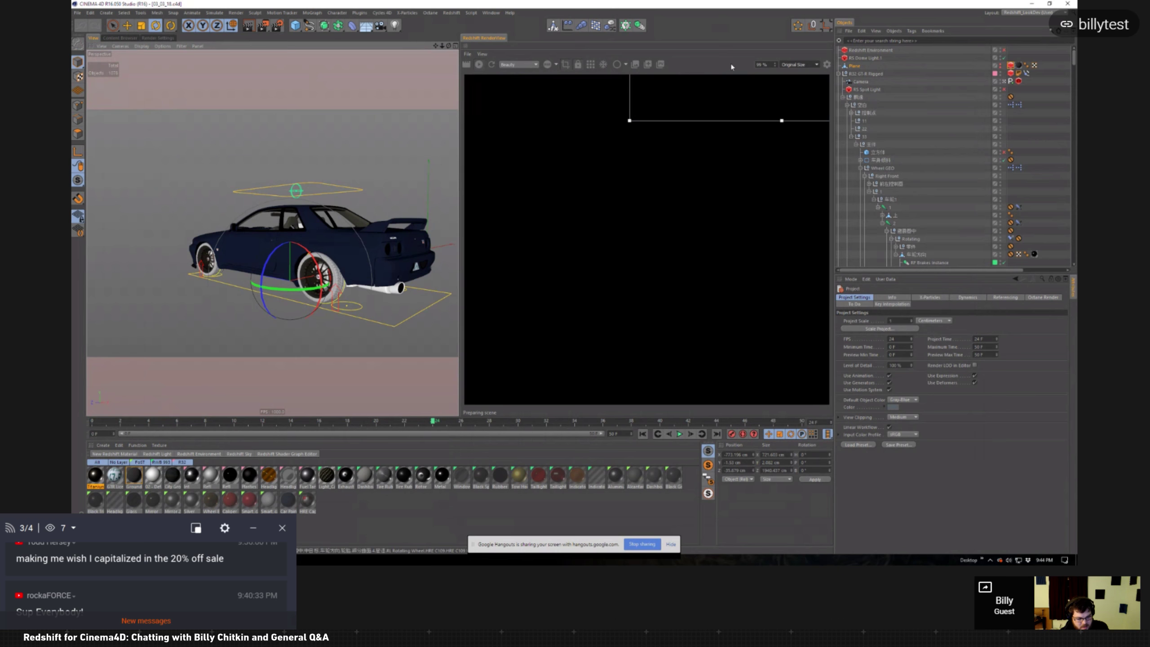
pyautogui.click(799, 65)
pyautogui.click(799, 76)
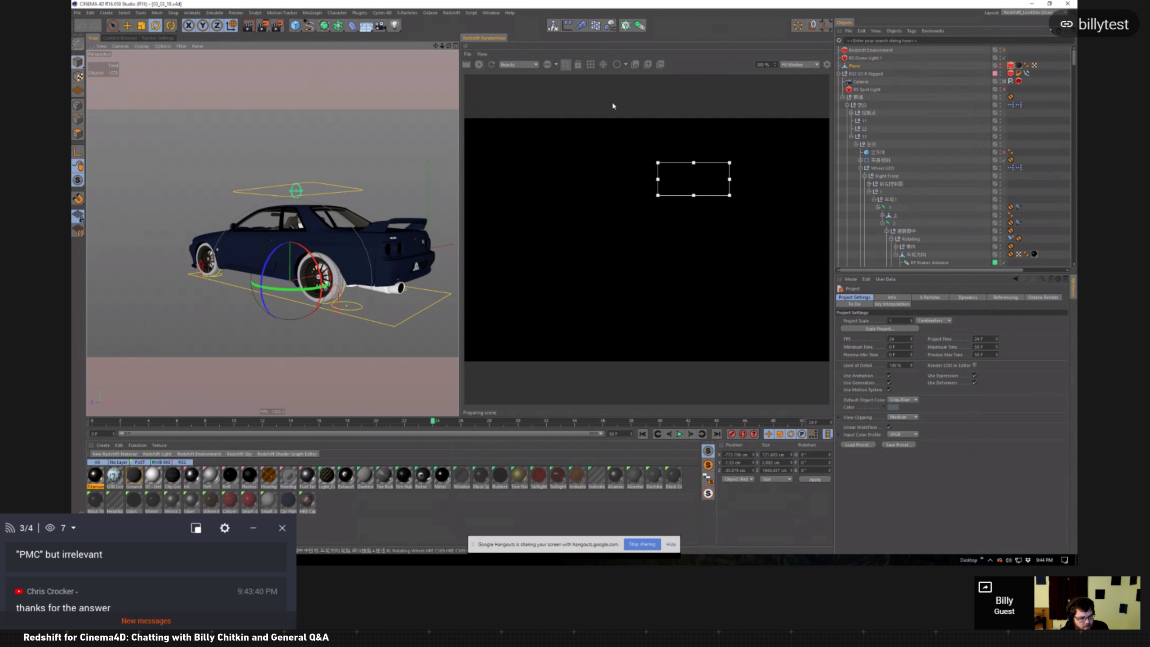
pyautogui.click(567, 68)
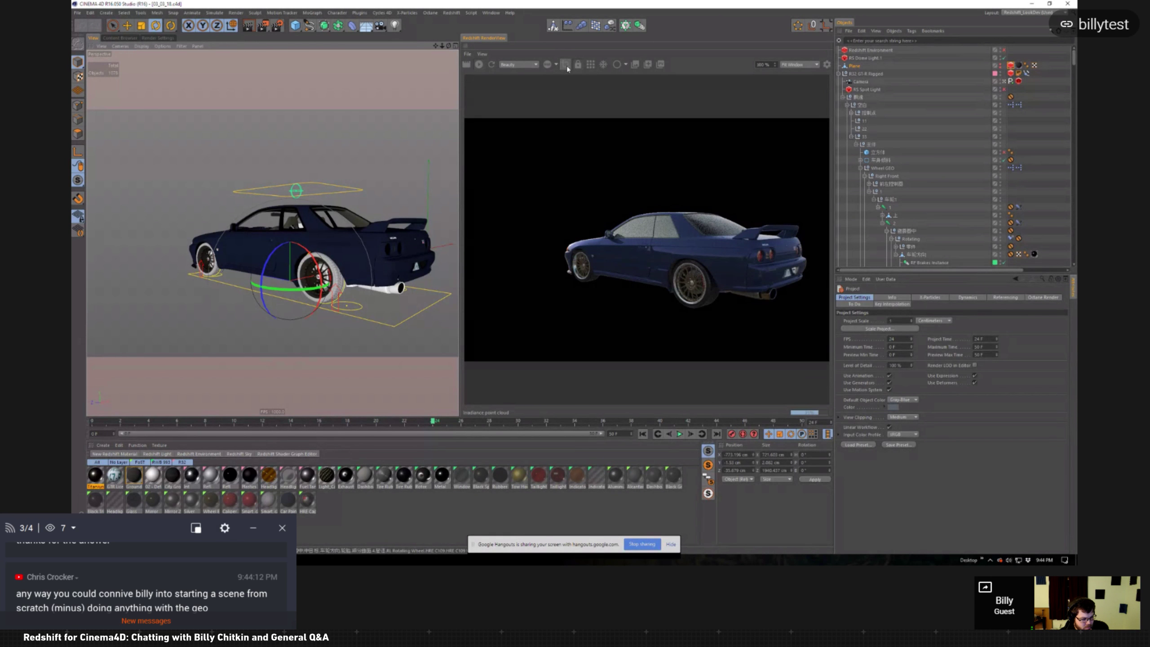
pyautogui.moveTo(154, 516); pyautogui.dragTo(158, 513)
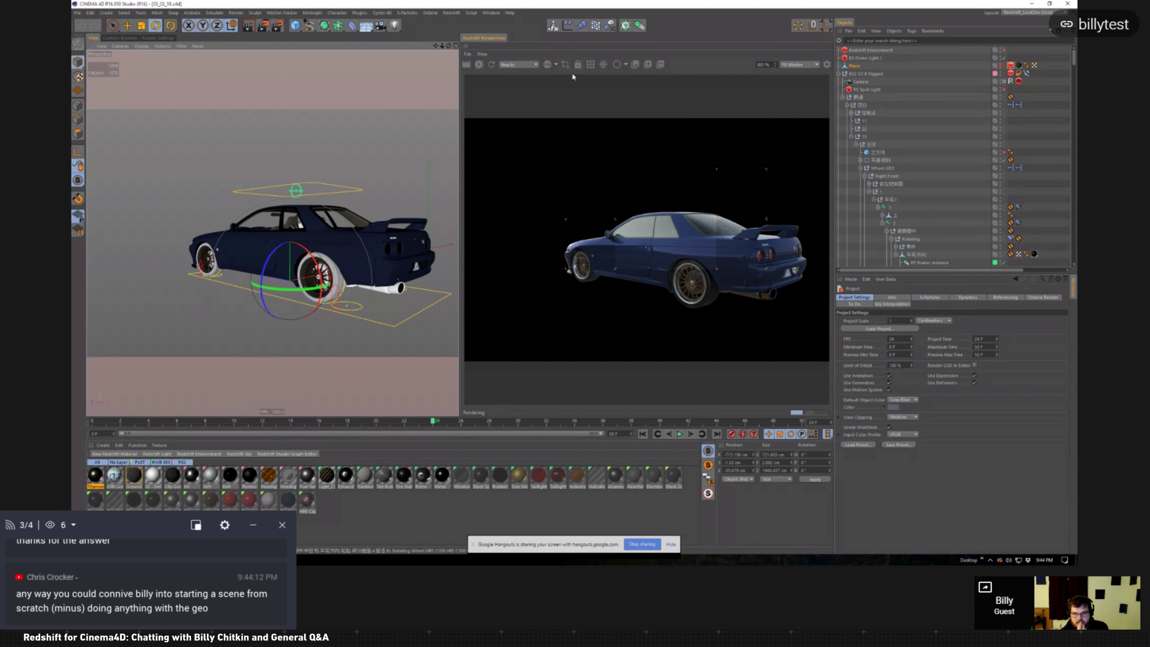
pyautogui.click(478, 68)
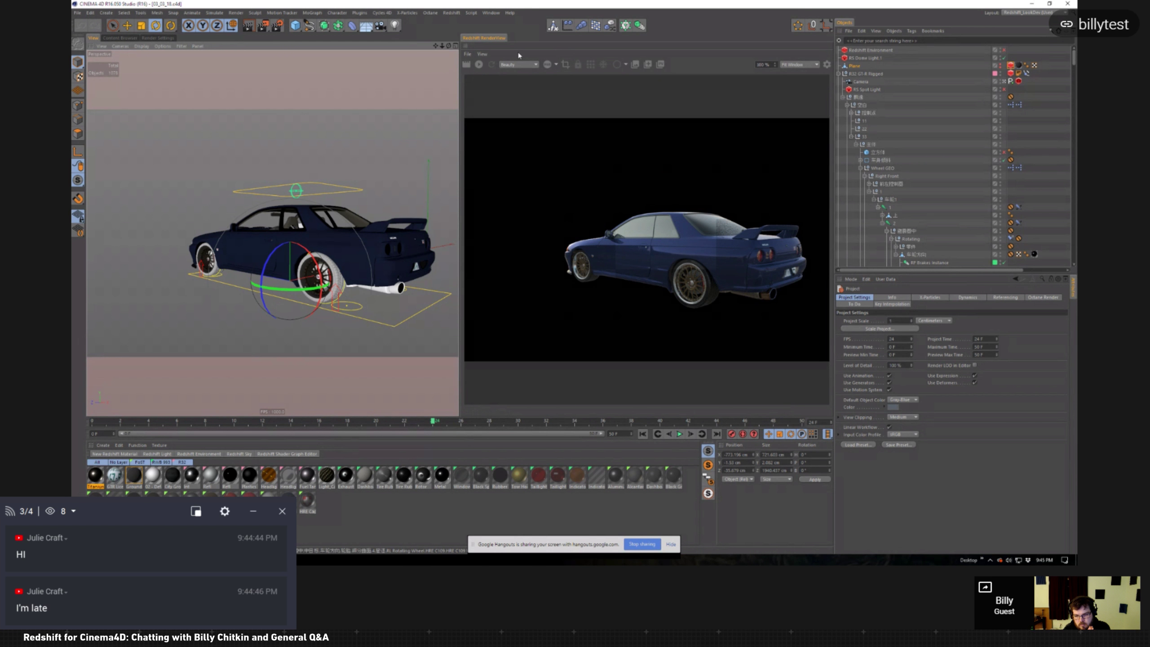
# Step: Check the spot light's Photon properties, restart the interactive render, and show the General properties of the RS Dome Light
pyautogui.click(876, 58)
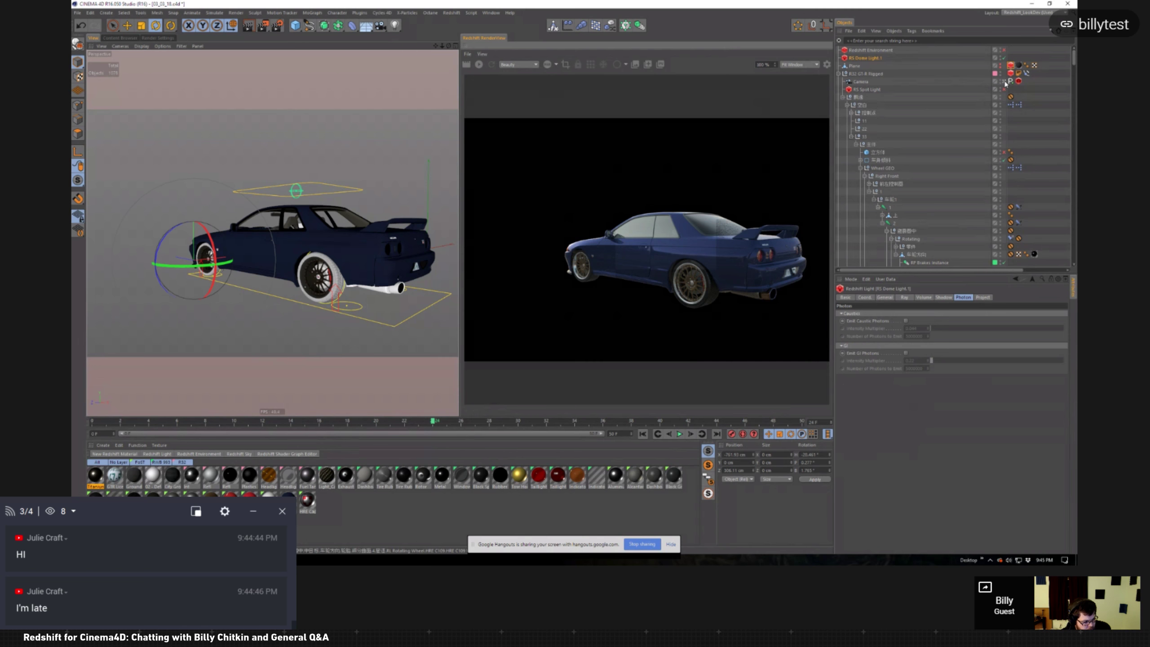
pyautogui.click(865, 90)
pyautogui.click(479, 65)
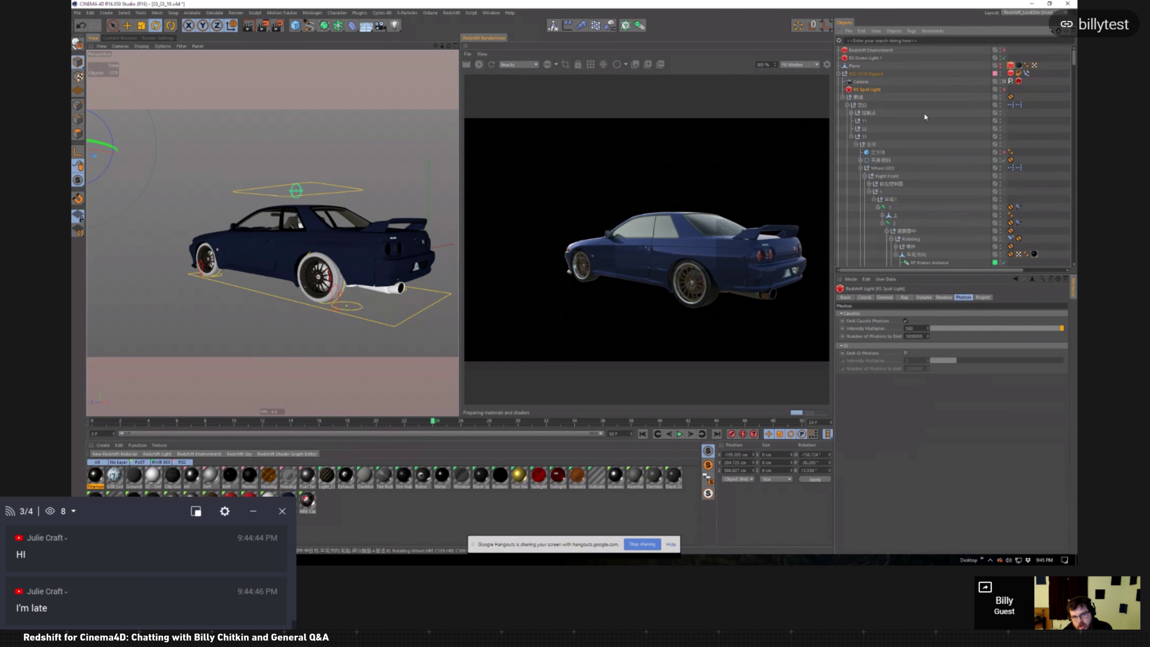
pyautogui.click(866, 58)
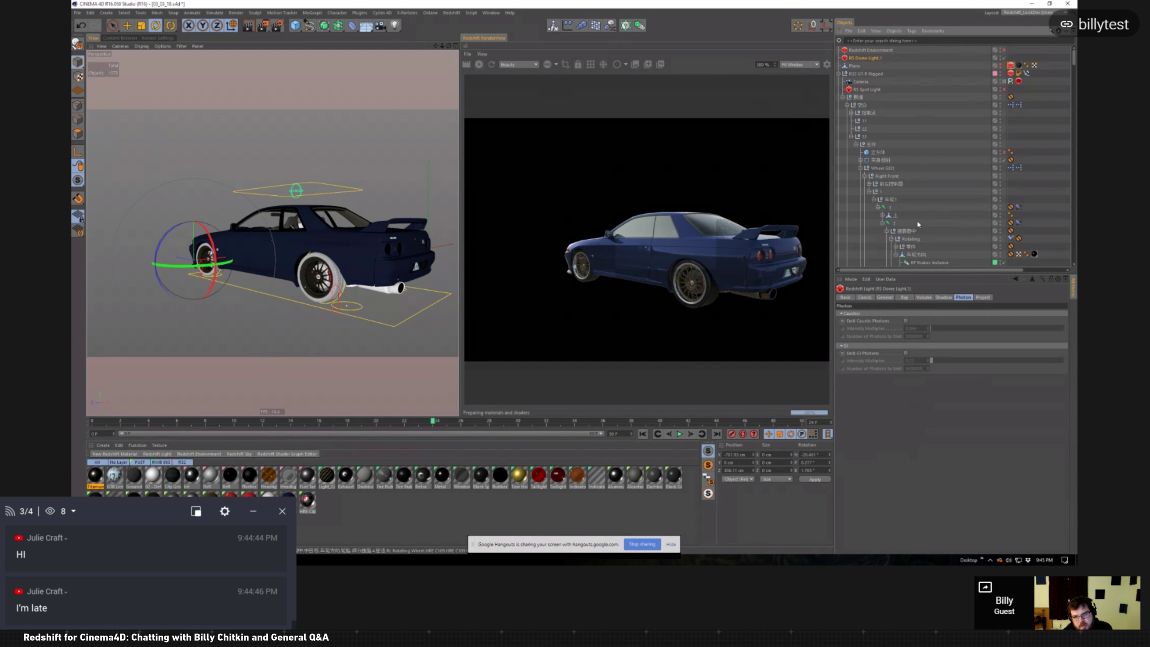
pyautogui.click(884, 298)
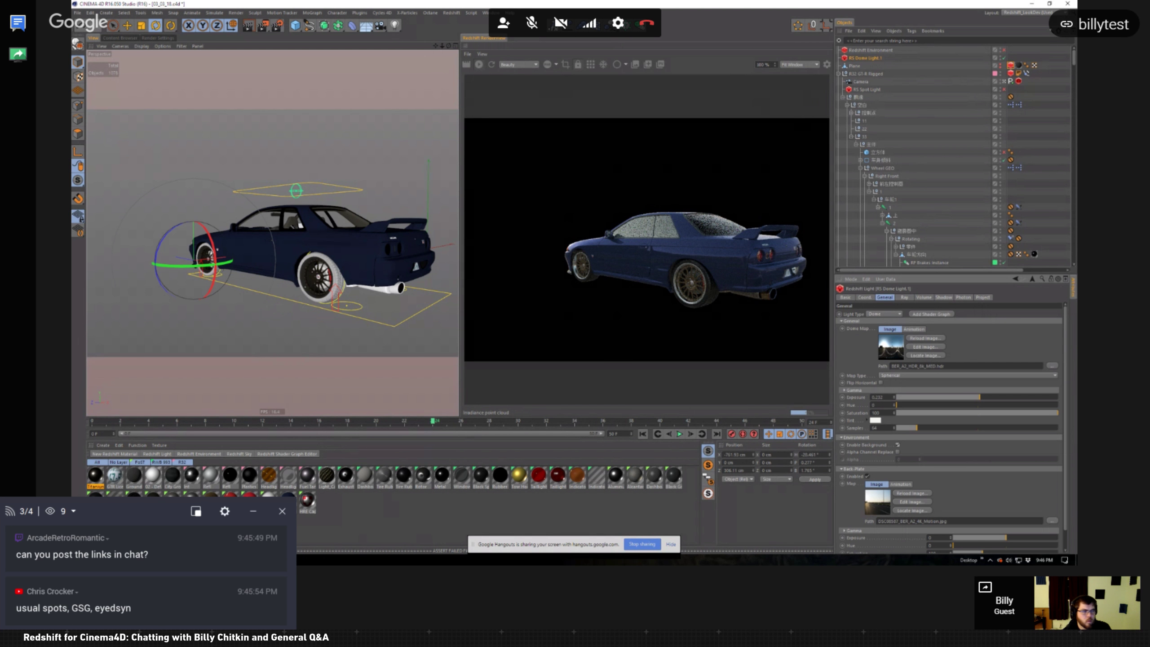
# Step: Switch to the browser to show the GERNGE home page, and return to the full-screen Google Hangouts screen share
pyautogui.rightClick(271, 559)
pyautogui.click(332, 525)
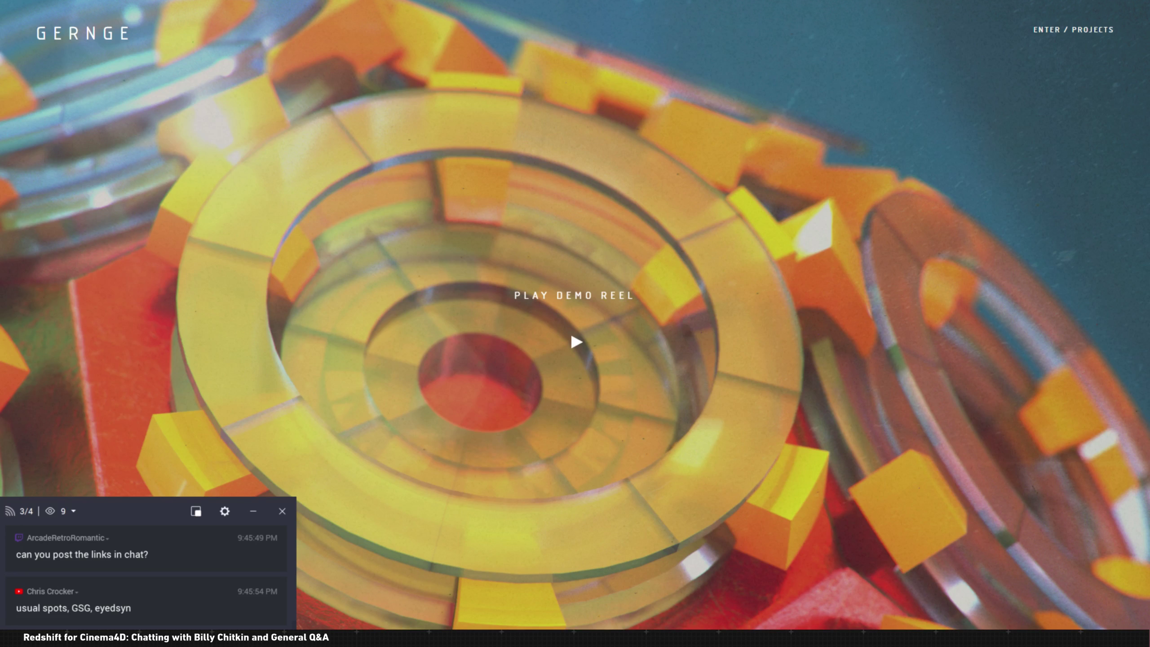
pyautogui.press('F11')
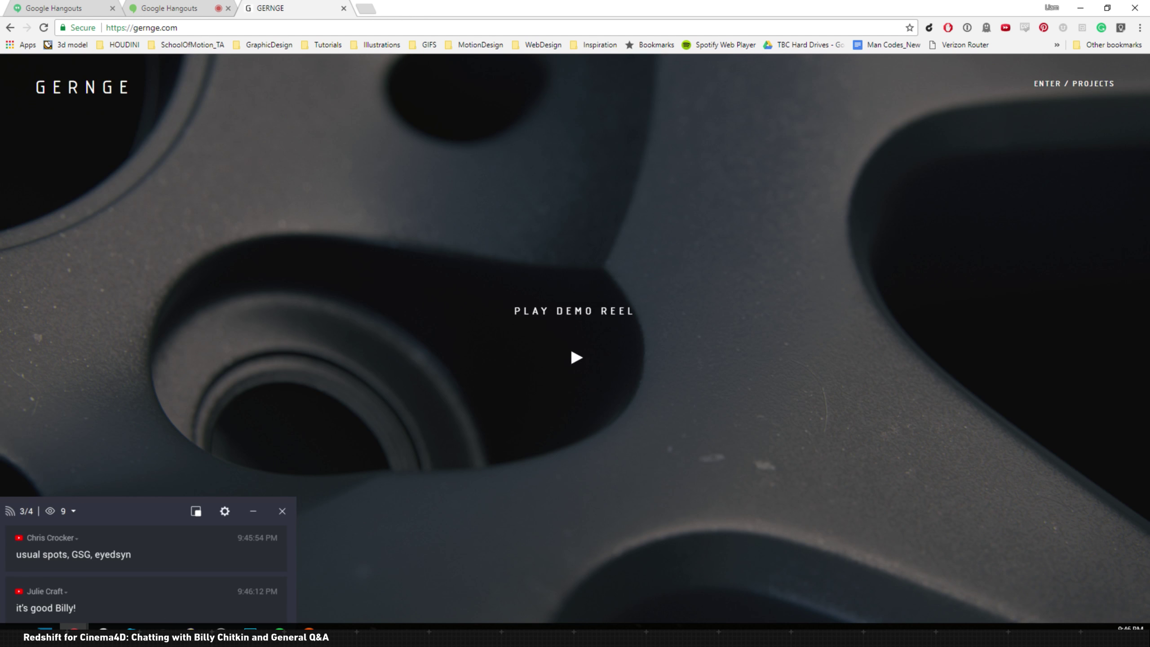
pyautogui.press('F11')
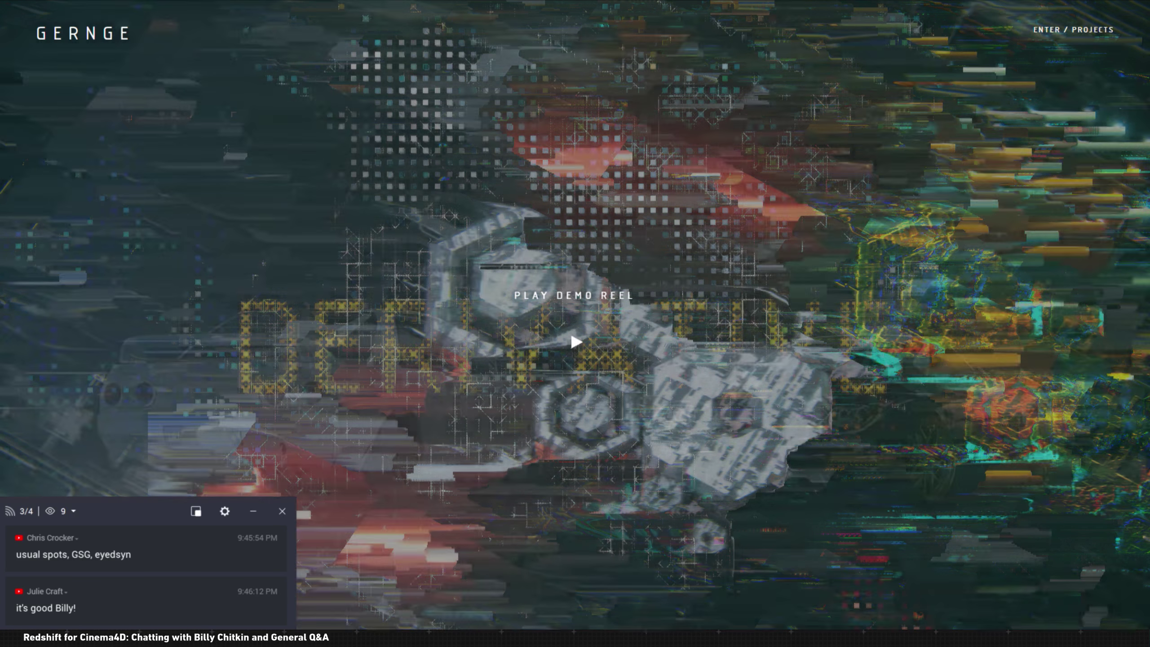
pyautogui.press('F11')
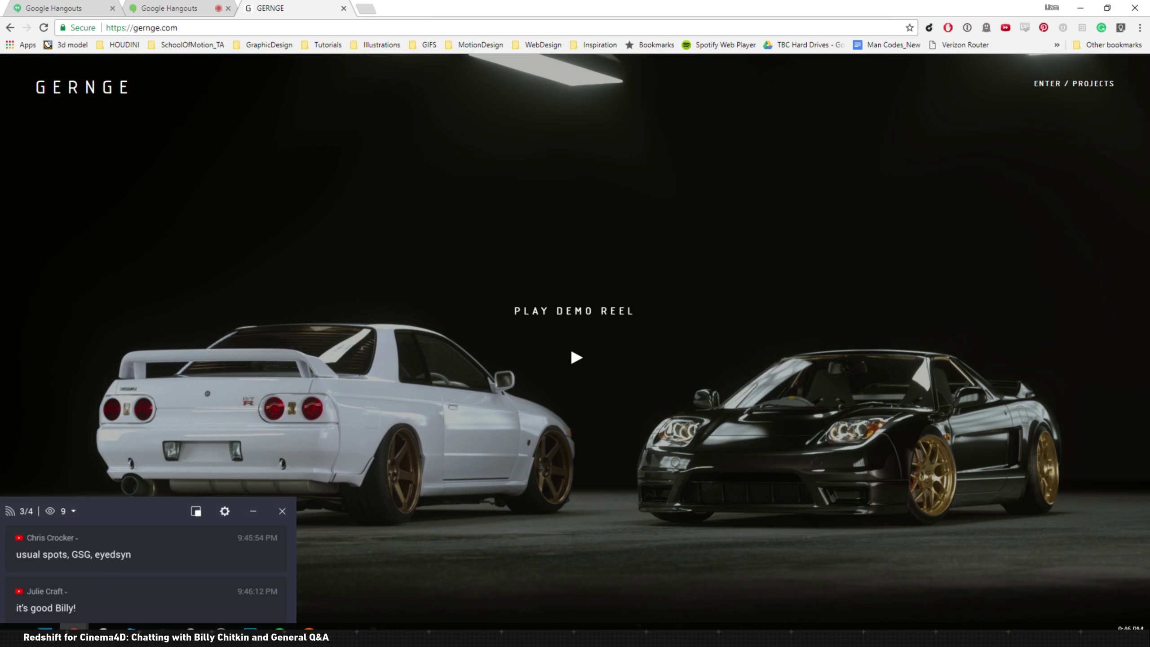
pyautogui.hotkey('ctrl', 'shift', 'Tab')
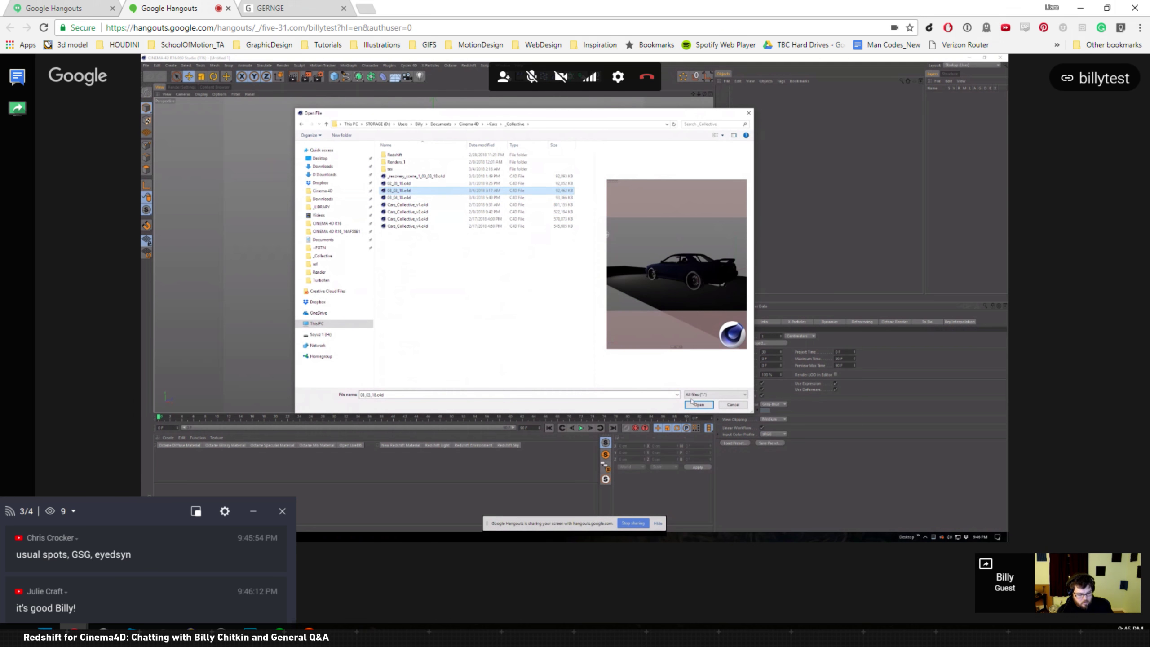
pyautogui.press('F11')
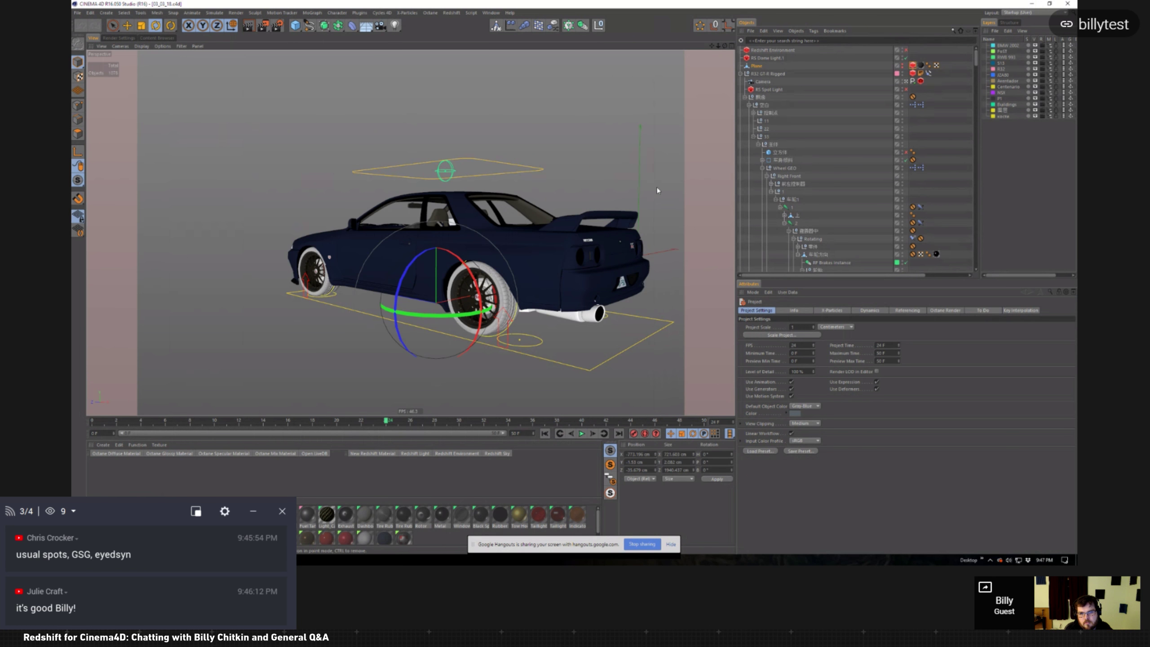
# Step: Select the RS Dome Light in the reopened car scene and enlarge its properties area to include the Back-Plate settings
pyautogui.click(767, 58)
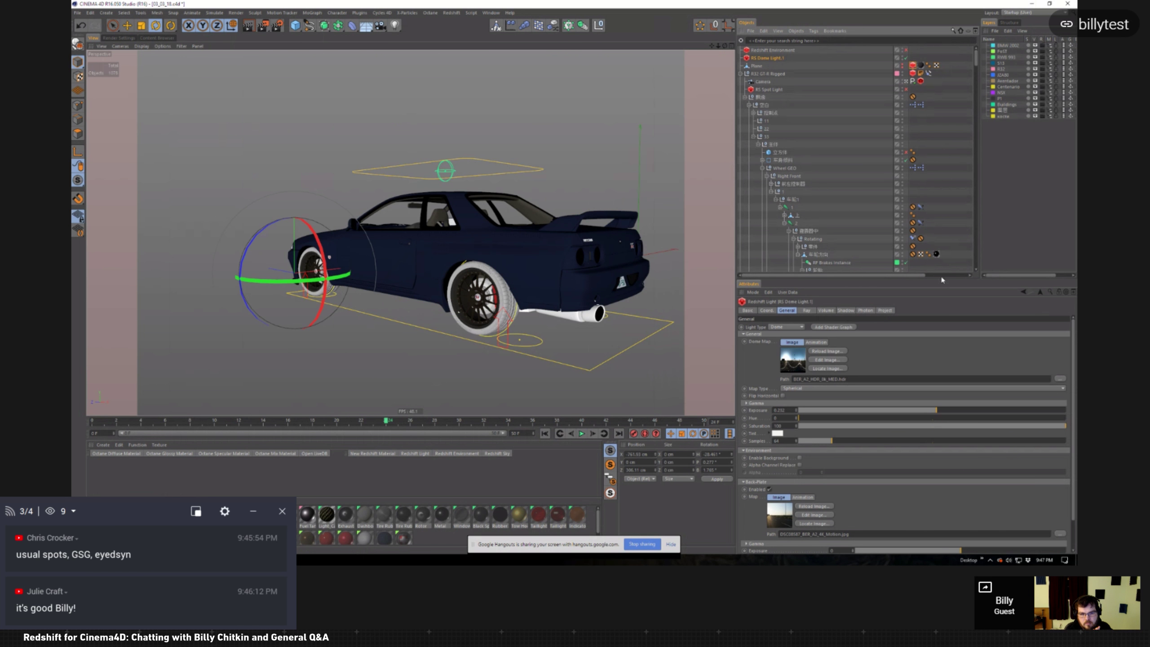
pyautogui.moveTo(946, 257); pyautogui.dragTo(939, 180)
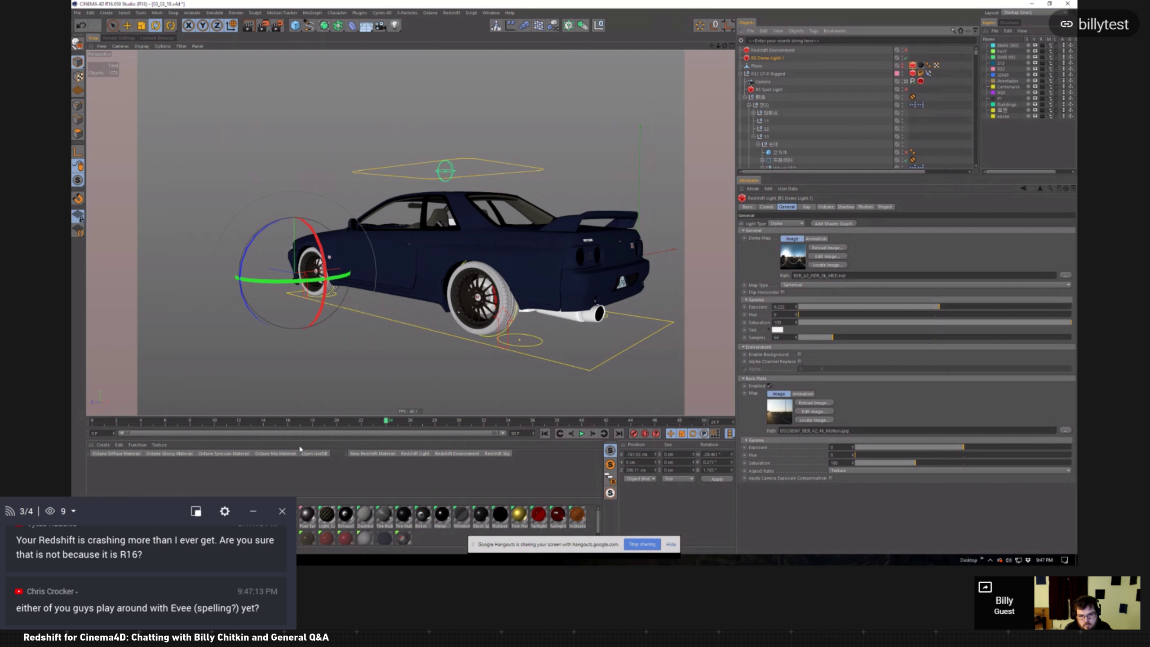
# Step: Switch to File Explorer and preview the 2k HDR image in the HDRI folder of BER_A2_MED, under the library's AutomotiveCGI HDRIs
pyautogui.hotkey('alt', 'Tab')
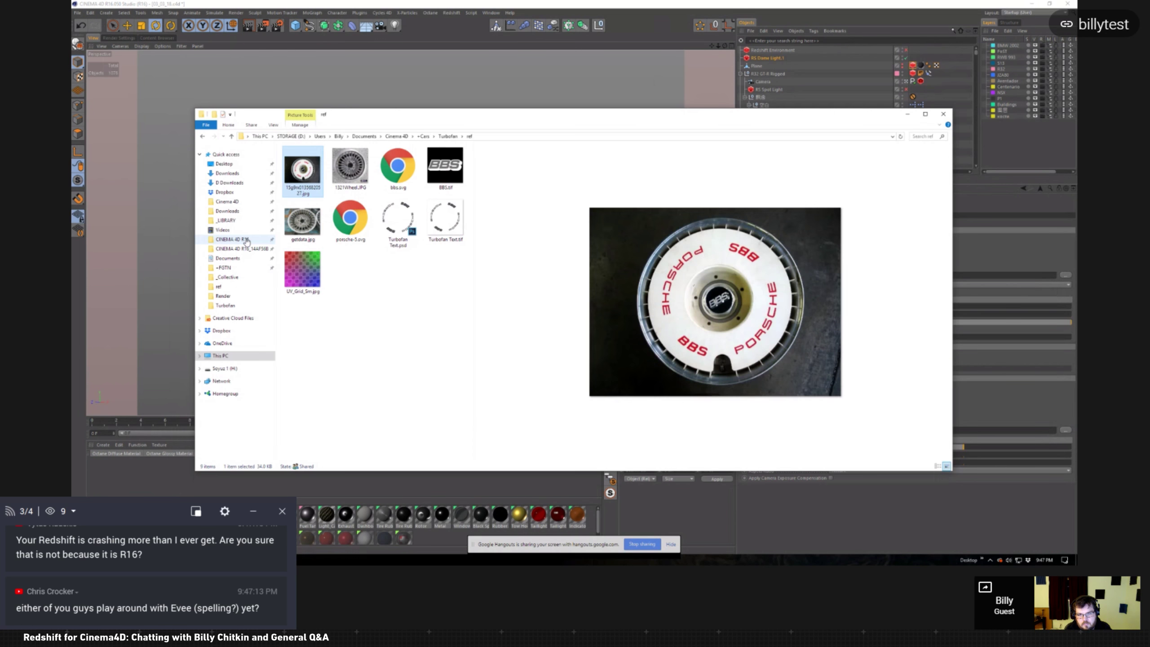
pyautogui.click(244, 192)
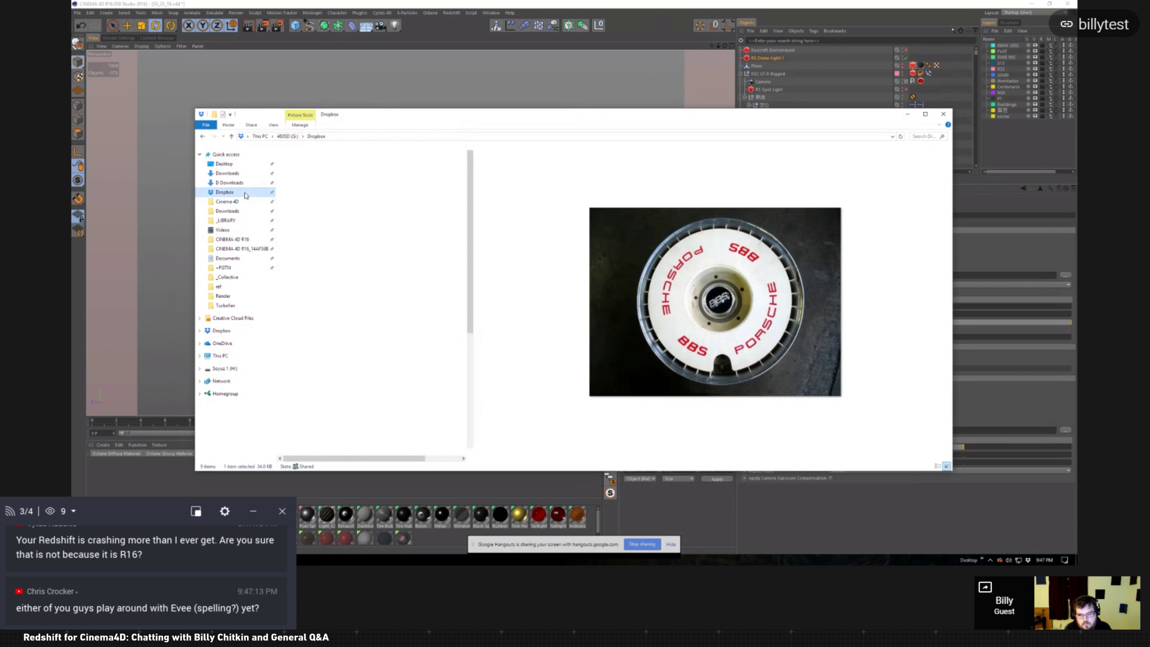
pyautogui.click(243, 220)
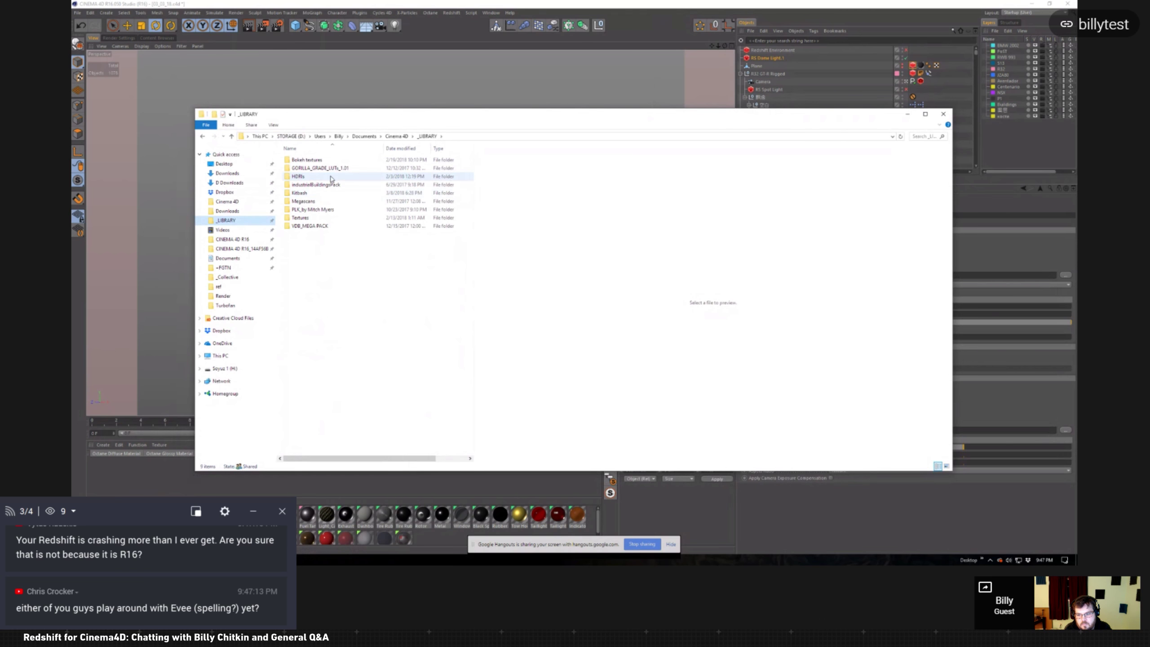
pyautogui.doubleClick(317, 176)
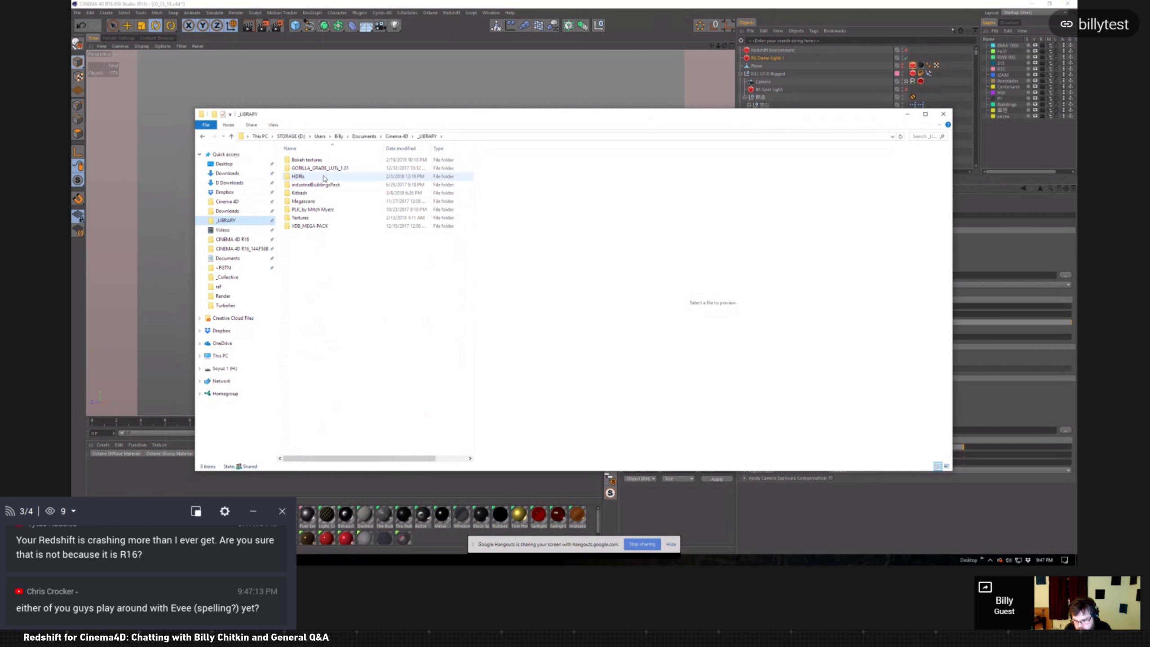
pyautogui.doubleClick(309, 160)
pyautogui.doubleClick(317, 161)
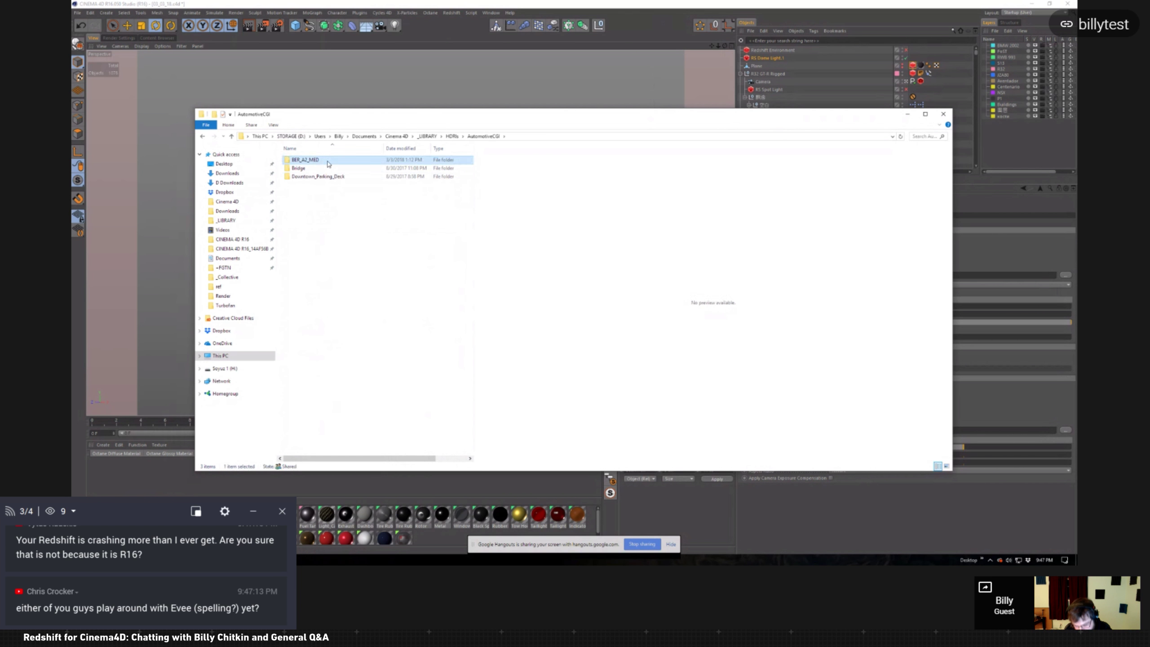
pyautogui.doubleClick(303, 168)
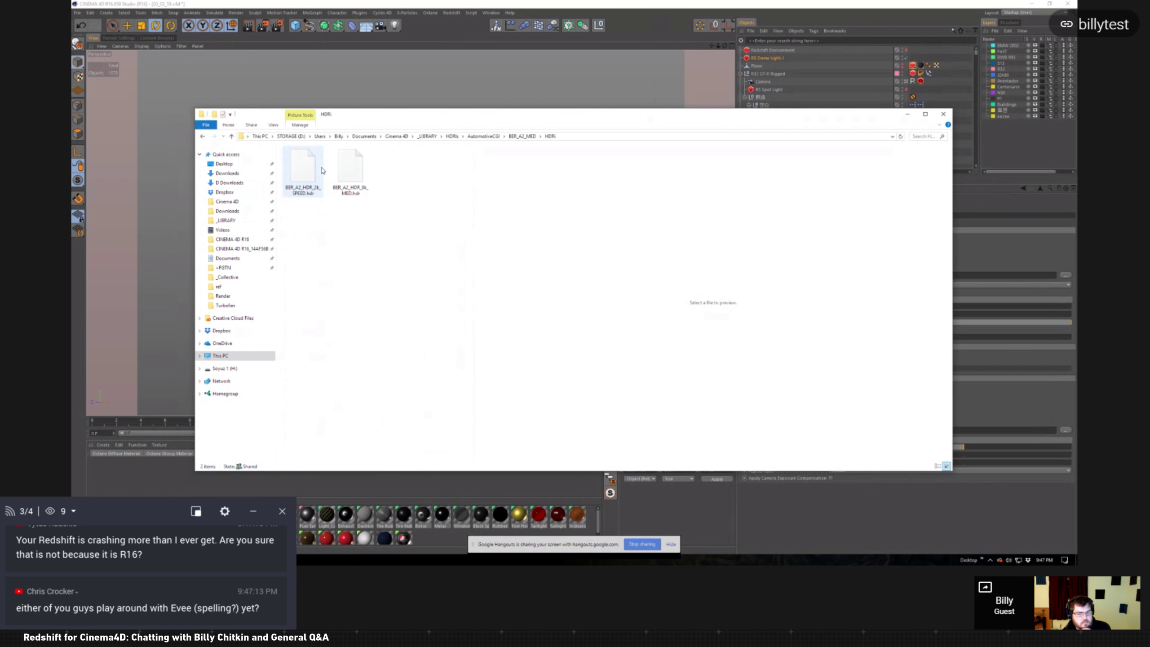
pyautogui.click(290, 172)
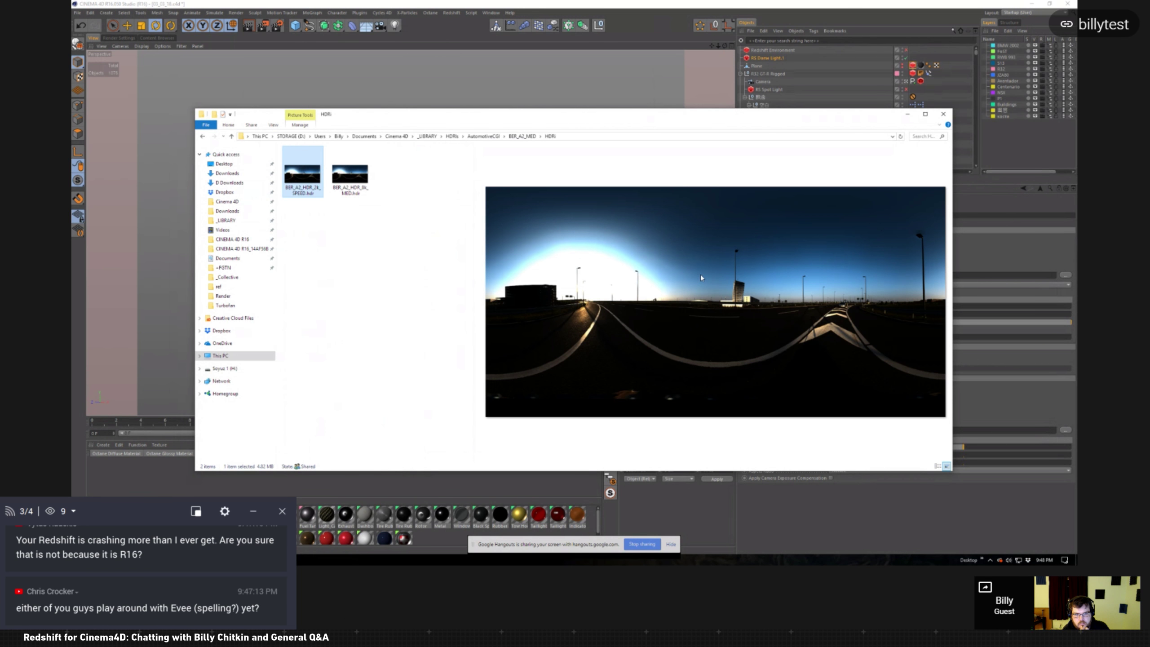
# Step: Preview the DSC08562_BER_A2_4K.jpg photo in the Backplate folder and move the window clear of the dome light settings
pyautogui.click(203, 137)
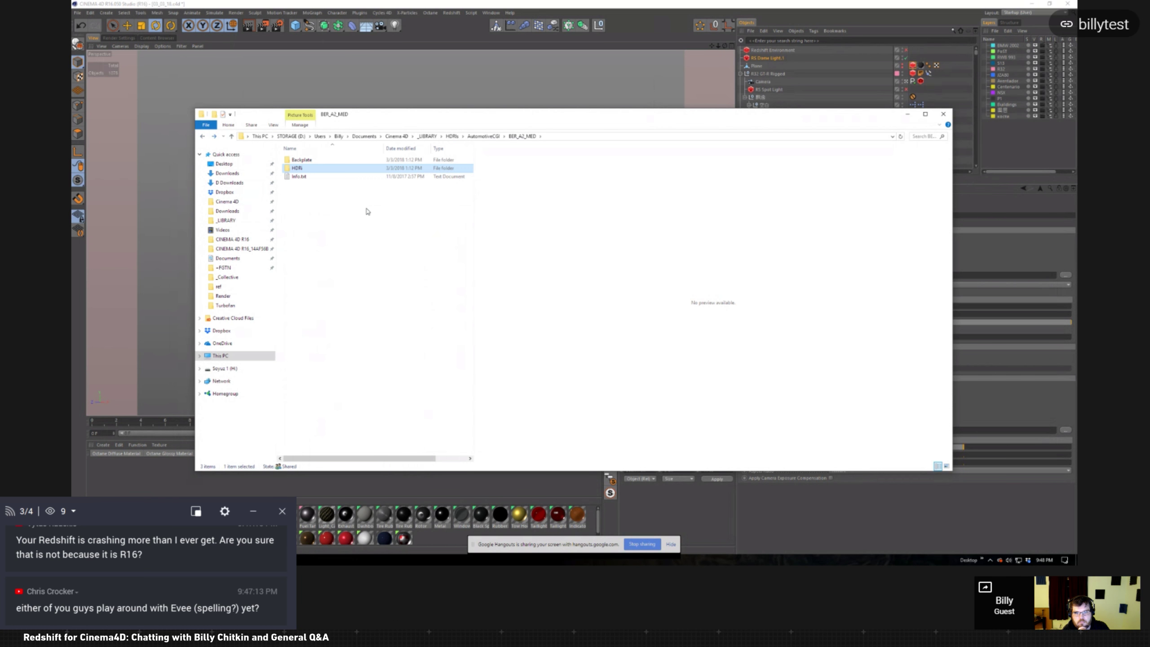
pyautogui.click(333, 161)
pyautogui.doubleClick(334, 160)
pyautogui.click(393, 162)
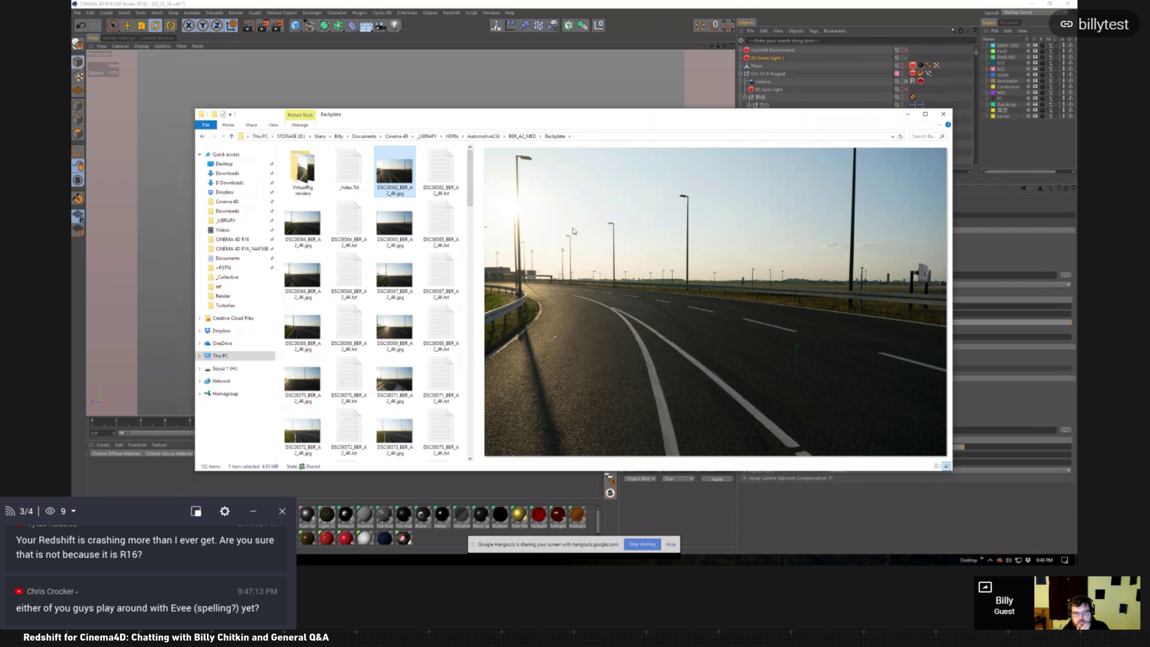
pyautogui.moveTo(583, 120); pyautogui.dragTo(561, 93)
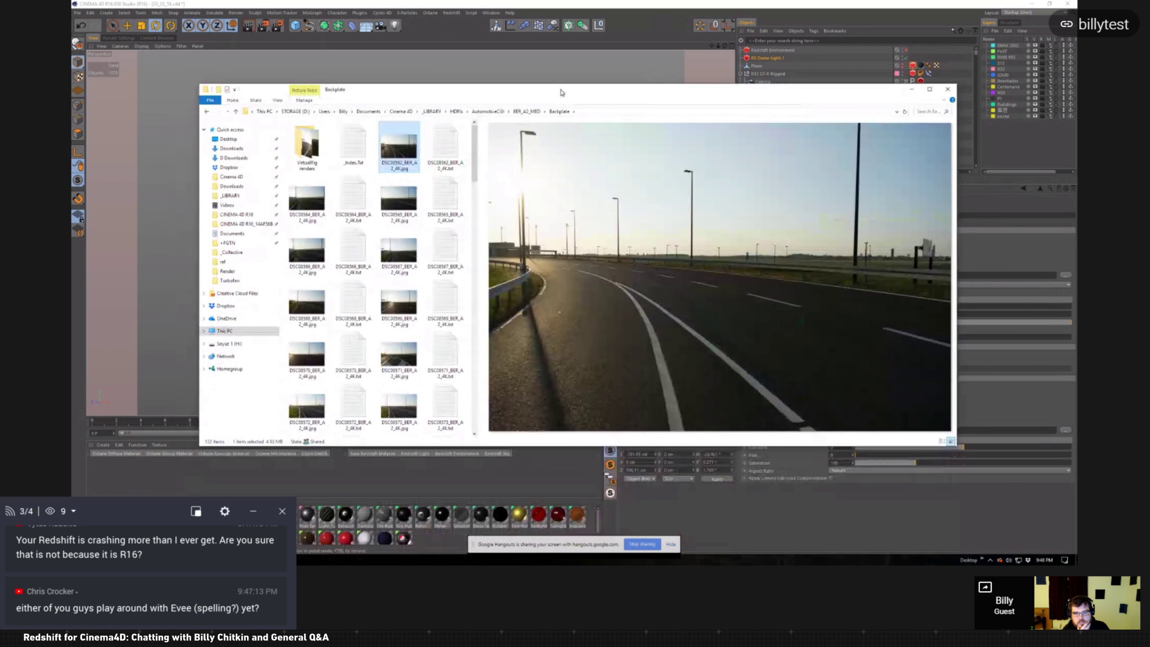
pyautogui.moveTo(741, 96); pyautogui.dragTo(490, 111)
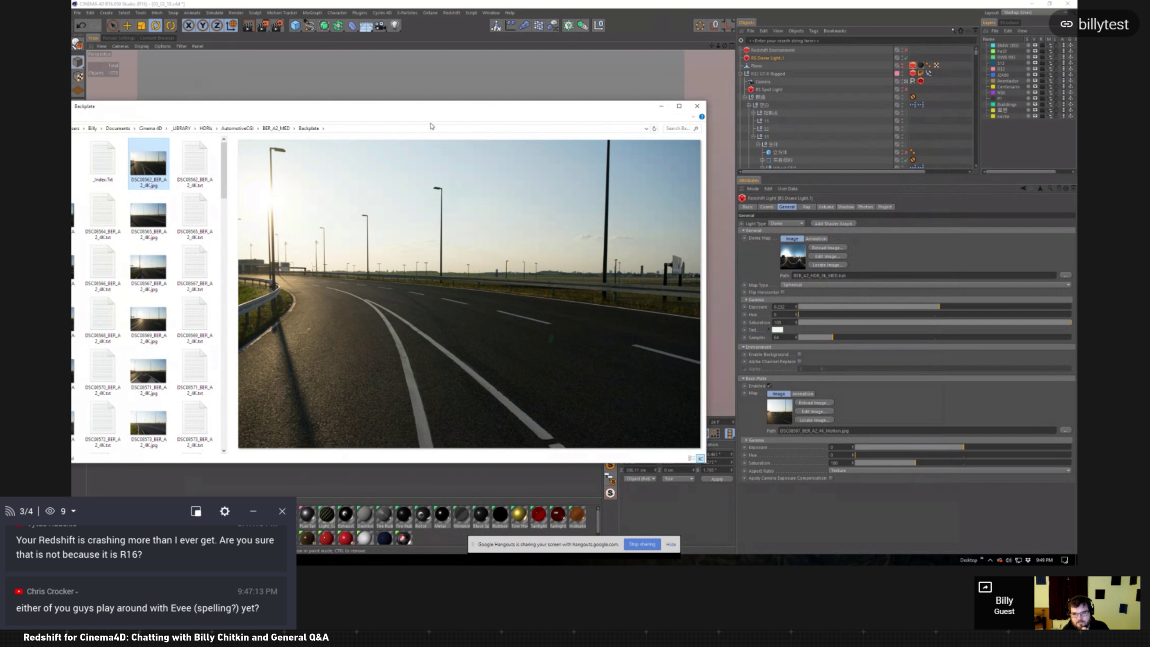
pyautogui.moveTo(434, 111); pyautogui.dragTo(389, 63)
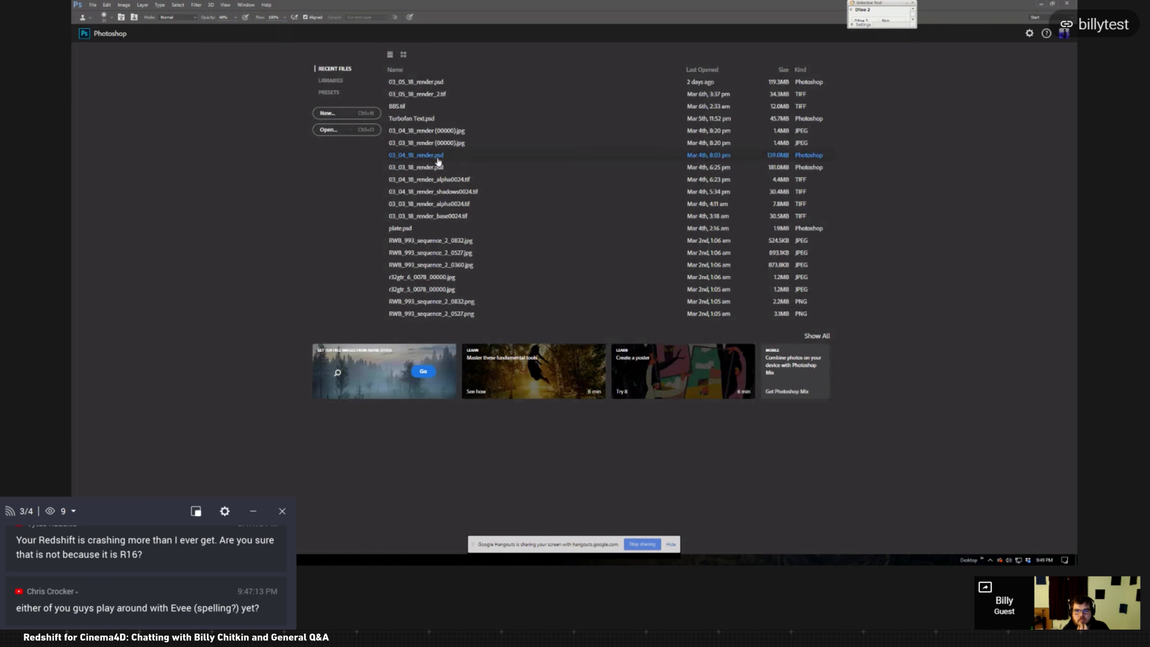
# Step: Switch to Photoshop, open 03_03_18_render.psd, hide the layers from Color Lookup 2 through Render Combined base, and show those beneath
pyautogui.click(457, 170)
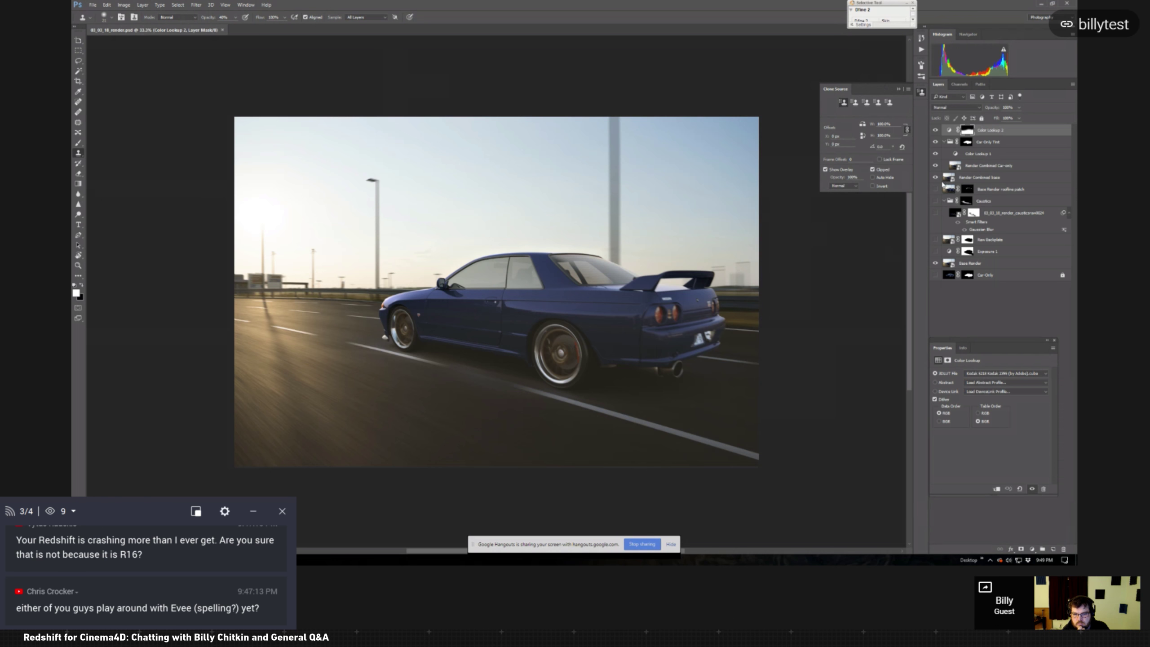
pyautogui.click(935, 130)
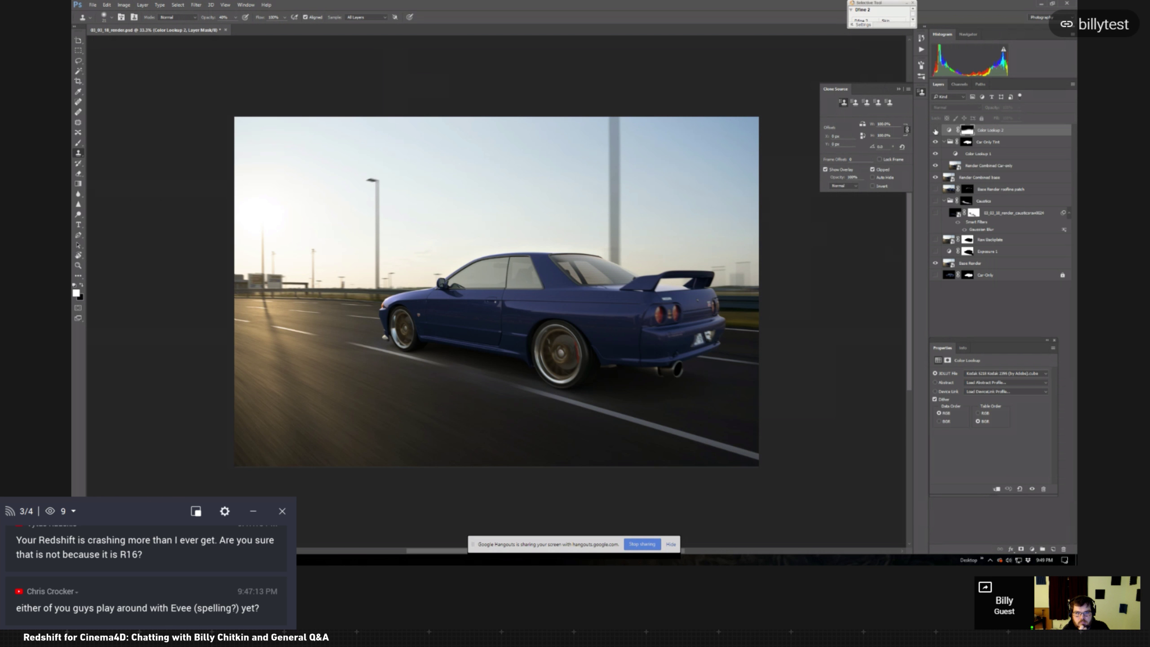
pyautogui.moveTo(936, 130); pyautogui.dragTo(940, 278)
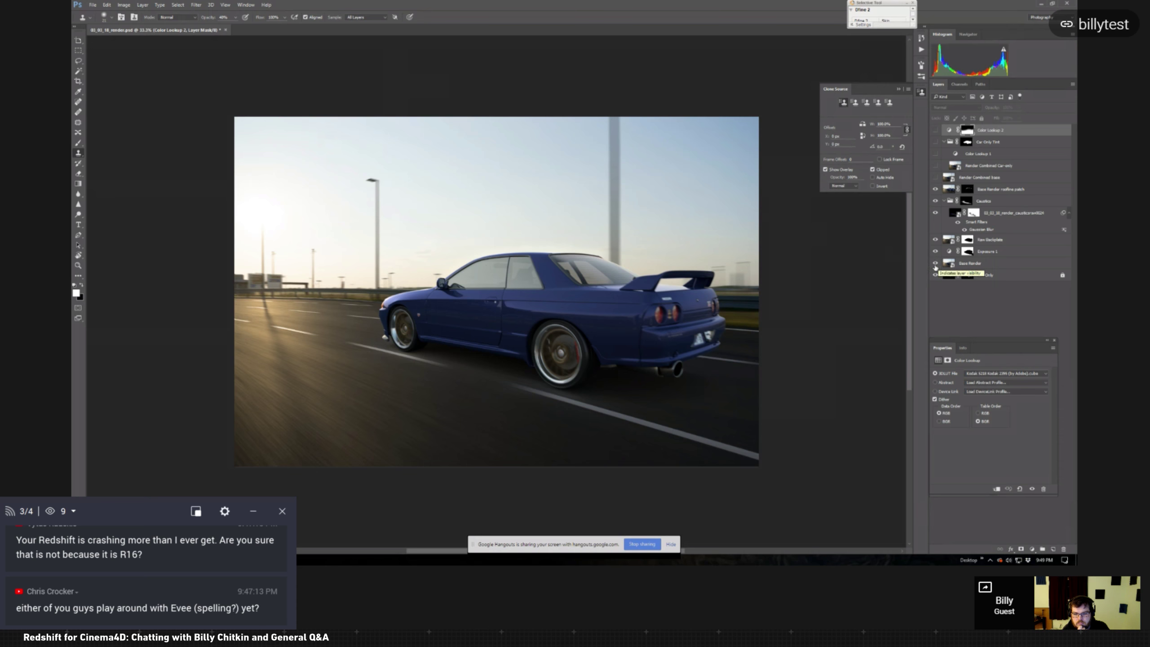
# Step: Isolate the Base Render layer to examine the car up close, and restore the visibility of the surrounding layers
pyautogui.keyDown('alt'); pyautogui.click(935, 263); pyautogui.keyUp('alt')
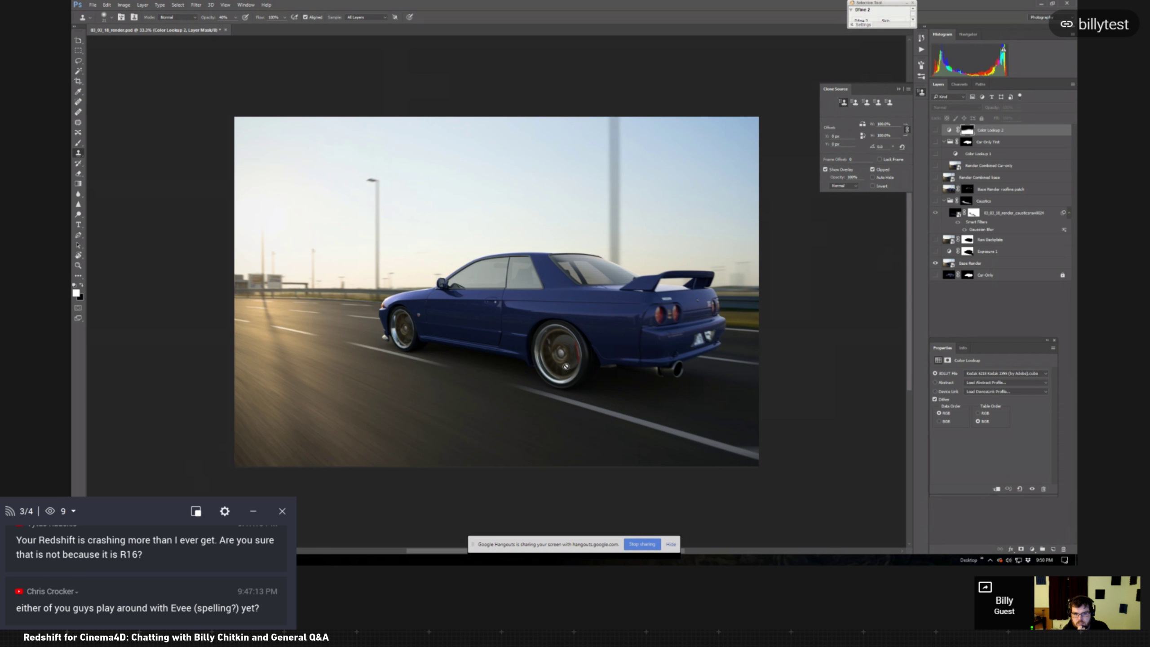
pyautogui.keyDown('alt'); pyautogui.scroll(5, 565, 366); pyautogui.keyUp('alt')
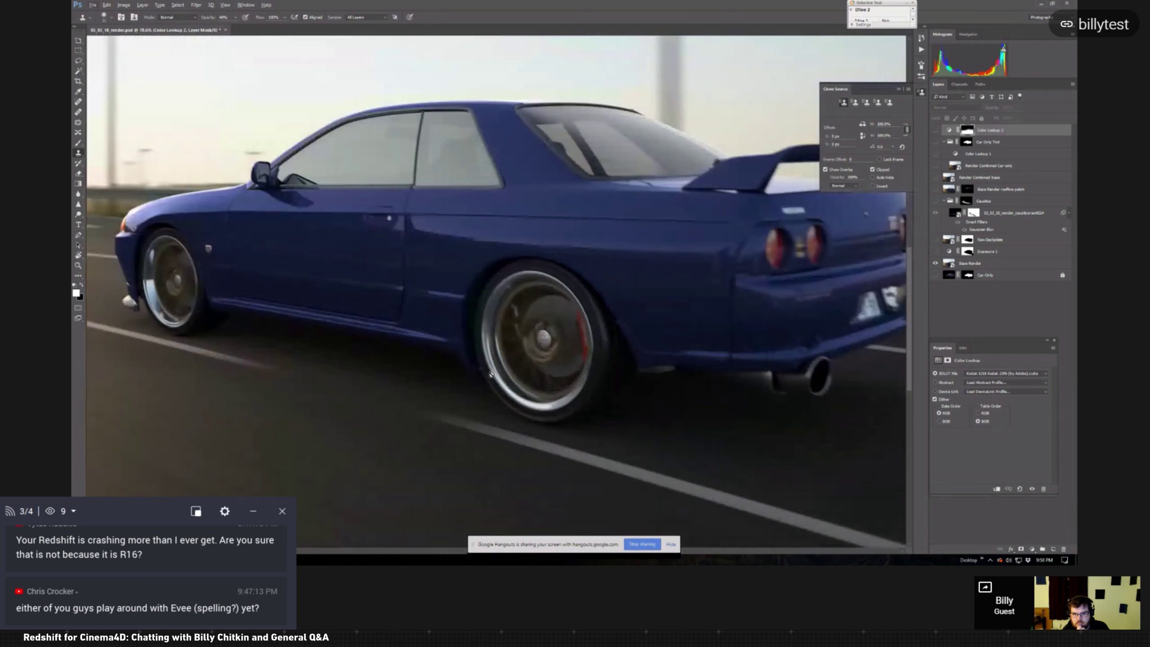
pyautogui.keyDown('alt'); pyautogui.scroll(-4, 602, 324); pyautogui.keyUp('alt')
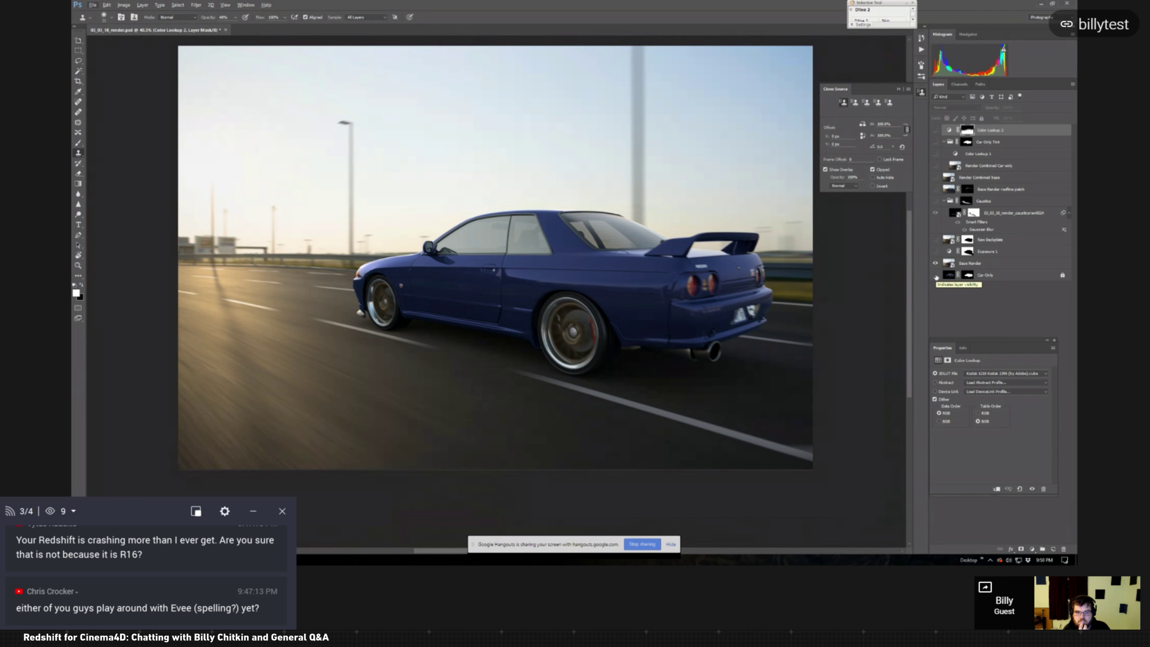
pyautogui.click(934, 242)
pyautogui.keyDown('alt'); pyautogui.click(934, 242); pyautogui.keyUp('alt')
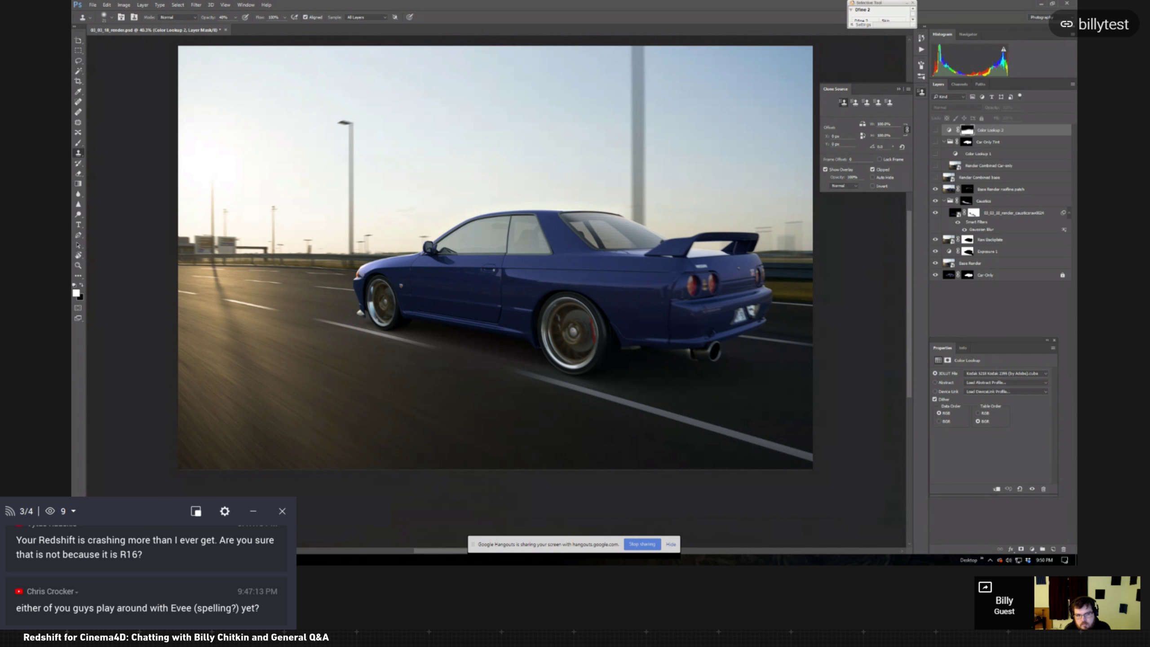
# Step: Switch to File Explorer to read the camera data text file for DSC08562_BER_A2_4K, and return to the Photoshop composite
pyautogui.click(204, 559)
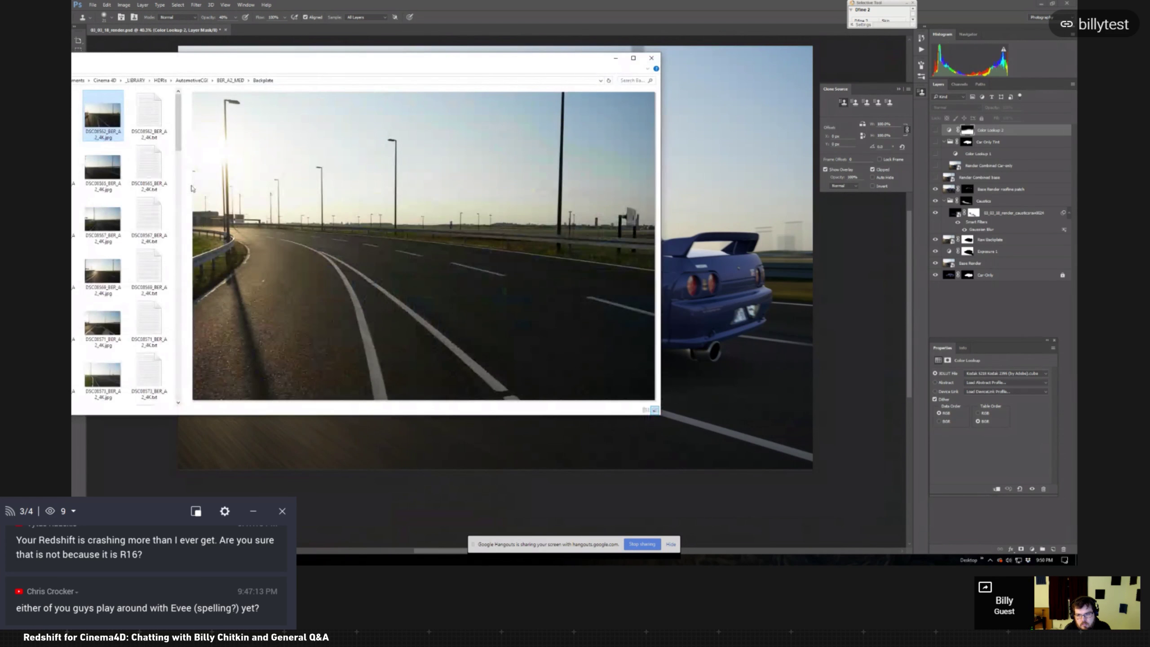
pyautogui.moveTo(252, 53); pyautogui.dragTo(650, 56)
pyautogui.click(368, 111)
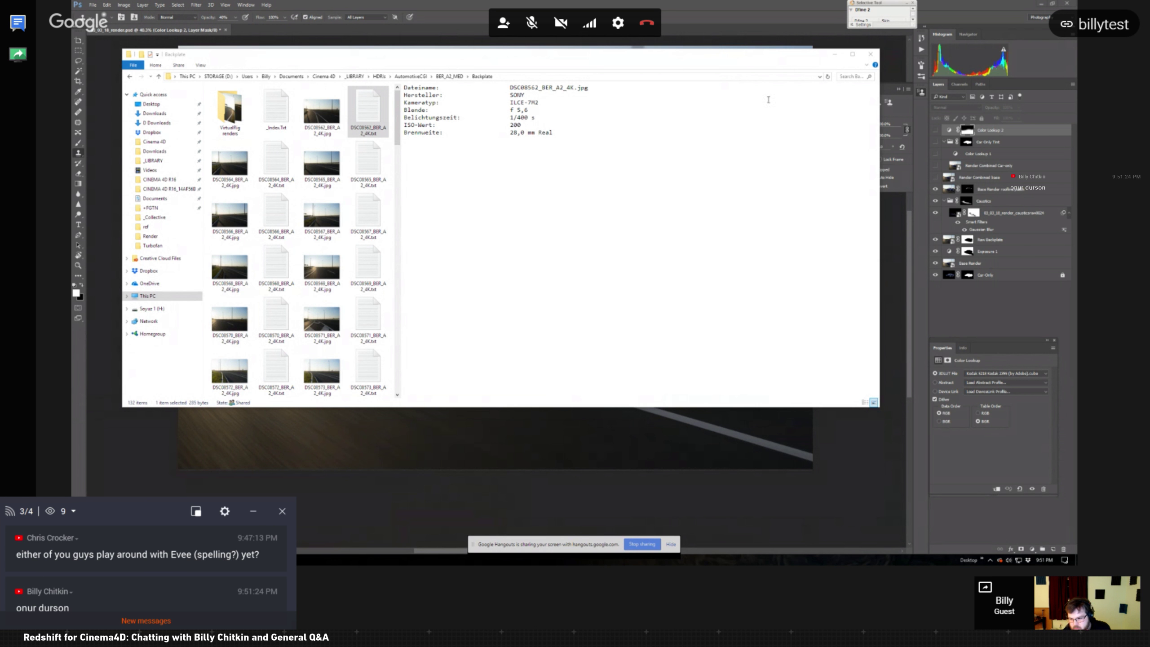
pyautogui.moveTo(719, 62)
pyautogui.mouseDown()
pyautogui.moveTo(709, 104)
pyautogui.moveTo(708, 79)
pyautogui.mouseUp()
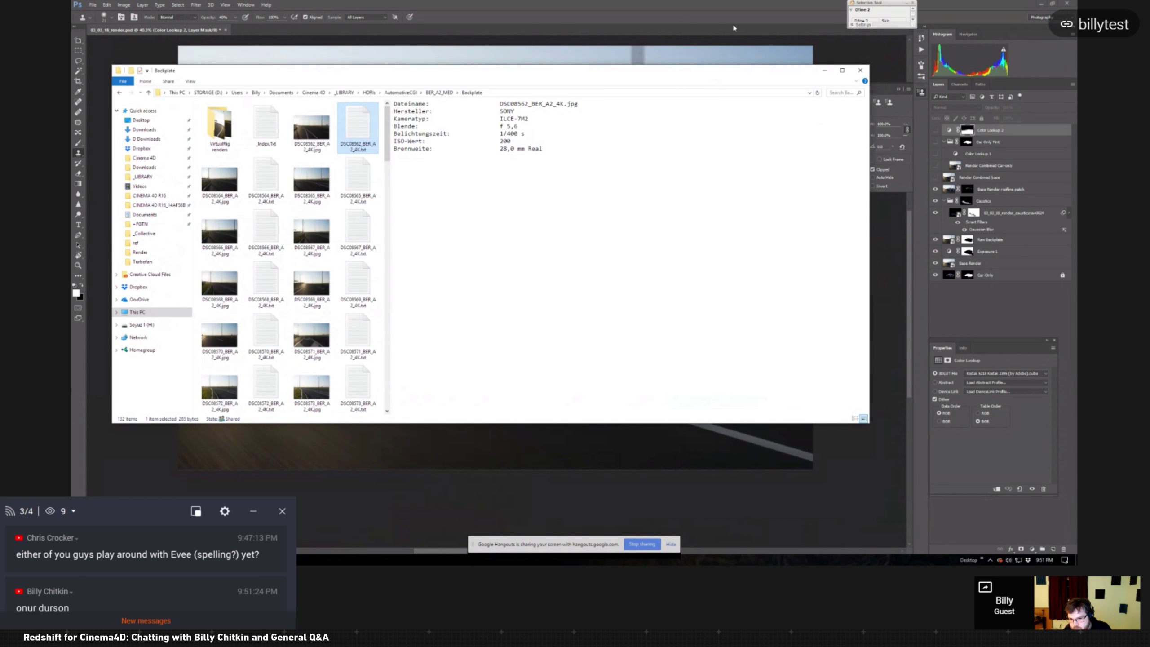
pyautogui.click(726, 34)
# Step: Isolate the Base Render layer and then the Car Only layer to compare the two render passes
pyautogui.scroll(3, 699, 140)
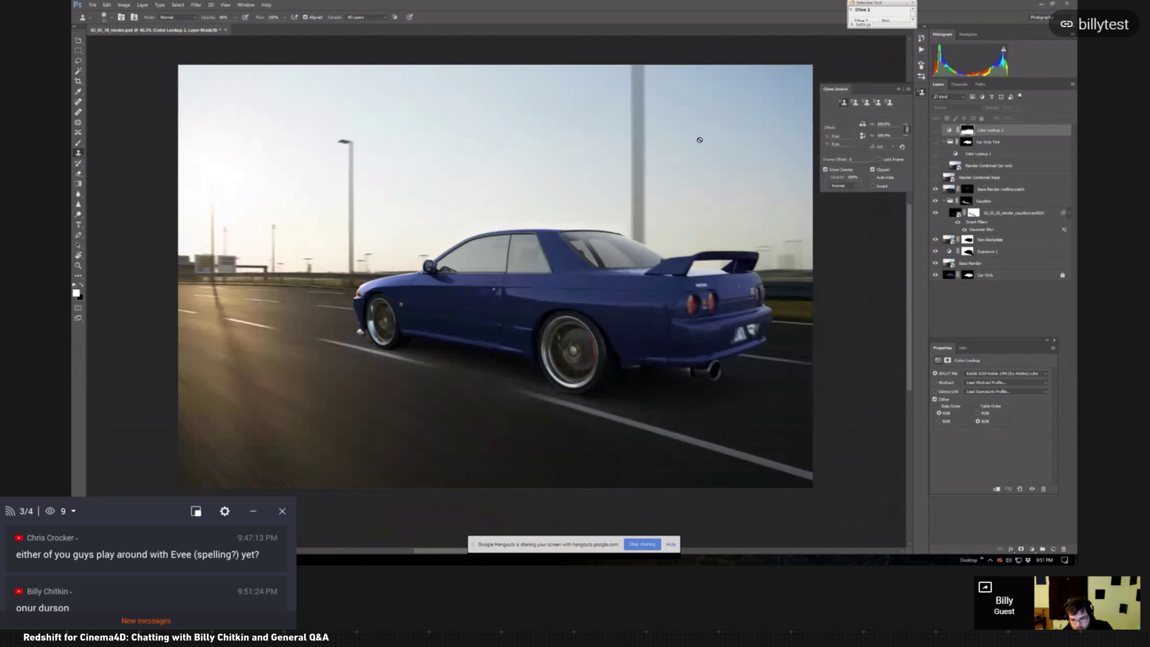
pyautogui.scroll(-1, 699, 140)
pyautogui.scroll(2, 700, 140)
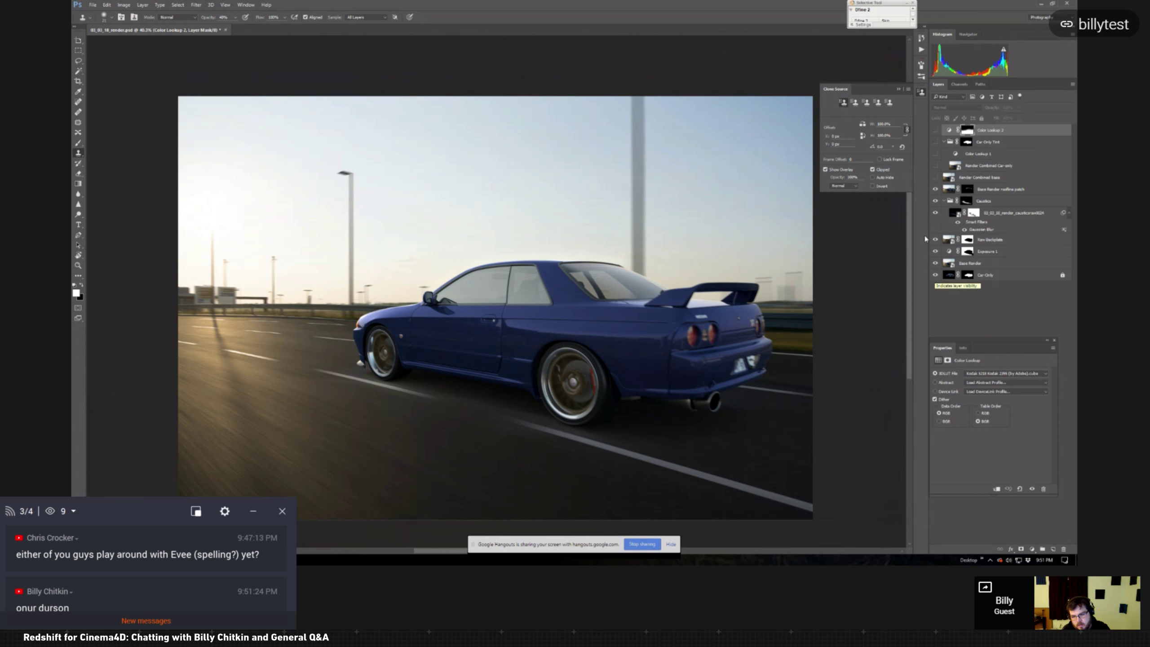
pyautogui.keyDown('alt'); pyautogui.click(935, 264); pyautogui.keyUp('alt')
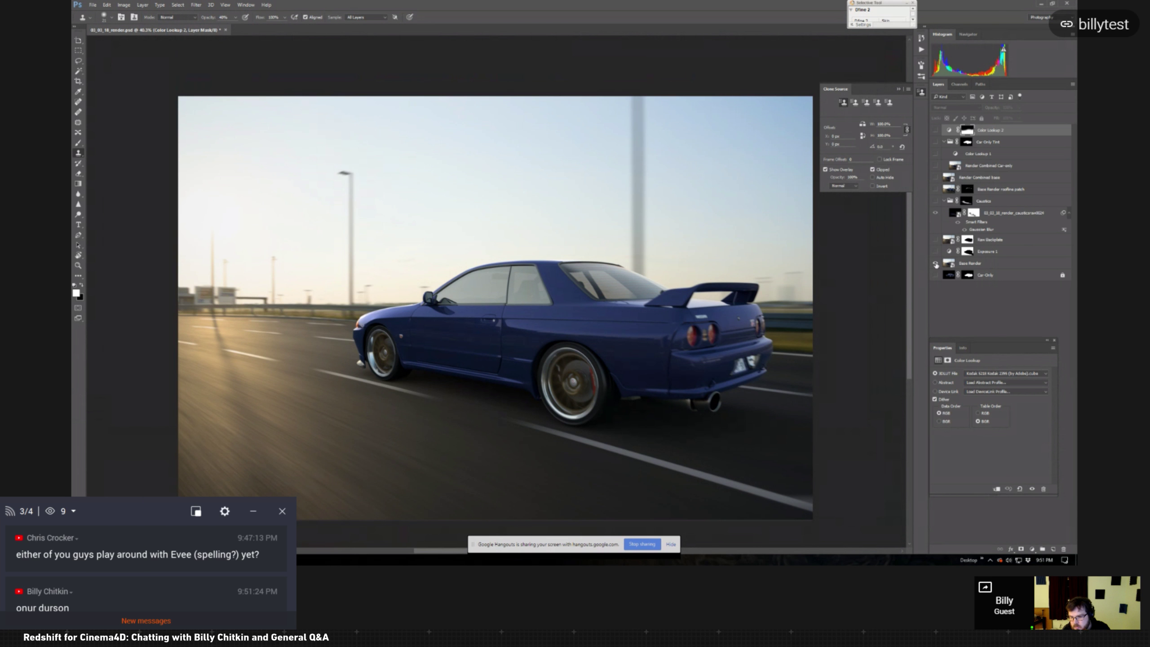
pyautogui.keyDown('alt'); pyautogui.click(935, 275); pyautogui.keyUp('alt')
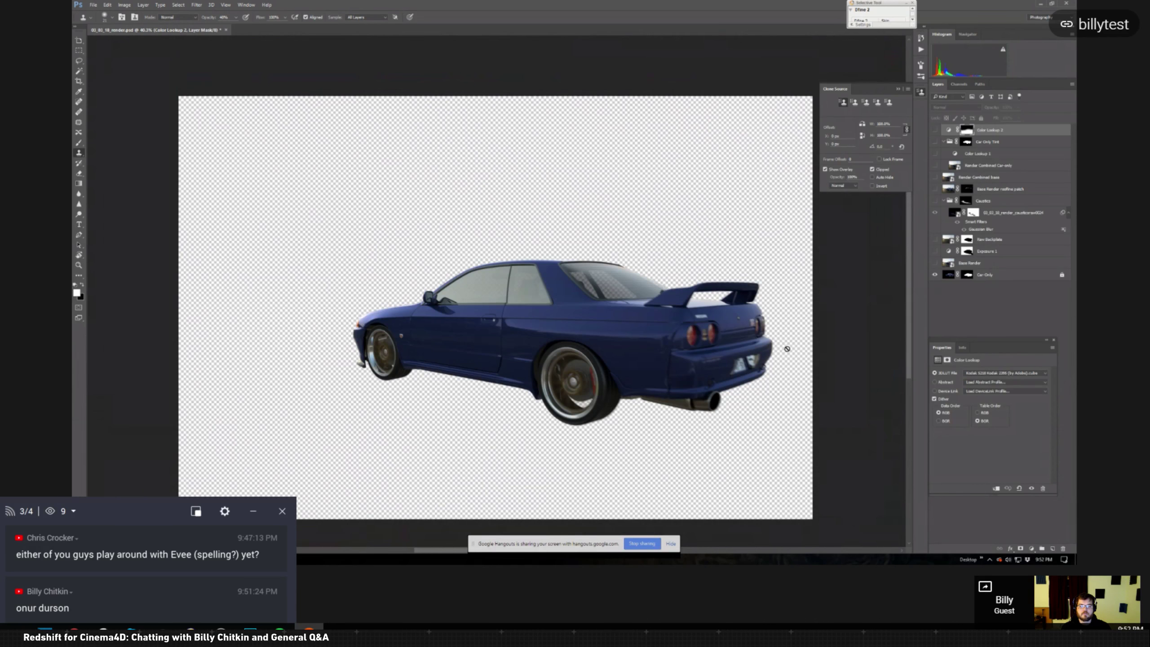
# Step: Show the Base Render, Exposure 1 and backplate layers again above the Car Only layer
pyautogui.click(934, 263)
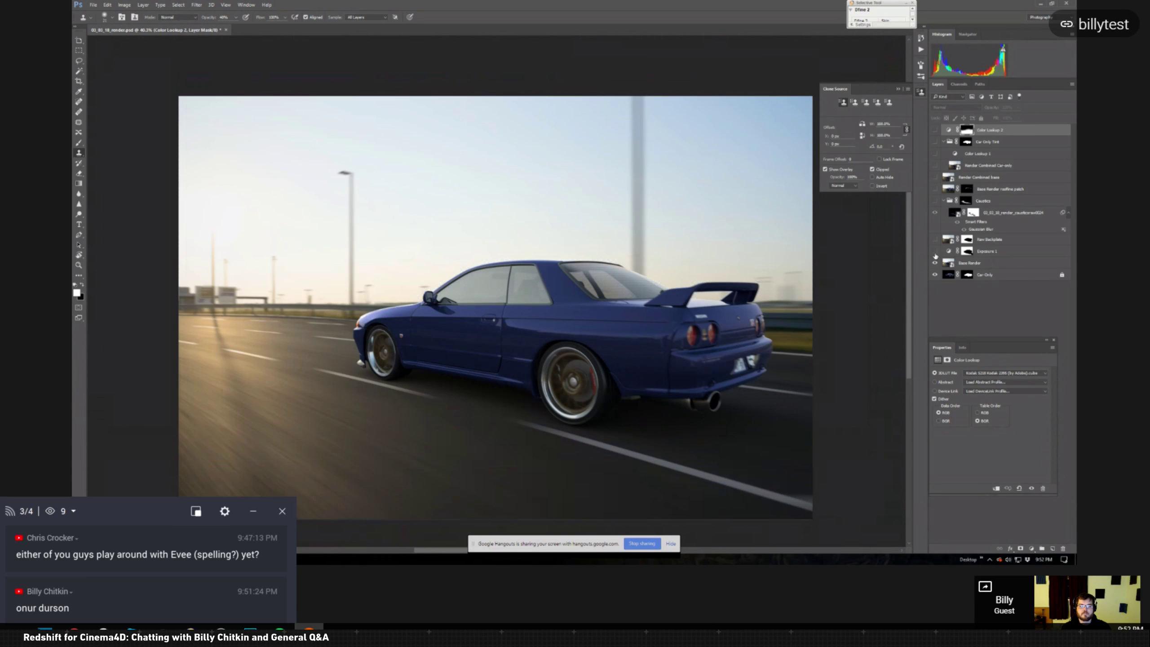
pyautogui.click(935, 252)
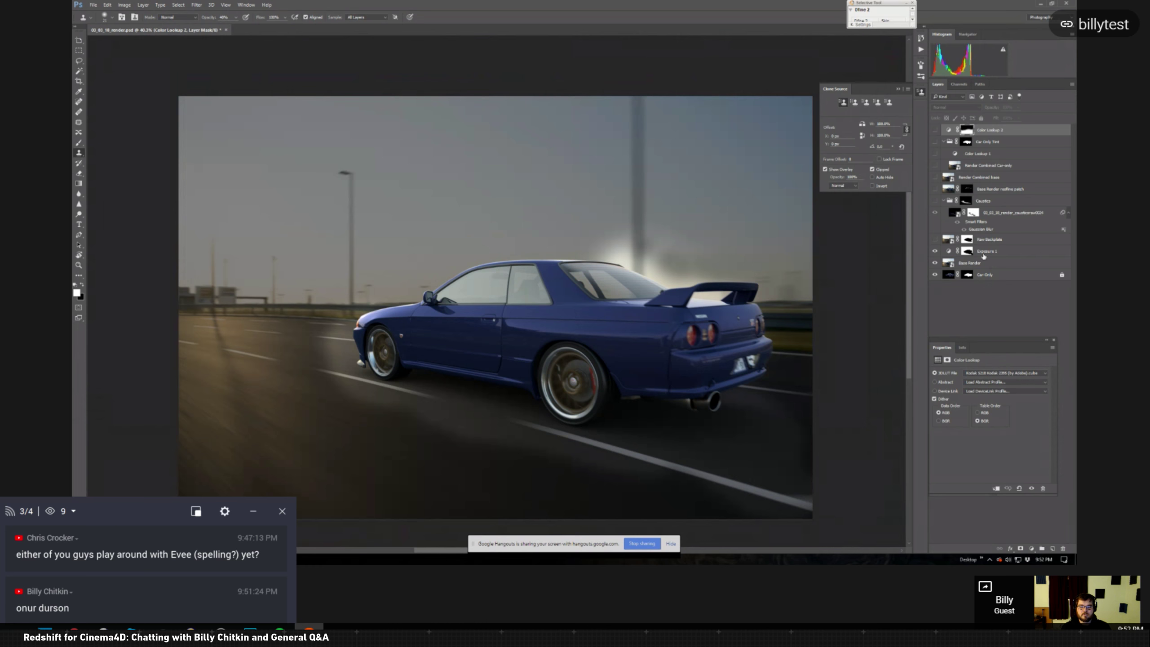
pyautogui.click(934, 239)
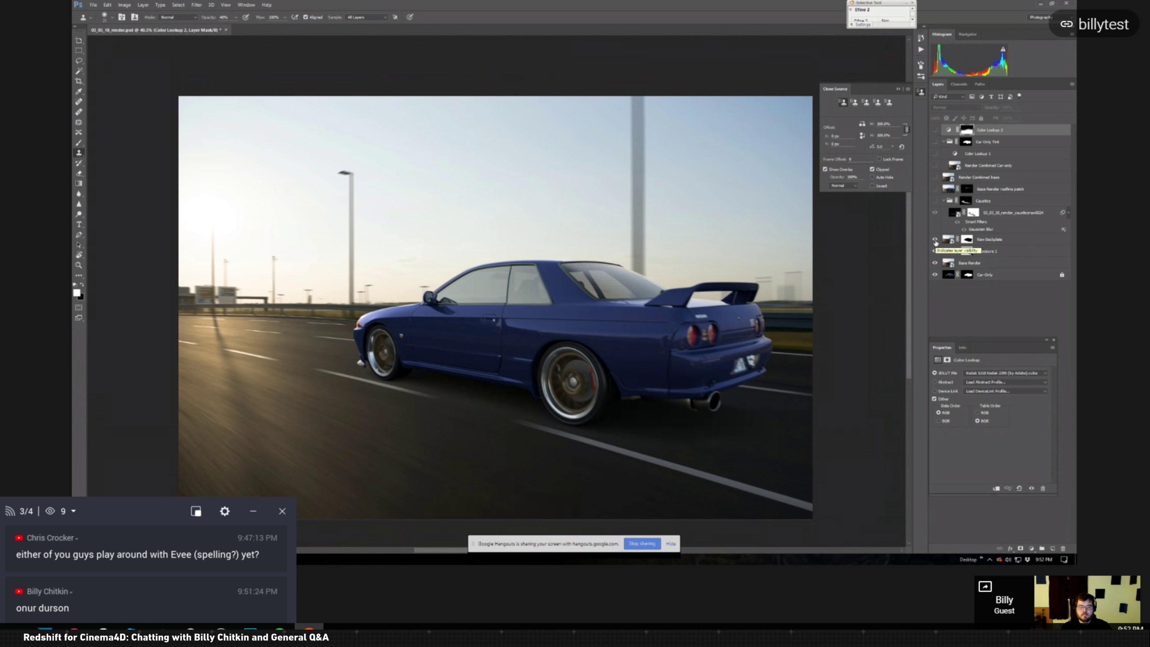
# Step: Isolate the backplate layer, disable its layer mask, and examine the motion-blurred road and lamp posts up close
pyautogui.keyDown('alt'); pyautogui.click(934, 239); pyautogui.keyUp('alt')
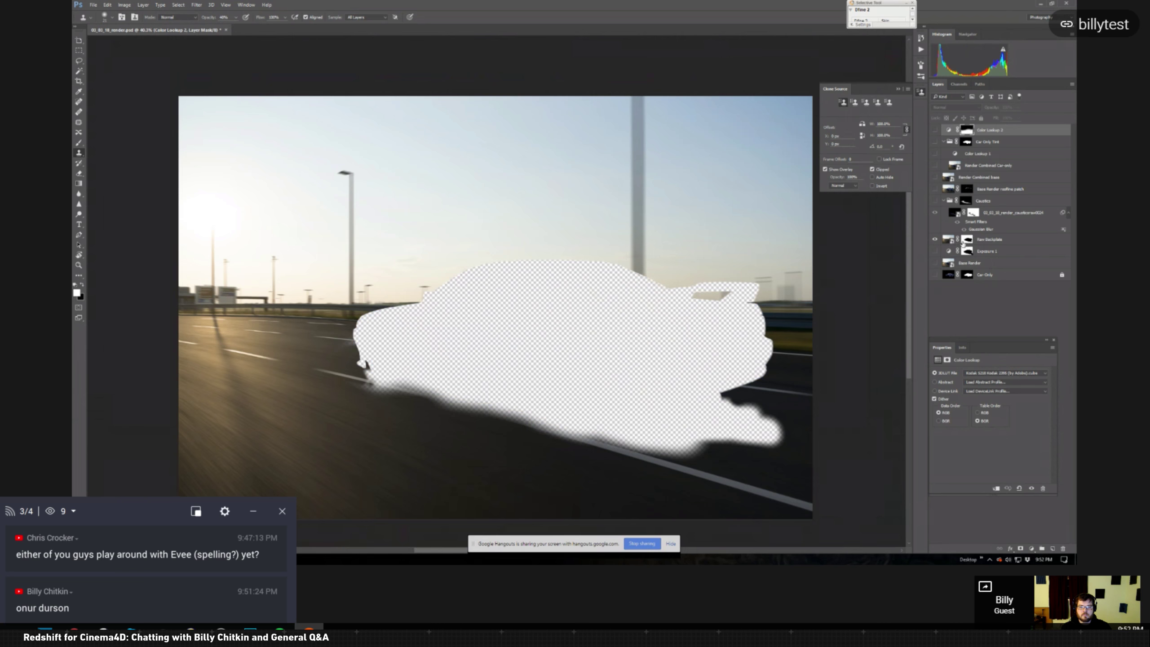
pyautogui.keyDown('shift'); pyautogui.click(966, 239); pyautogui.keyUp('shift')
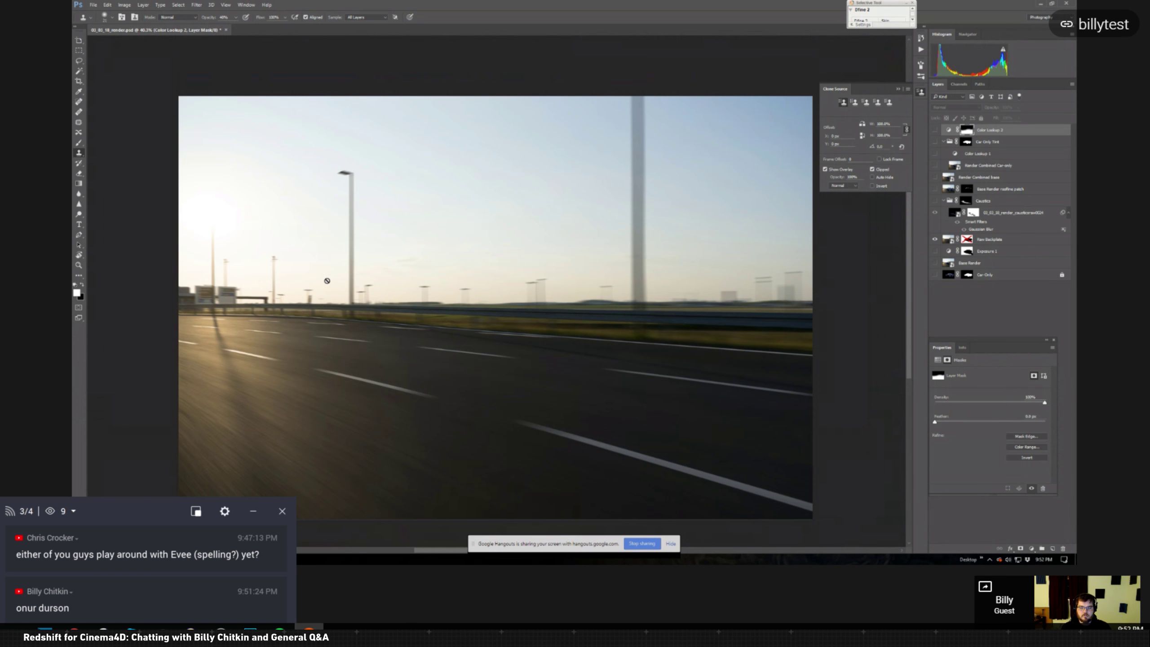
pyautogui.keyDown('alt'); pyautogui.scroll(3, 329, 282); pyautogui.keyUp('alt')
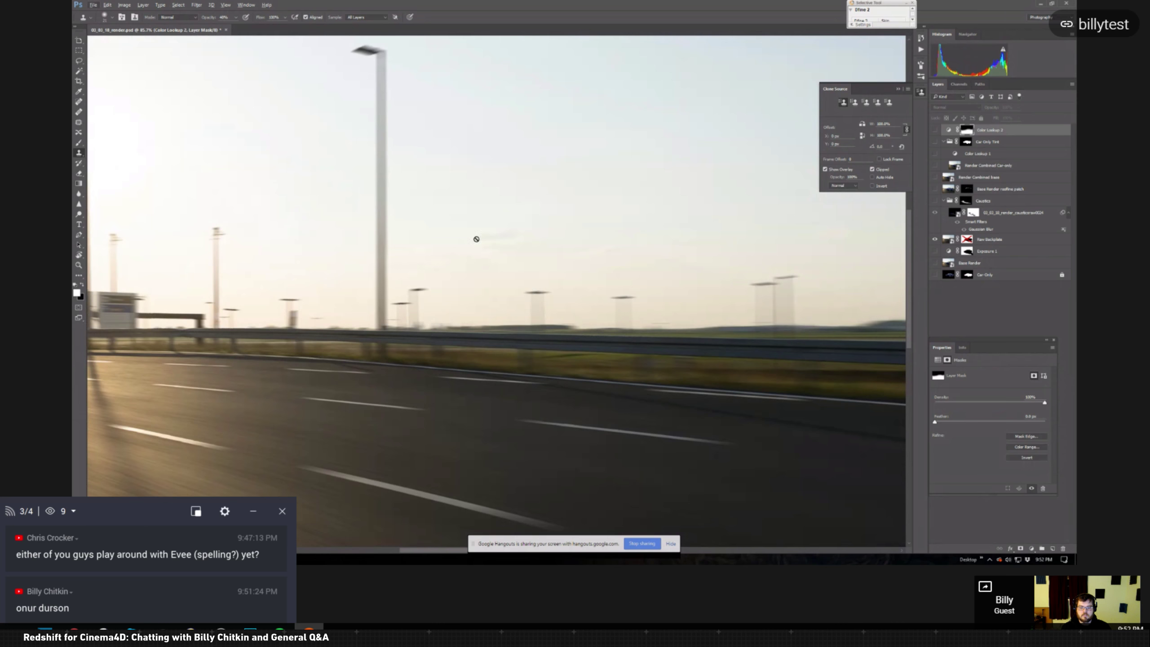
pyautogui.scroll(-3, 361, 276)
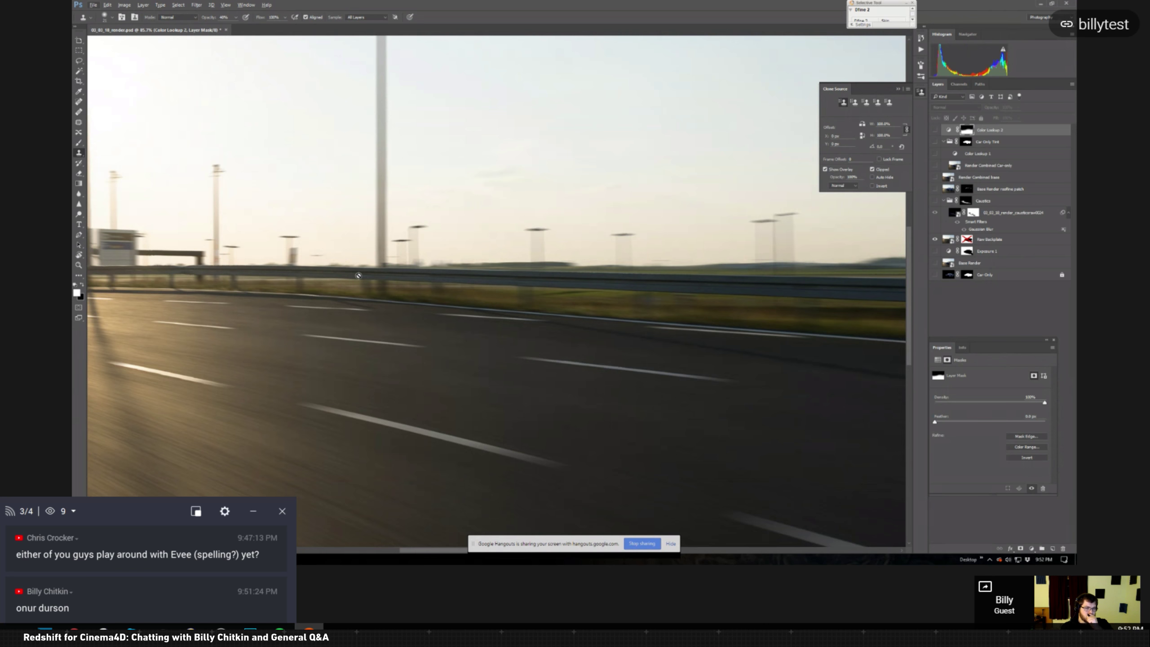
pyautogui.keyDown('alt'); pyautogui.scroll(-3, 358, 276); pyautogui.keyUp('alt')
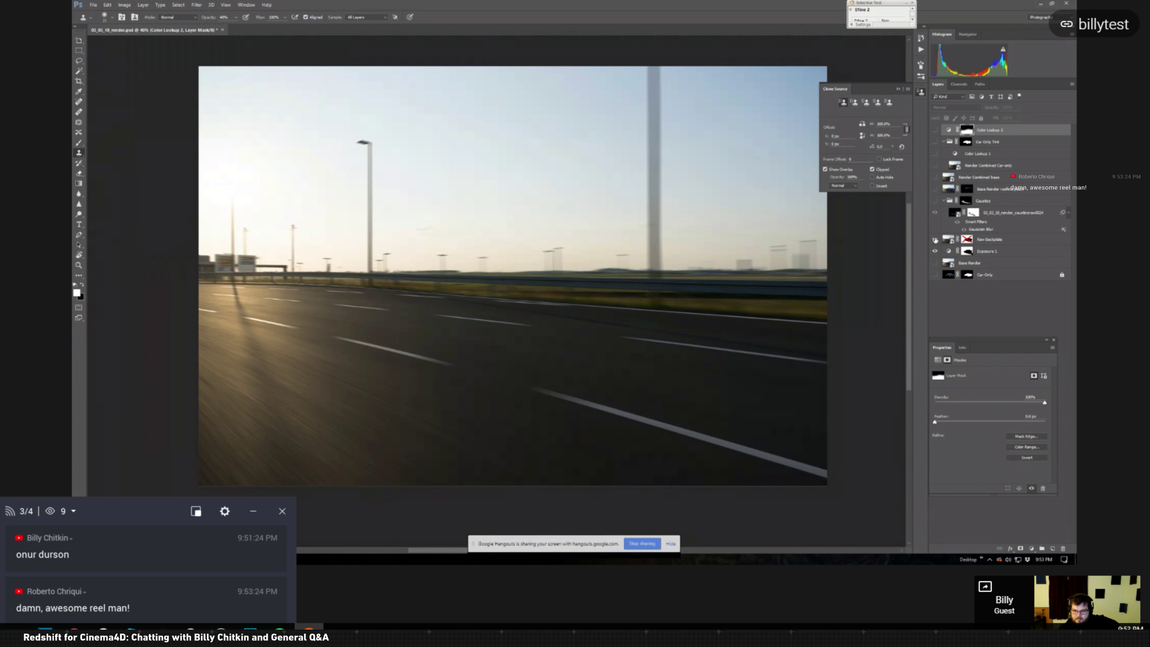
# Step: Enable the backplate's layer mask again and show the Base Render layer and the Caustics group
pyautogui.keyDown('shift'); pyautogui.click(967, 239); pyautogui.keyUp('shift')
pyautogui.click(934, 262)
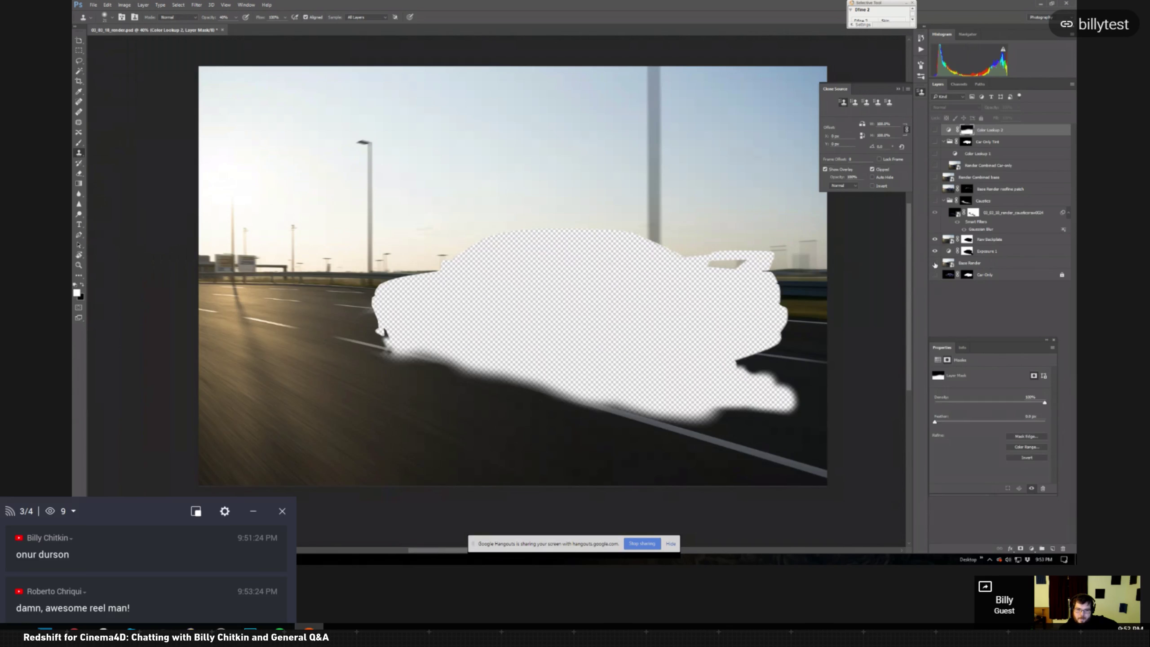
pyautogui.click(933, 202)
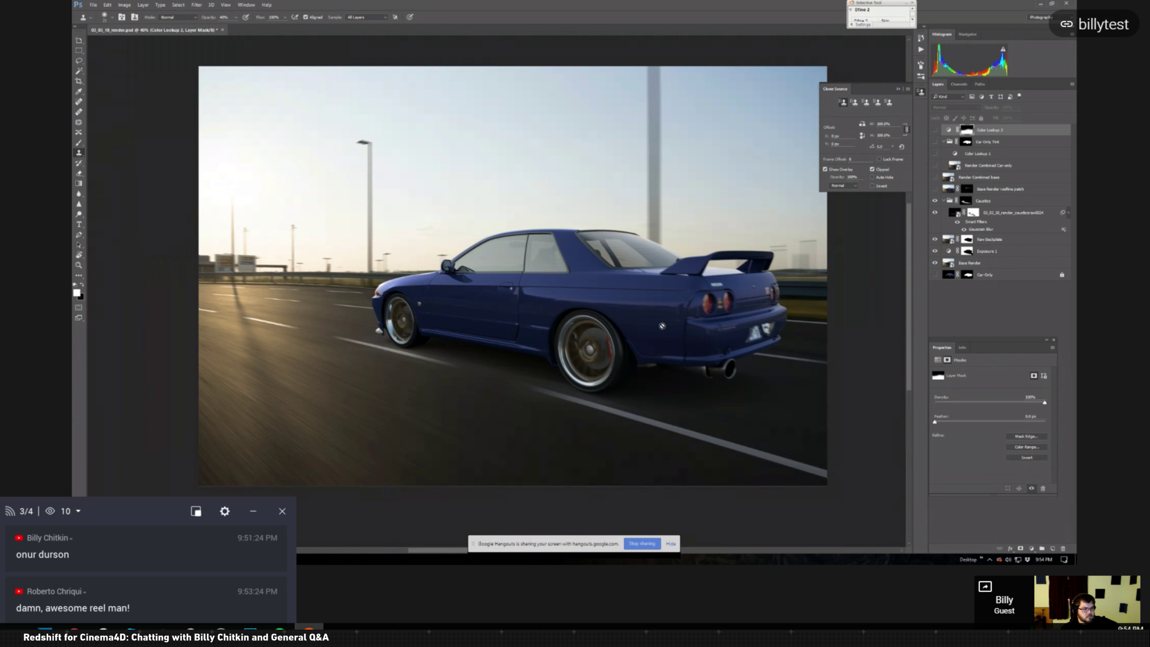
# Step: Toggle the Caustics group repeatedly to compare the light on the road around the car with and without it
pyautogui.keyDown('alt'); pyautogui.scroll(8, 446, 395); pyautogui.keyUp('alt')
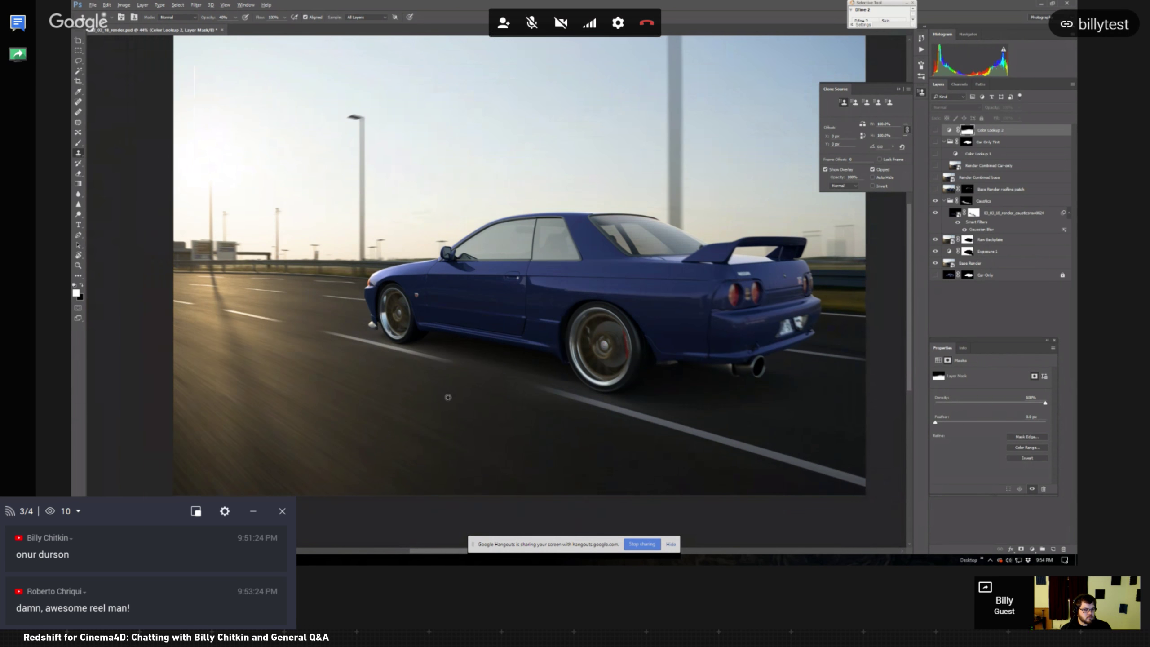
pyautogui.click(936, 201)
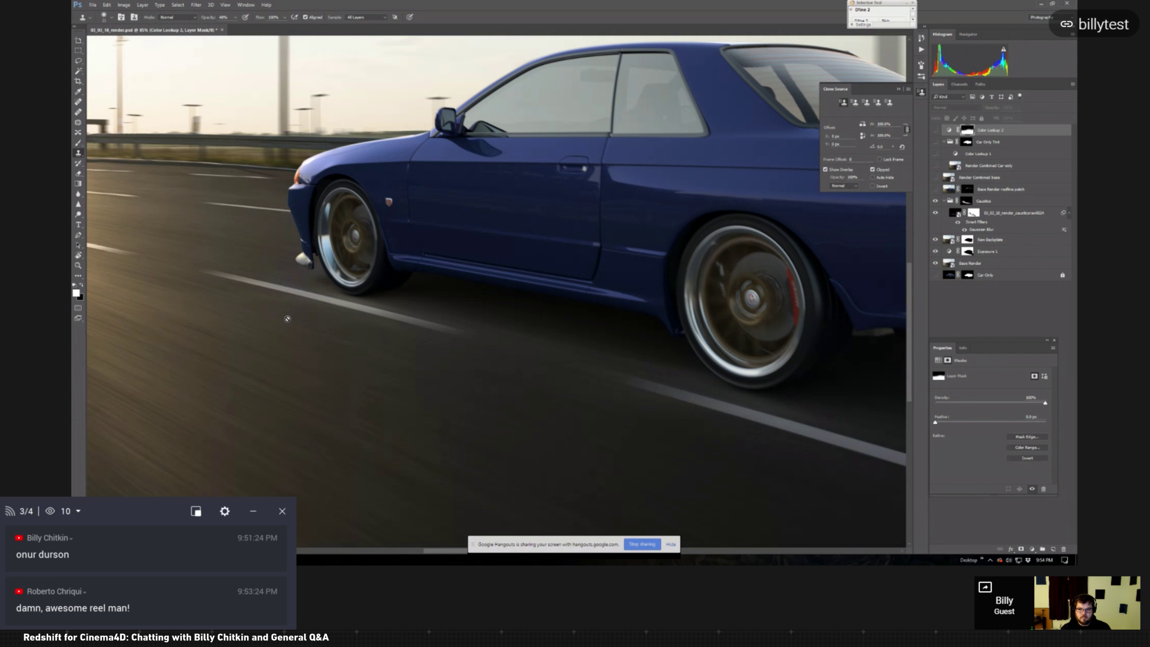
pyautogui.click(935, 202)
pyautogui.click(935, 202)
pyautogui.click(935, 203)
pyautogui.click(935, 203)
pyautogui.keyDown('alt'); pyautogui.scroll(-3, 786, 231); pyautogui.keyUp('alt')
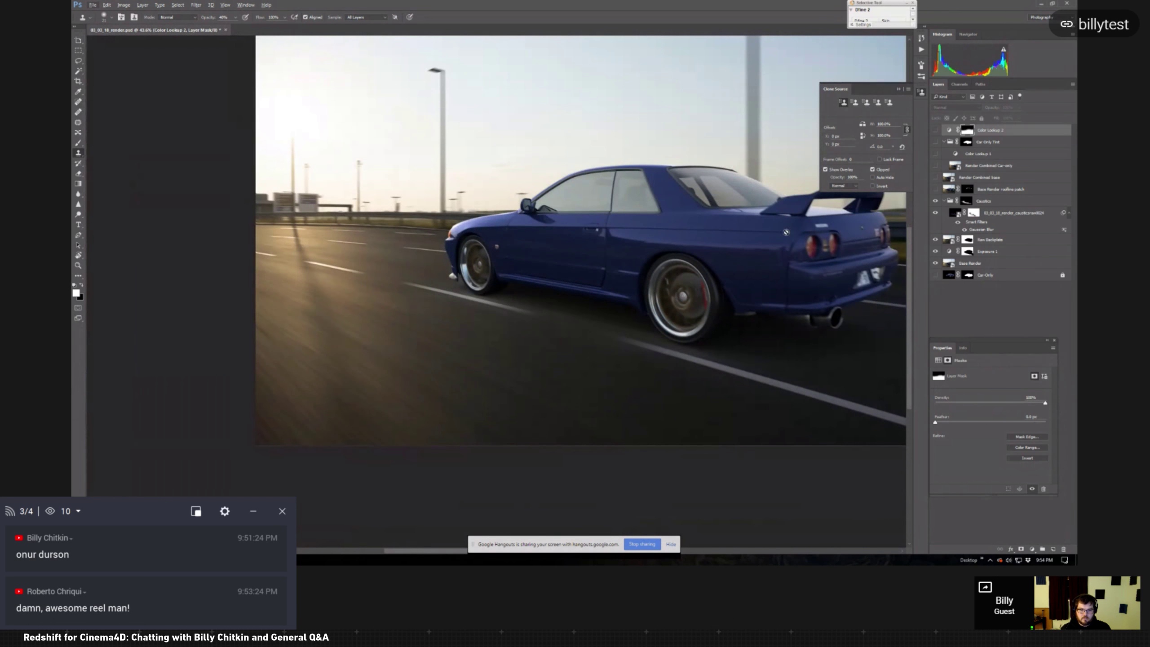
# Step: Show only the Render Combined Base layer with the Car Only Tint group and Color Lookup 2 above it, and close the Clone Source panel
pyautogui.click(935, 177)
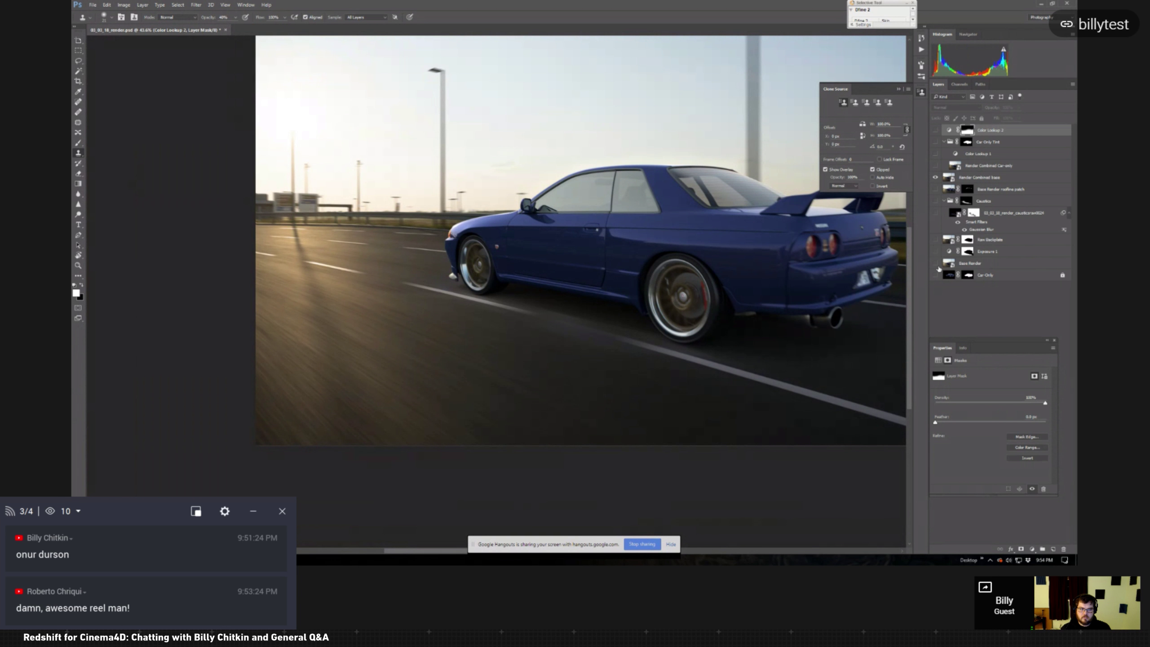
pyautogui.moveTo(638, 244); pyautogui.dragTo(535, 290)
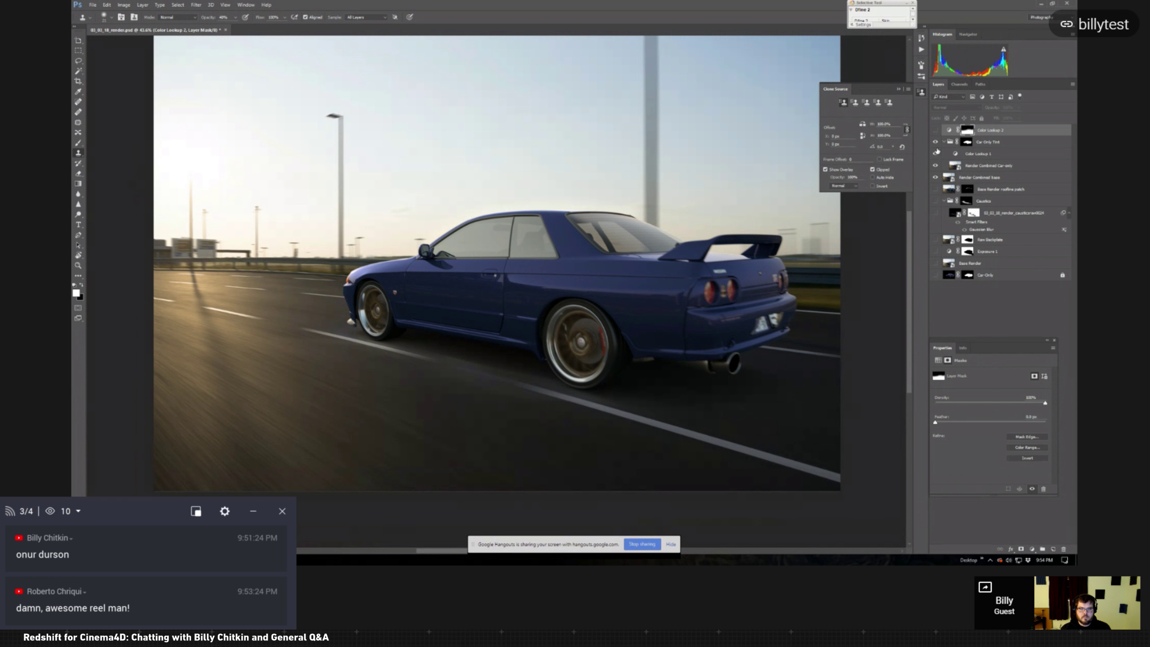
pyautogui.click(986, 156)
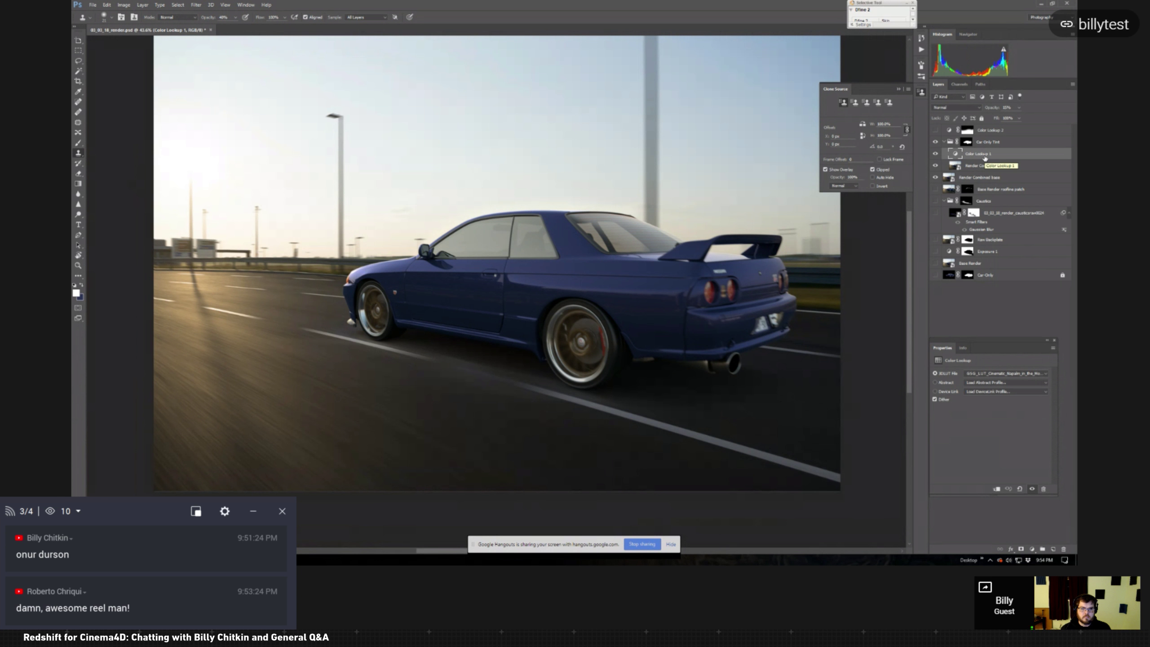
pyautogui.click(935, 130)
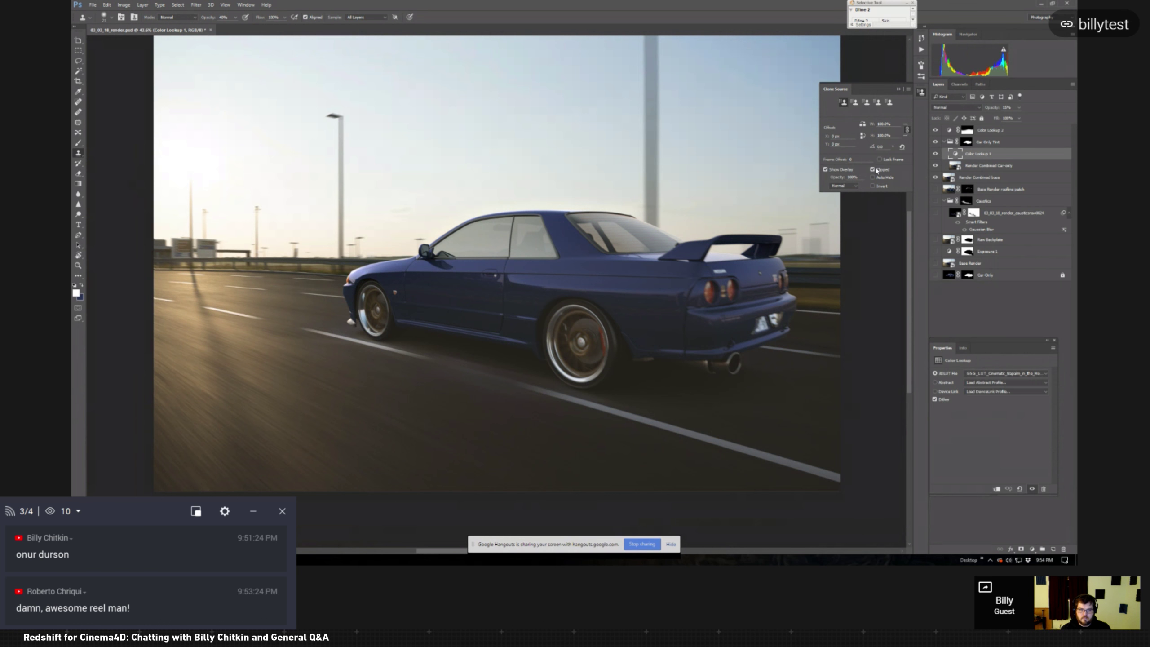
pyautogui.scroll(2, 714, 205)
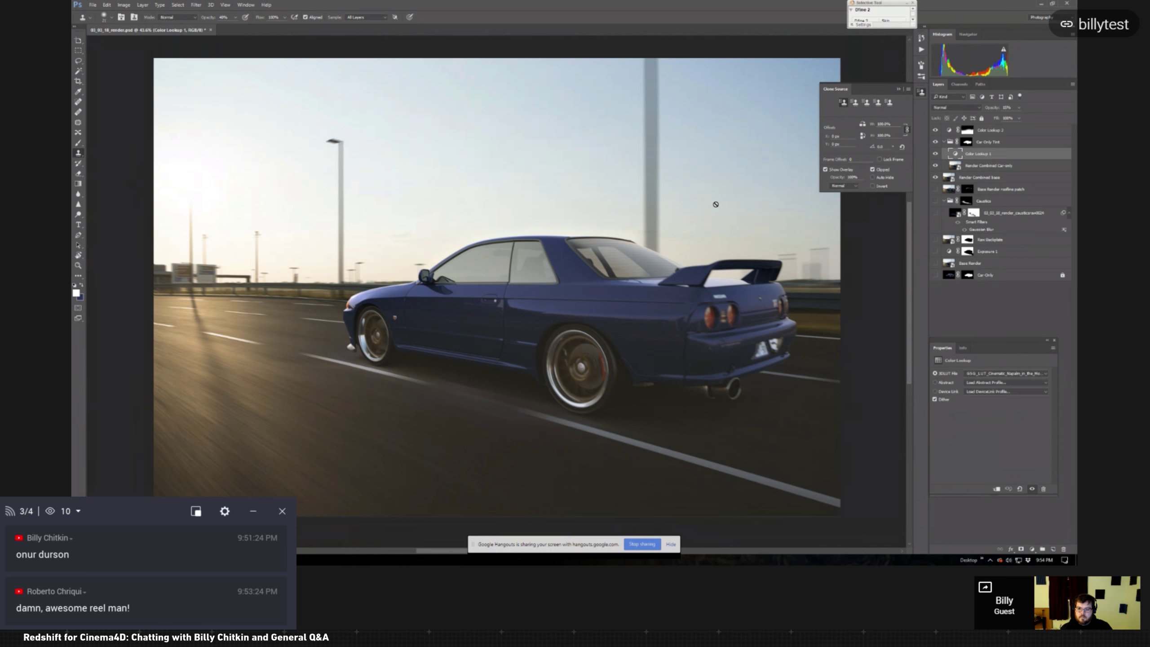
pyautogui.click(921, 92)
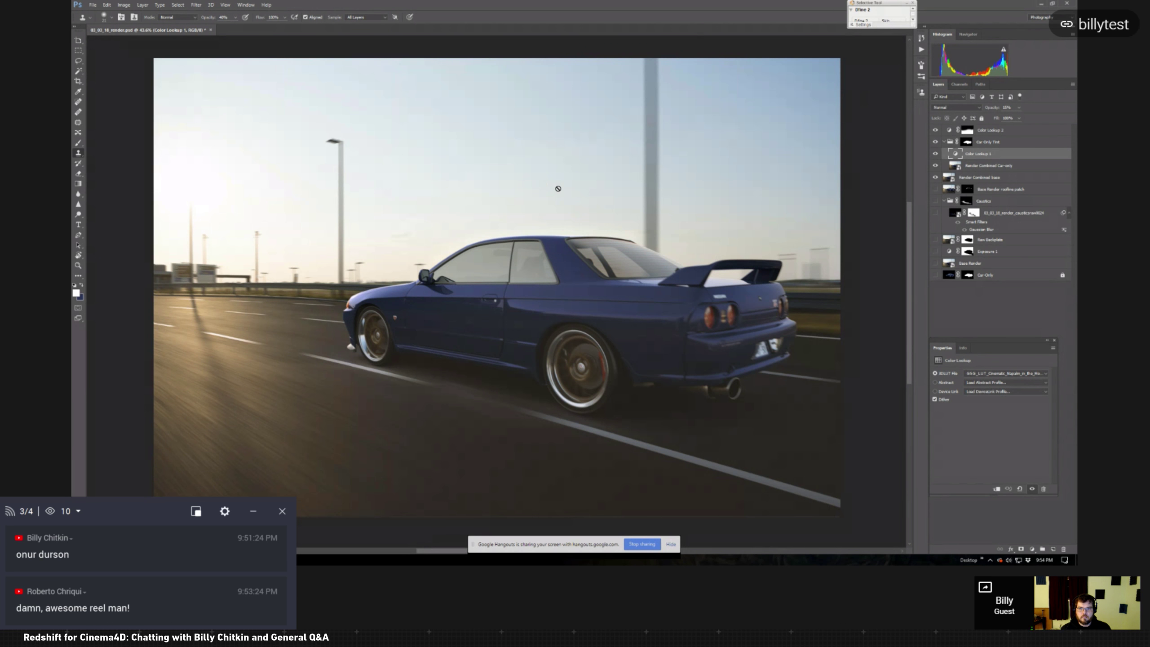
# Step: Open the recently used document Turbofan Text.psd with the wheel lettering artwork
pyautogui.click(92, 5)
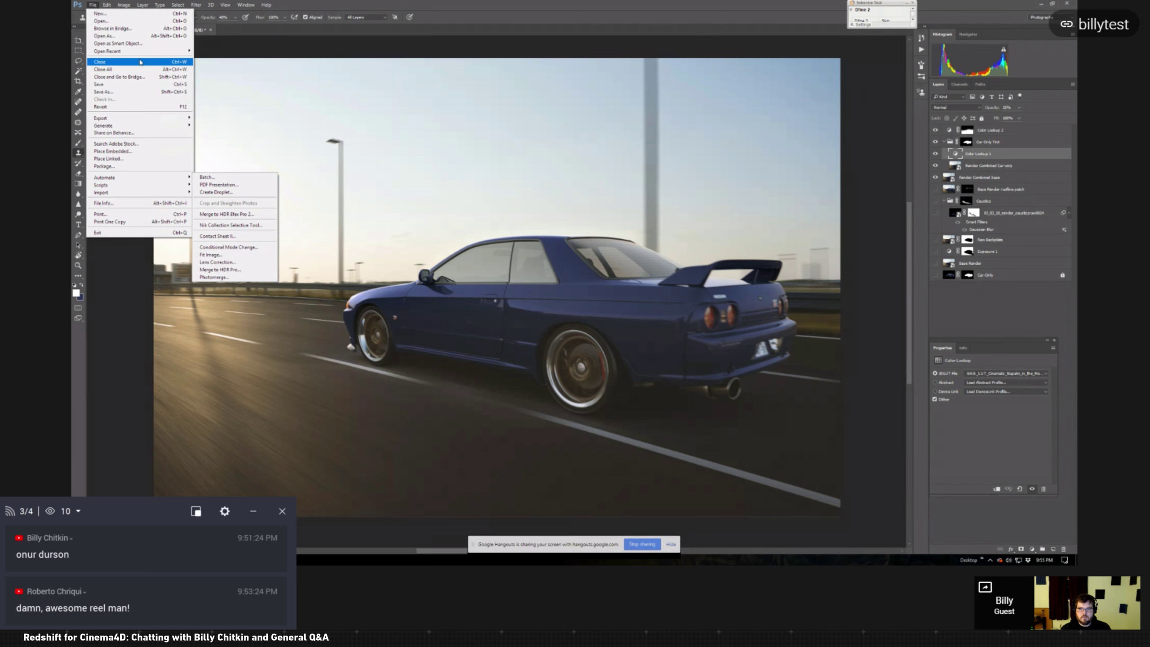
pyautogui.moveTo(181, 51)
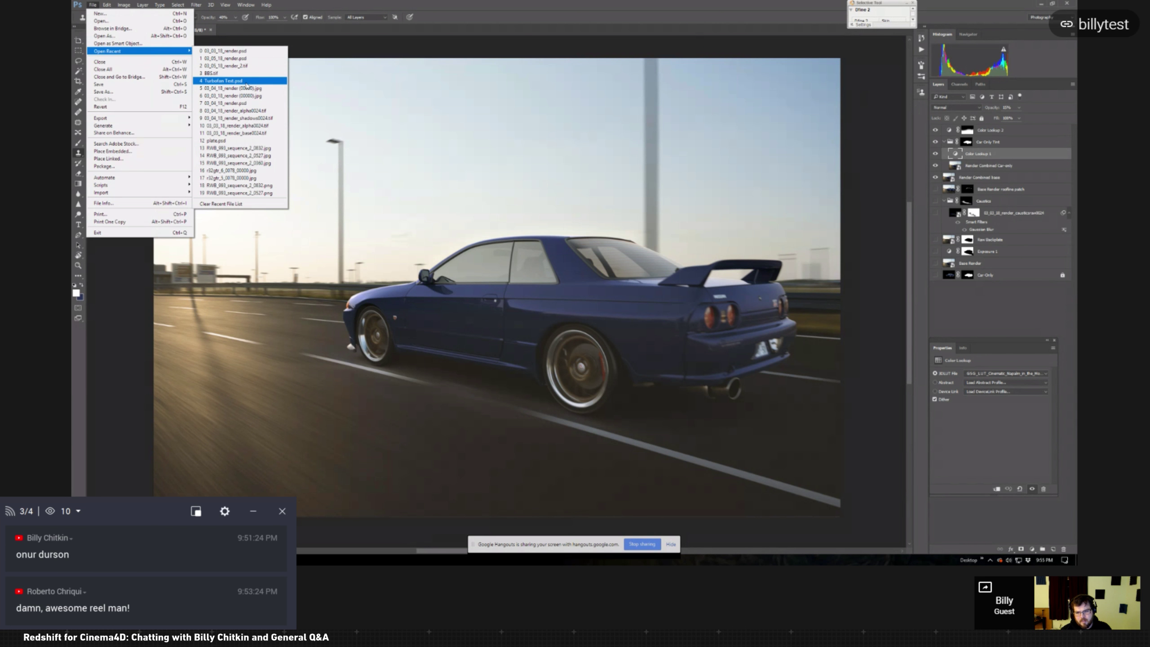
pyautogui.click(247, 82)
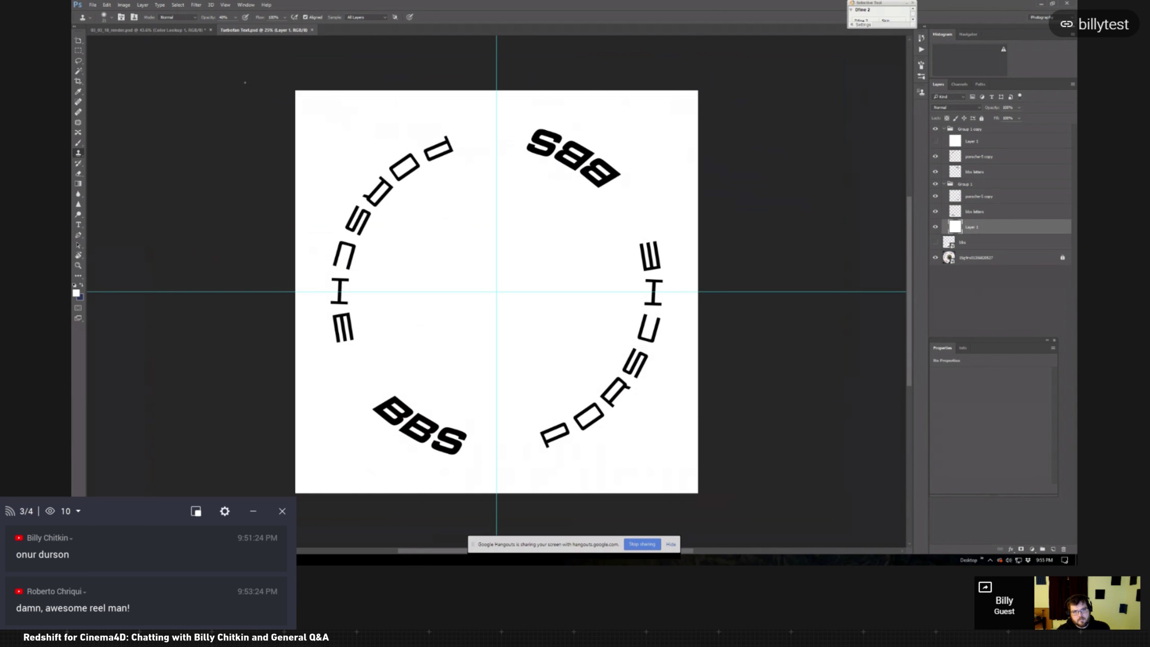
# Step: Open 03_05_18_render.psd from the Turbofan project's Render folder
pyautogui.click(93, 4)
pyautogui.click(104, 21)
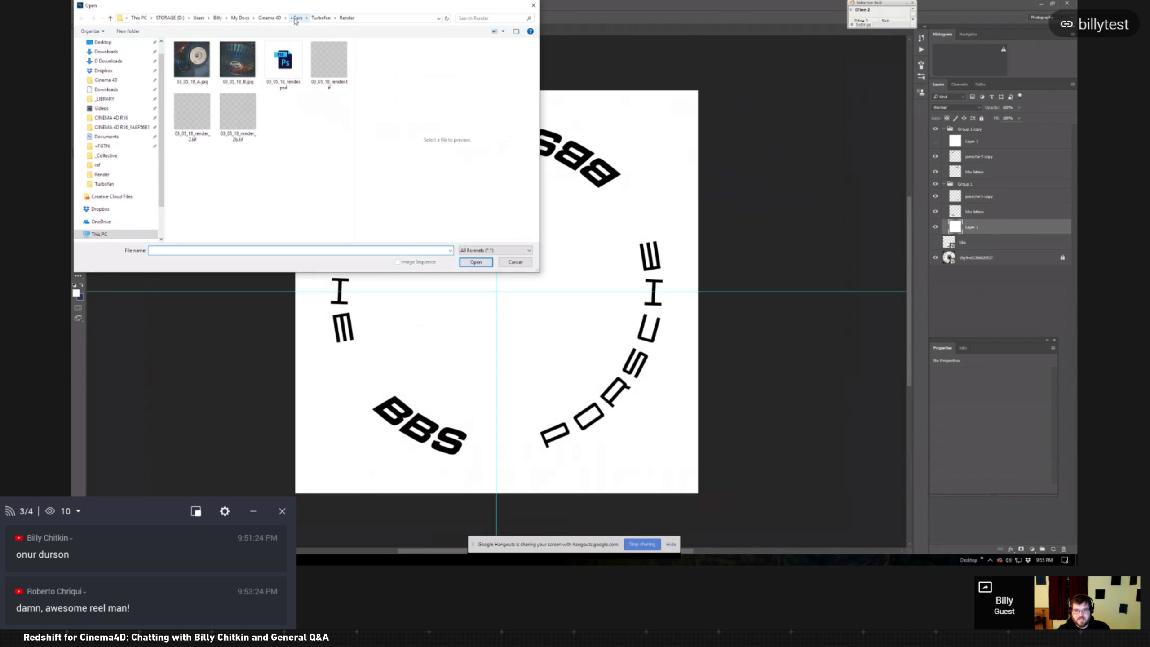
pyautogui.click(284, 61)
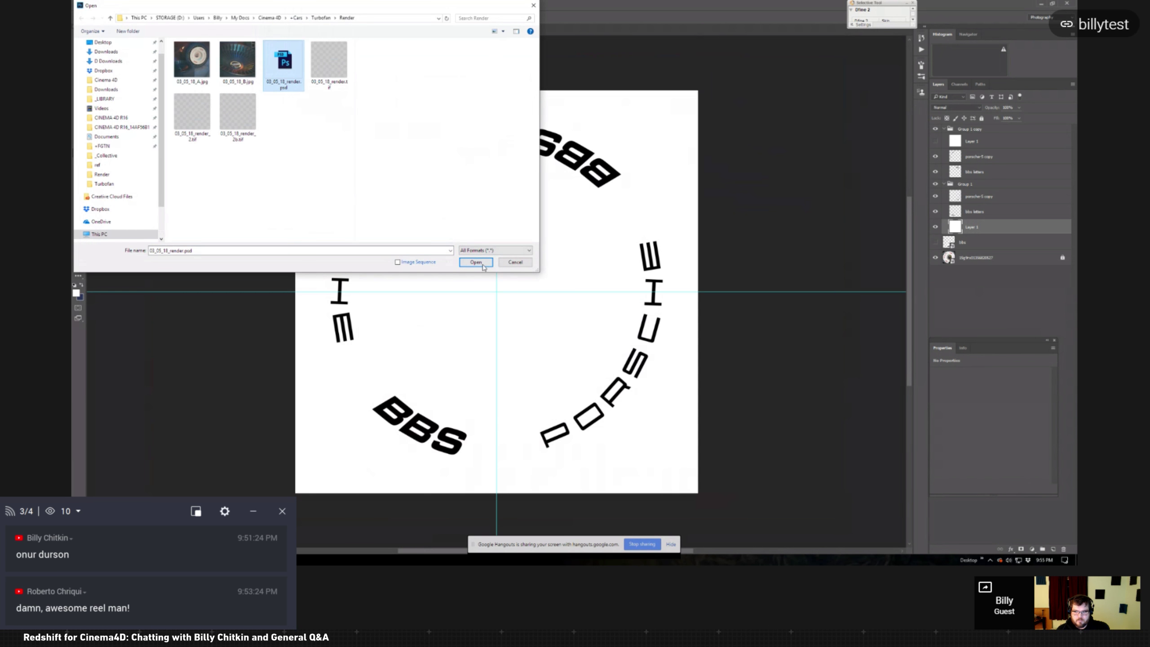
pyautogui.click(480, 263)
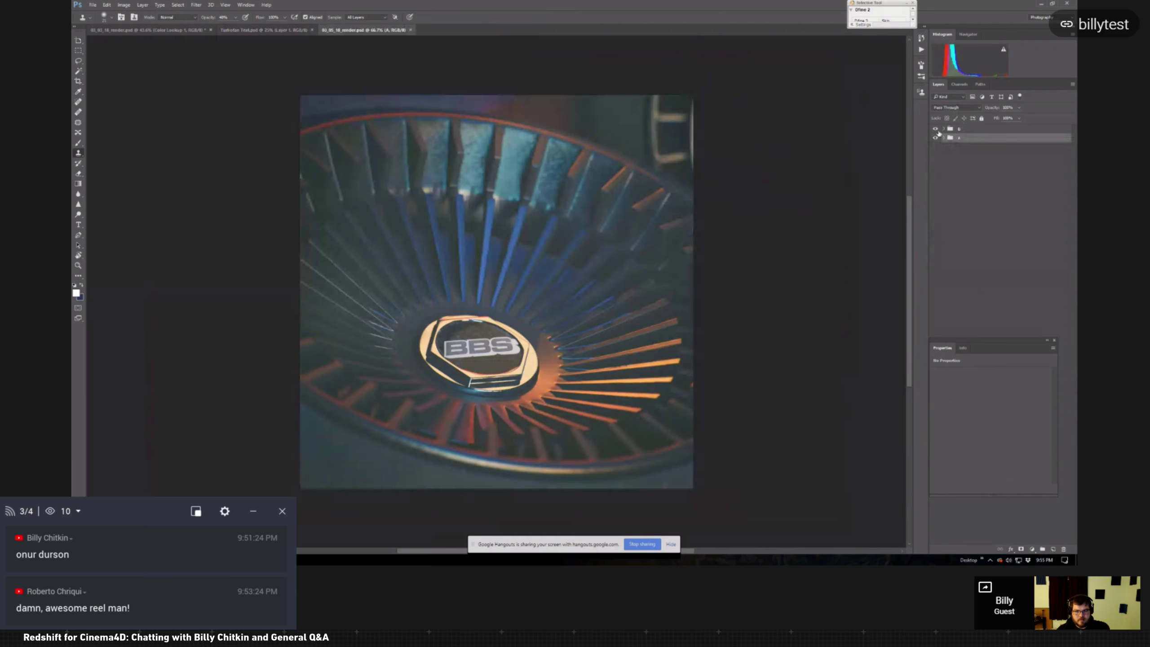
# Step: Hide group B to reveal the full wheel render, and expand group A to list its layers
pyautogui.click(935, 129)
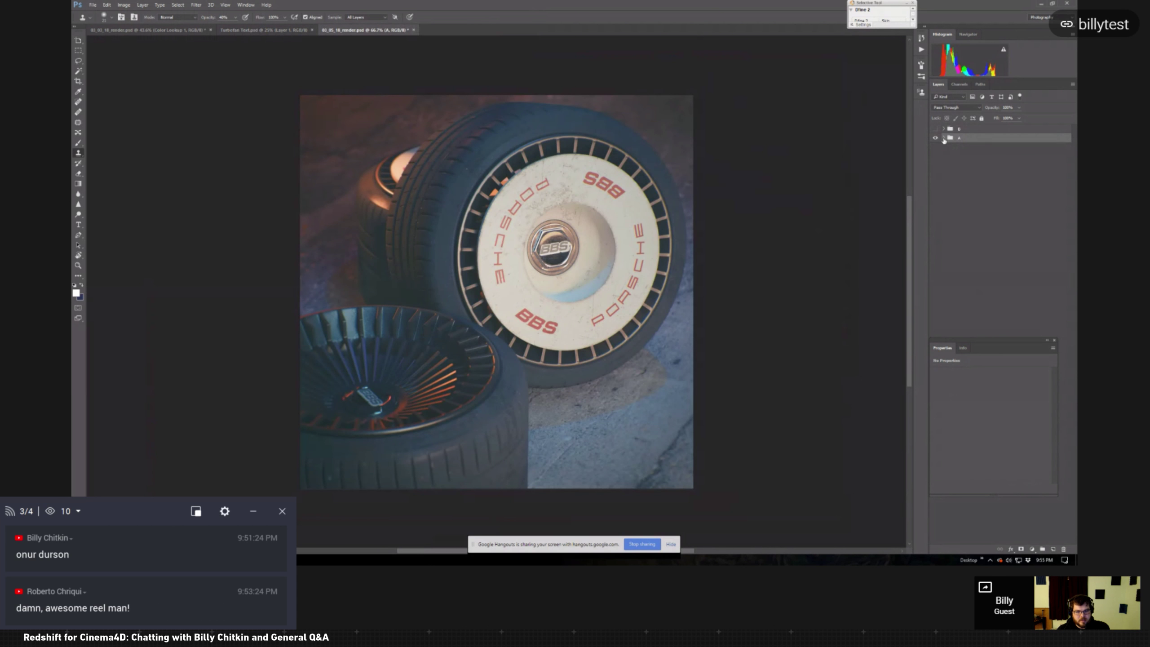
pyautogui.click(943, 138)
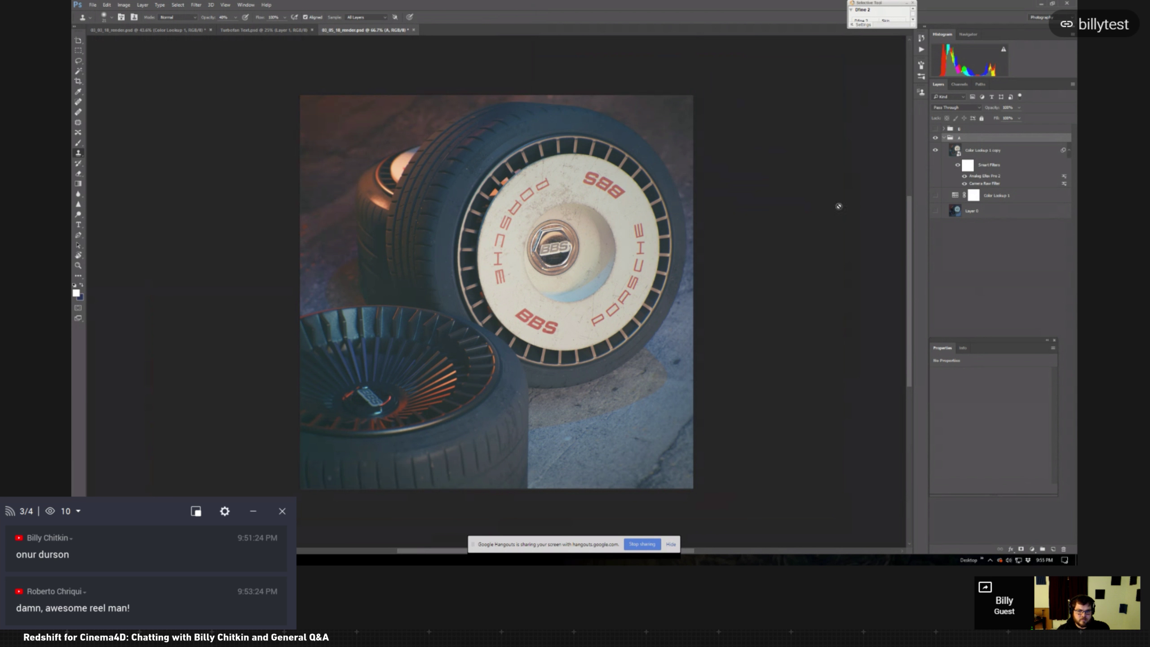
pyautogui.scroll(-1, 719, 198)
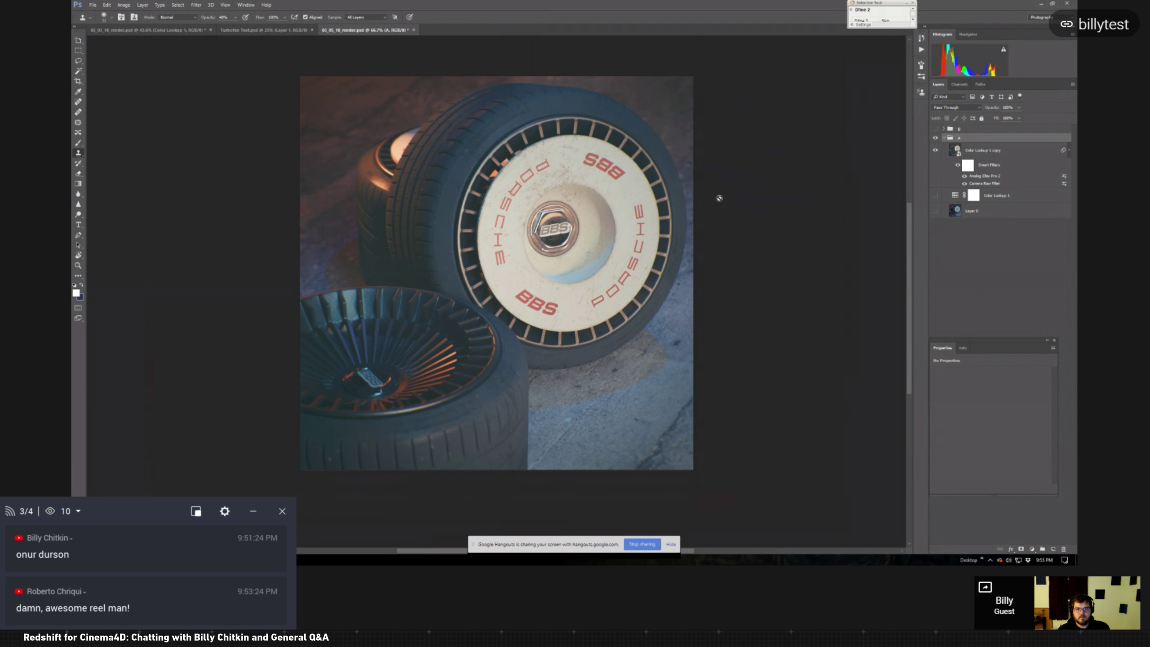
# Step: Check the available filters for the Google Nik Collection plug-ins, without applying any
pyautogui.click(935, 196)
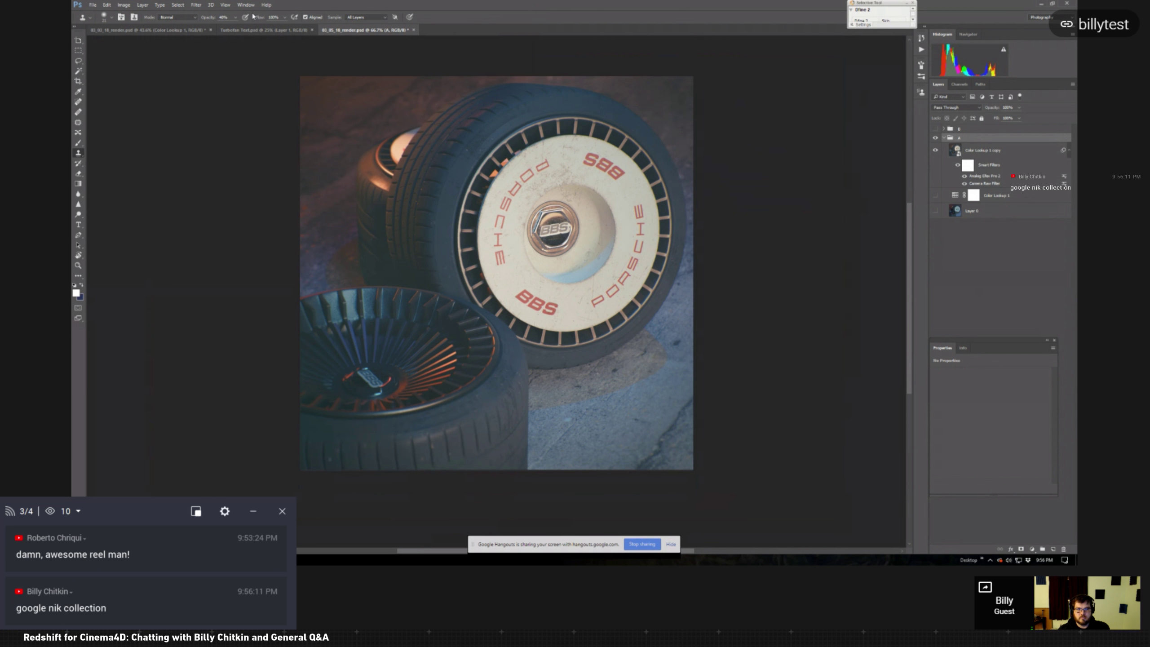
pyautogui.click(197, 5)
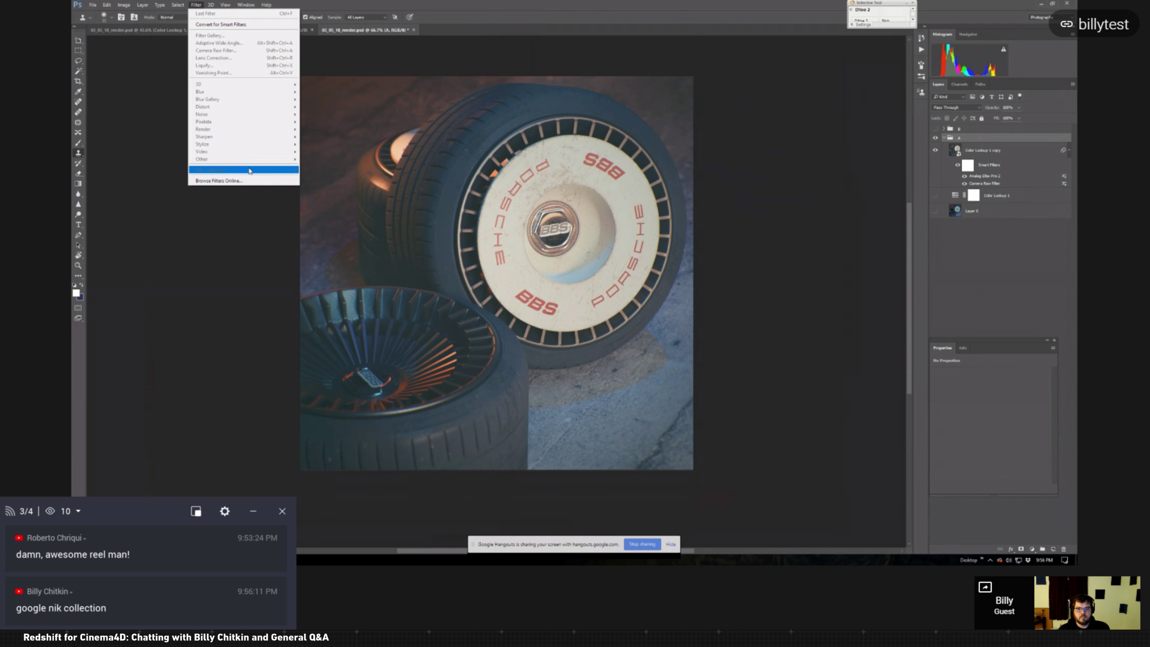
pyautogui.click(516, 9)
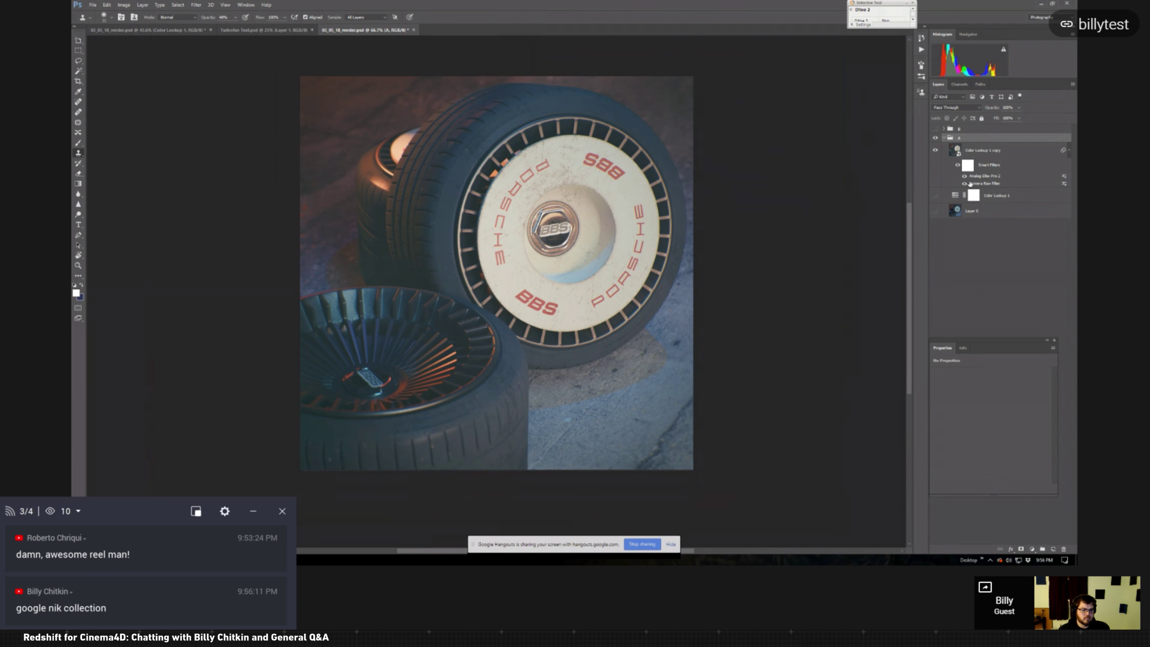
# Step: Show Layer 0 and toggle the Color Lookup 1 copy layer to compare the raw wheel render with the graded version
pyautogui.click(935, 137)
pyautogui.click(936, 210)
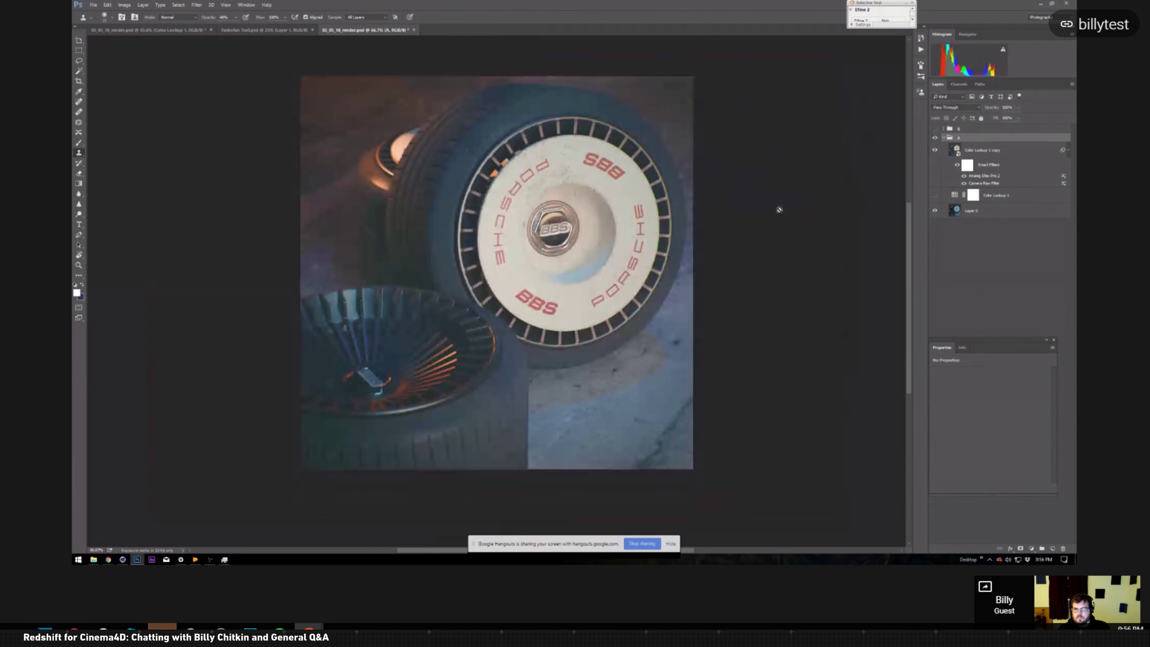
pyautogui.click(935, 150)
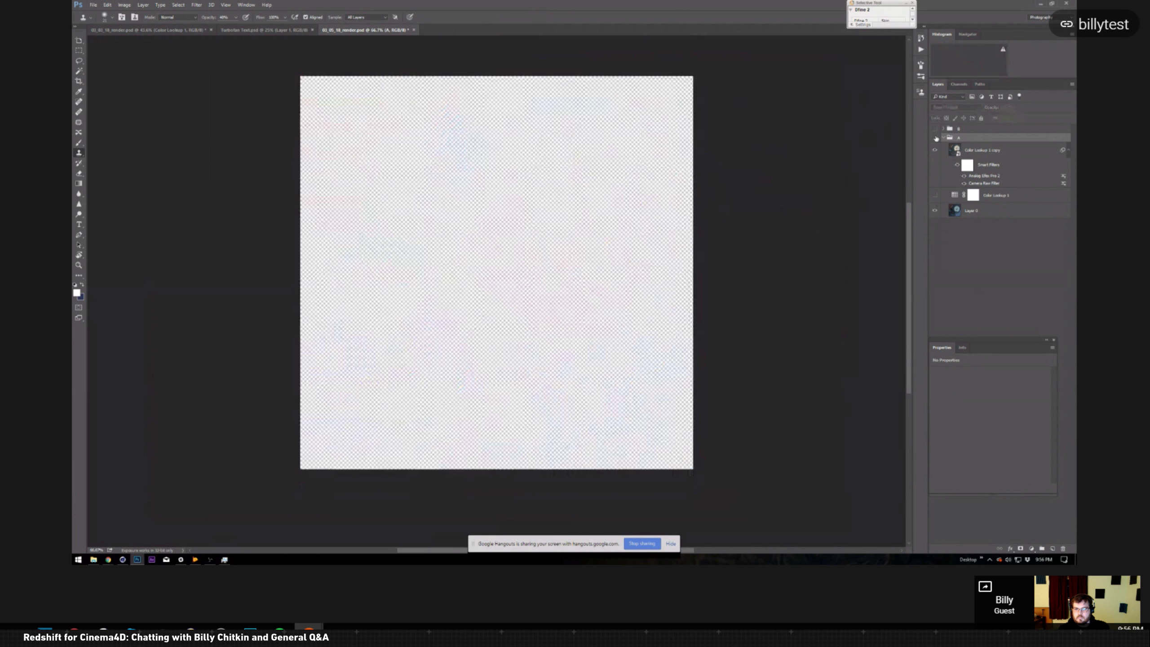
pyautogui.click(935, 150)
pyautogui.click(935, 150)
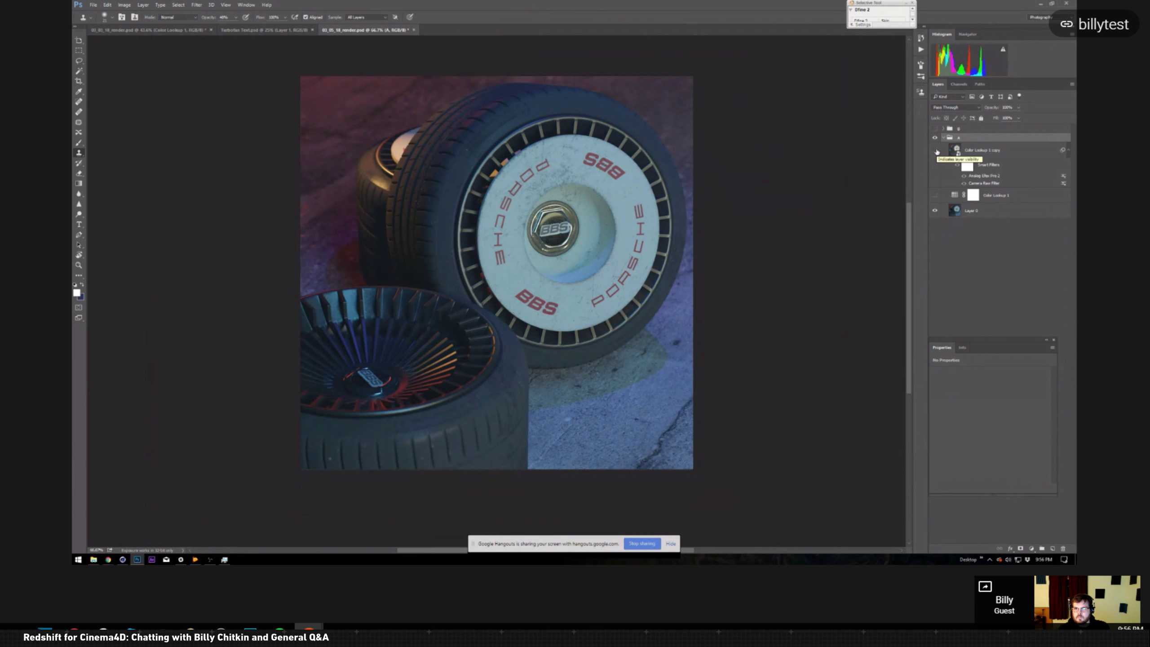
pyautogui.click(935, 151)
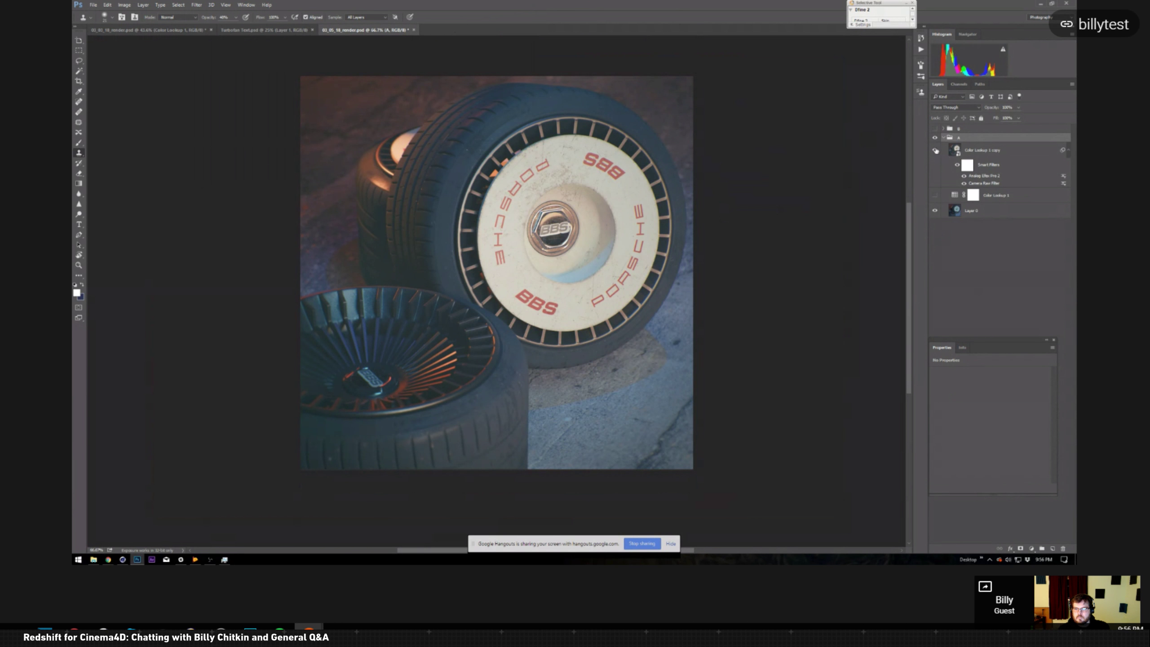
pyautogui.click(935, 151)
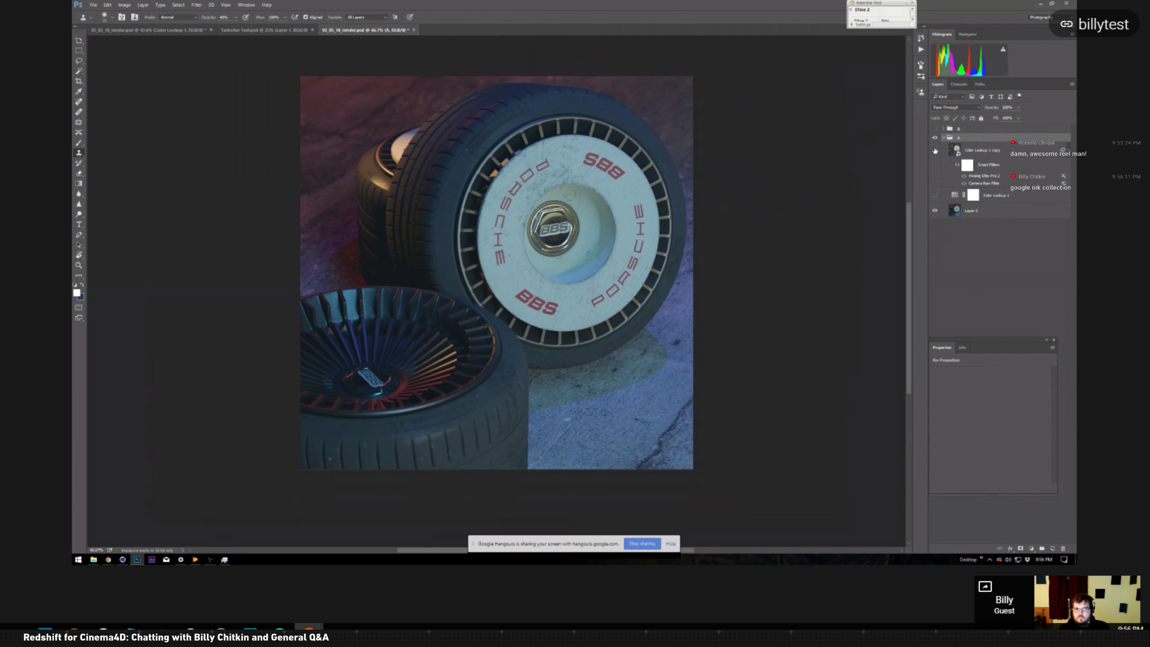
# Step: Show the Color Lookup 1 adjustment over Layer 0, inspect its LUT settings, and show the Color Lookup 1 copy layer again
pyautogui.click(973, 195)
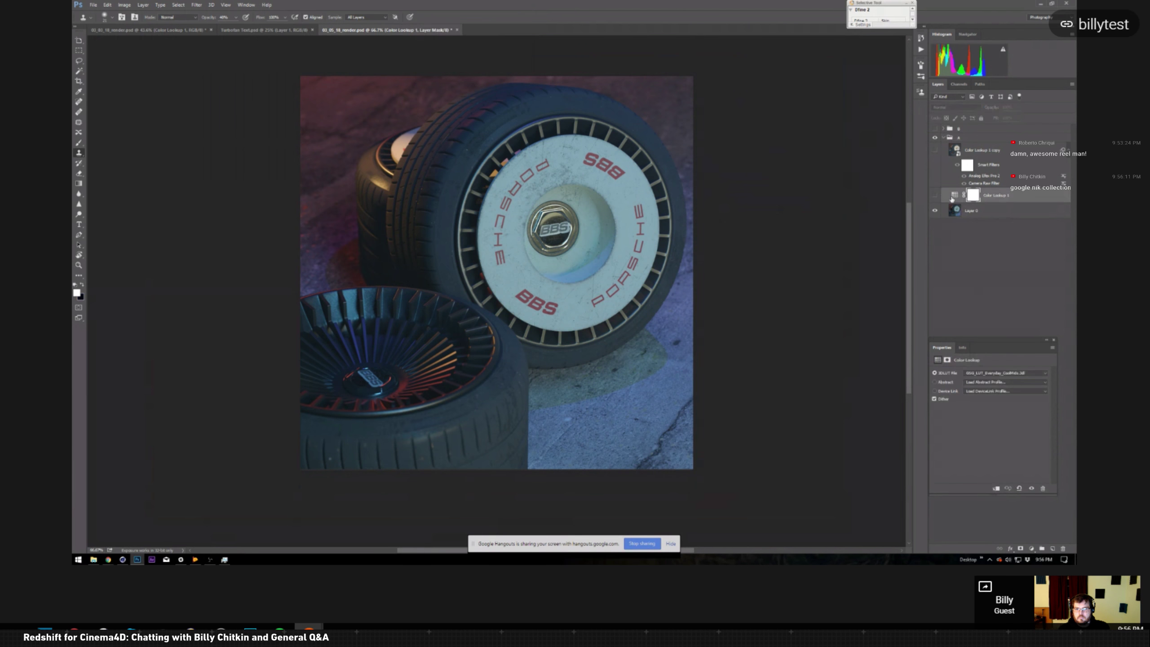
pyautogui.click(935, 195)
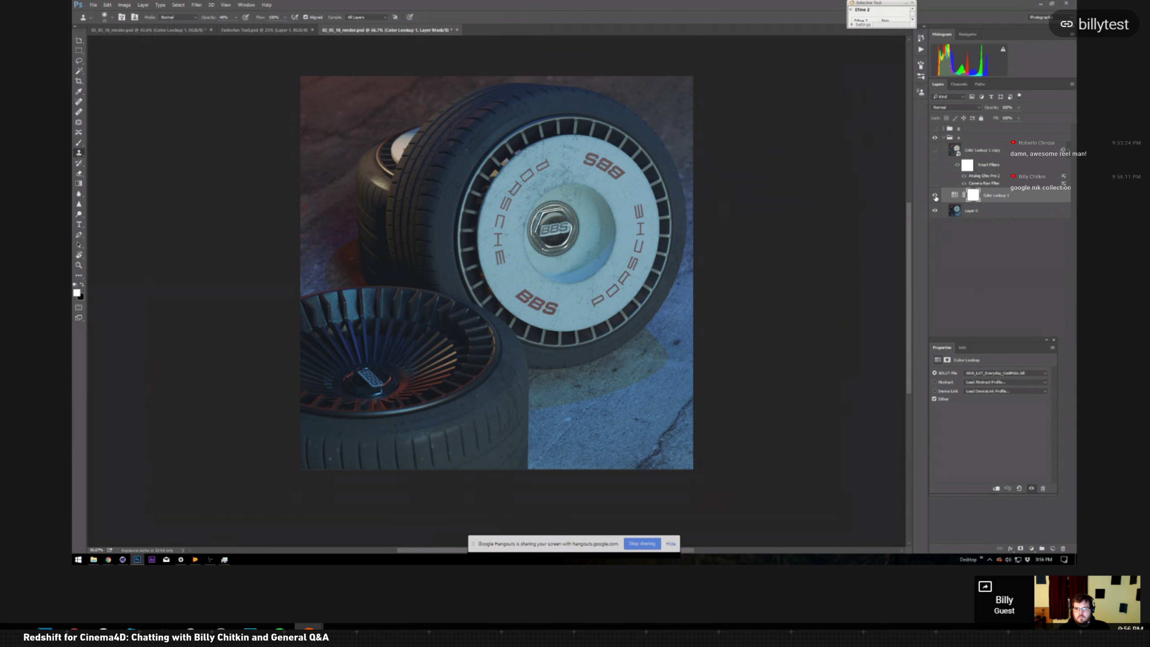
pyautogui.click(1003, 196)
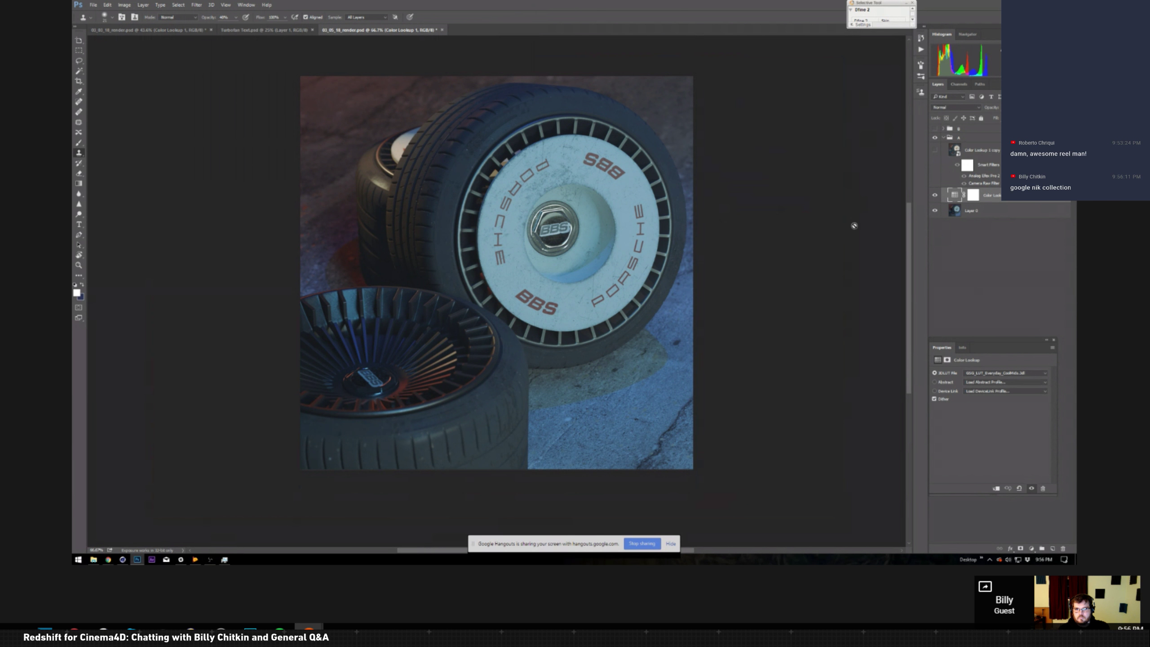
pyautogui.click(934, 150)
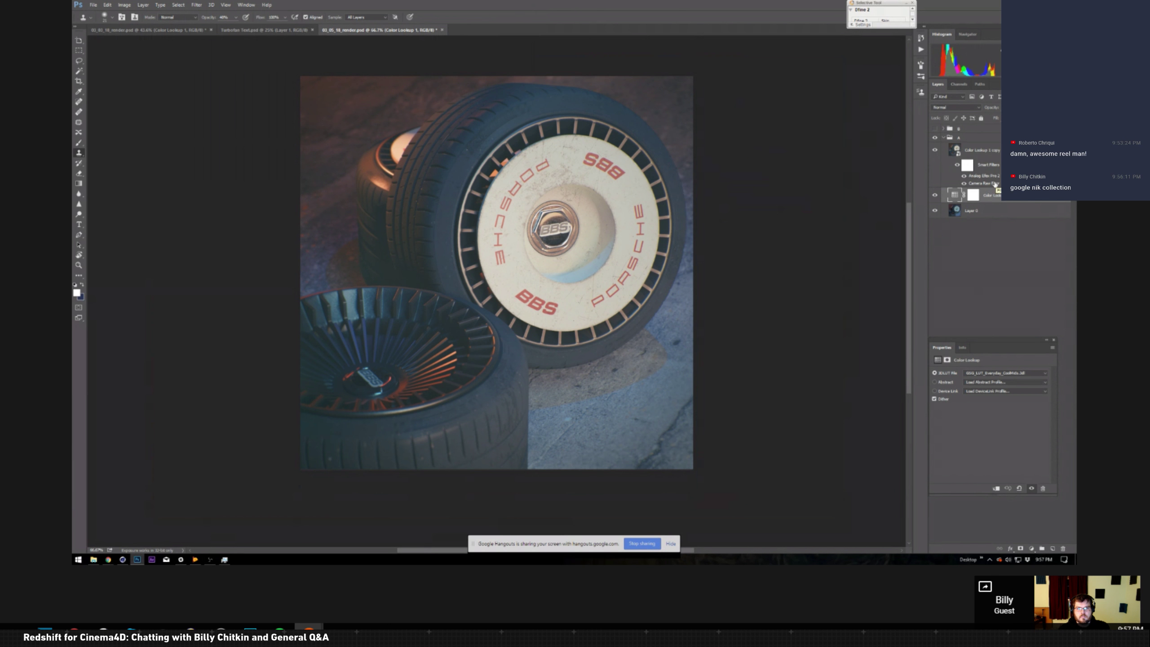
# Step: Inspect the Camera Raw filter settings on the Color Lookup 1 copy layer, from basic adjustments and tone curve through effects and camera calibration
pyautogui.doubleClick(991, 183)
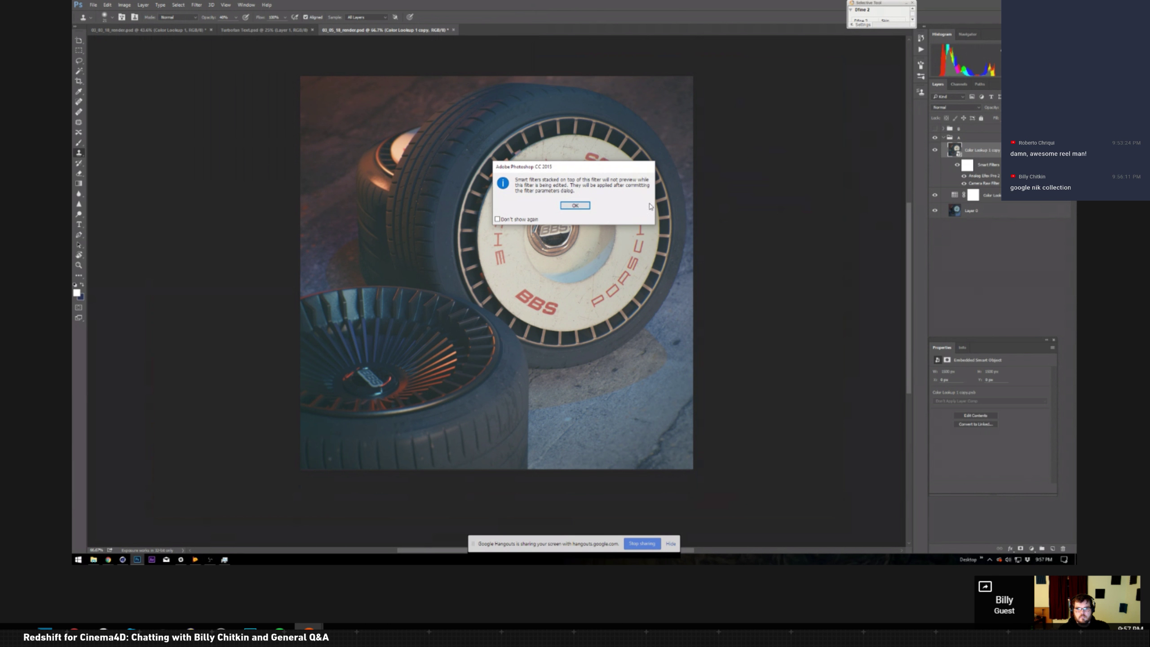
pyautogui.click(579, 206)
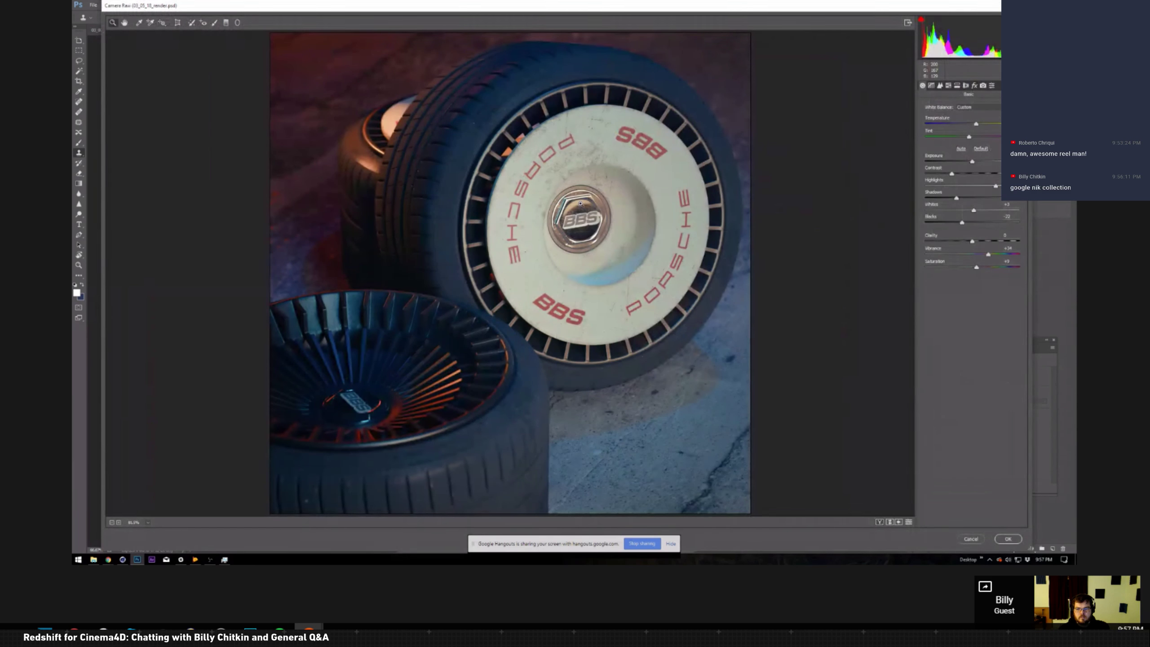
pyautogui.click(931, 86)
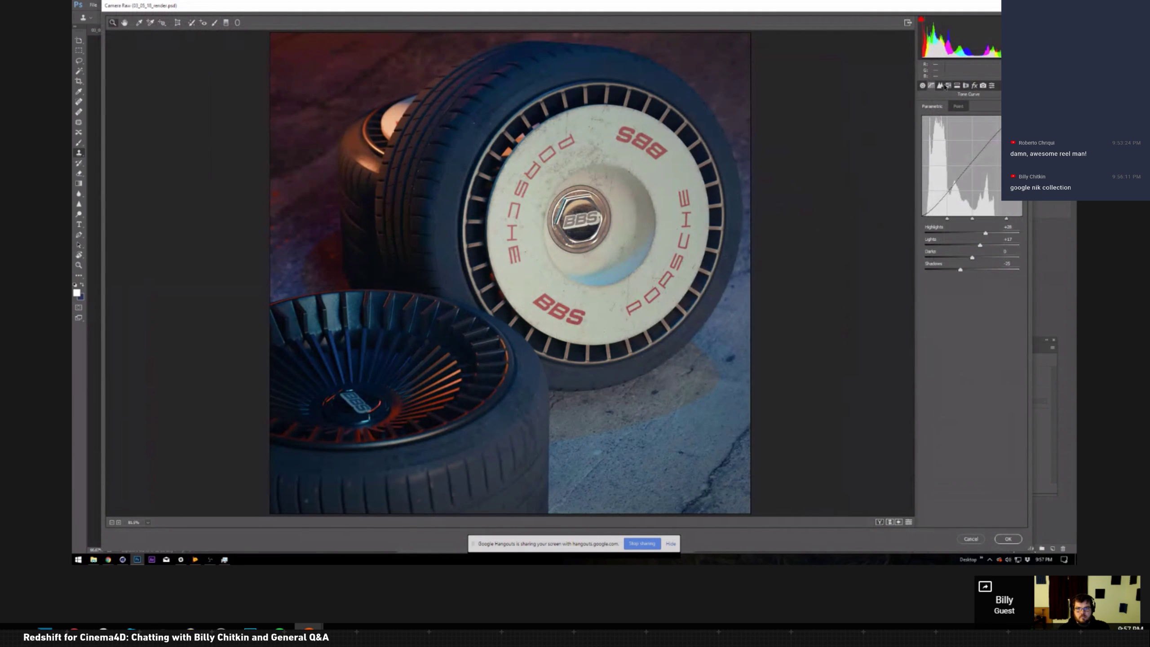
pyautogui.click(947, 87)
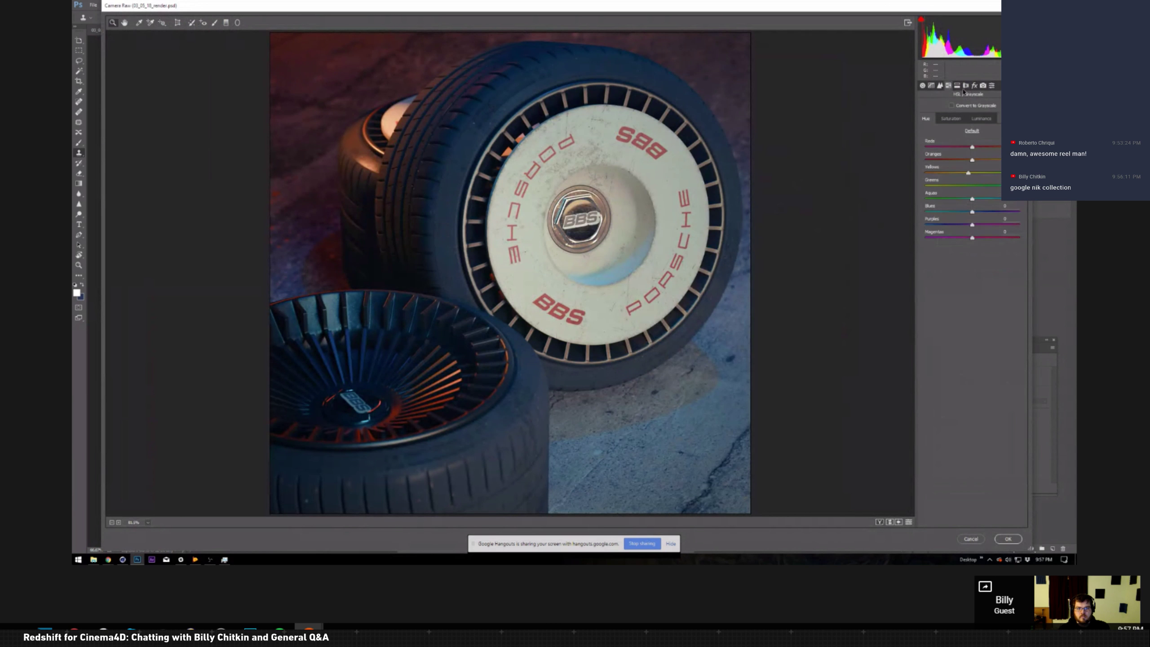
pyautogui.click(965, 86)
pyautogui.click(966, 87)
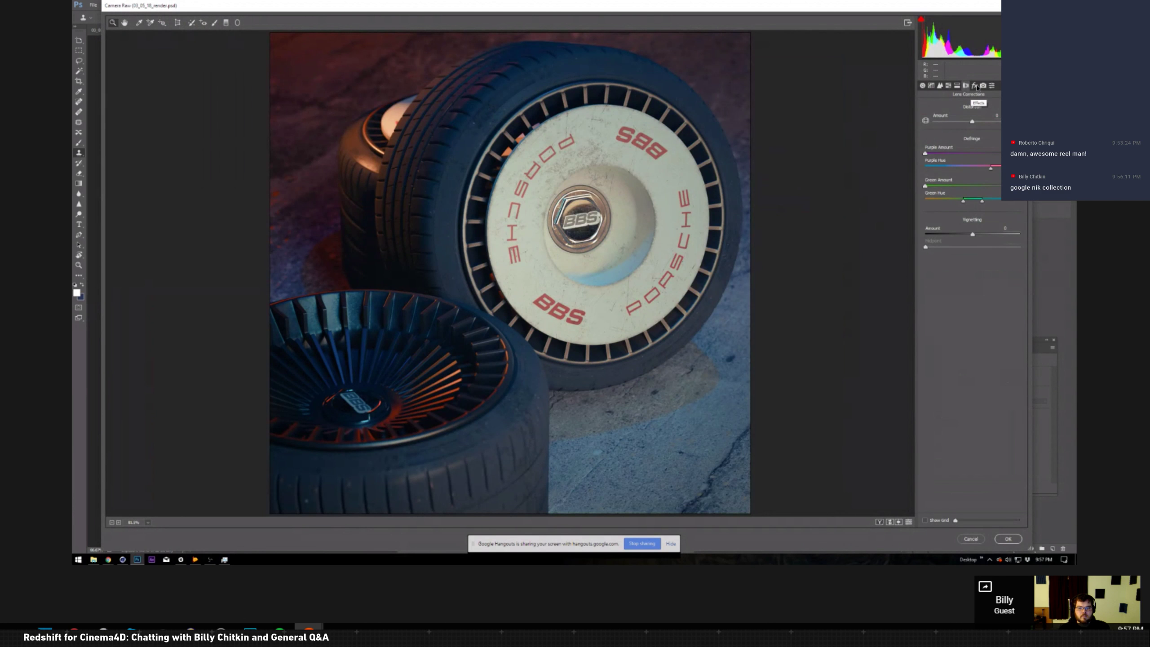
pyautogui.click(976, 86)
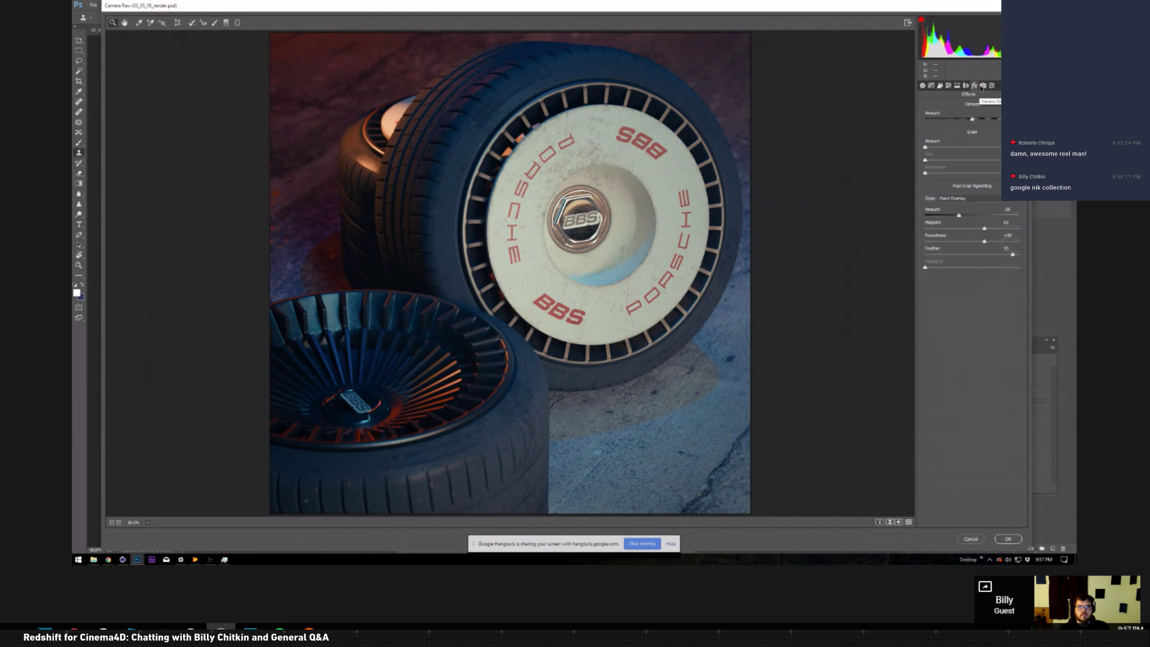
pyautogui.click(982, 87)
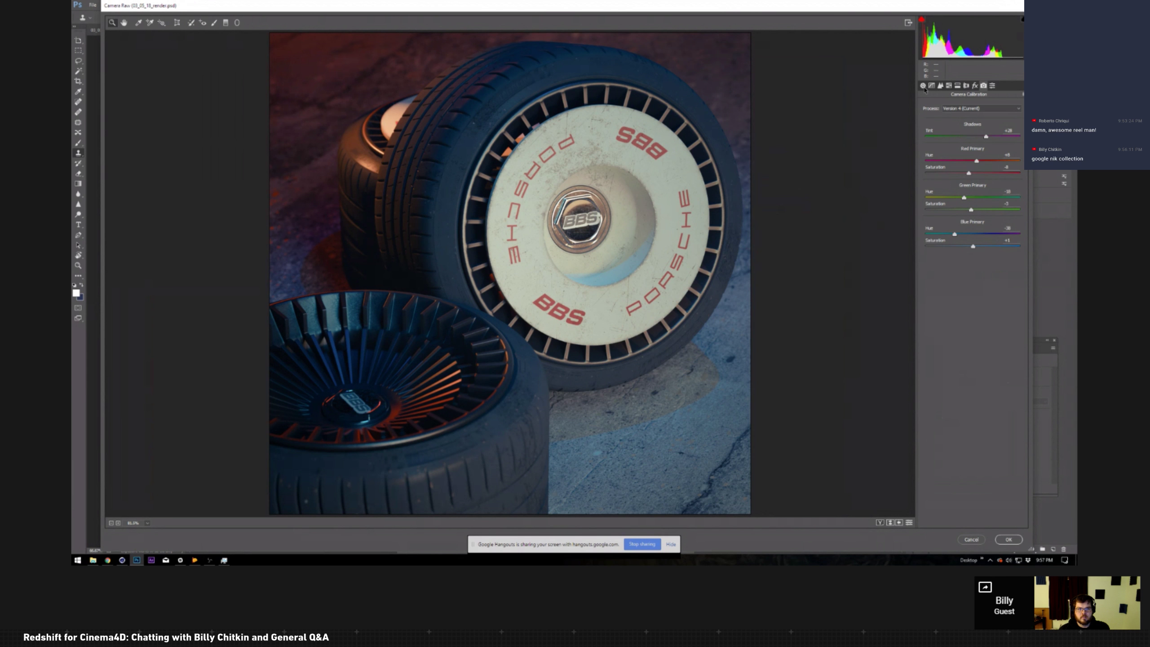
pyautogui.click(923, 87)
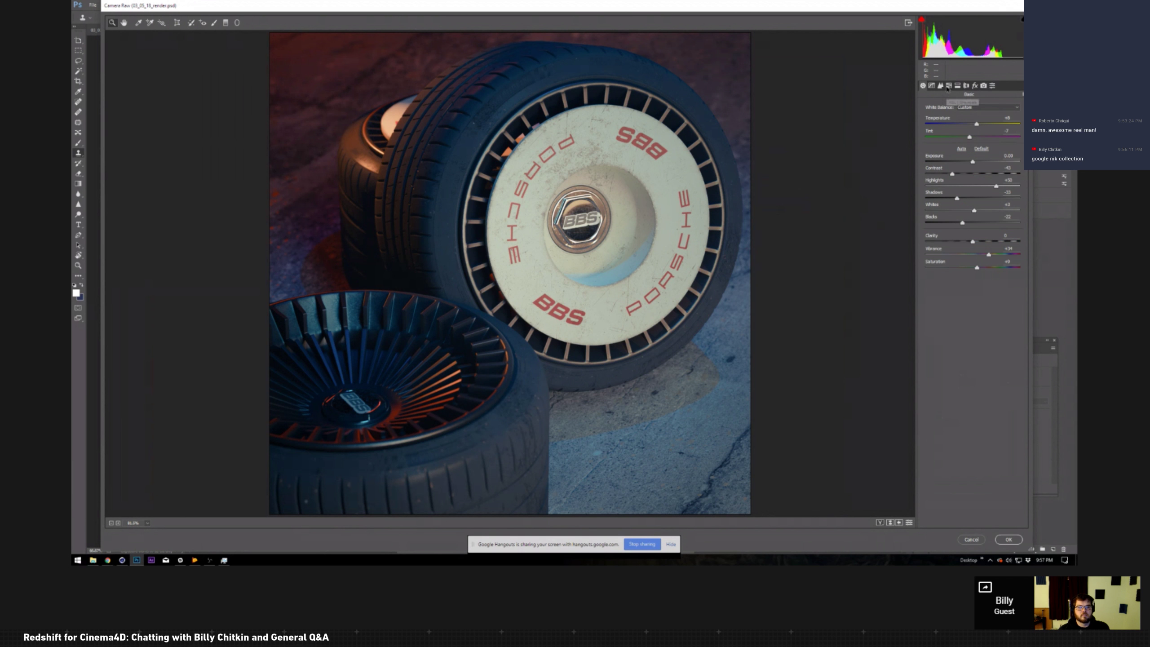
# Step: Browse the saved Camera Raw presets and preview several early ones on the wheel render, starting with 01-04-17
pyautogui.click(991, 86)
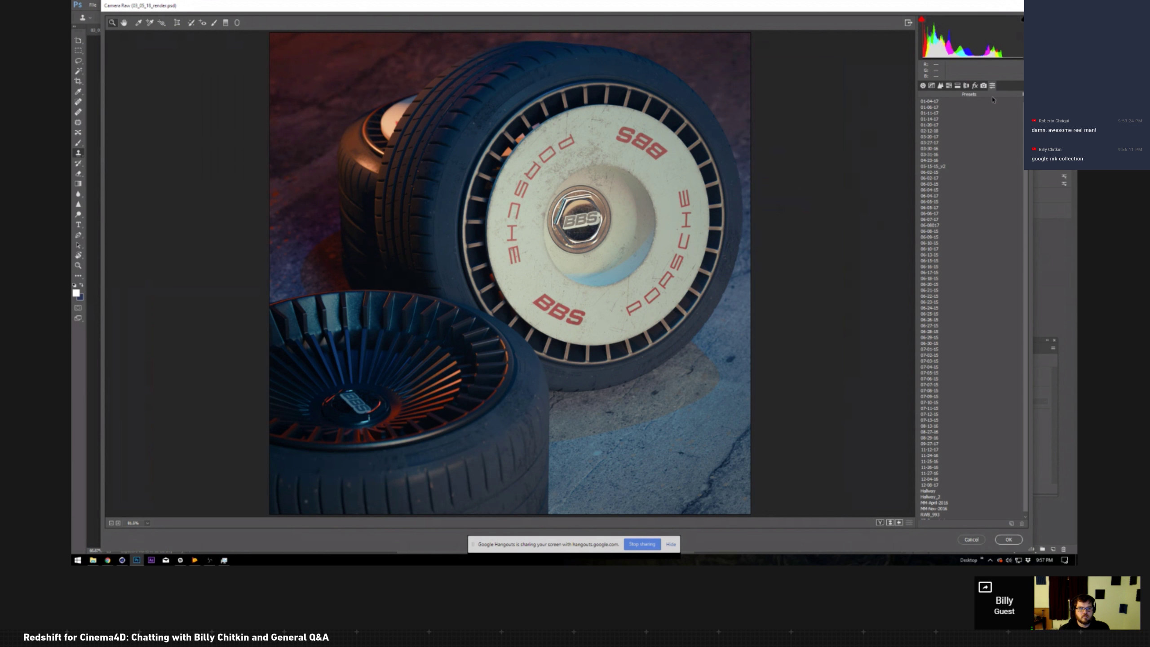
pyautogui.scroll(-1, 970, 177)
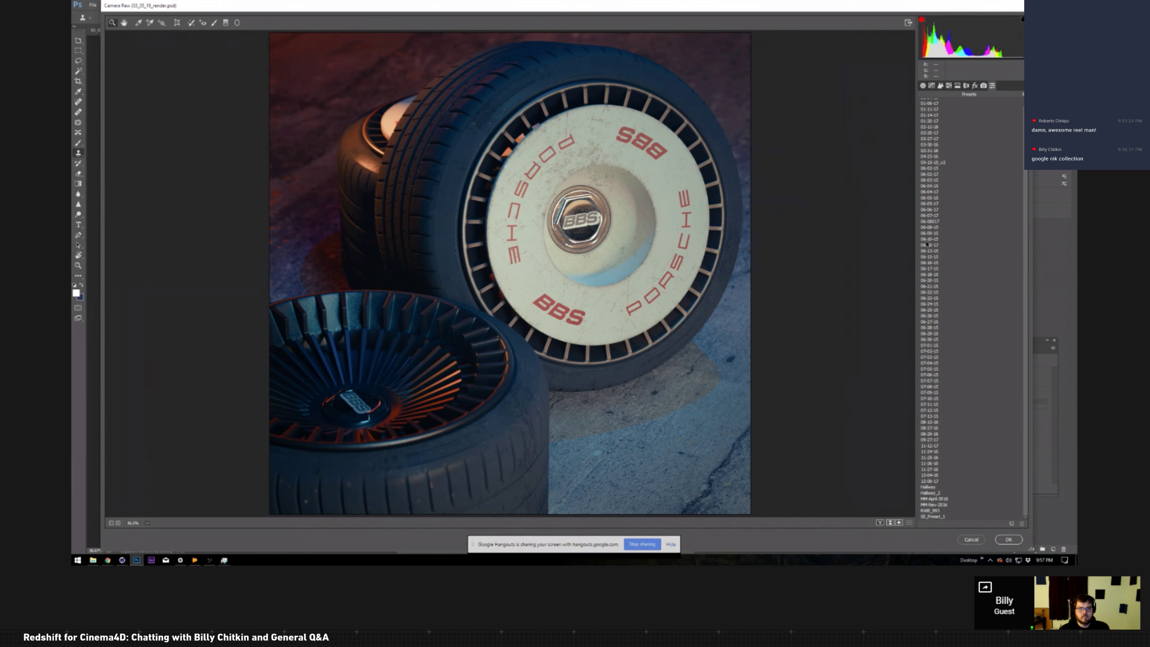
pyautogui.scroll(1, 927, 98)
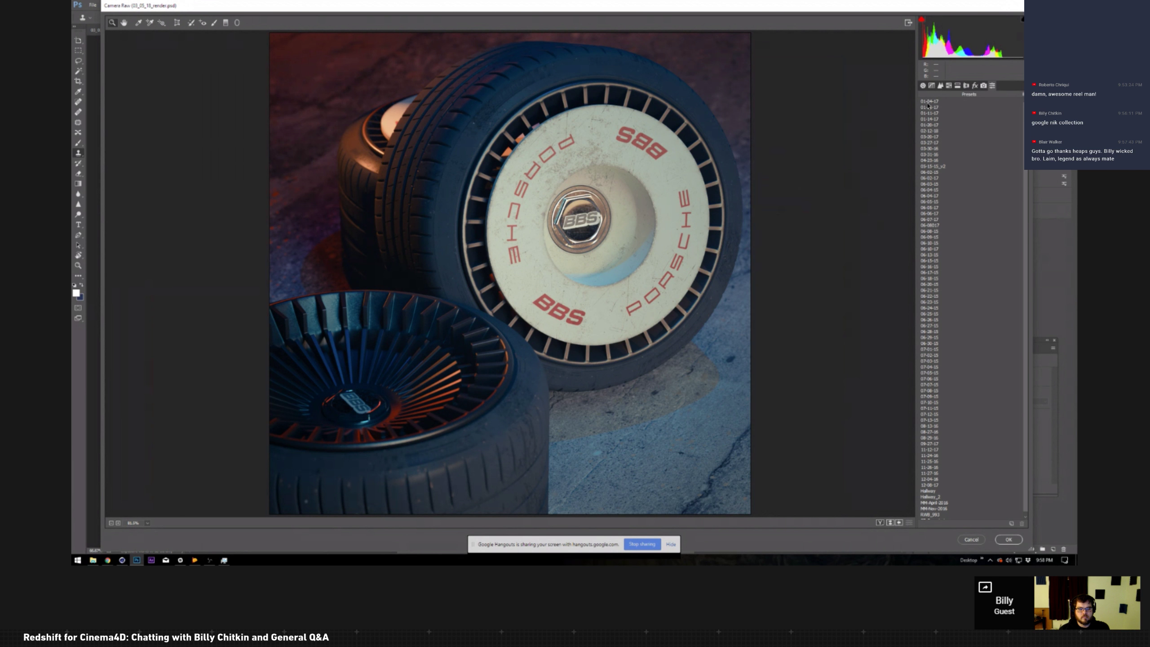
pyautogui.click(928, 103)
pyautogui.click(930, 108)
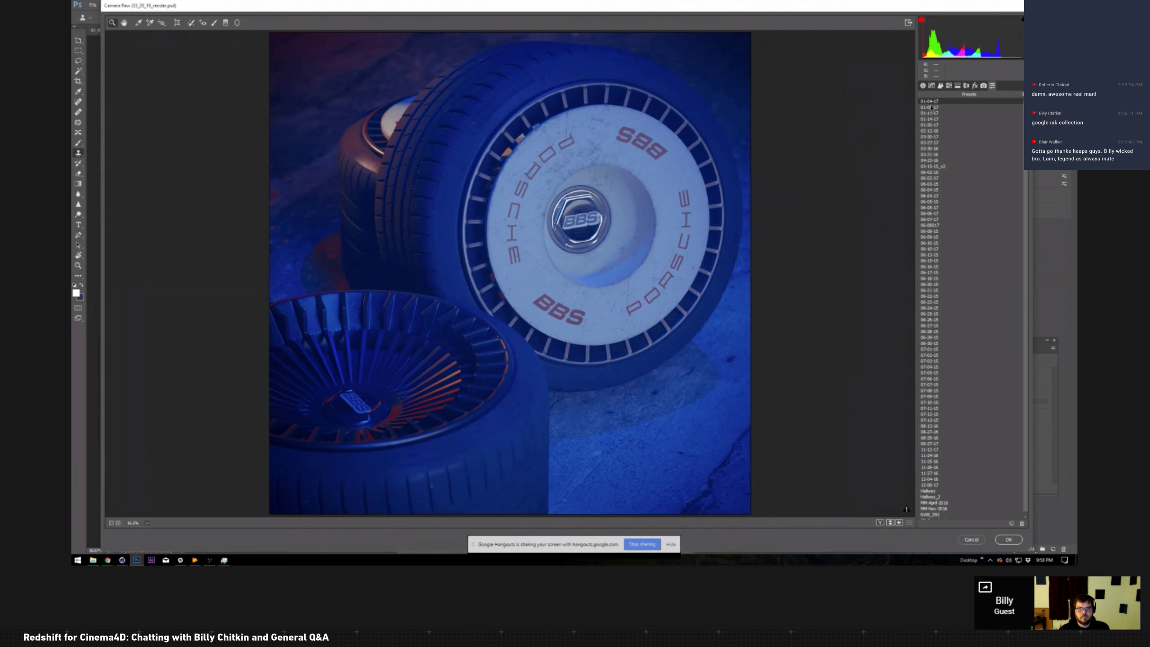
pyautogui.click(930, 113)
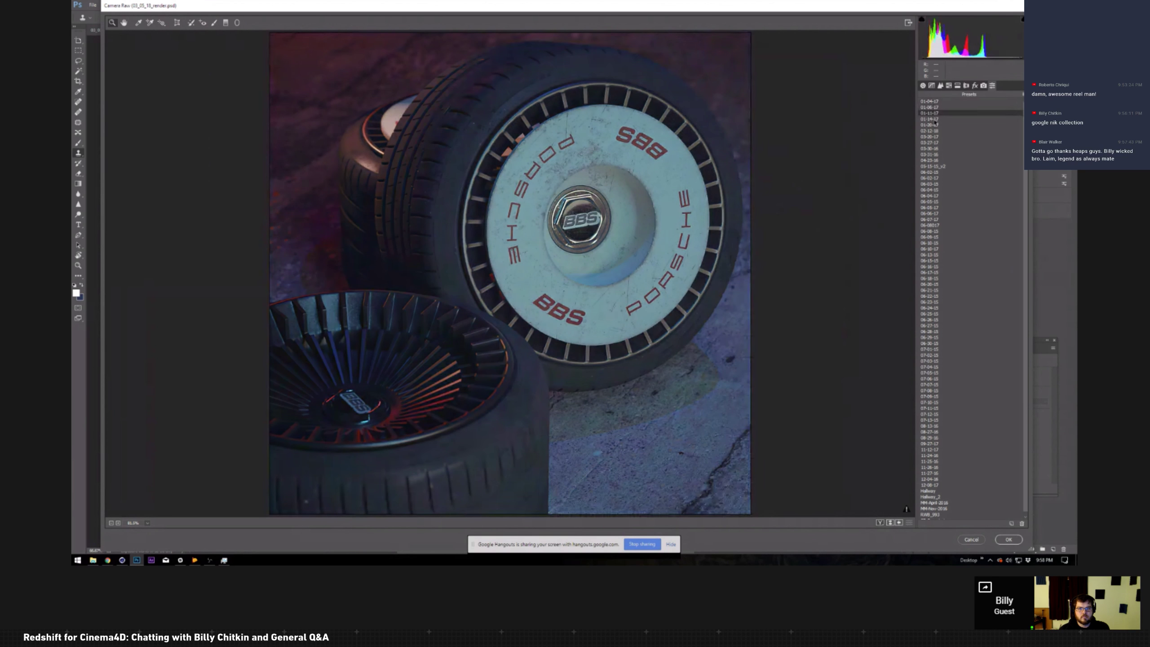
pyautogui.click(933, 119)
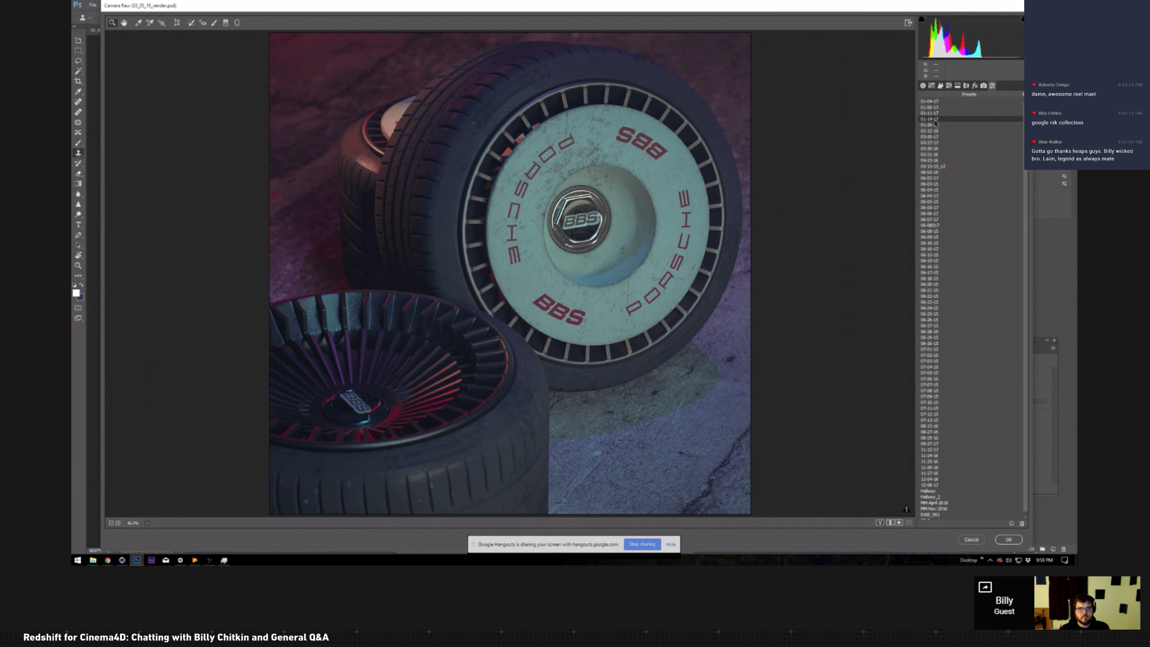
pyautogui.click(936, 131)
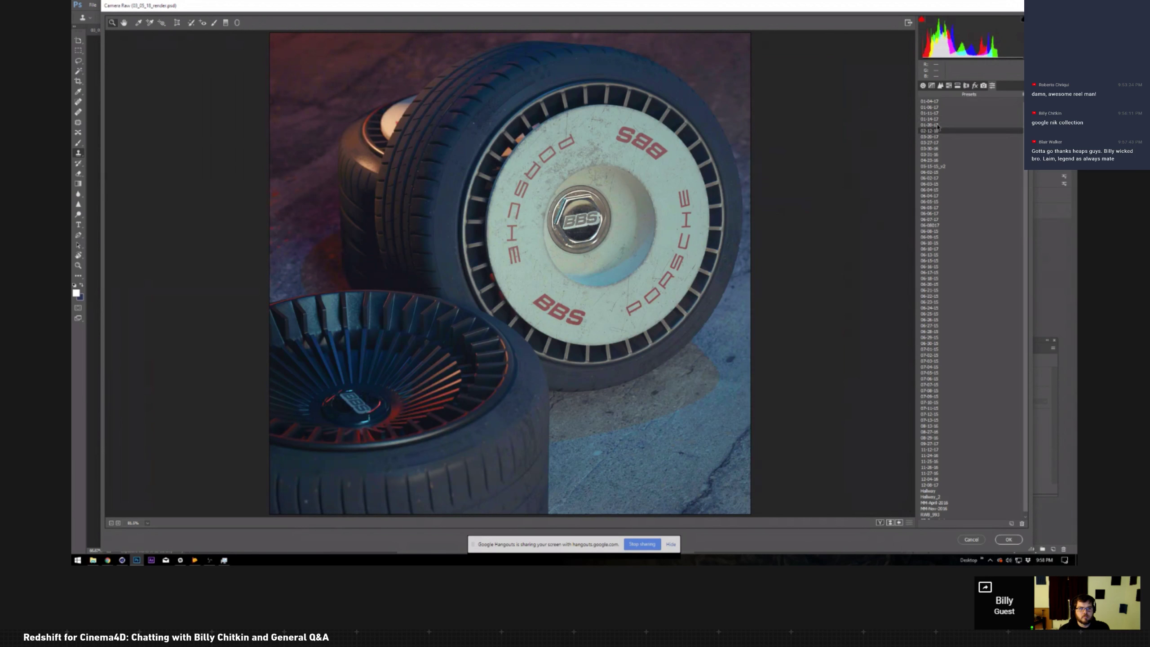
pyautogui.click(938, 137)
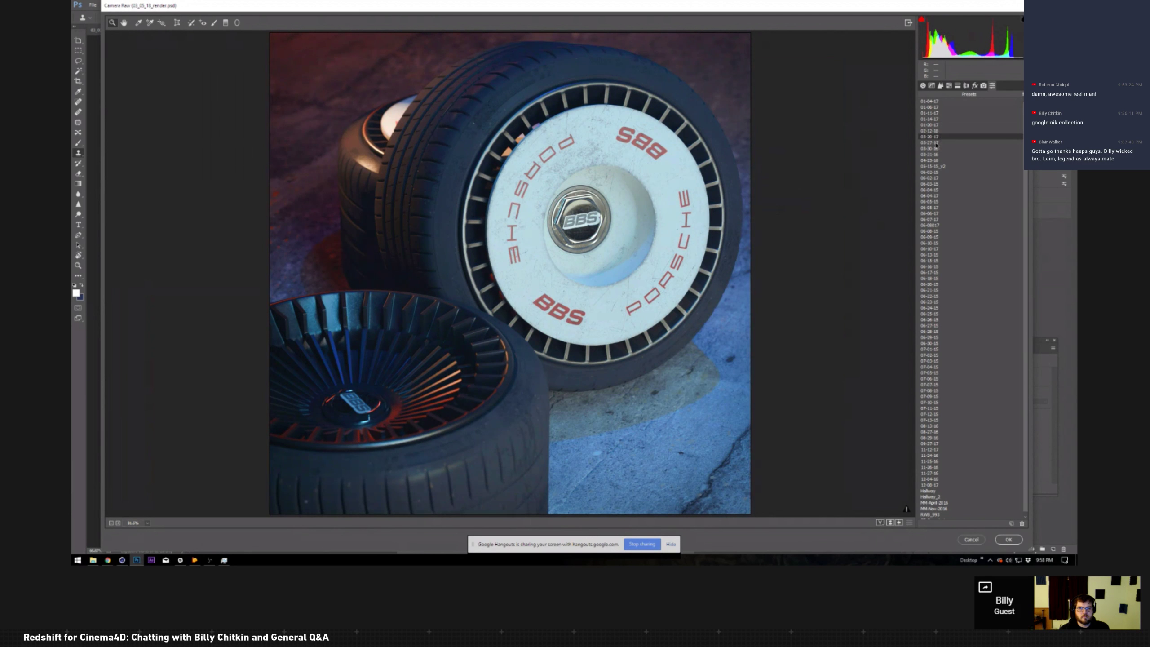
pyautogui.click(936, 144)
pyautogui.click(937, 148)
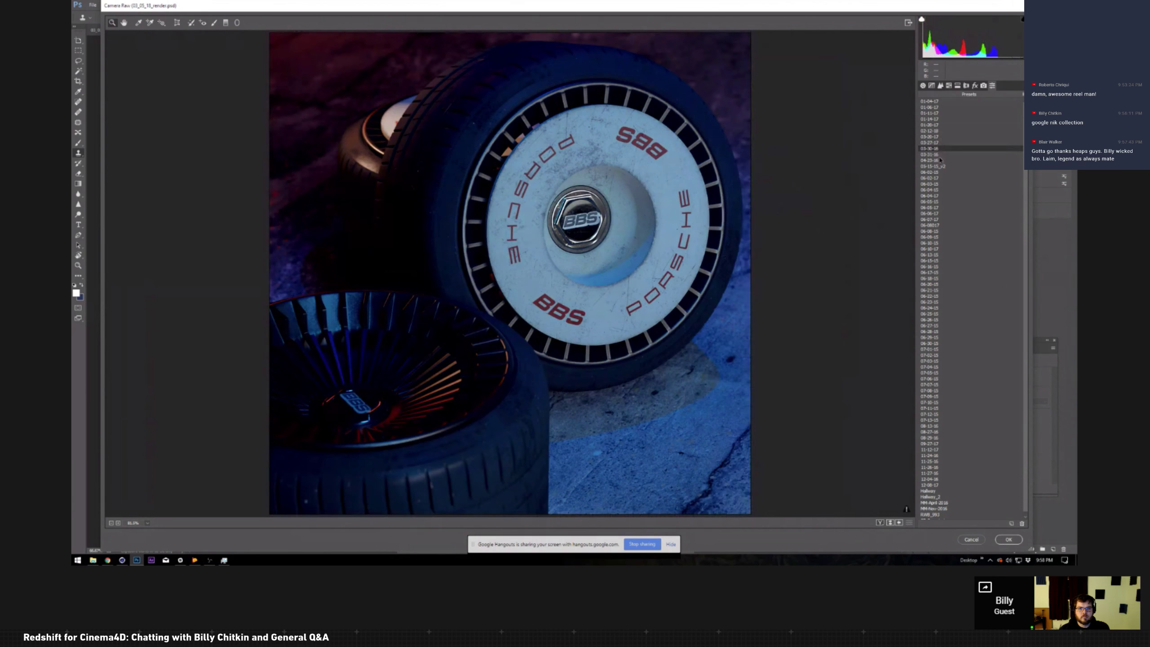
# Step: Preview more saved presets further down the list on the wheel render, and close Camera Raw without keeping any changes
pyautogui.click(939, 160)
pyautogui.click(938, 196)
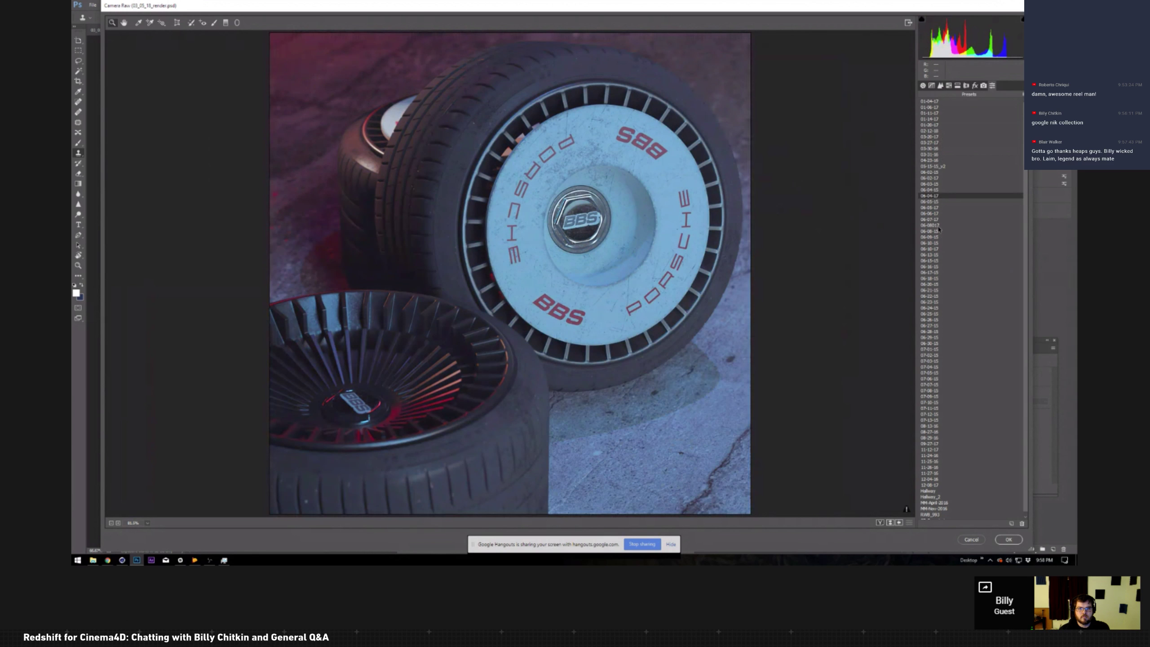
pyautogui.click(938, 225)
pyautogui.click(935, 249)
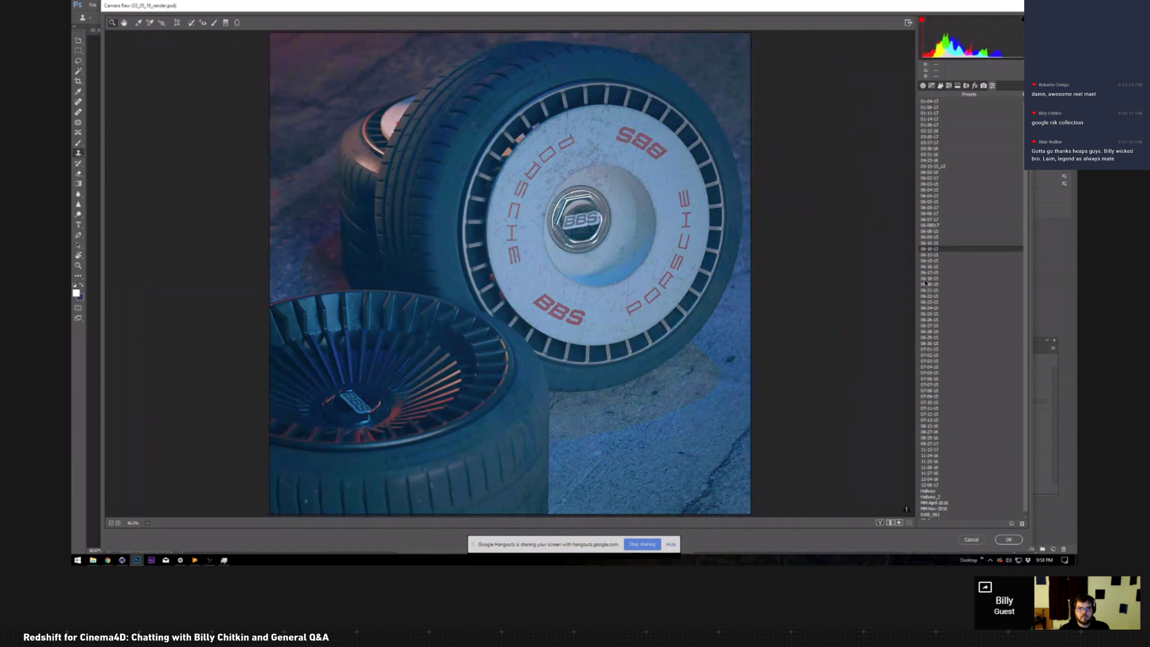
pyautogui.click(925, 280)
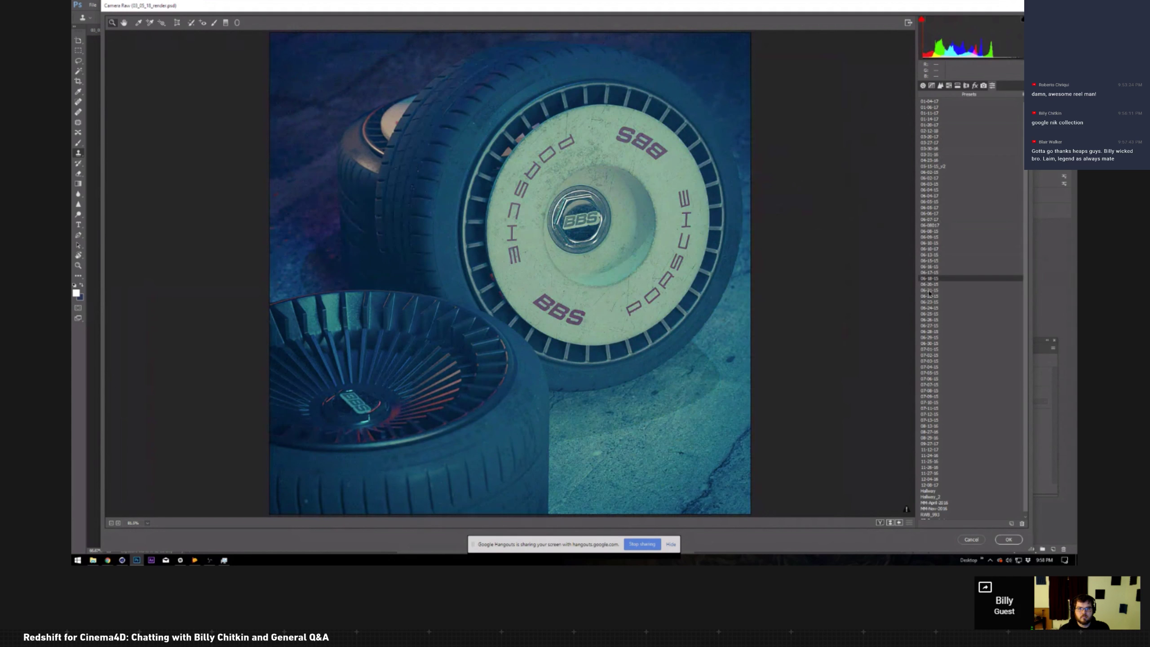
pyautogui.click(930, 290)
pyautogui.click(930, 302)
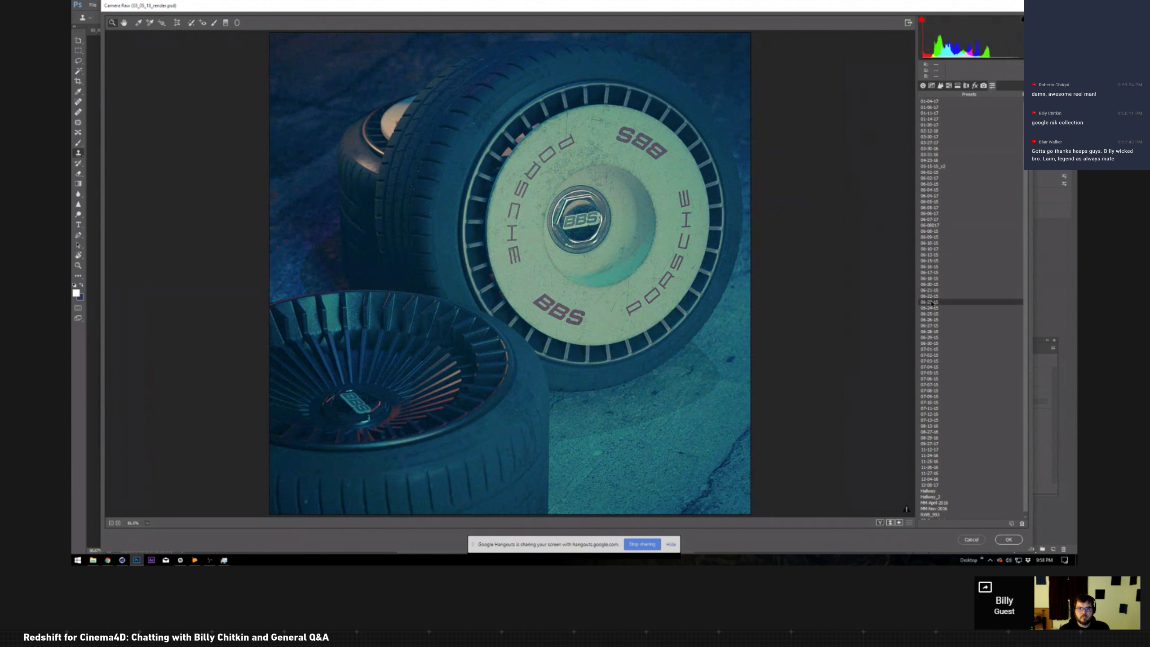
pyautogui.click(932, 313)
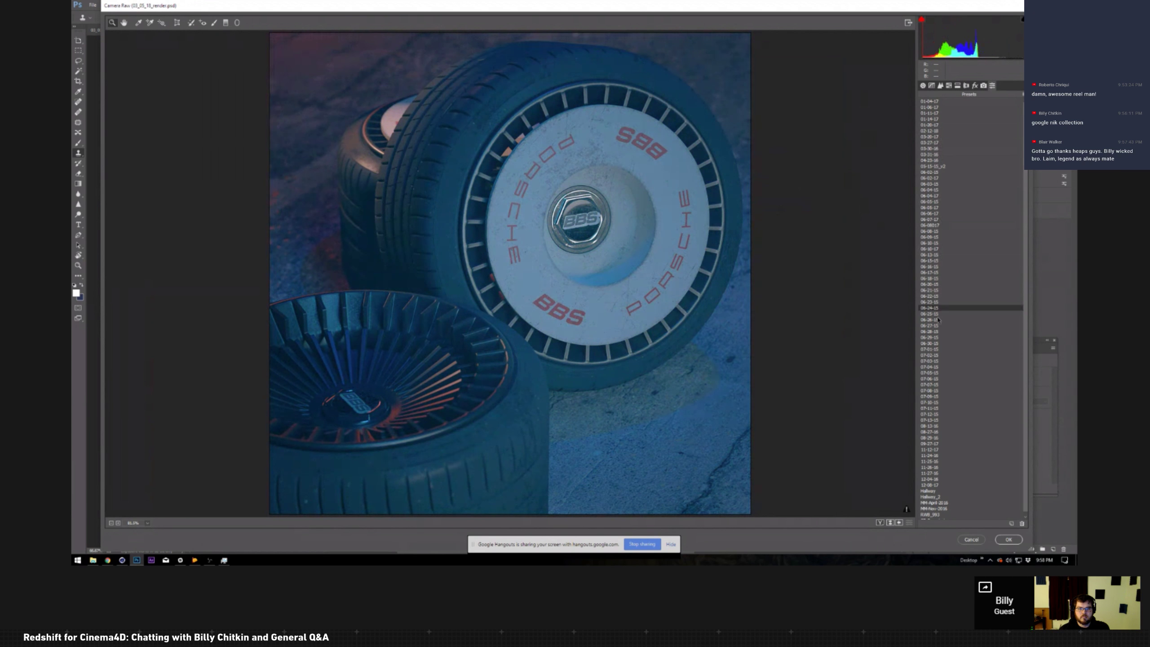
pyautogui.click(932, 320)
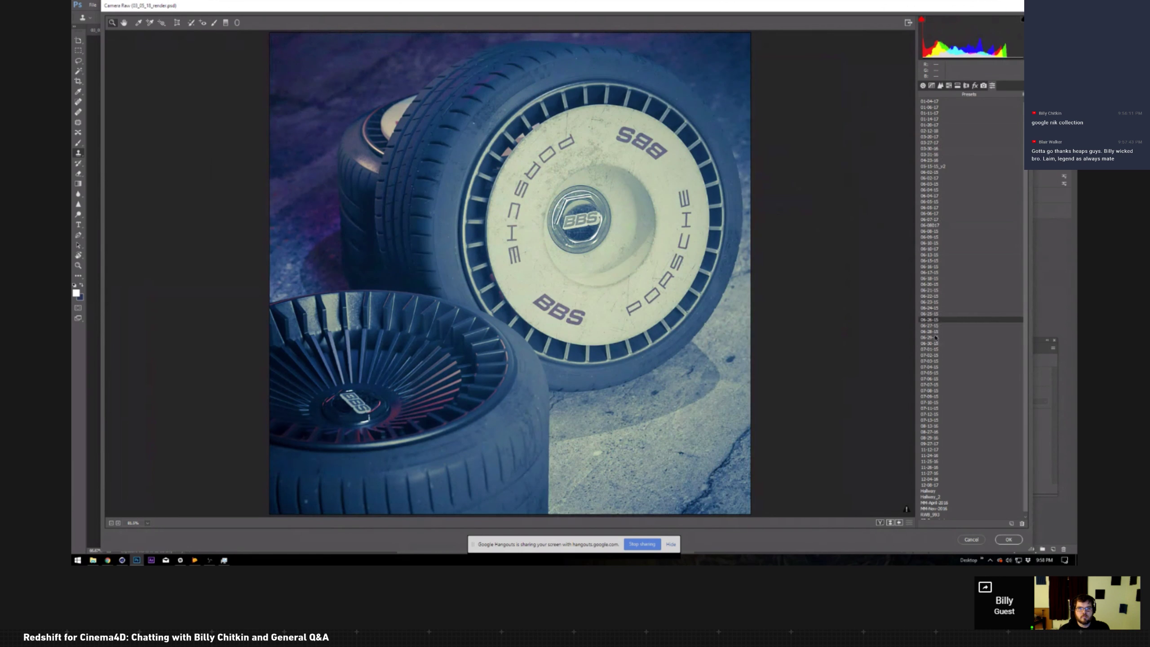
pyautogui.click(931, 337)
pyautogui.click(931, 343)
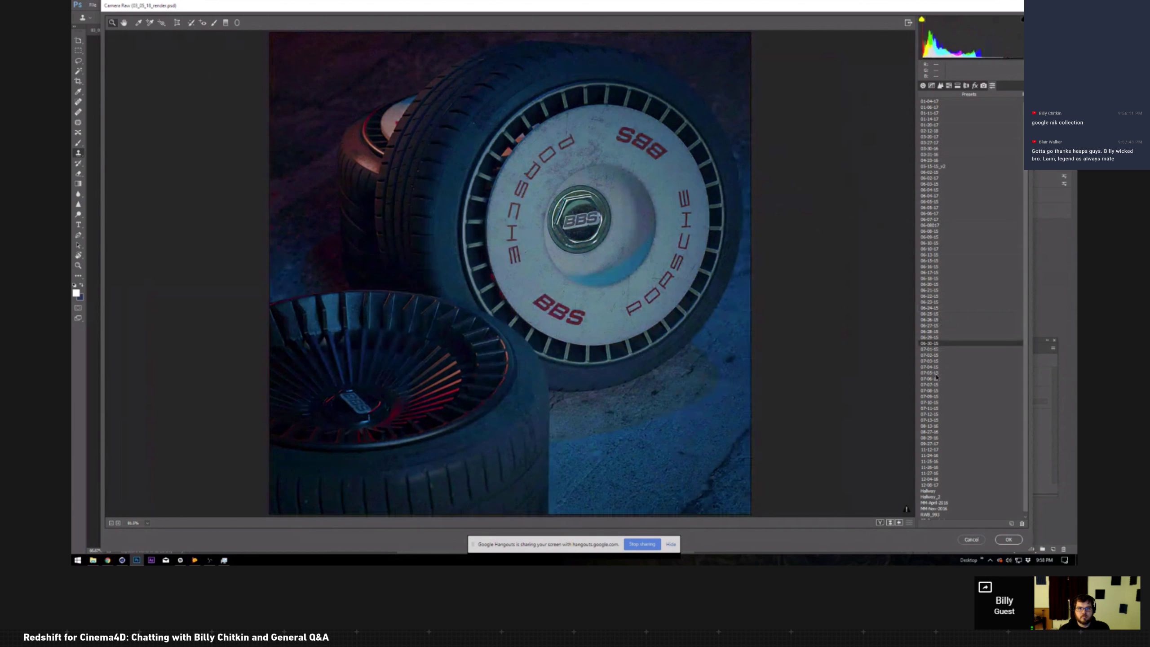
pyautogui.click(935, 373)
pyautogui.click(937, 402)
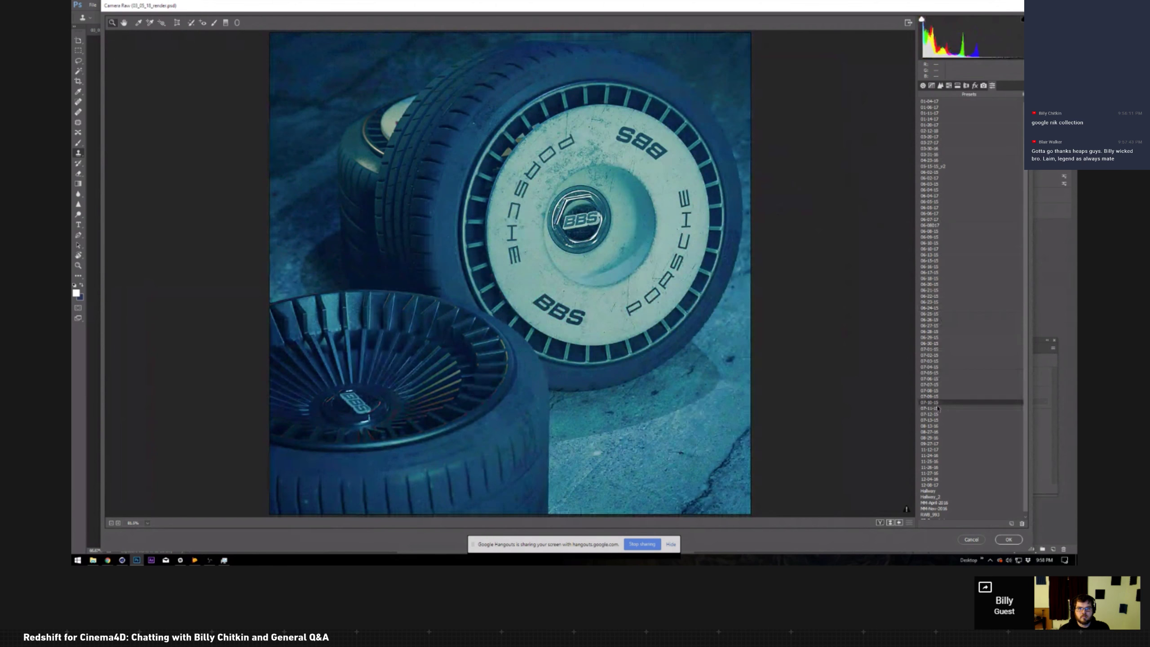
pyautogui.click(935, 438)
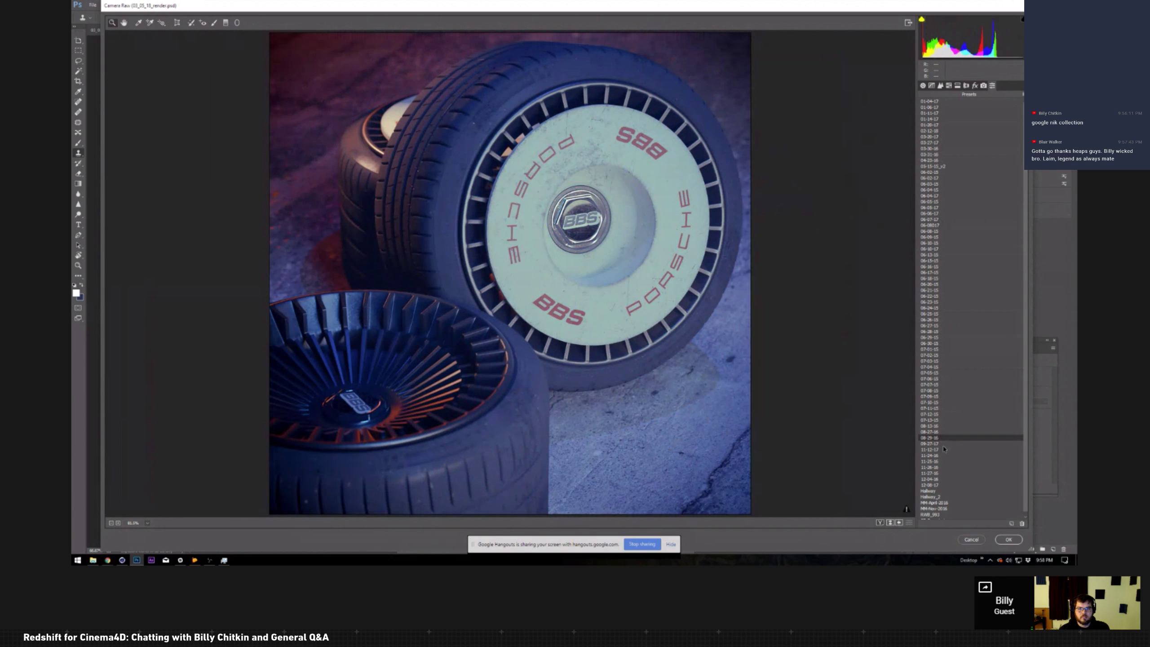
pyautogui.click(971, 540)
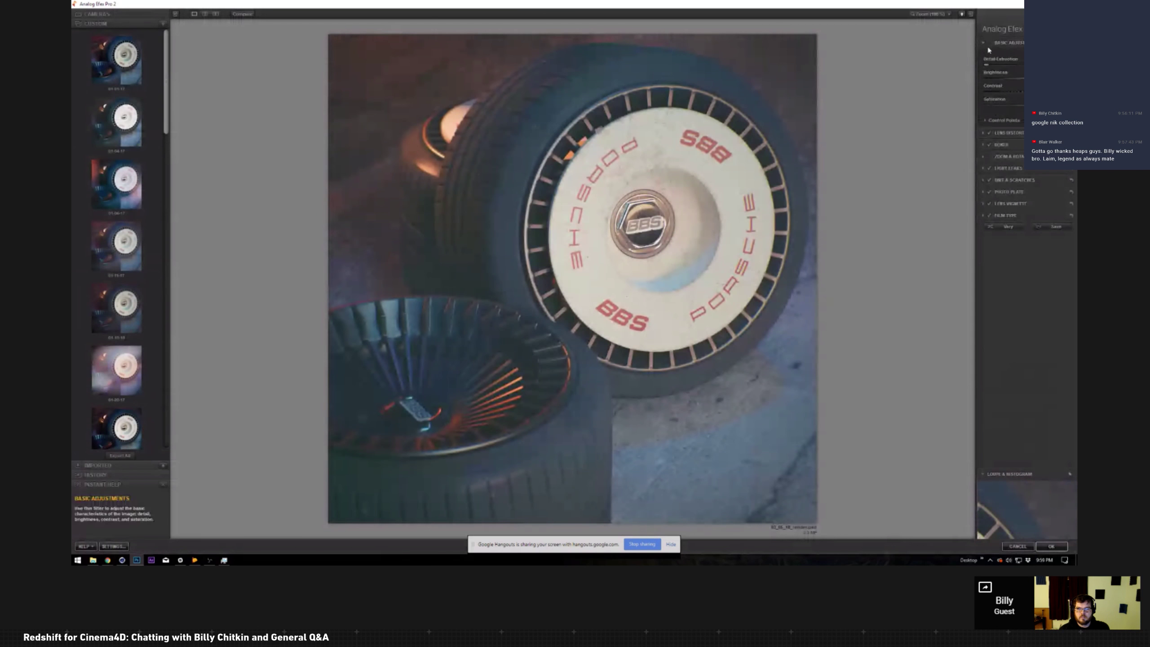
# Step: Collapse the Basic Adjustments section in Analog Efex Pro 2 and apply a bluish custom preset to the wheel render
pyautogui.click(987, 43)
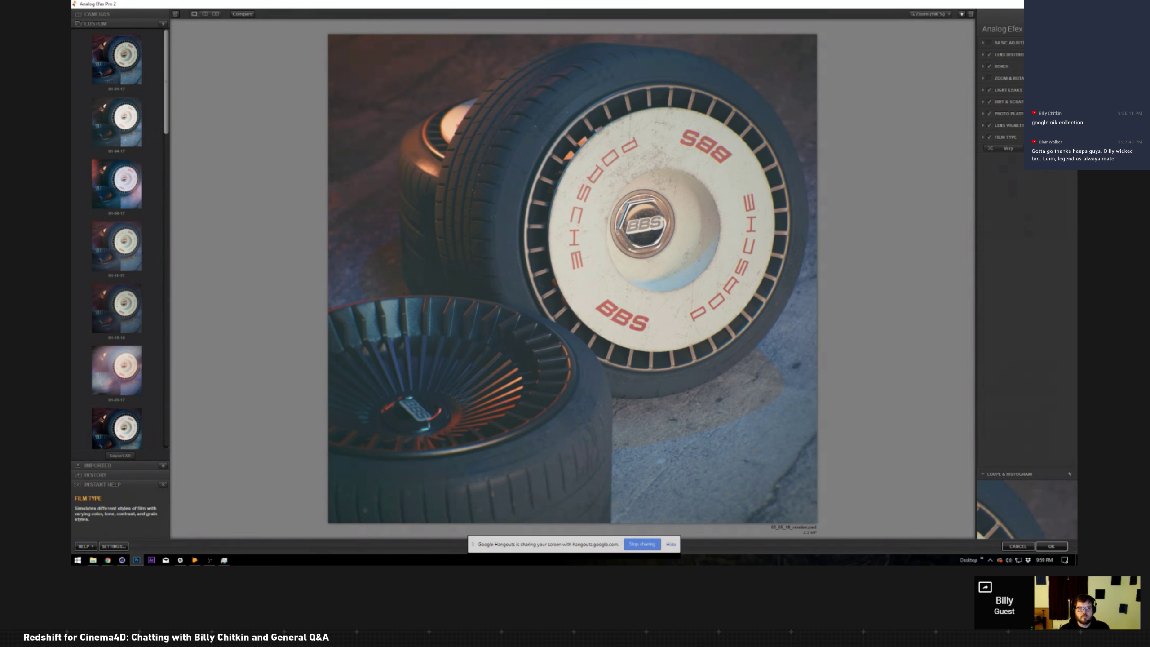
pyautogui.scroll(-2, 126, 136)
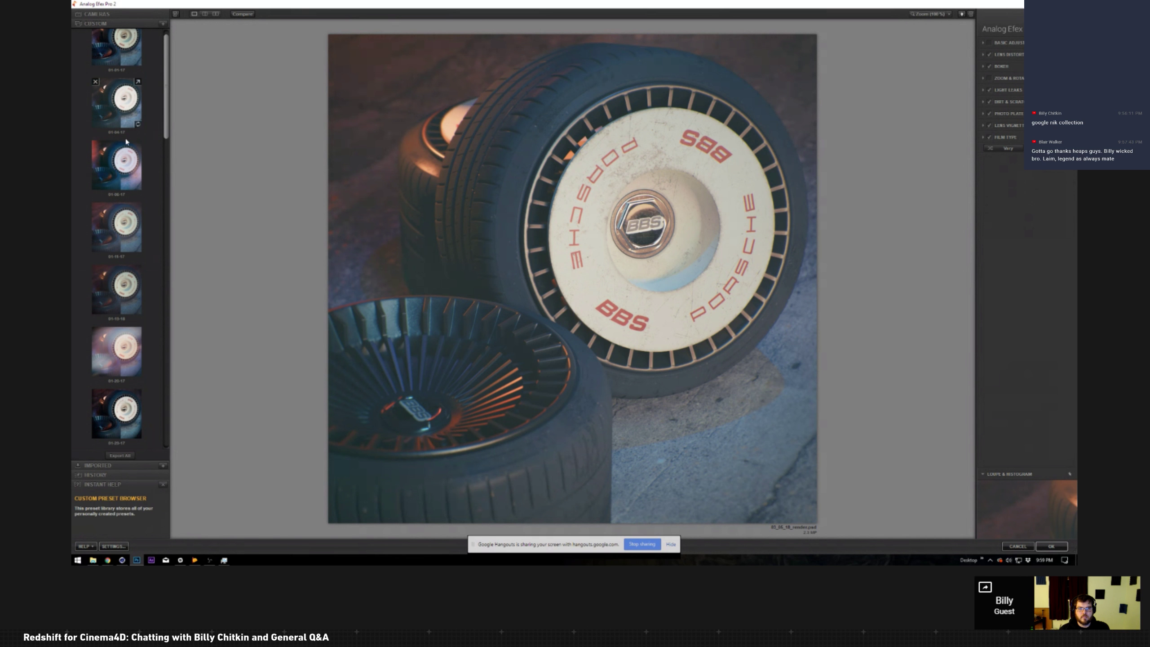
pyautogui.scroll(-3, 126, 143)
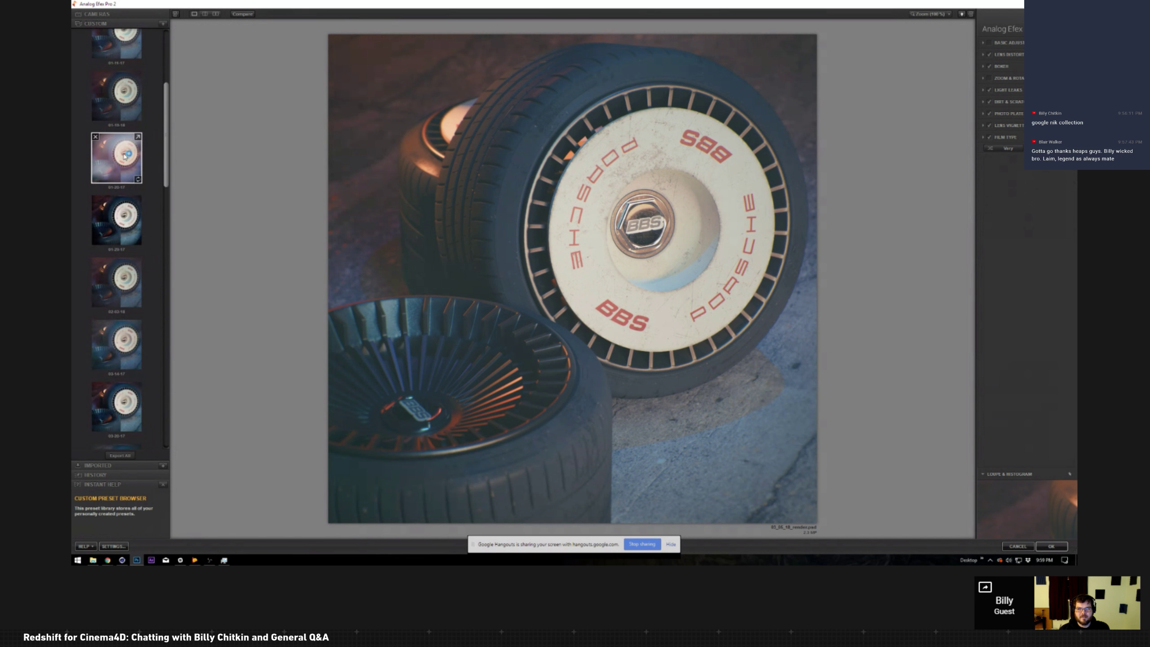
pyautogui.scroll(-3, 125, 156)
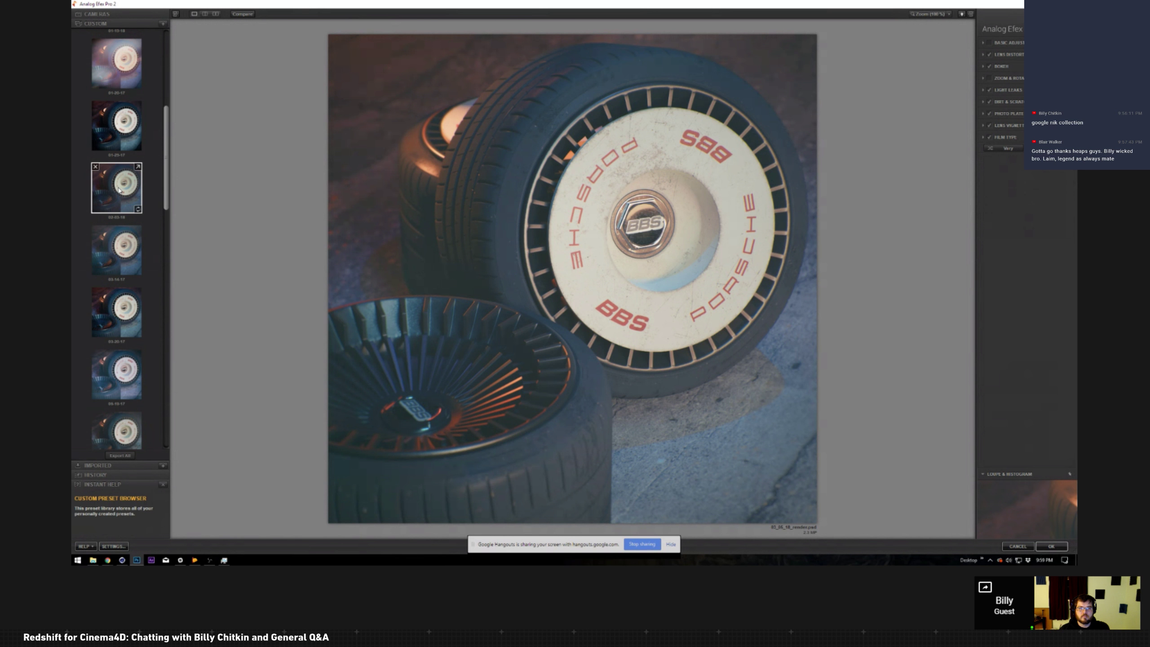
pyautogui.click(125, 249)
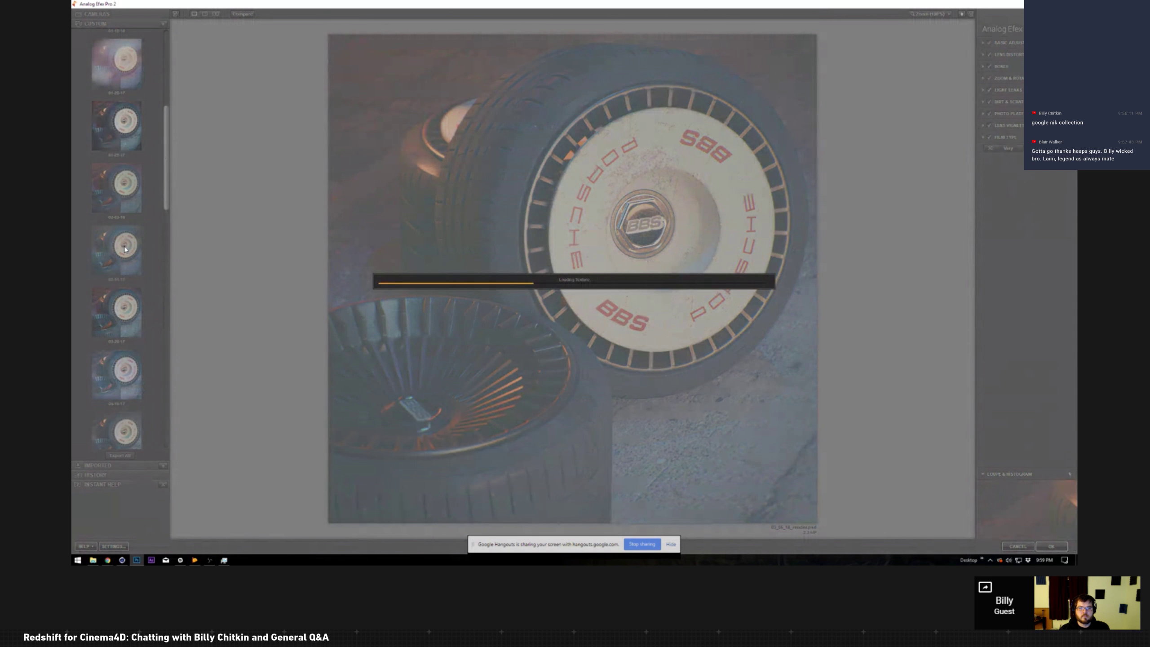
# Step: Browse down the custom preset list and try a deeper-blue preset near its end on the wheel render
pyautogui.scroll(-1, 125, 249)
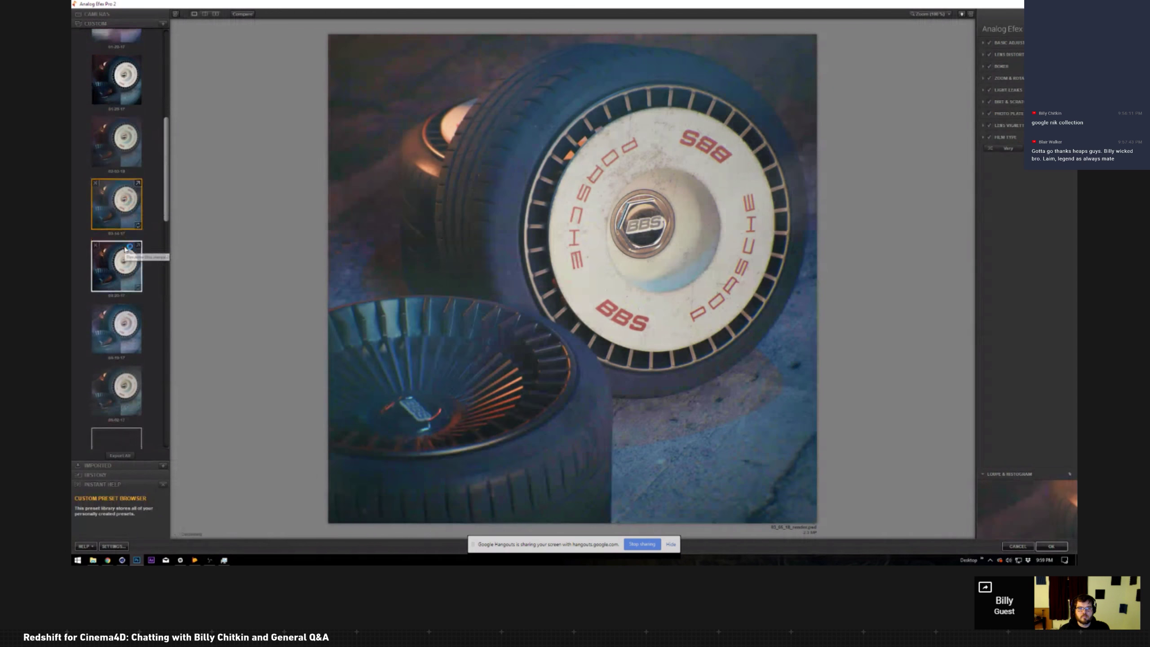
pyautogui.scroll(-3, 125, 249)
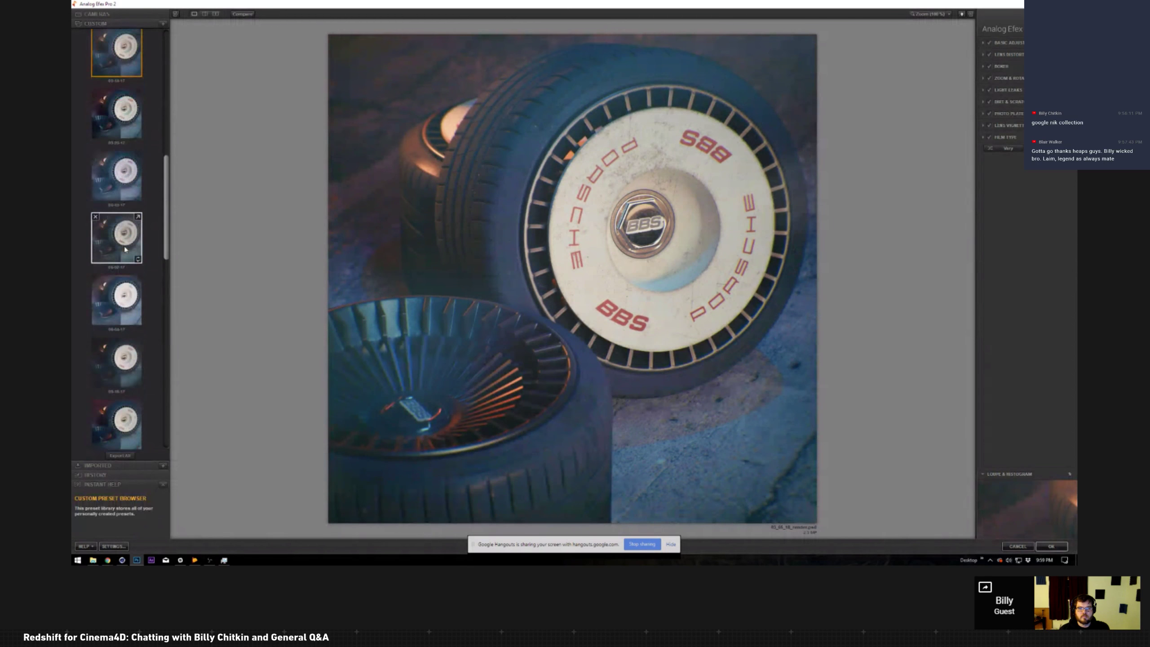
pyautogui.scroll(-2, 125, 248)
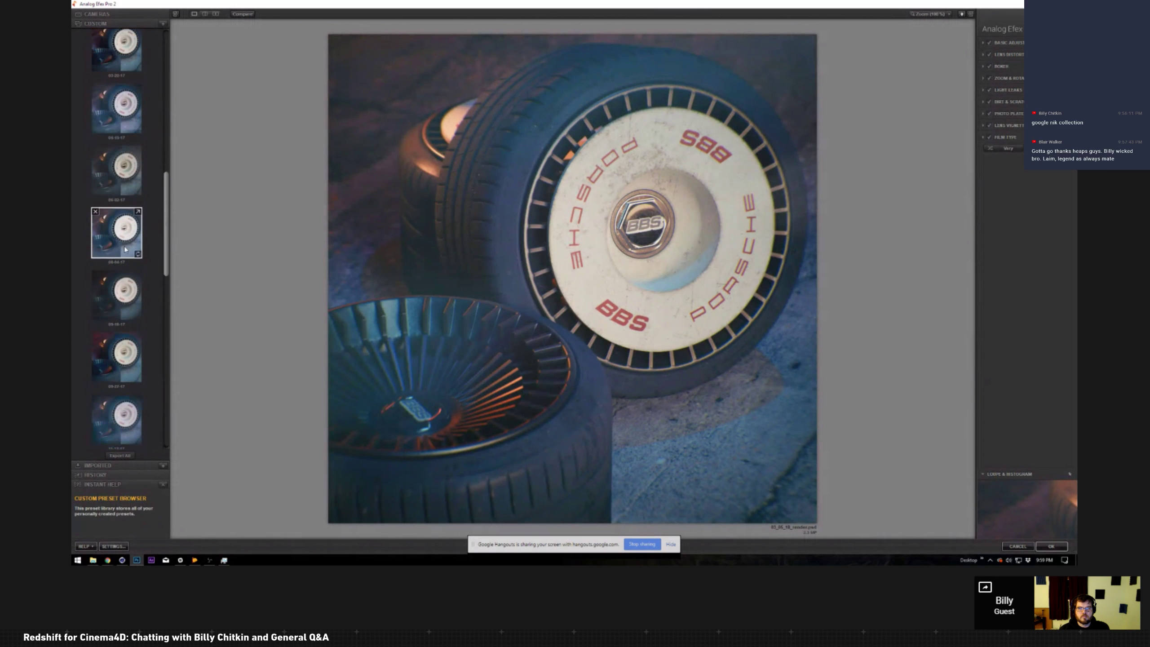
pyautogui.scroll(-5, 125, 249)
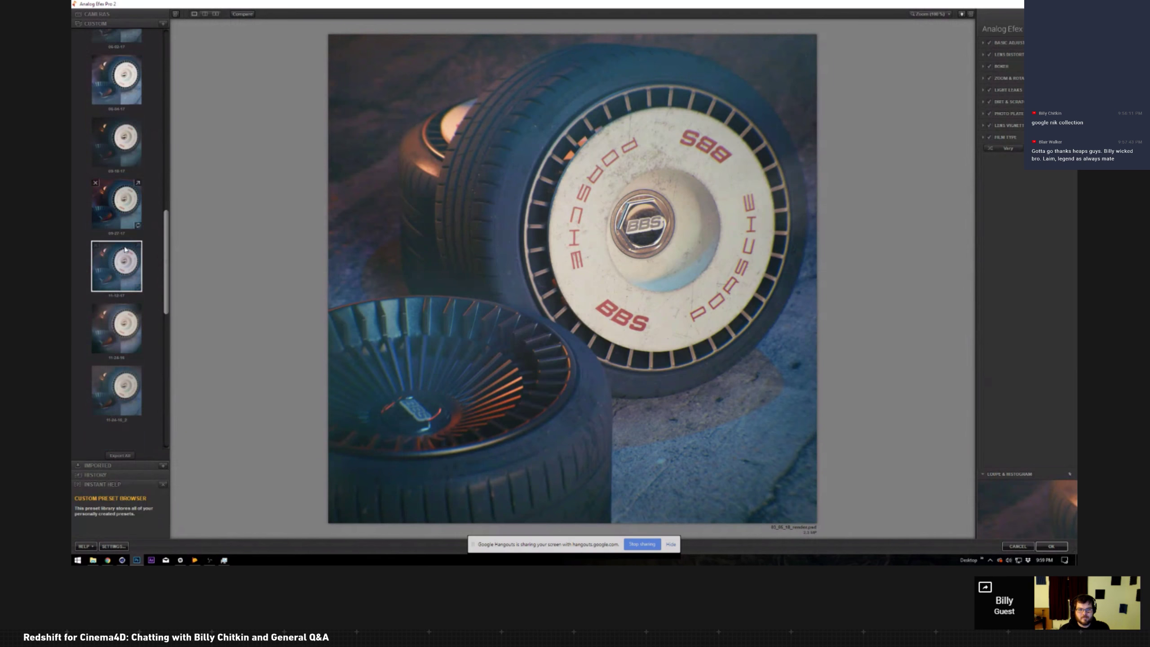
pyautogui.scroll(-3, 125, 249)
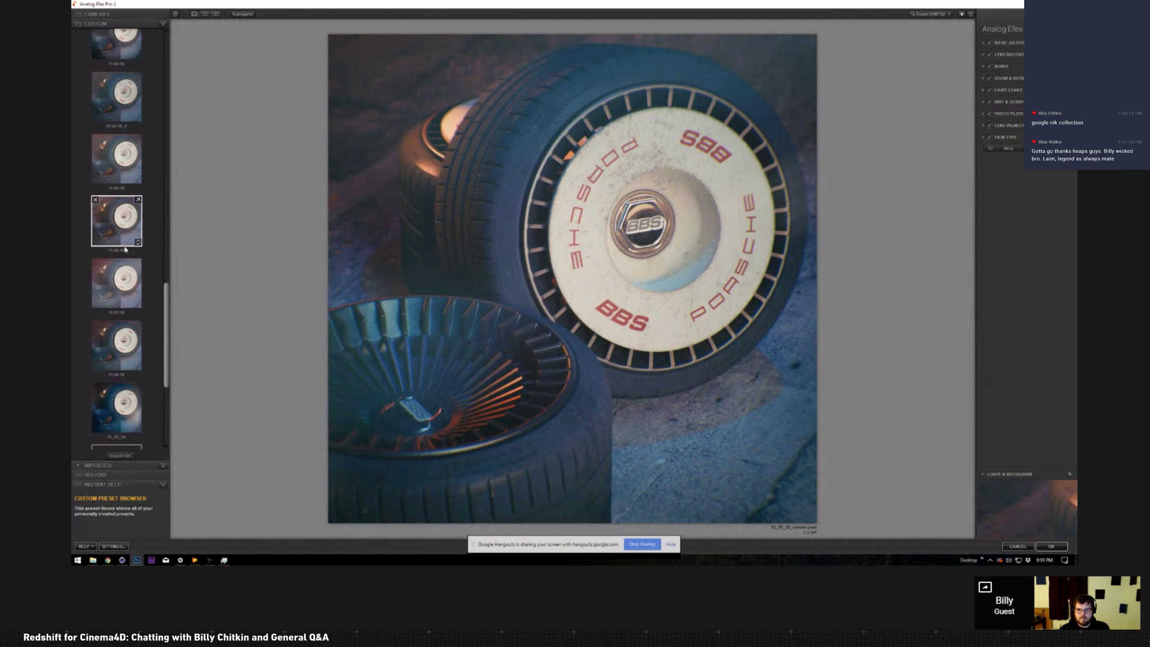
pyautogui.scroll(-1, 168, 272)
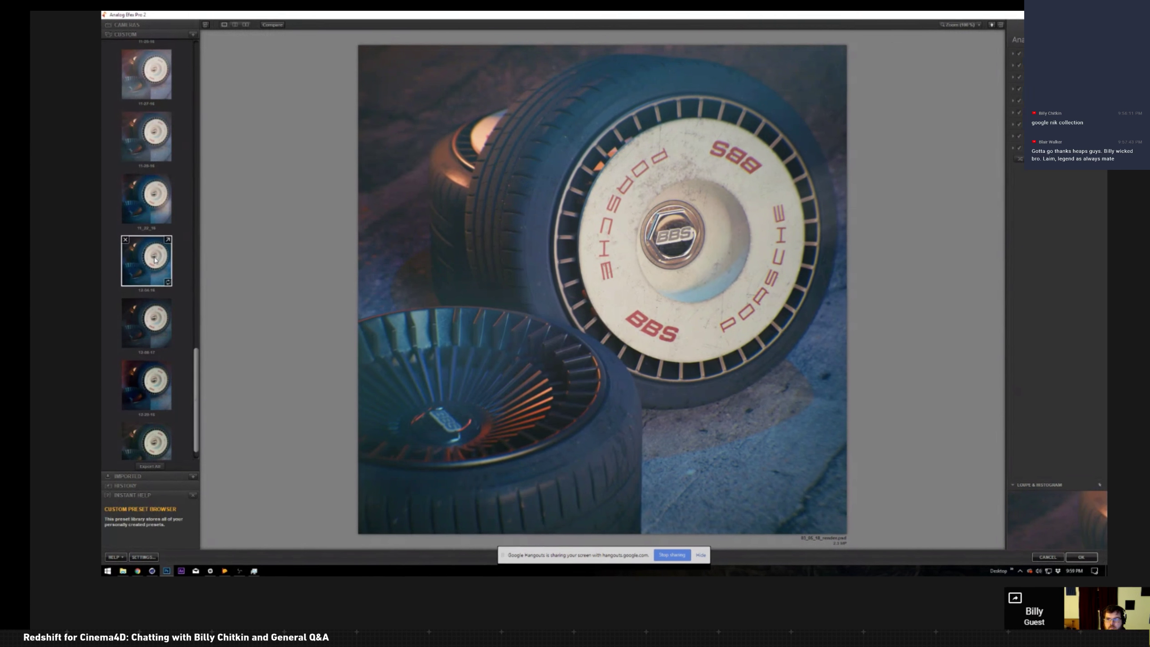
pyautogui.click(136, 245)
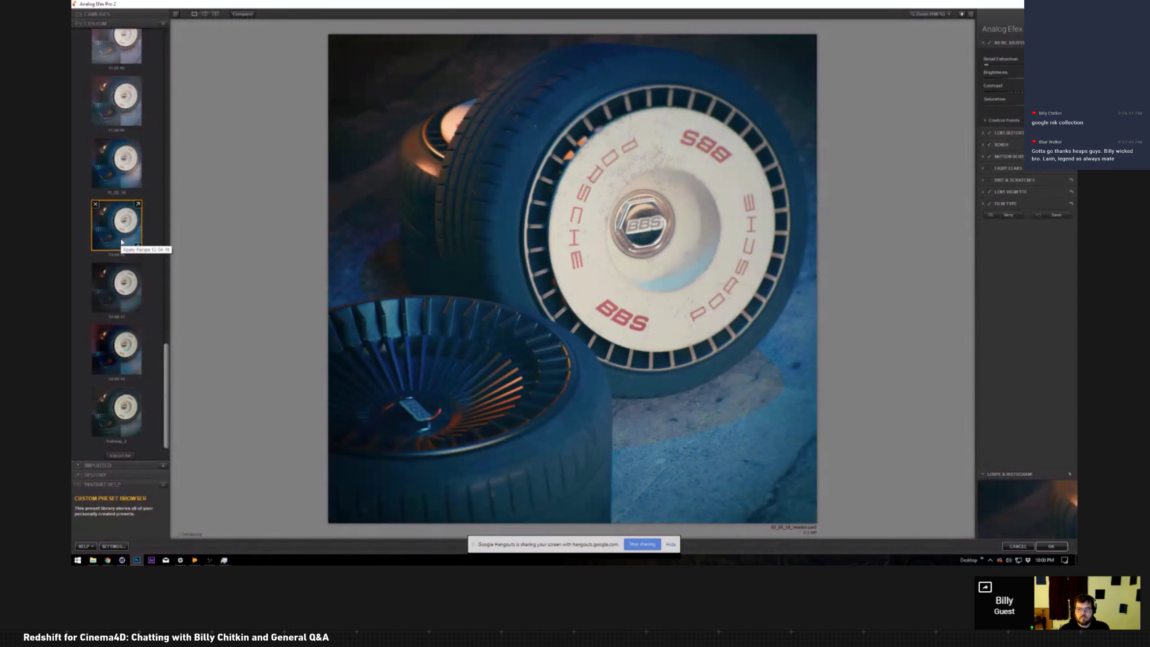
pyautogui.scroll(3, 121, 235)
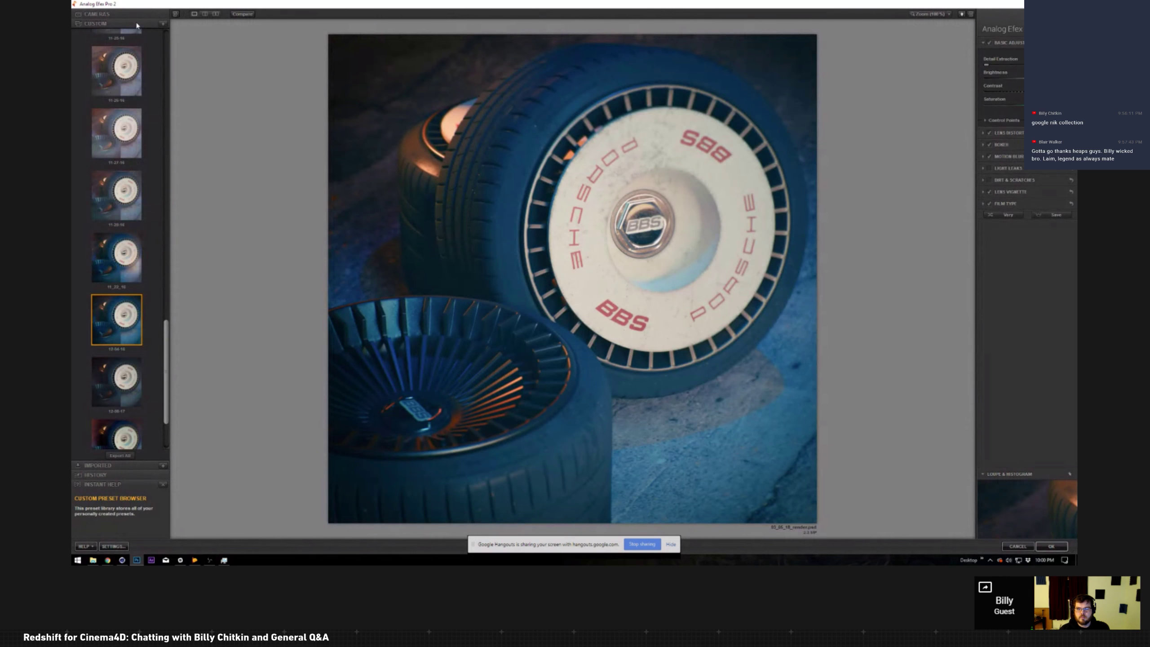
pyautogui.click(163, 23)
pyautogui.click(569, 306)
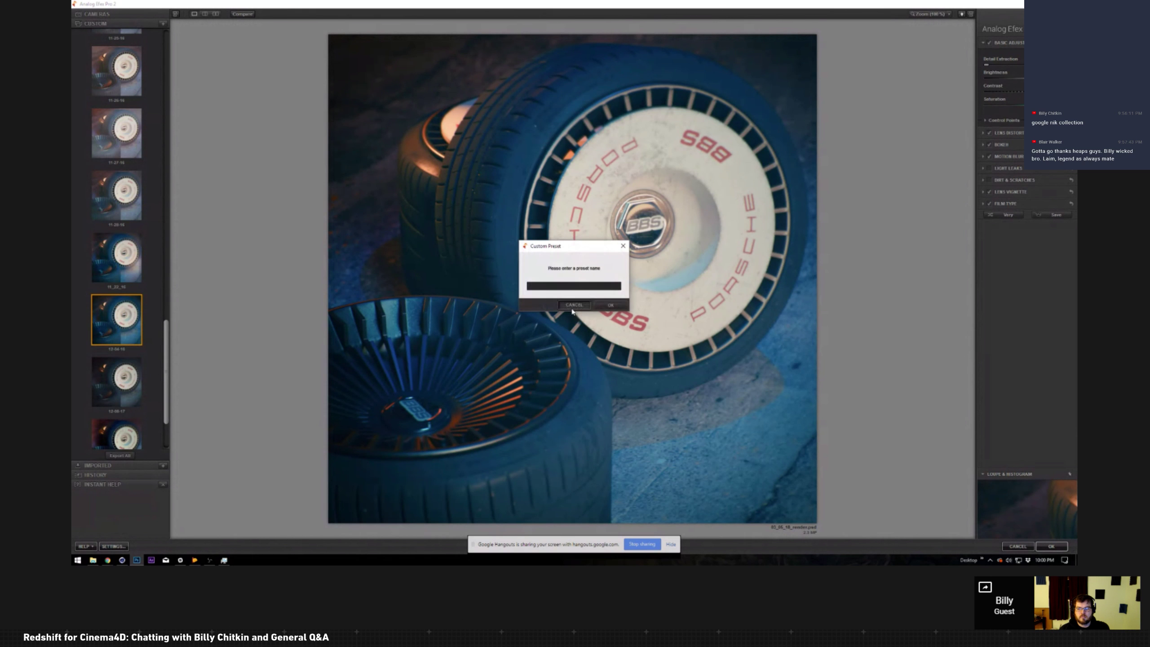
# Step: Look through the built-in Classic Camera presets down to the end of their list
pyautogui.click(148, 13)
pyautogui.scroll(-3, 141, 244)
pyautogui.scroll(-1, 150, 376)
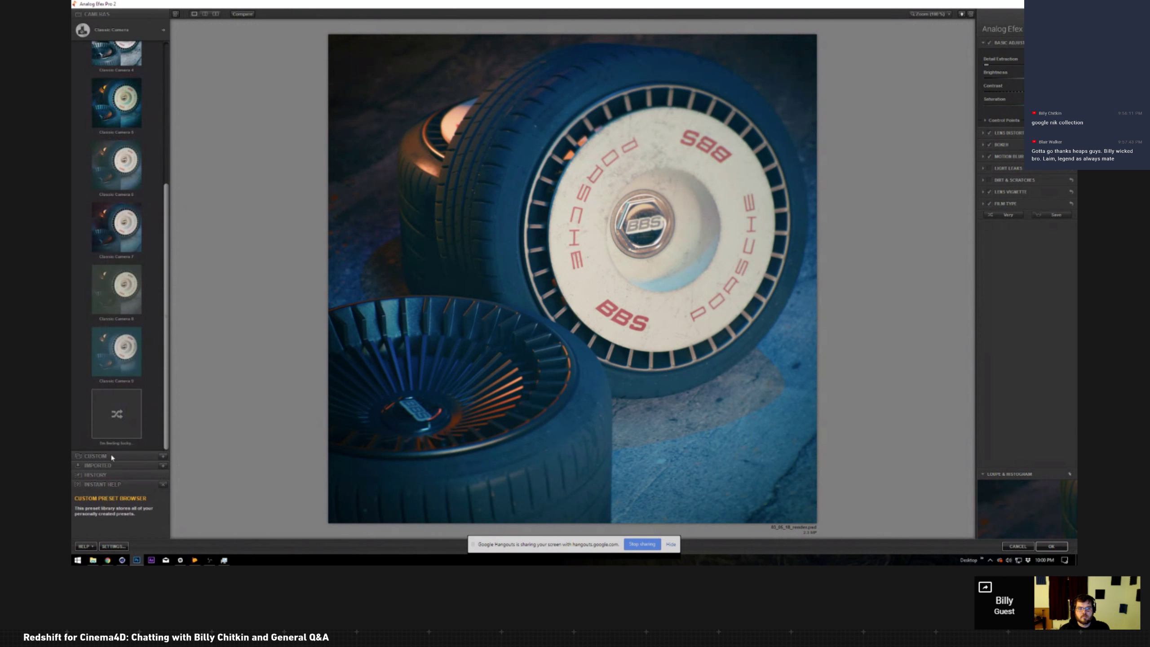
# Step: Return to the custom presets and apply a darker, muted one from the upper part of the list
pyautogui.click(105, 456)
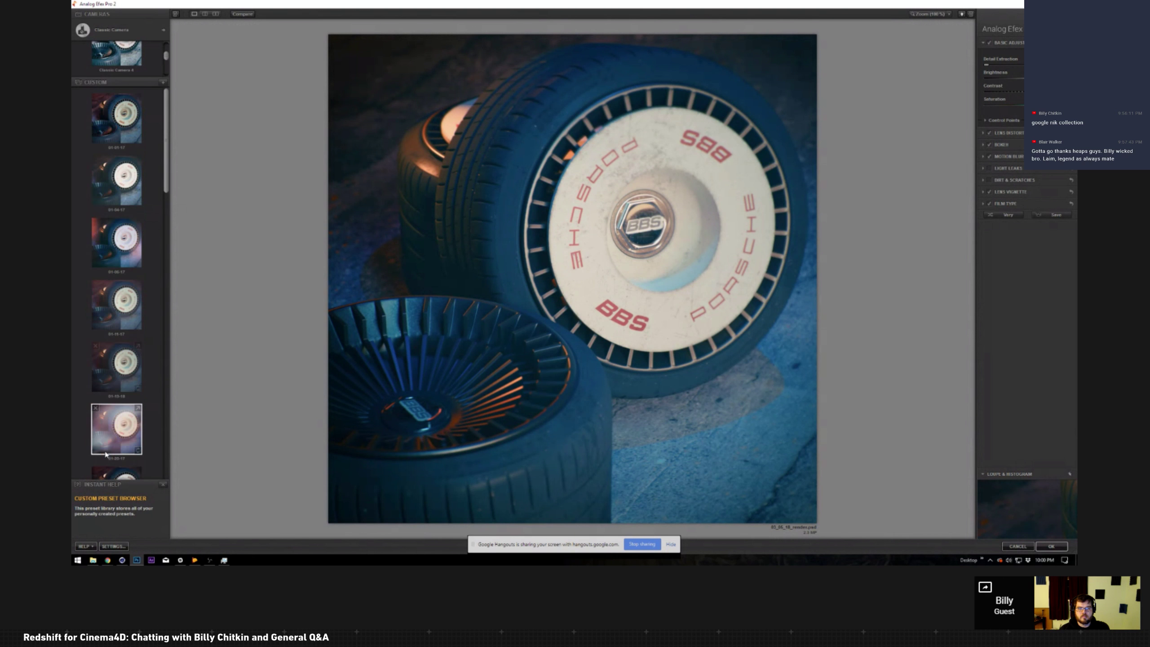
pyautogui.scroll(-2, 105, 324)
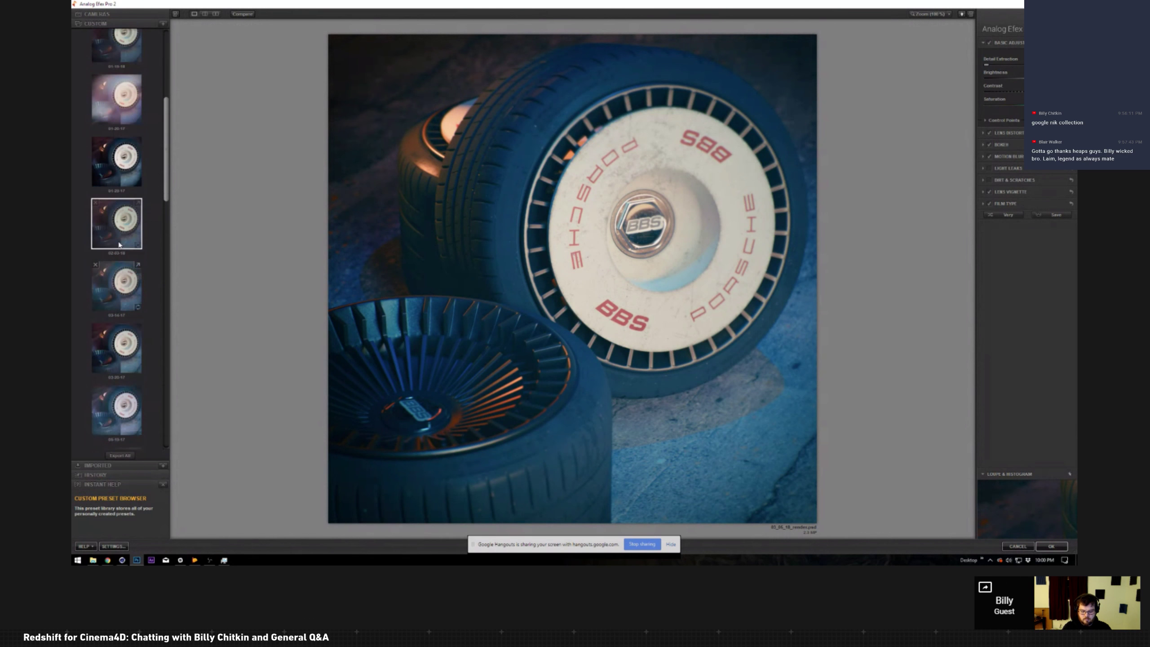
pyautogui.click(119, 243)
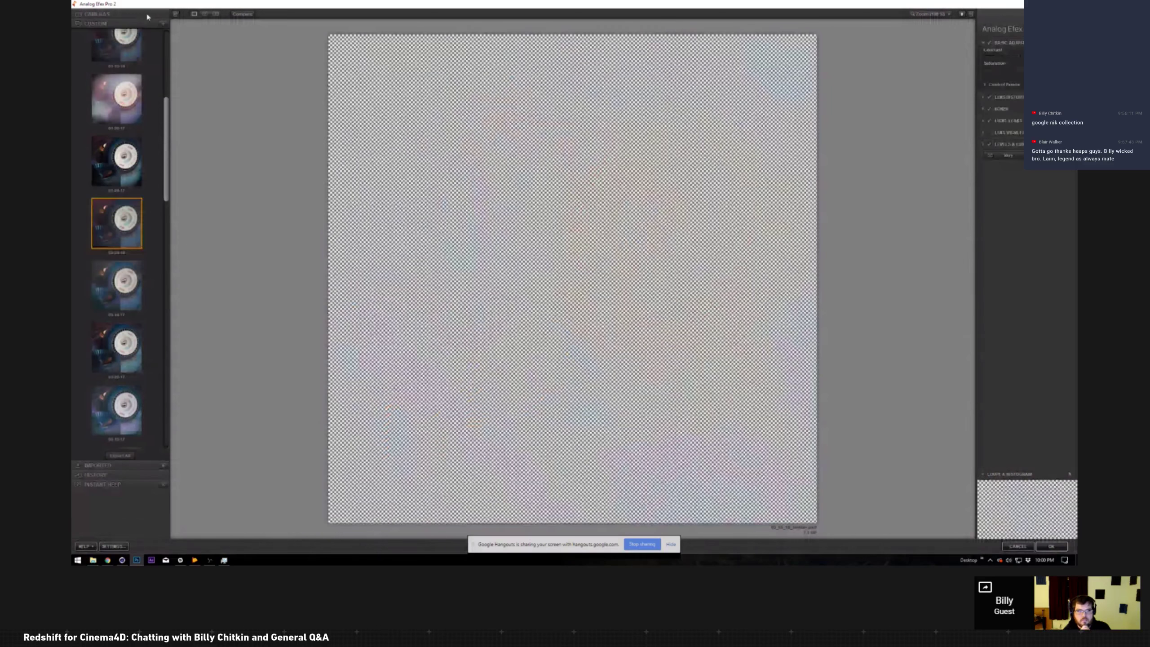
# Step: Show the Camera Kit adjustment list and apply the Analog Efex grade to the Color Lookup 1 copy layer
pyautogui.click(147, 15)
pyautogui.click(316, 224)
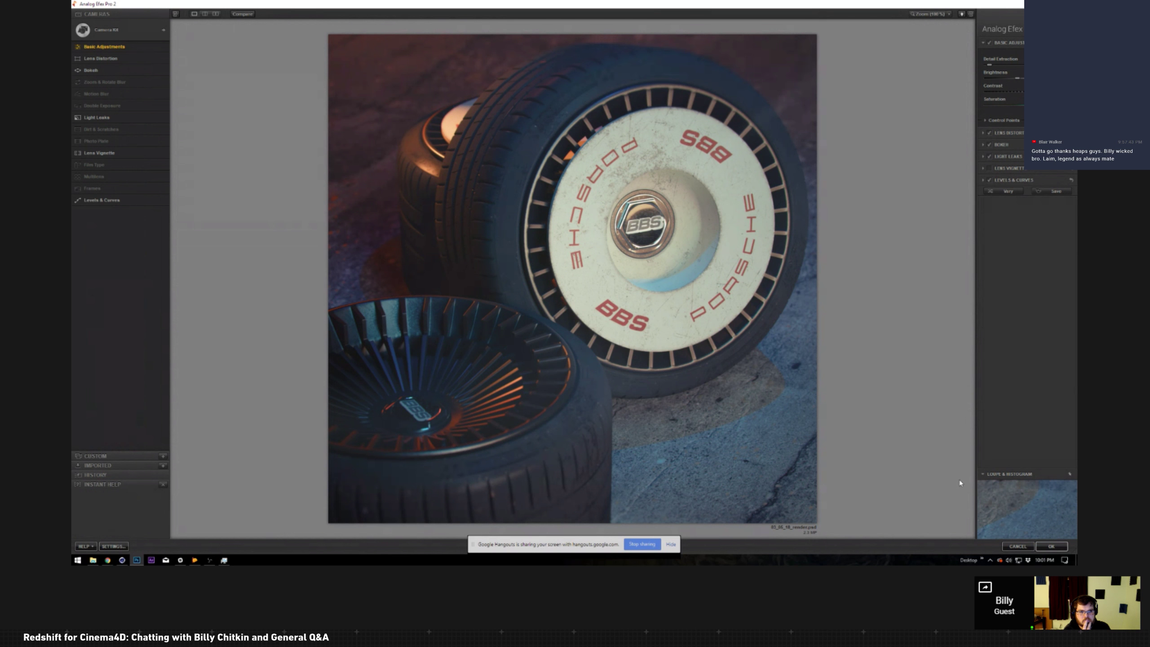
pyautogui.click(1051, 546)
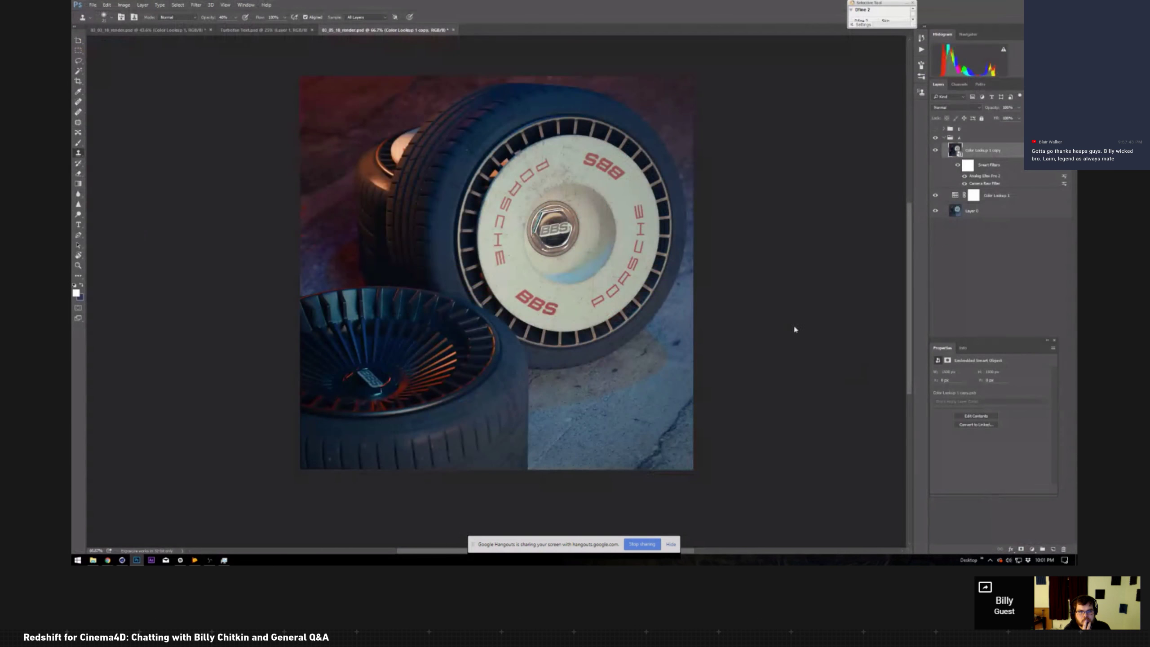
# Step: Show the Timeline panel below the wheel render
pyautogui.scroll(-2, 664, 195)
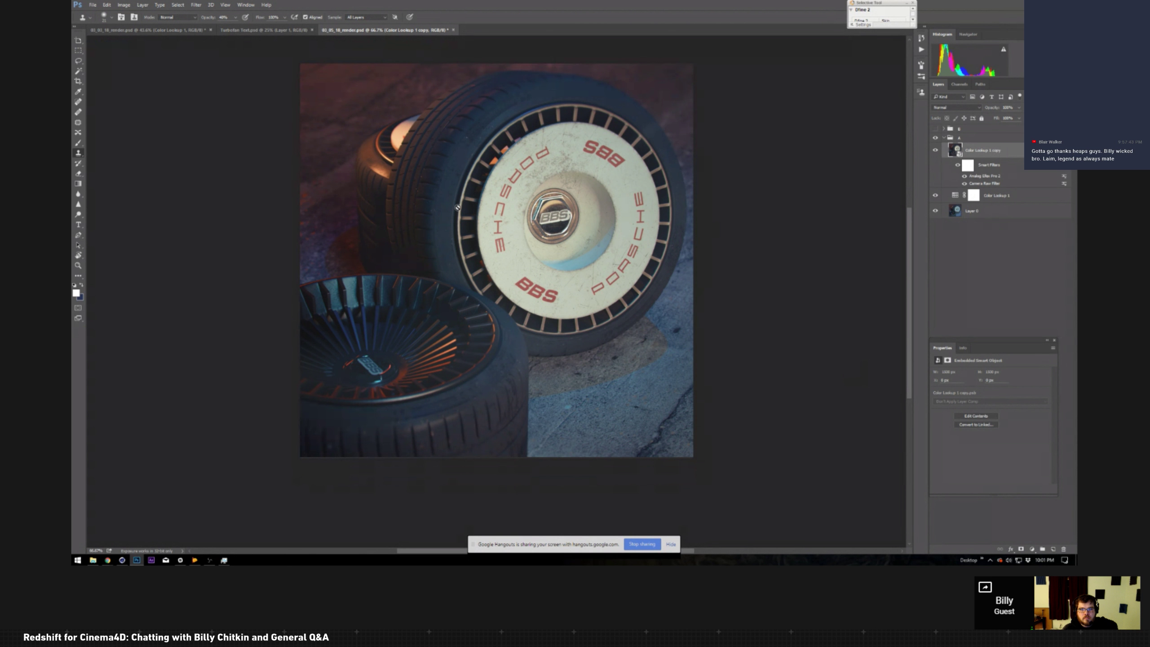
pyautogui.click(246, 5)
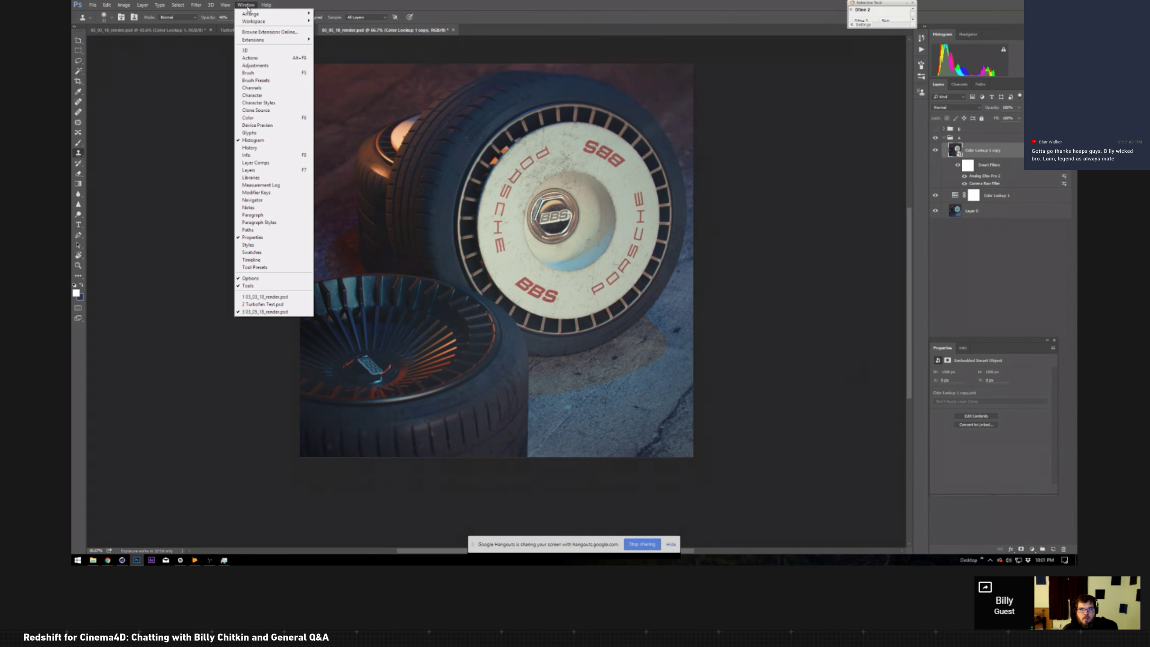
pyautogui.click(281, 260)
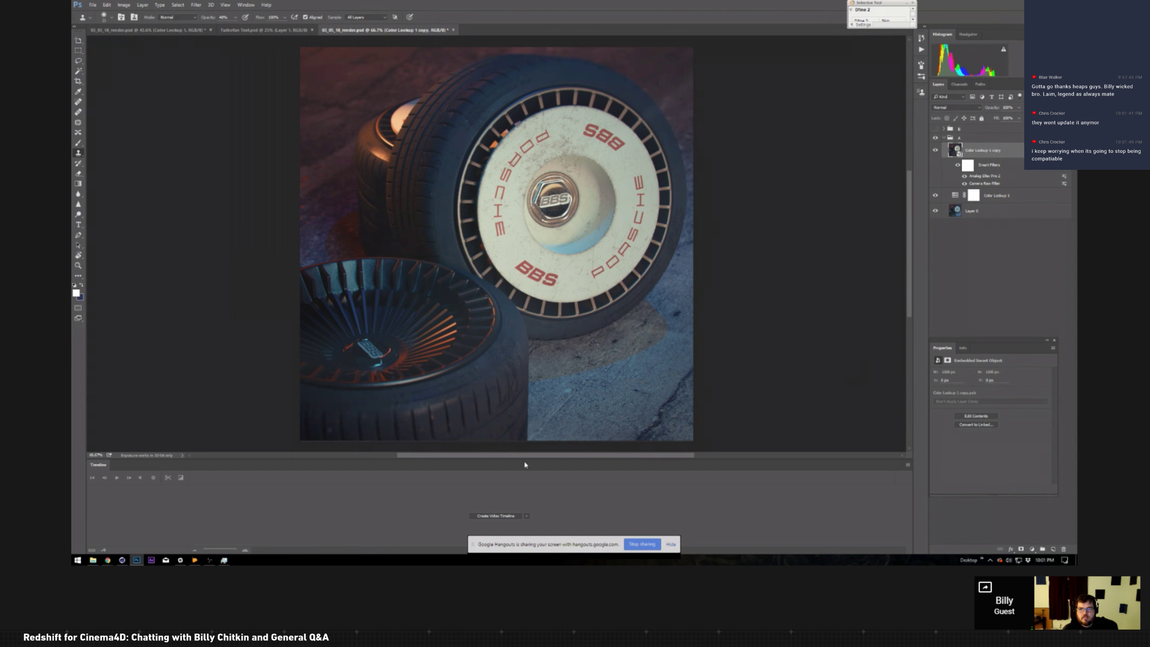
pyautogui.hscroll(-3, 523, 455)
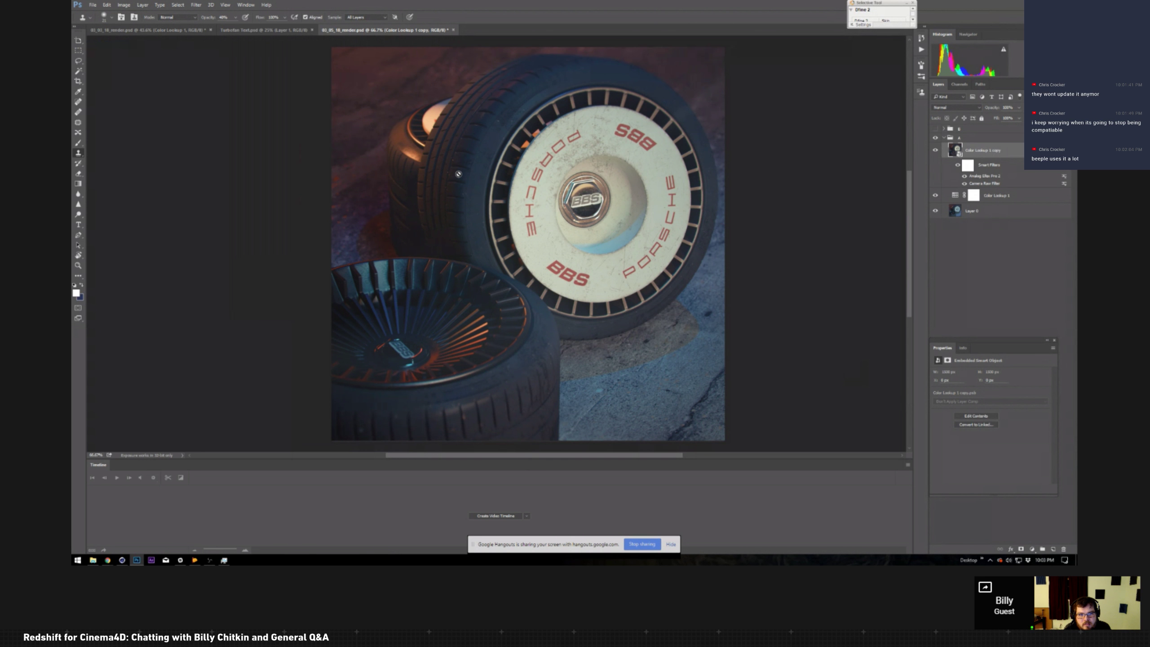
pyautogui.click(246, 4)
pyautogui.moveTo(229, 6)
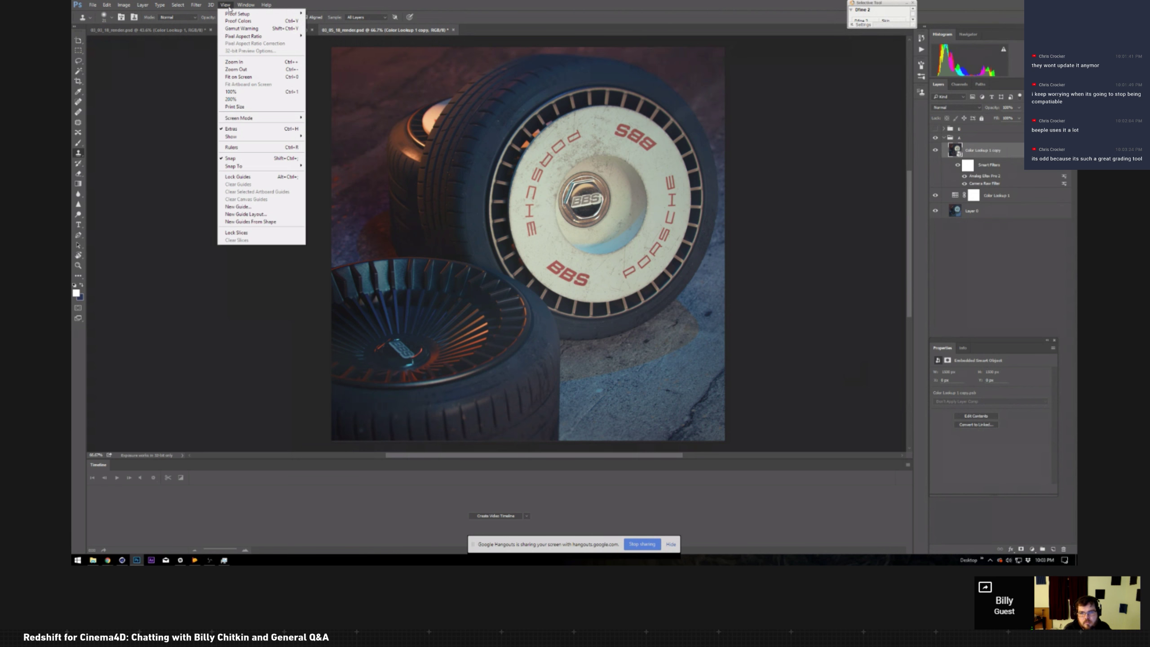
pyautogui.click(573, 13)
pyautogui.scroll(1, 540, 131)
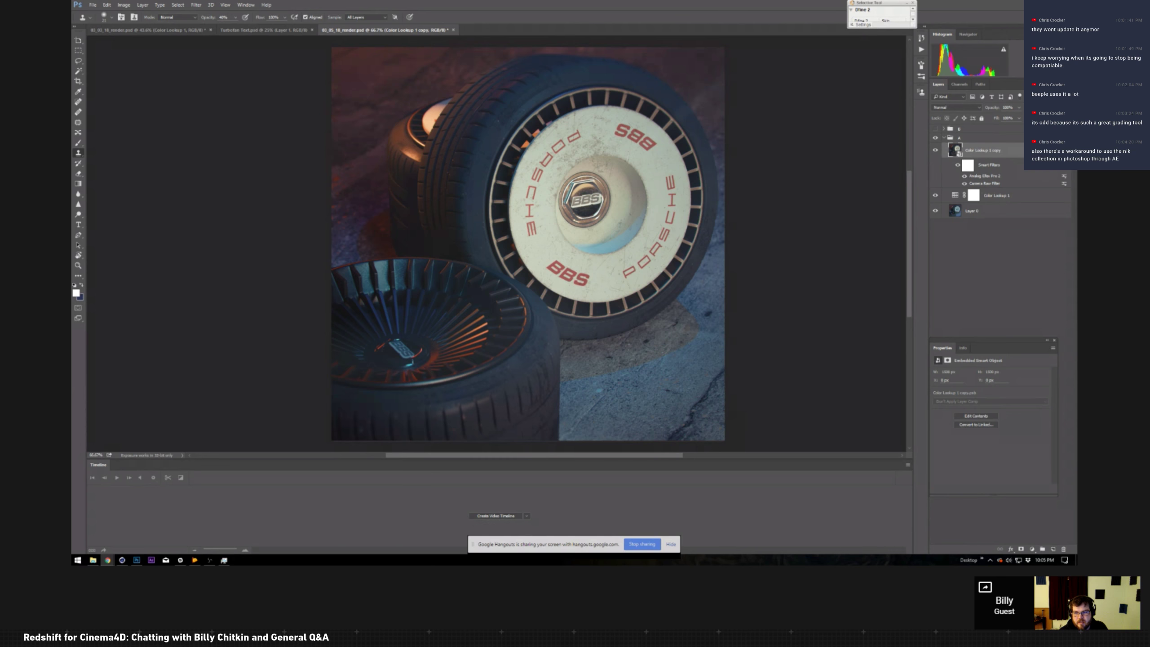
# Step: Switch to Chrome and open the bookmarked gernge Instagram page
pyautogui.click(681, 16)
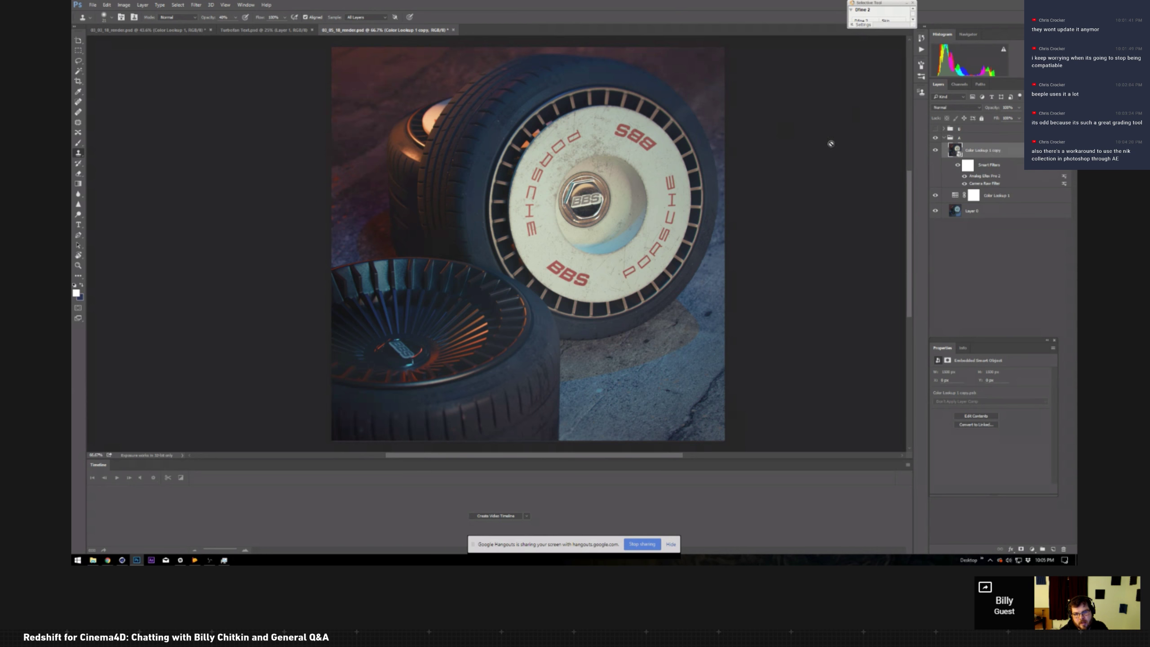
pyautogui.hotkey('alt', 'Tab')
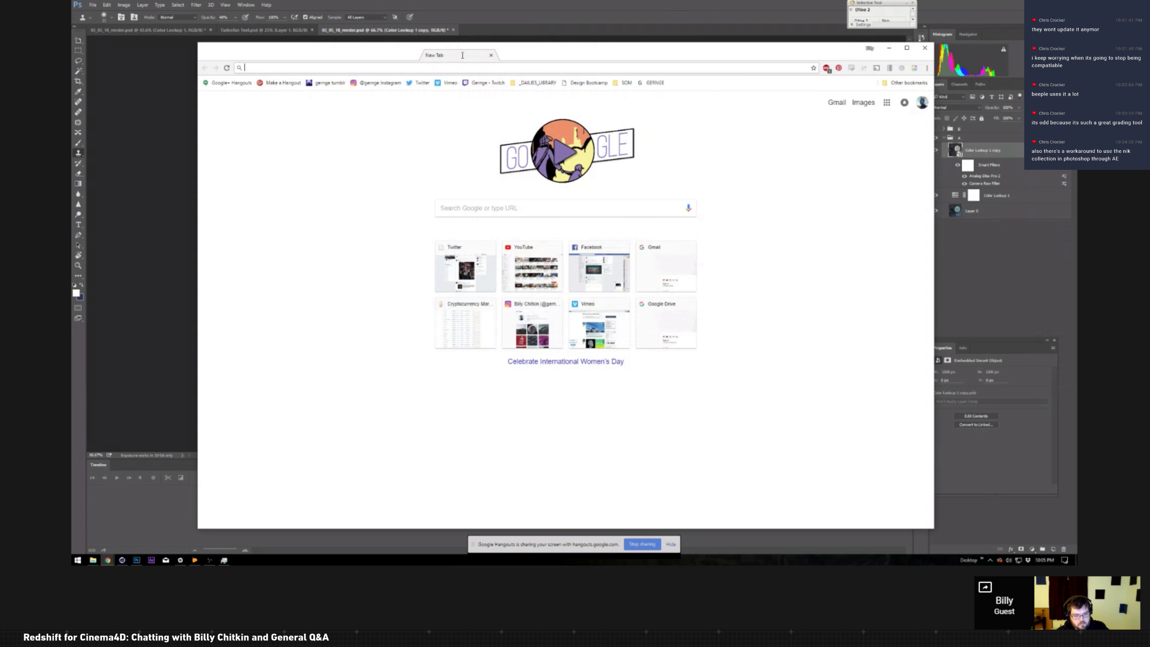
pyautogui.moveTo(462, 55); pyautogui.dragTo(463, 55)
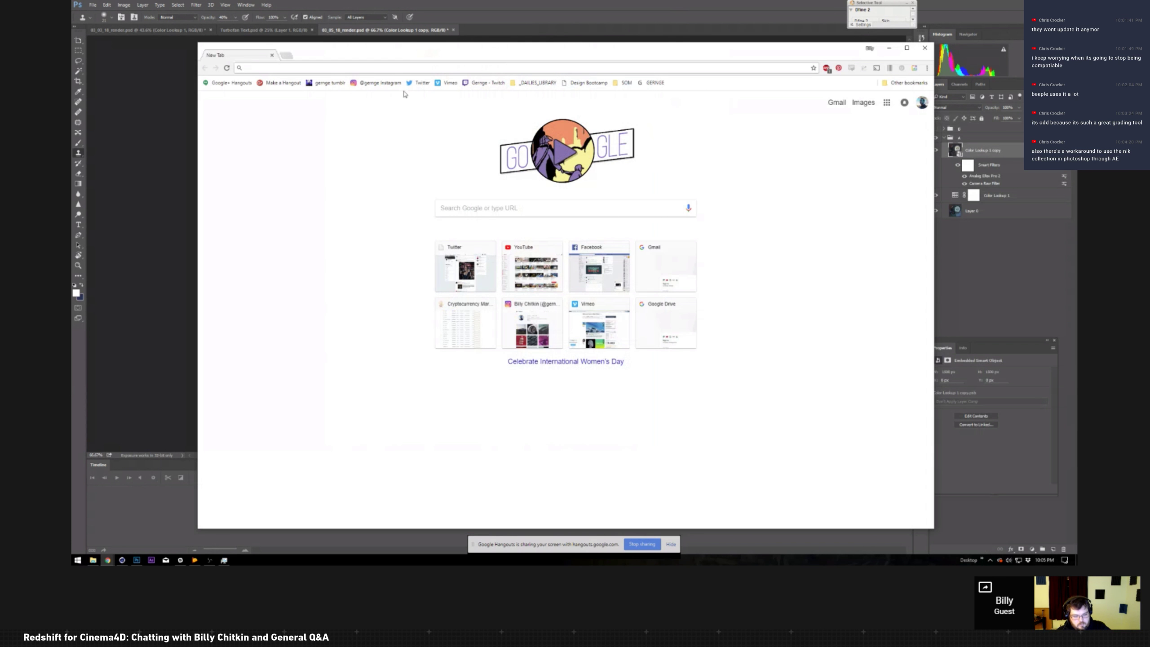
pyautogui.click(367, 84)
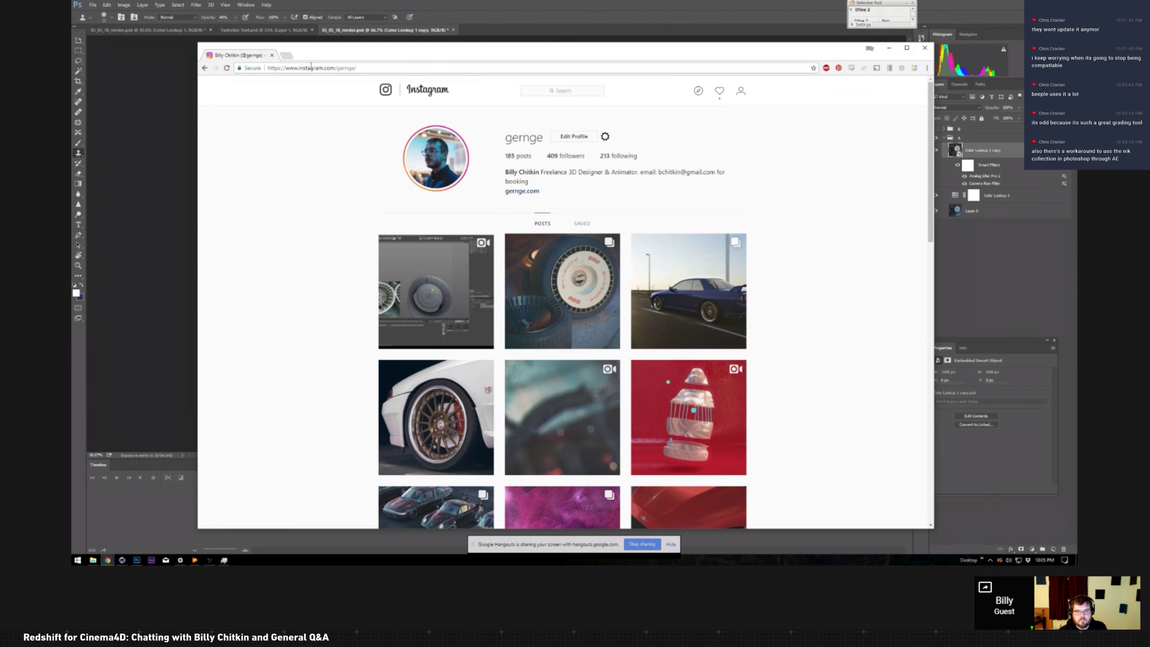
# Step: Open Twitter in a new tab and show the account's own profile page
pyautogui.click(285, 57)
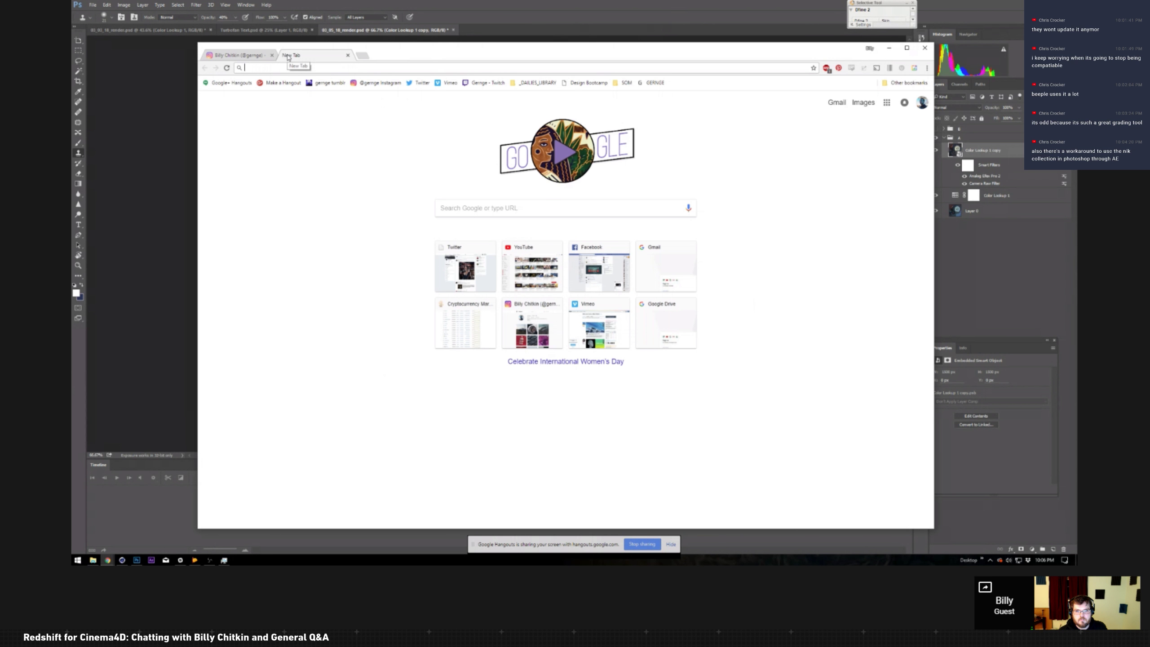
pyautogui.click(416, 86)
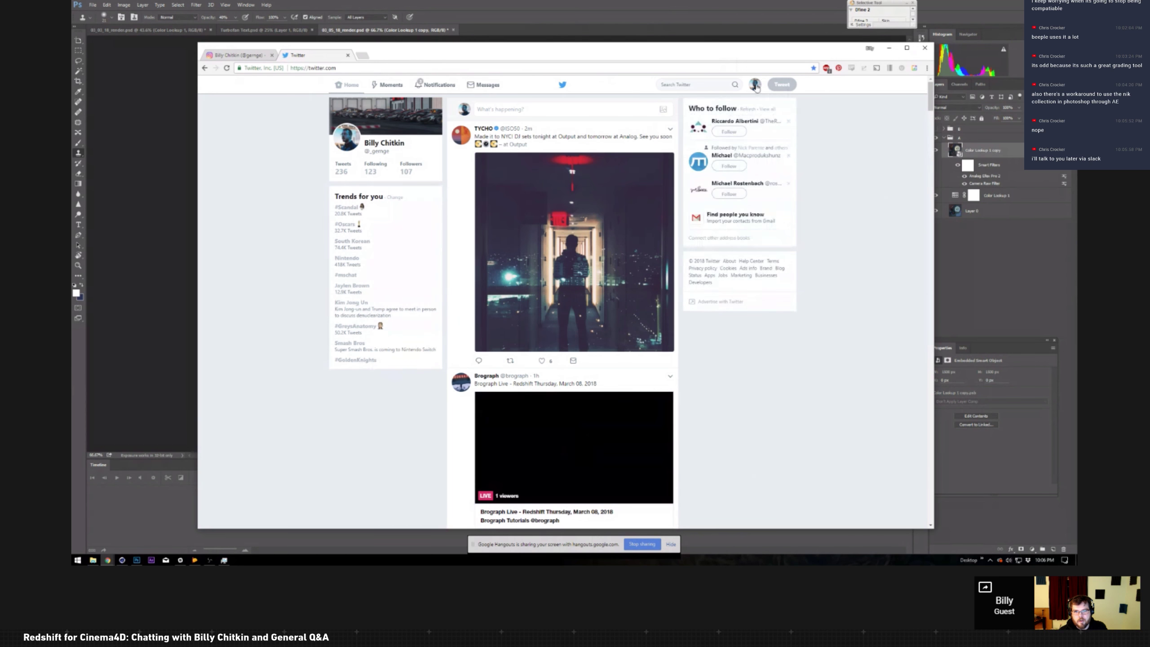
pyautogui.click(755, 86)
pyautogui.click(729, 128)
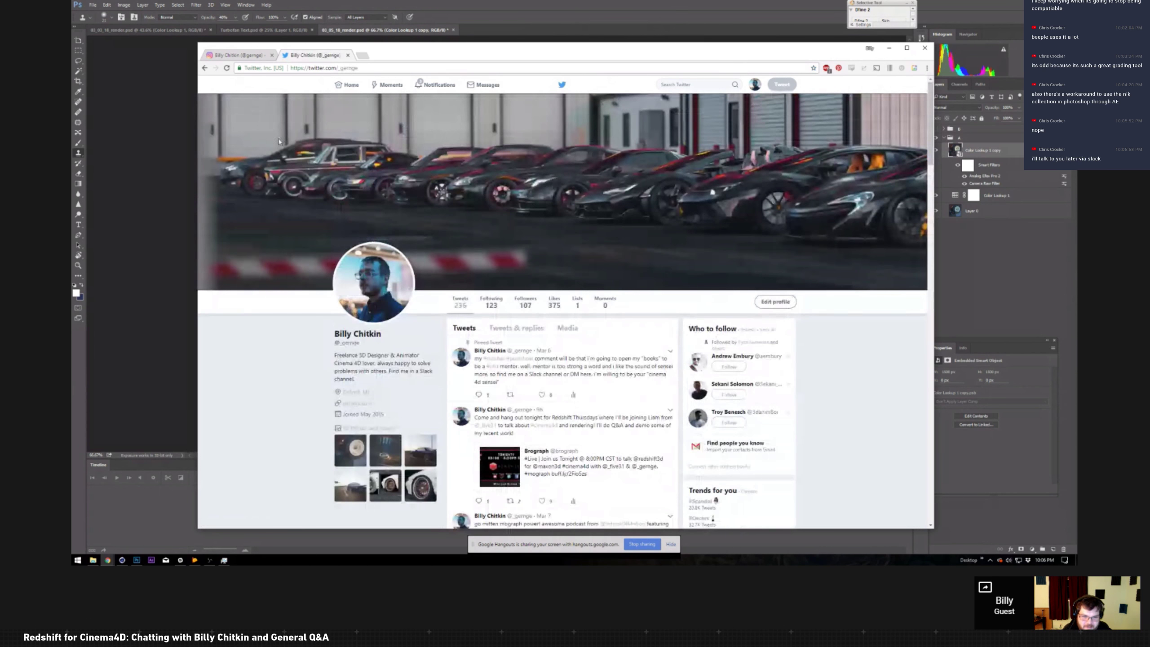
# Step: Check the open profile tabs and load the bookmarked gernge Tumblr page in a new tab
pyautogui.click(365, 56)
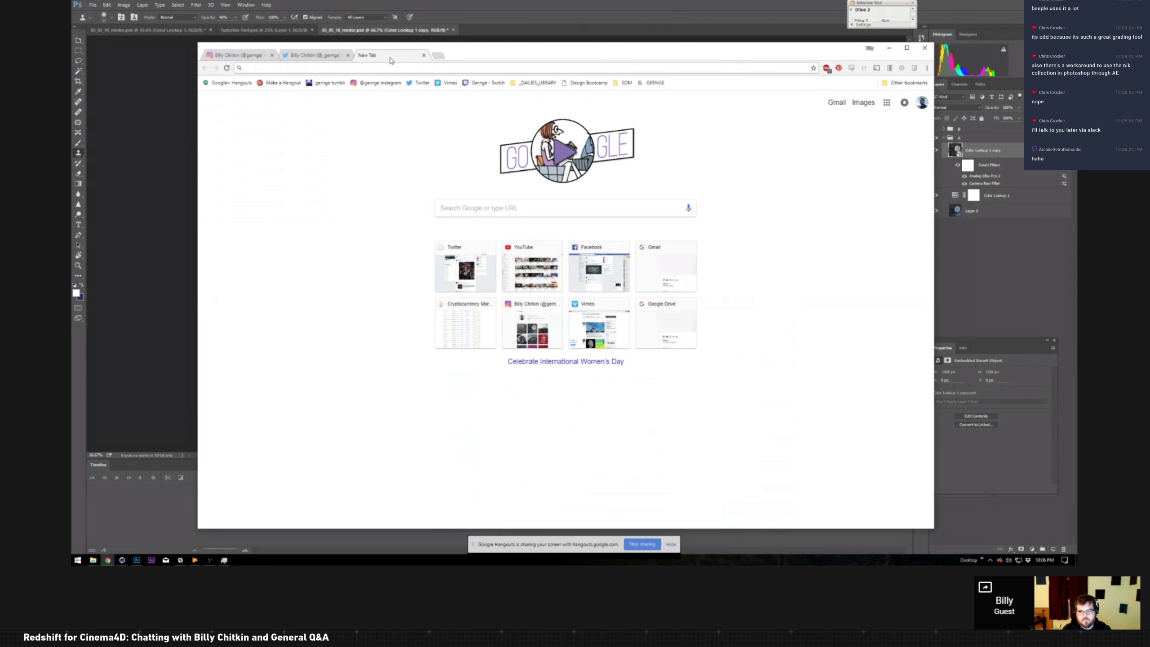
pyautogui.moveTo(494, 54); pyautogui.dragTo(493, 51)
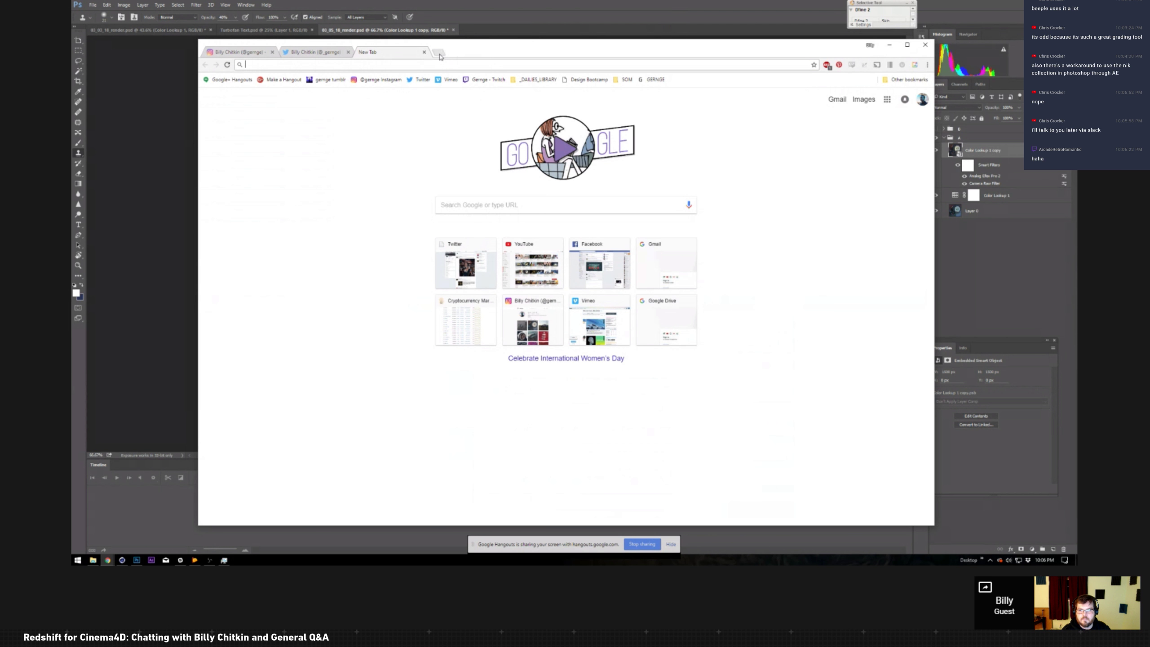
pyautogui.click(239, 55)
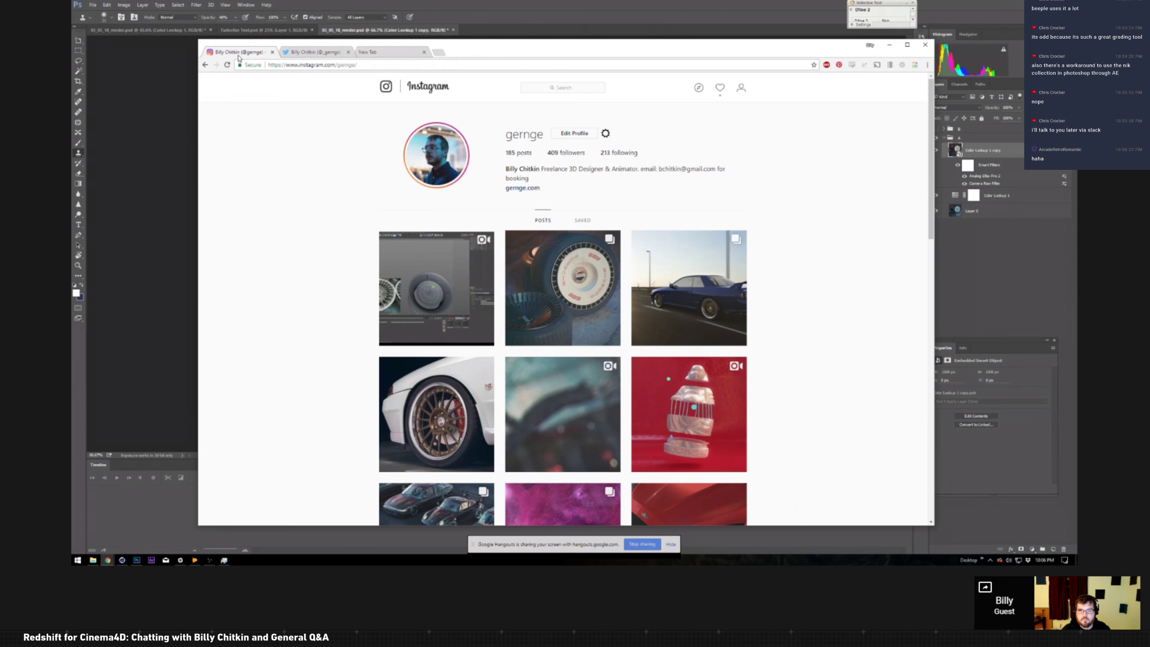
pyautogui.click(316, 52)
pyautogui.click(403, 53)
pyautogui.click(327, 79)
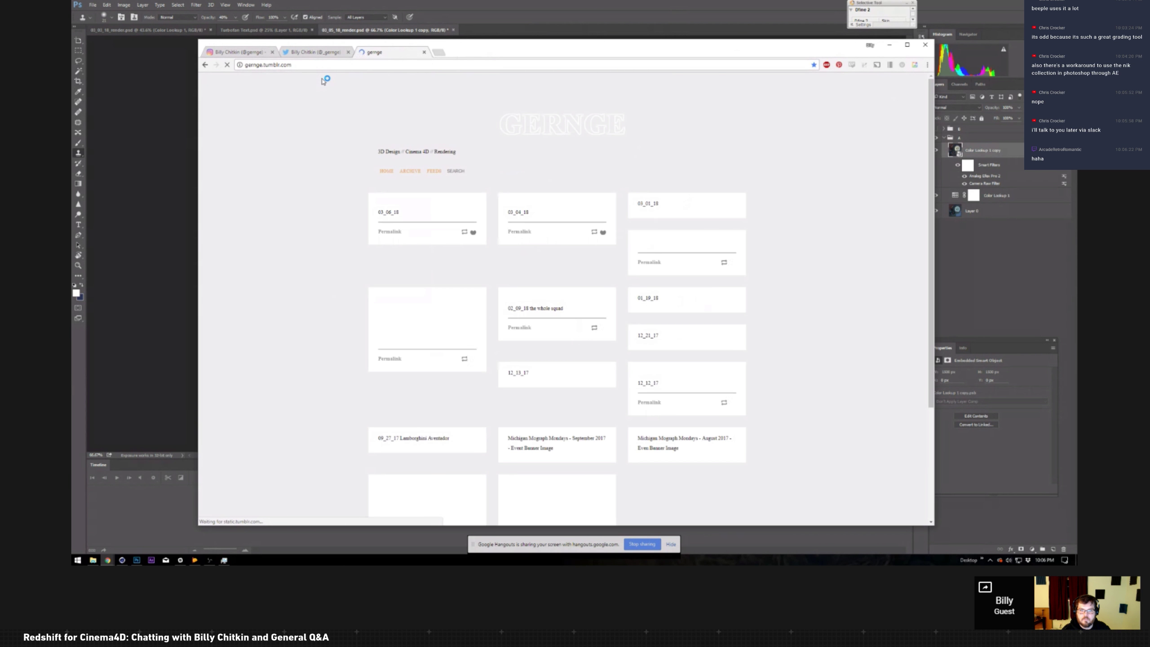
# Step: Open the portfolio site gernge.com in another new tab and move the browser window slightly higher on the desktop
pyautogui.click(439, 53)
pyautogui.write('gernge.com')
pyautogui.press('Return')
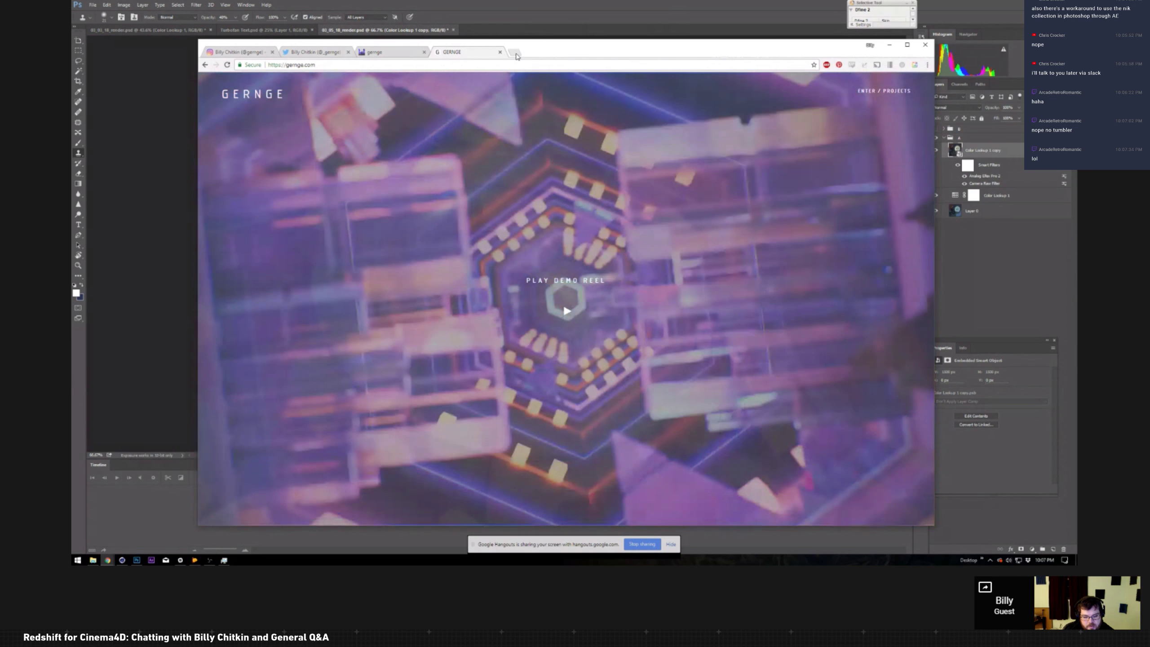
pyautogui.moveTo(553, 51); pyautogui.dragTo(553, 33)
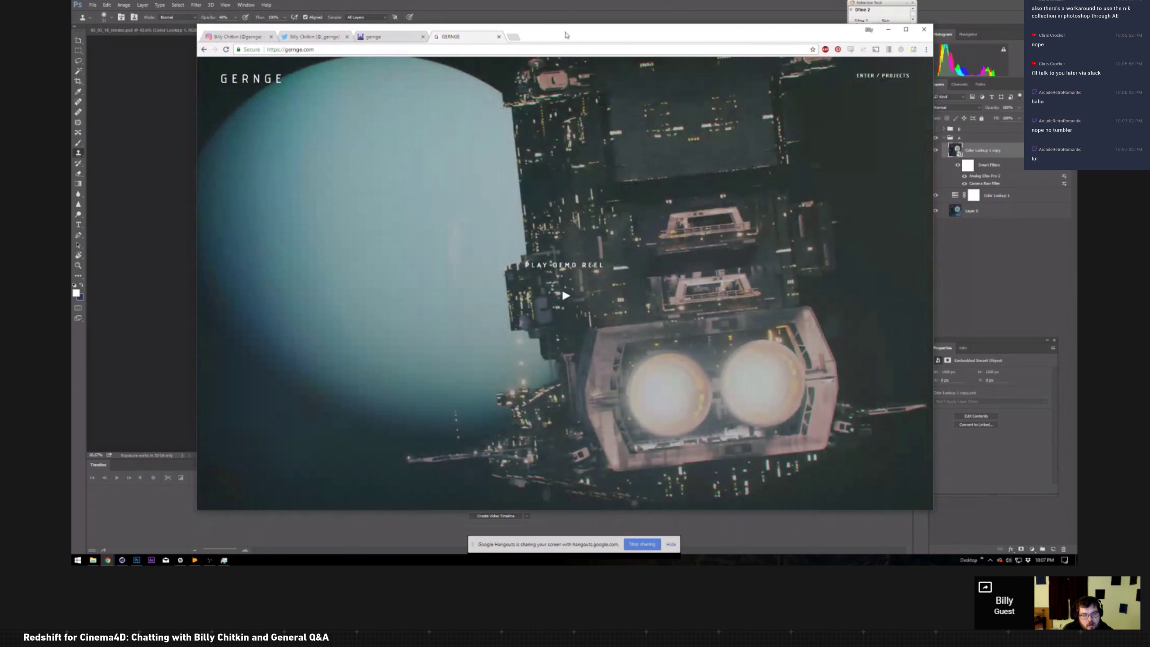
pyautogui.moveTo(566, 33)
pyautogui.mouseDown()
pyautogui.moveTo(560, 74)
pyautogui.moveTo(563, 22)
pyautogui.mouseUp()
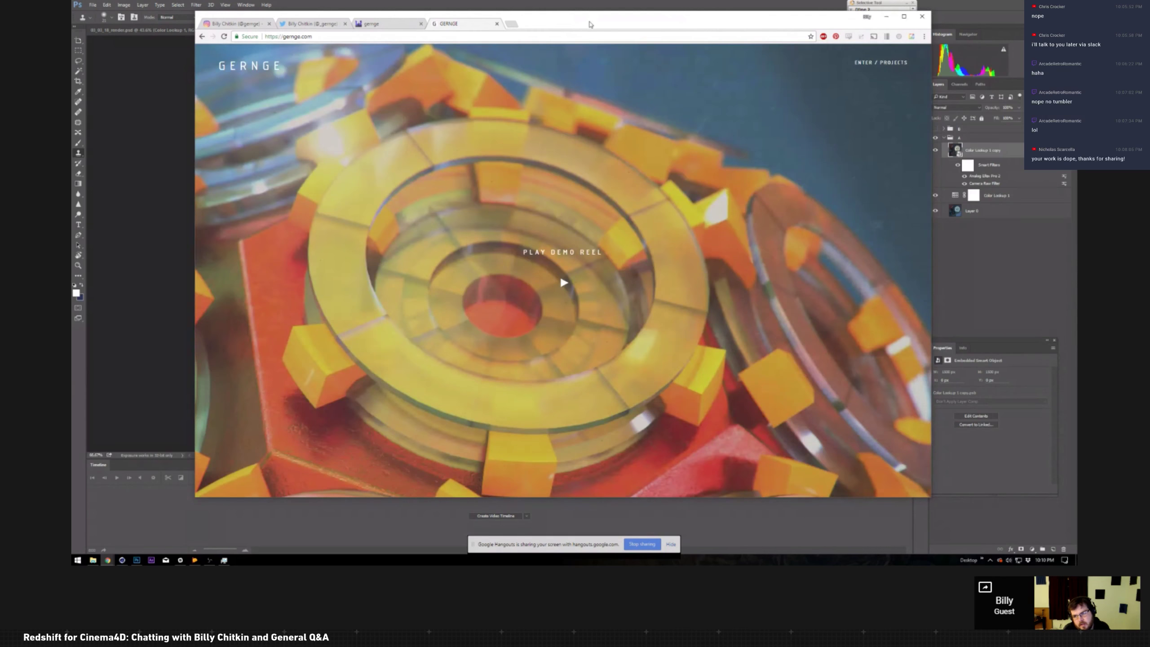
pyautogui.moveTo(590, 23); pyautogui.dragTo(587, 21)
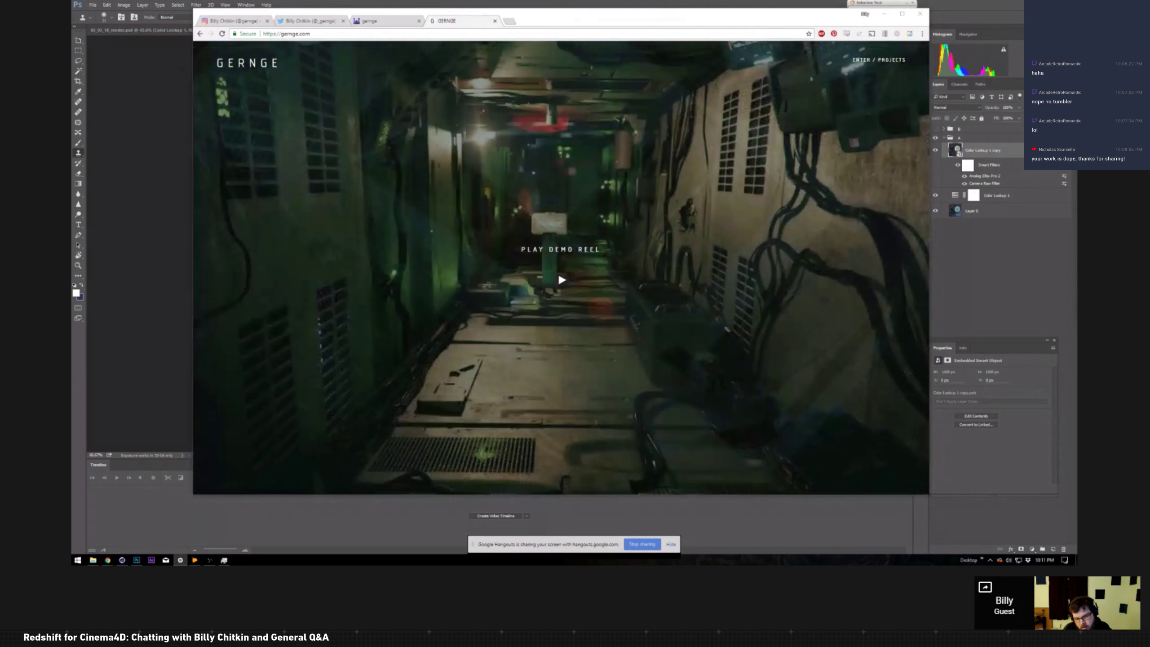
# Step: Look over the car renders posted on the Instagram page and return to the gernge.com site
pyautogui.click(245, 21)
pyautogui.scroll(-3, 320, 206)
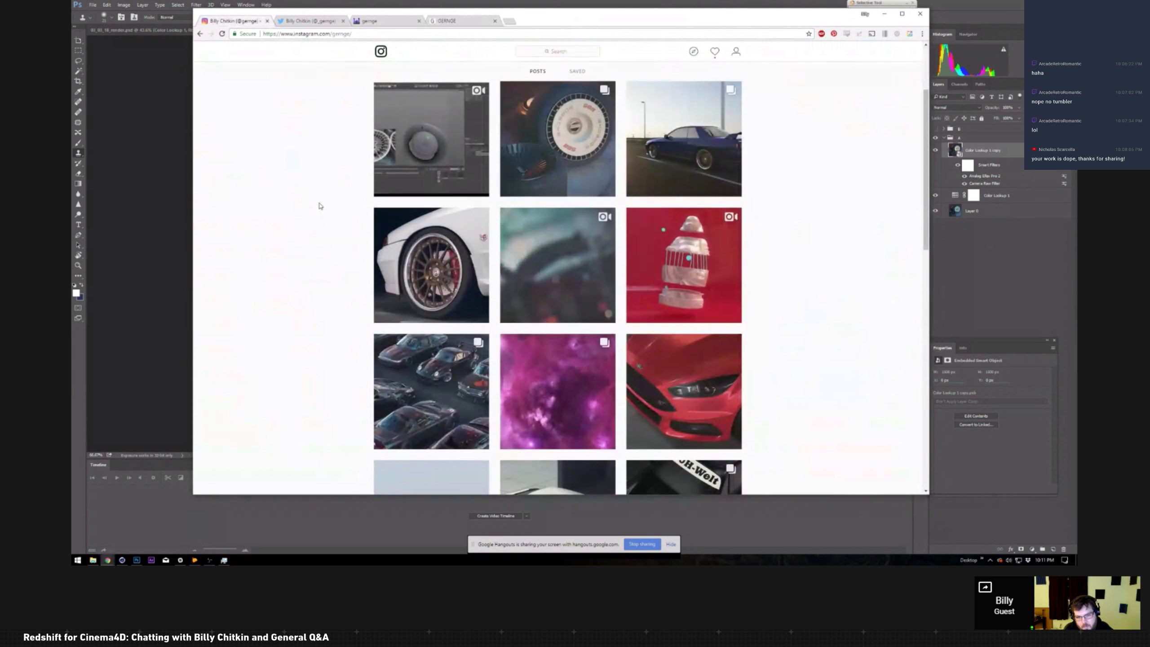
pyautogui.scroll(3, 320, 206)
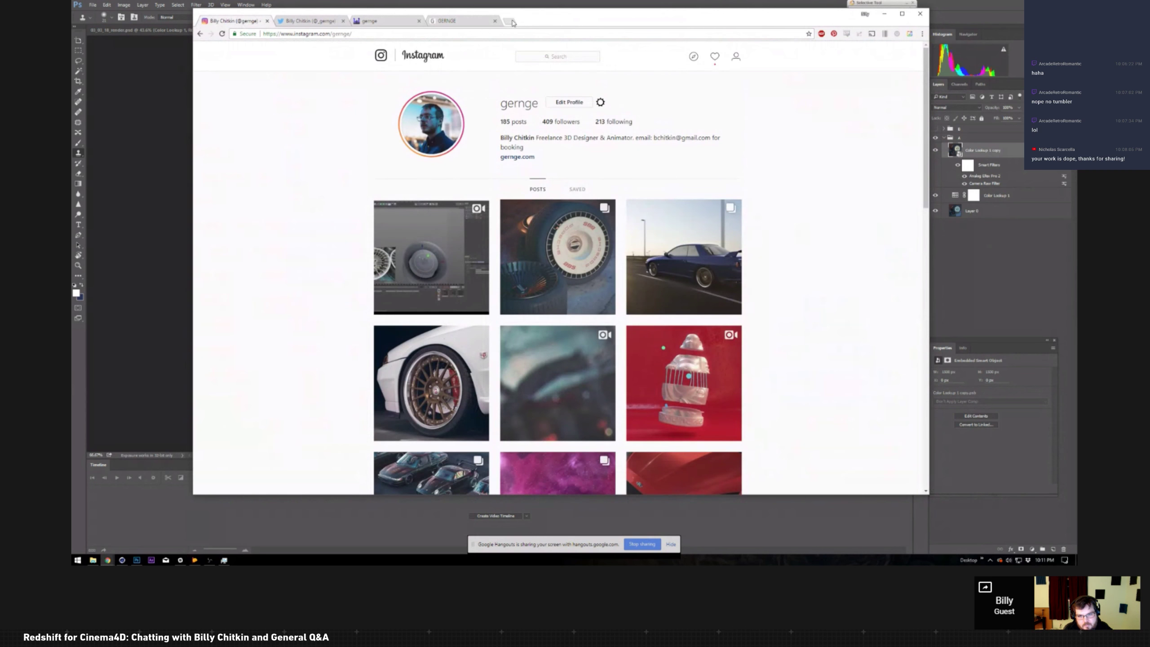
pyautogui.click(464, 21)
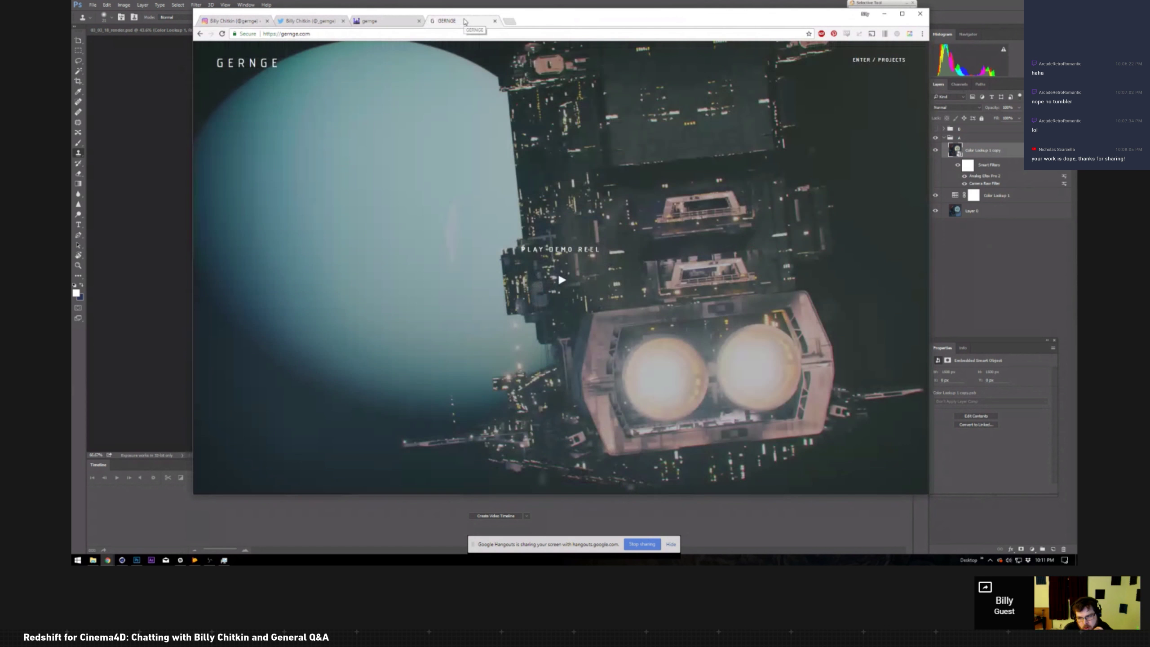